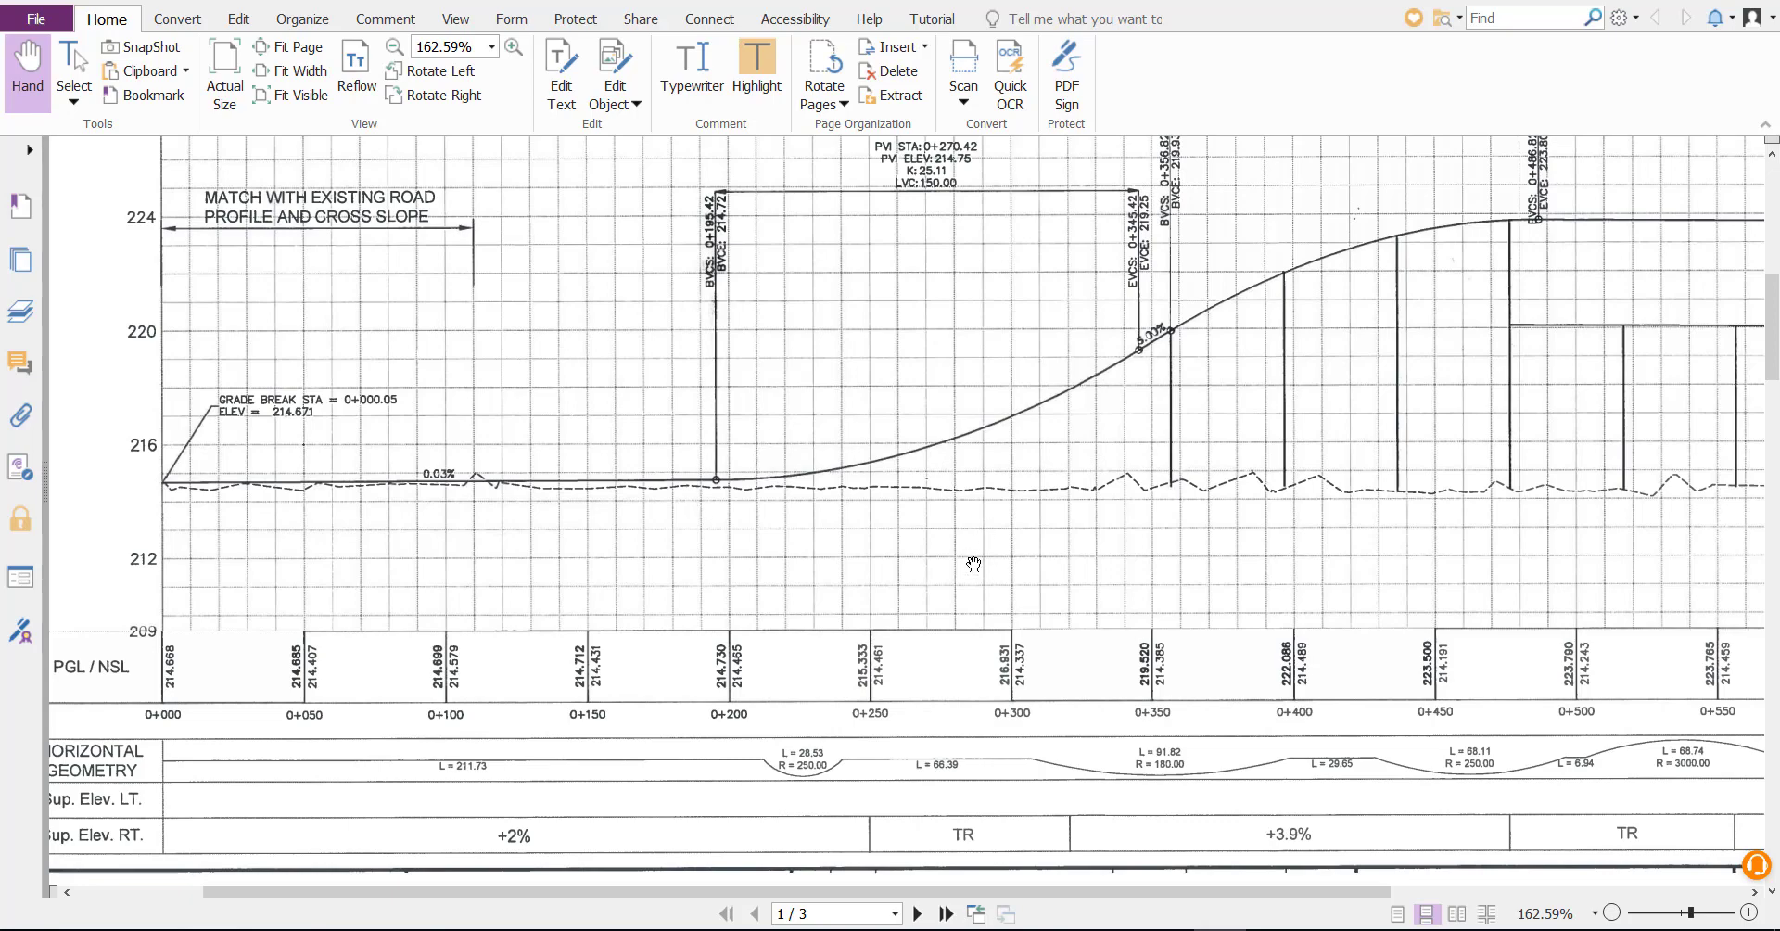
Examine the road profile drawing in the PDF for its PVI stations, elevations and vertical curve lengths, through to the alignment's end on page 3.
ctrl+scroll(665, 540, down, 1)
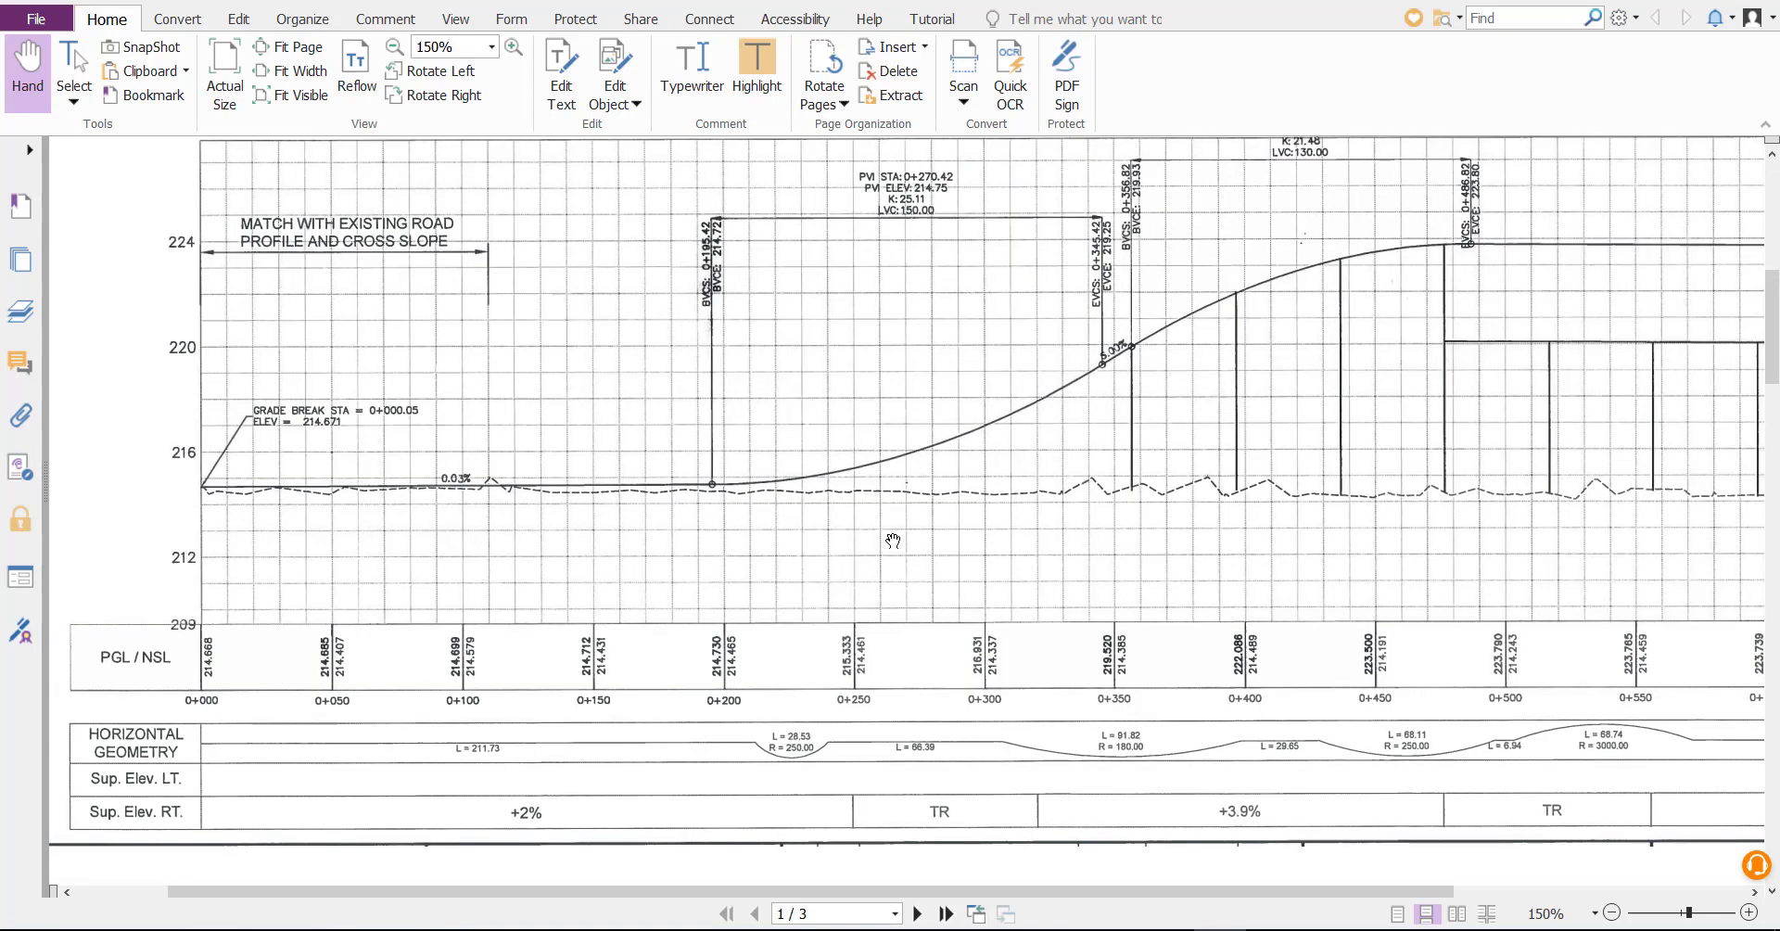
scroll(1263, 516, right, 3)
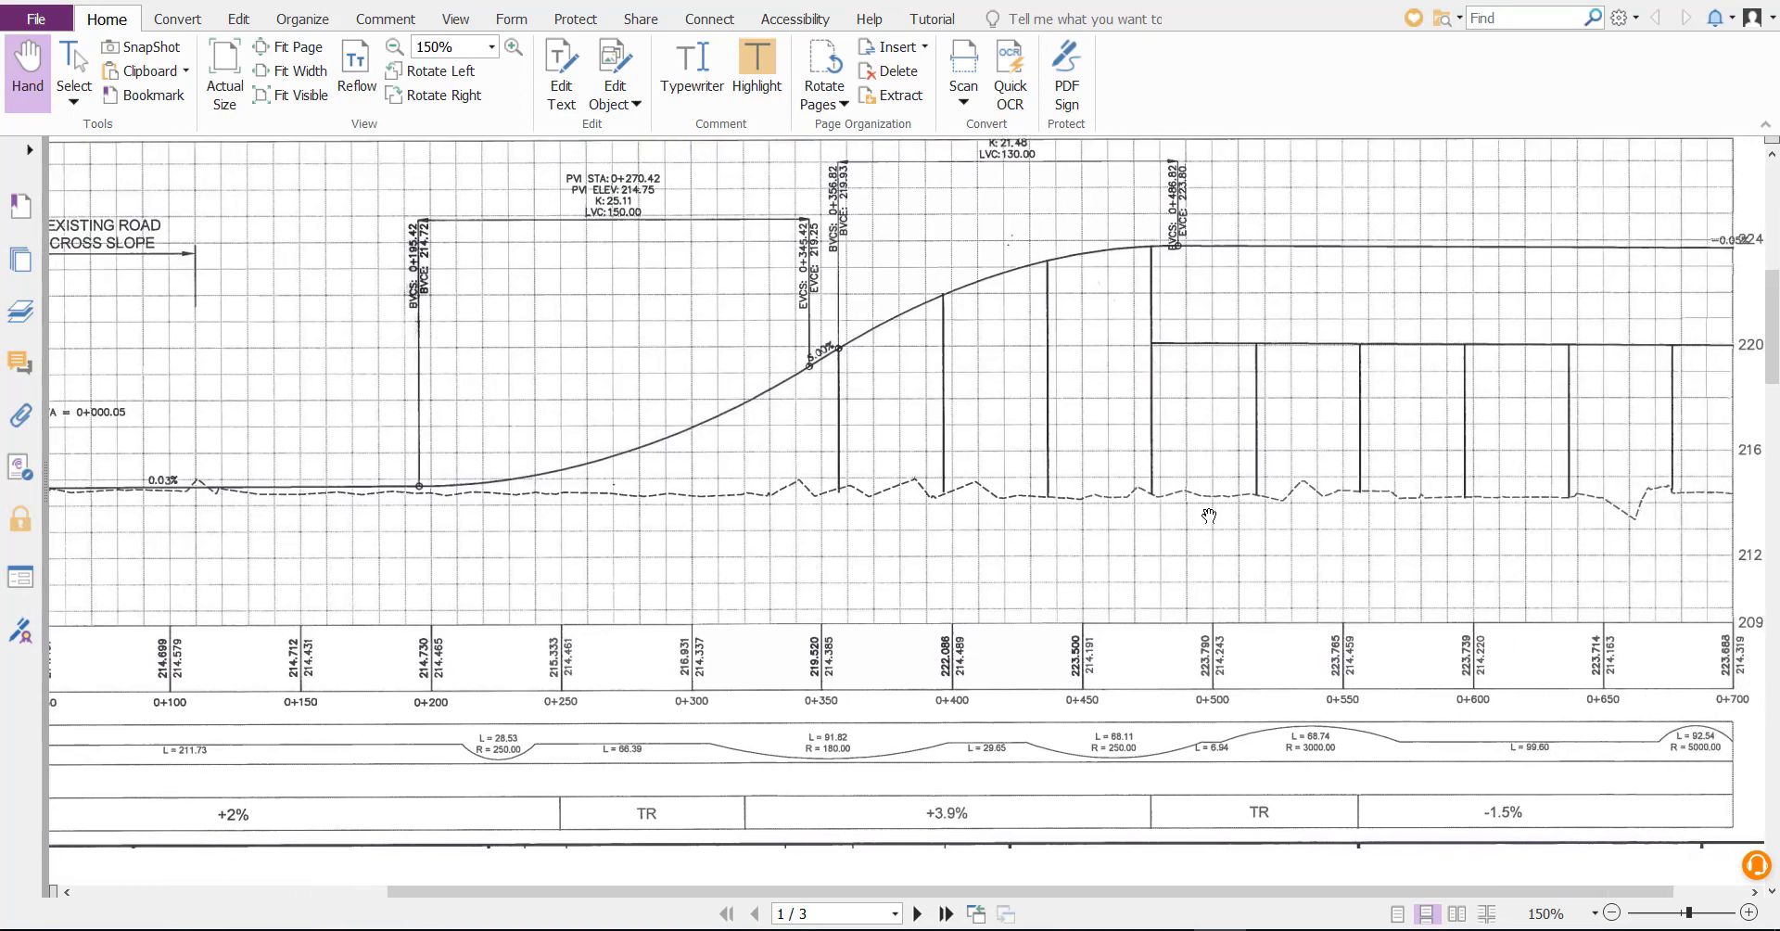
drag(1038, 532, 1077, 546)
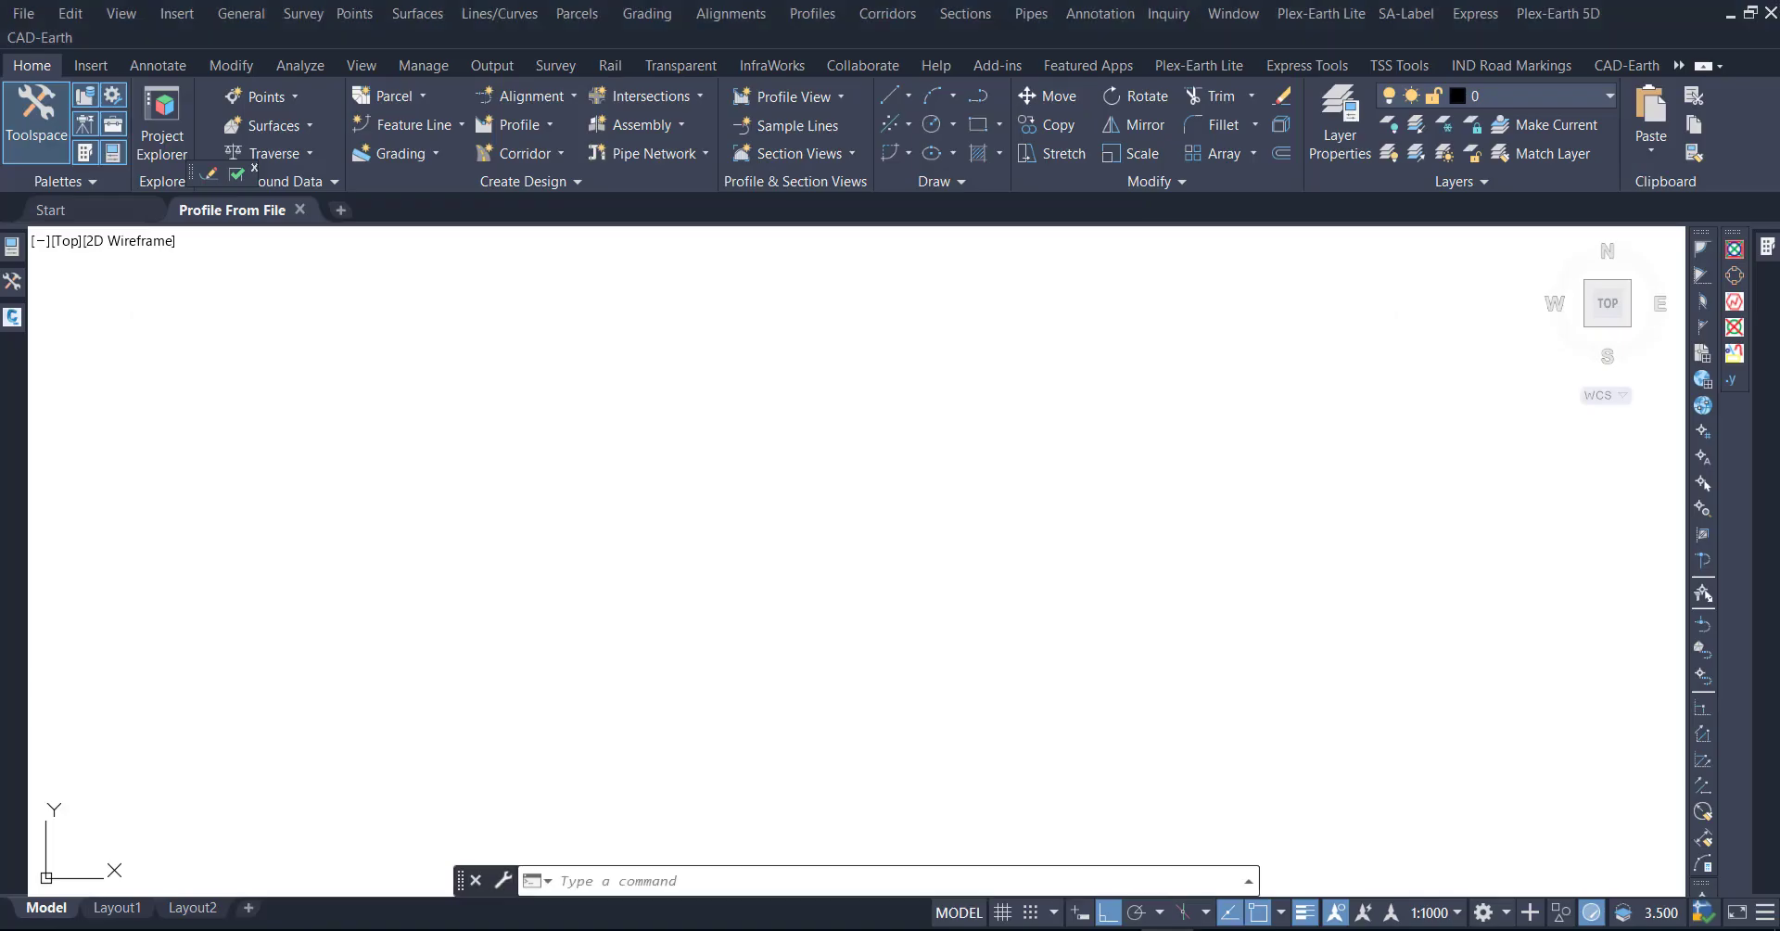
click(1168, 930)
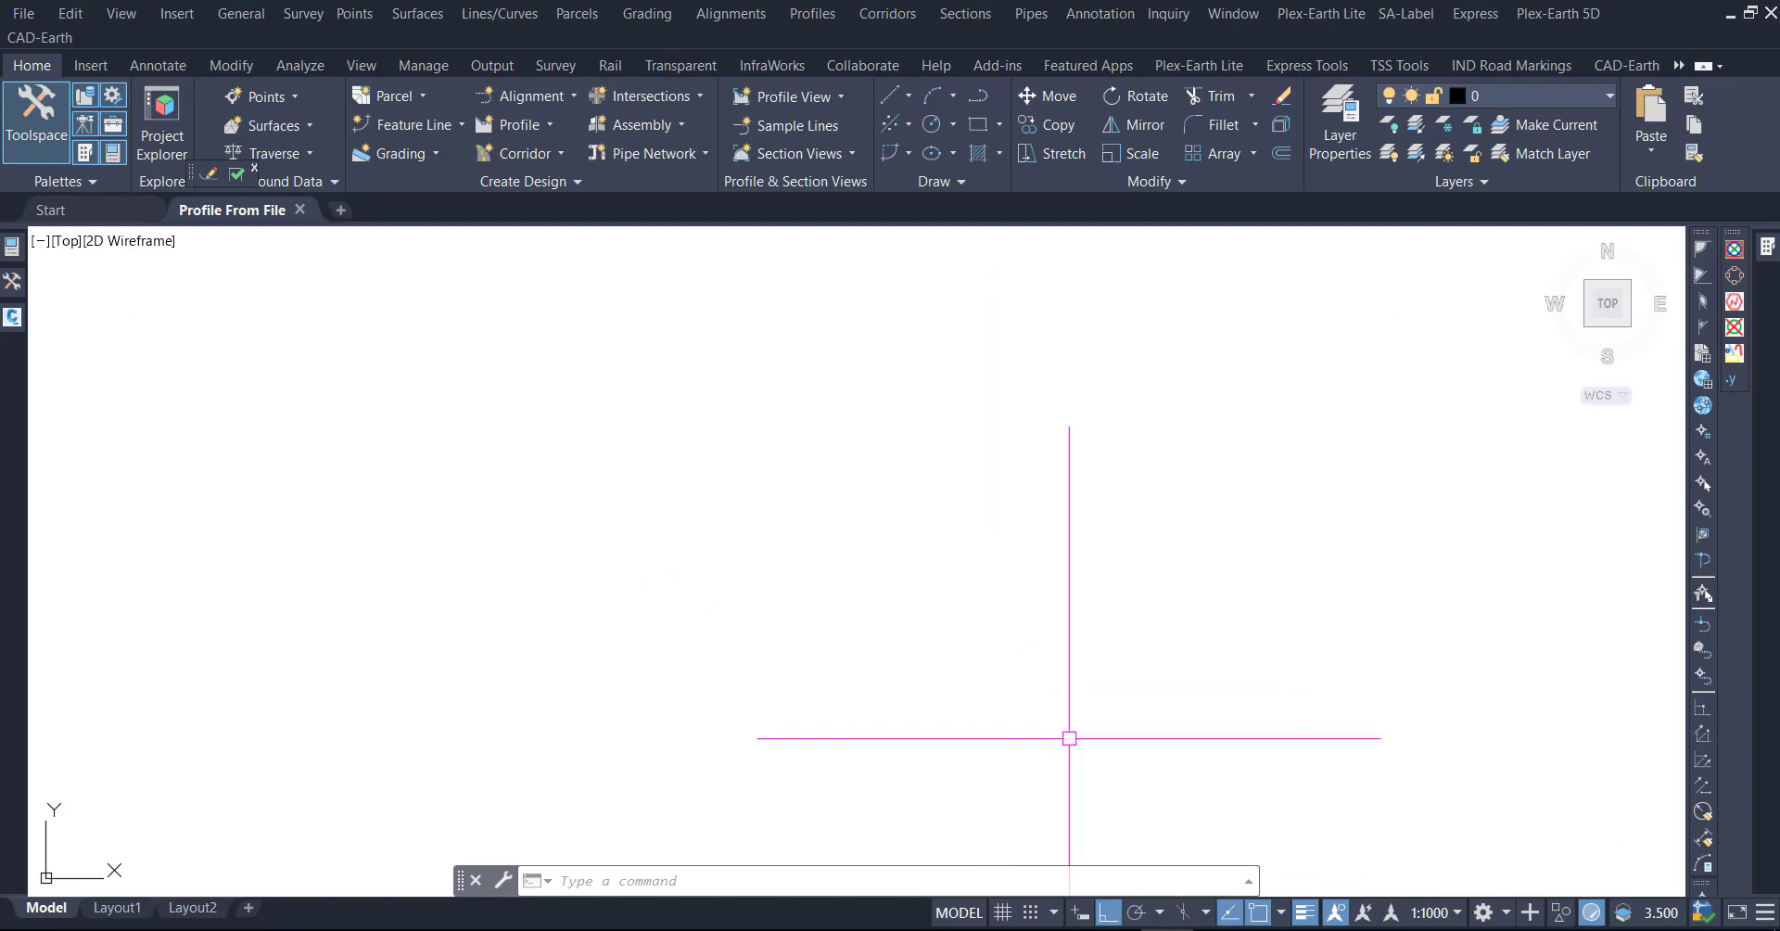
click(1219, 928)
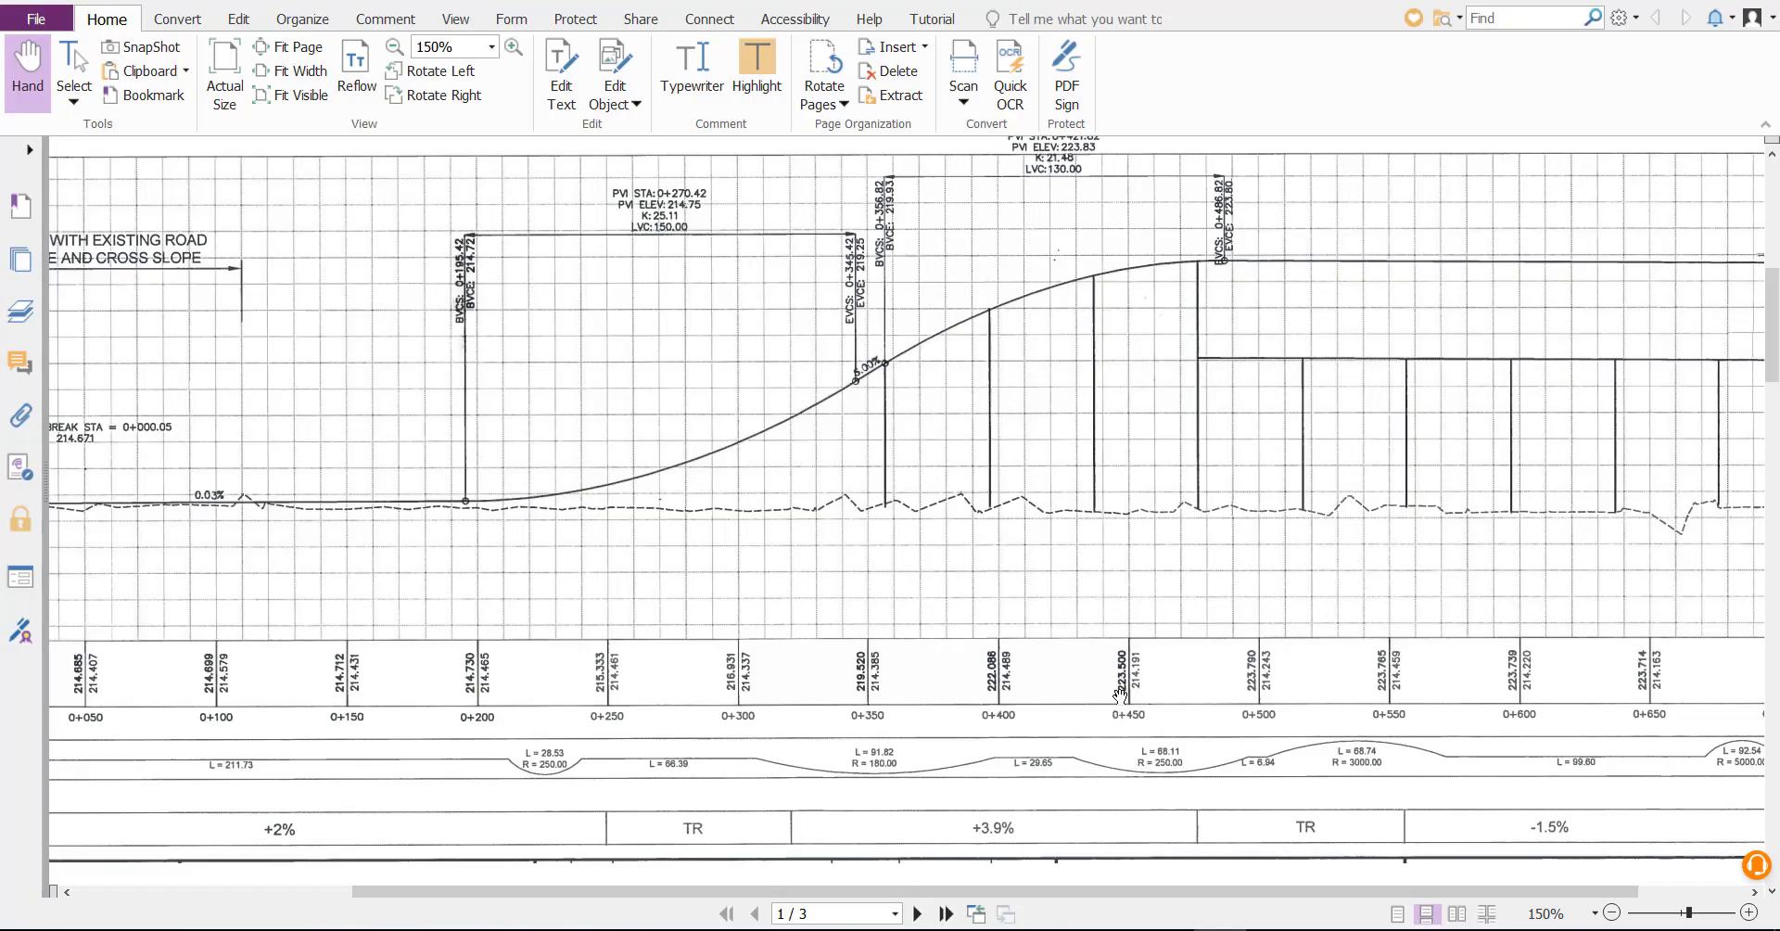
scroll(1119, 696, down, 20)
scroll(1119, 693, down, 10)
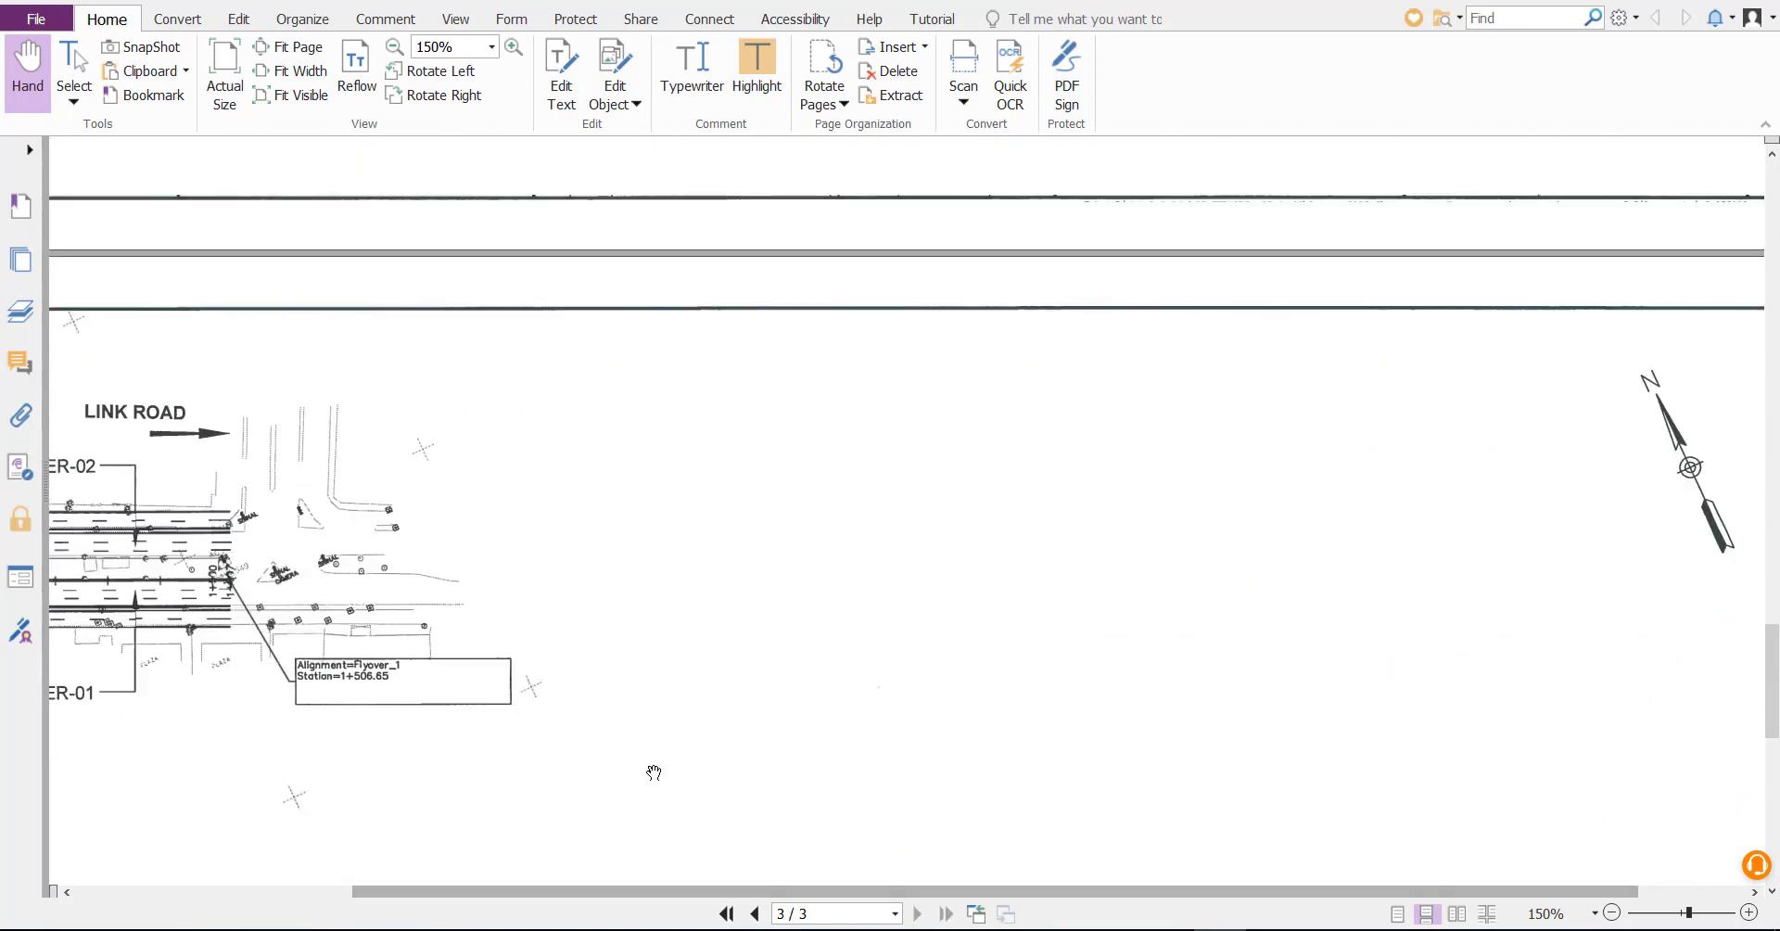
ctrl+scroll(356, 701, up, 1)
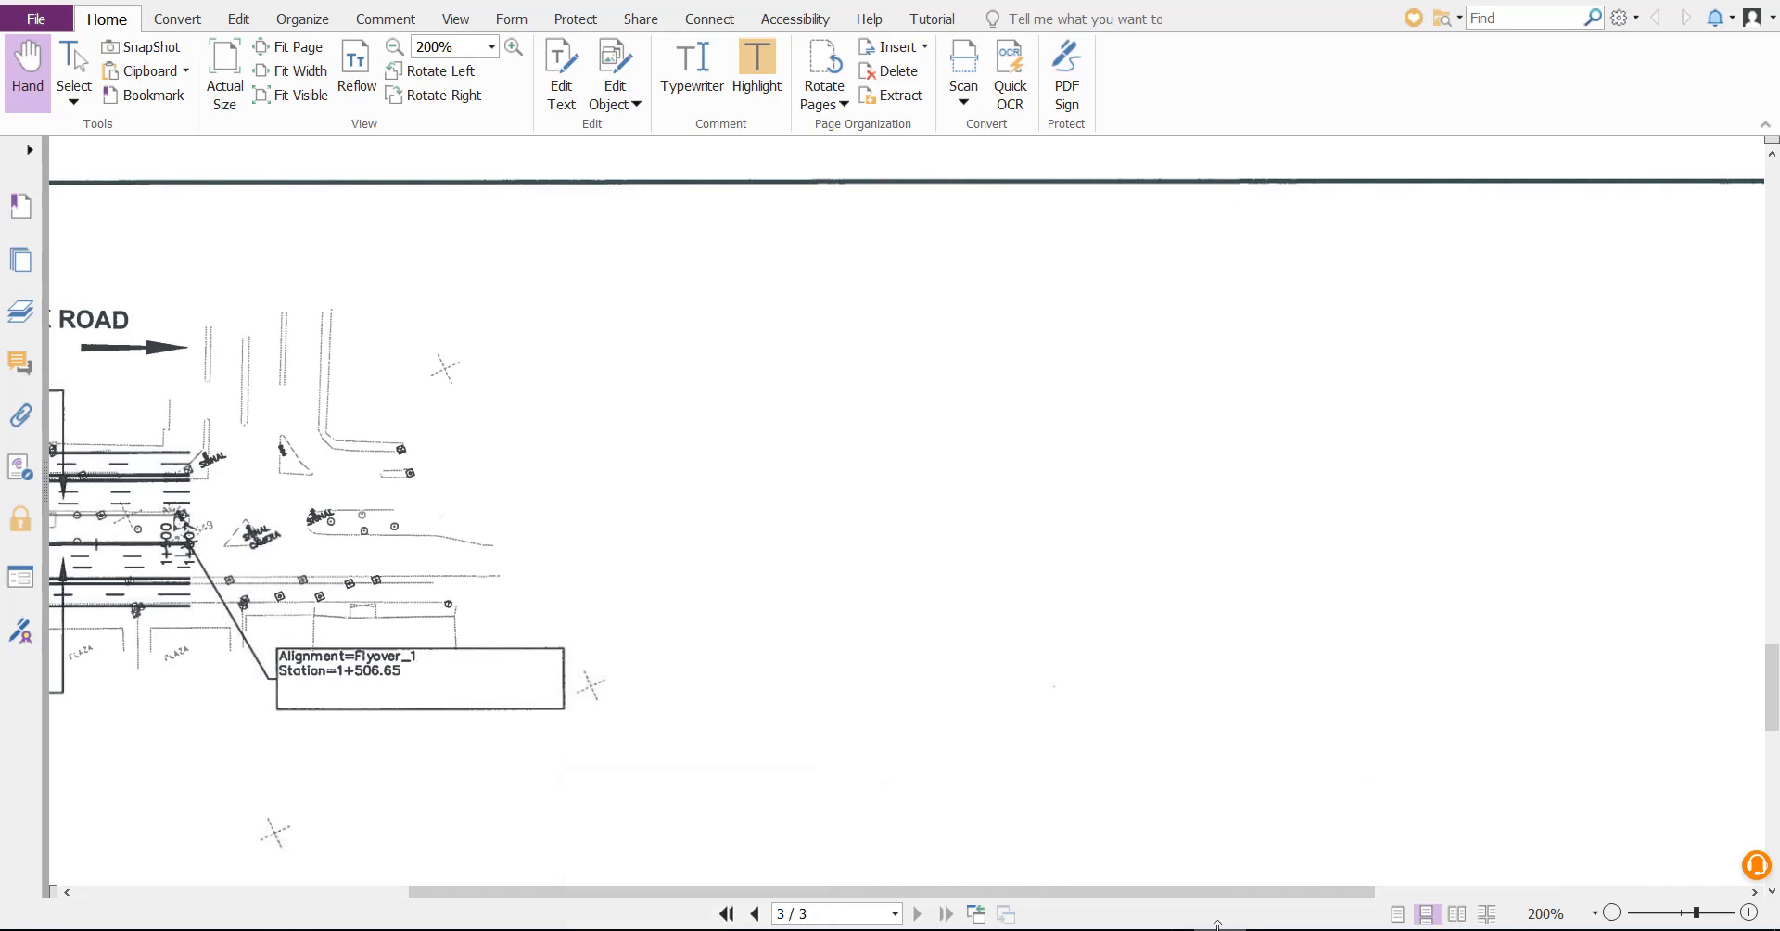
ctrl+scroll(1294, 749, down, 2)
scroll(1076, 473, up, 3)
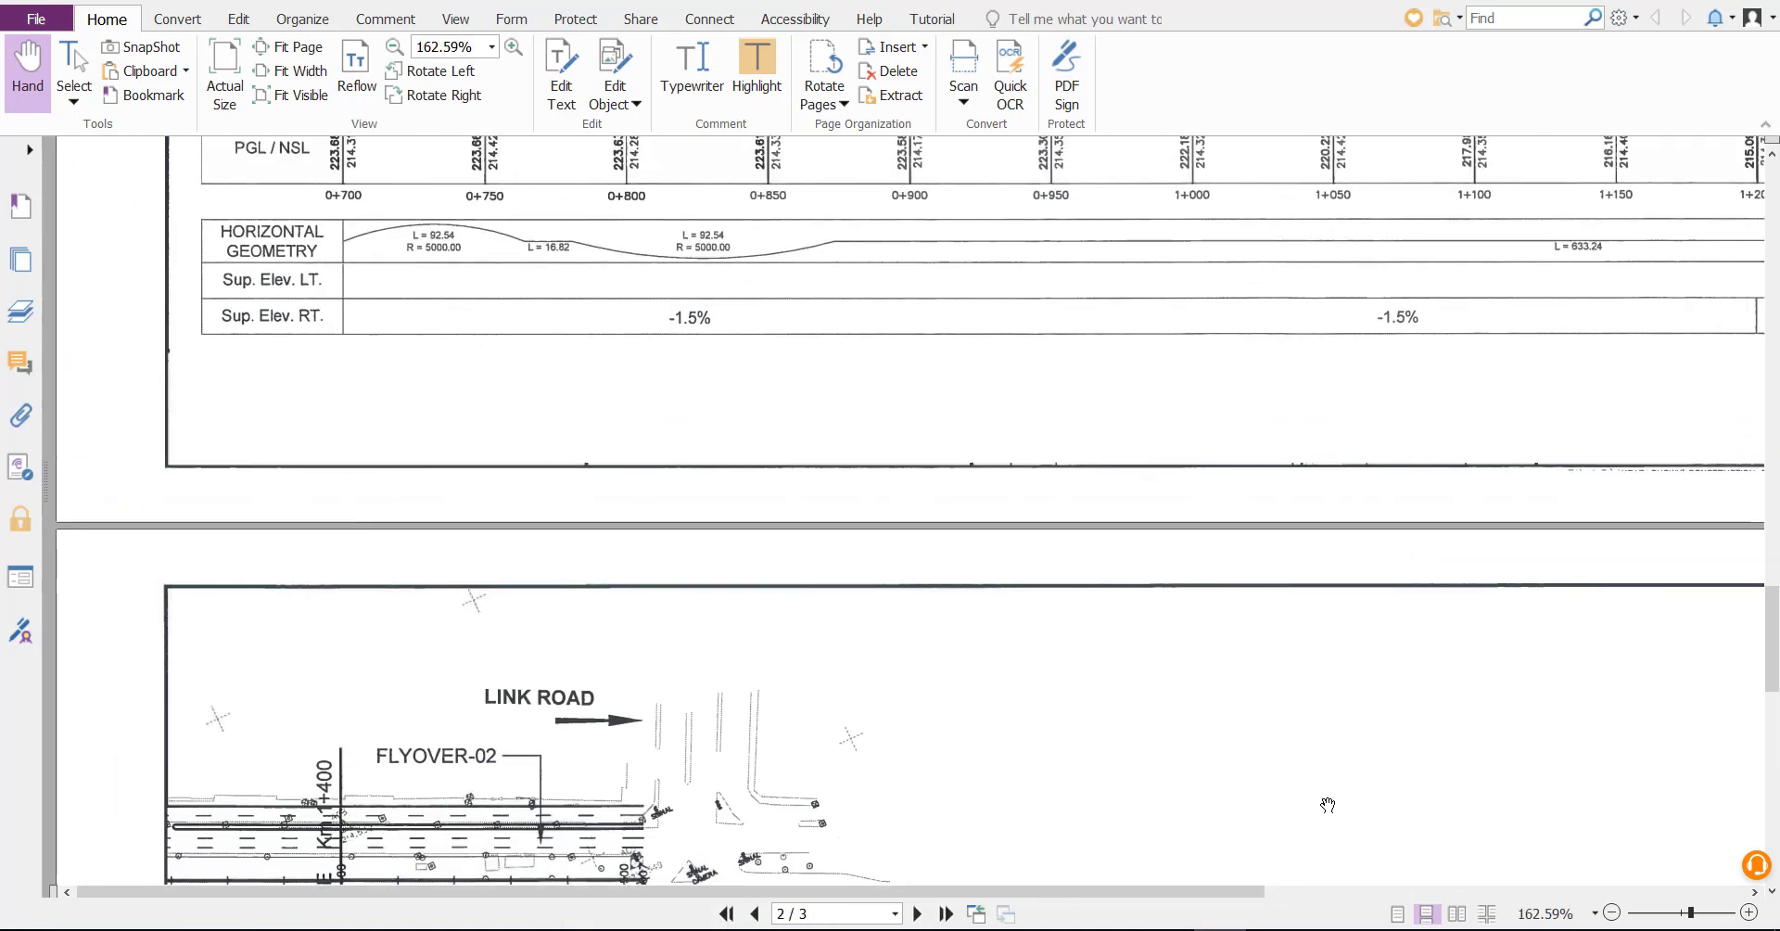
Switch to the Excel workbook and check each row's station, elevation and curve length against the pasted profile labels.
key(alt+Tab)
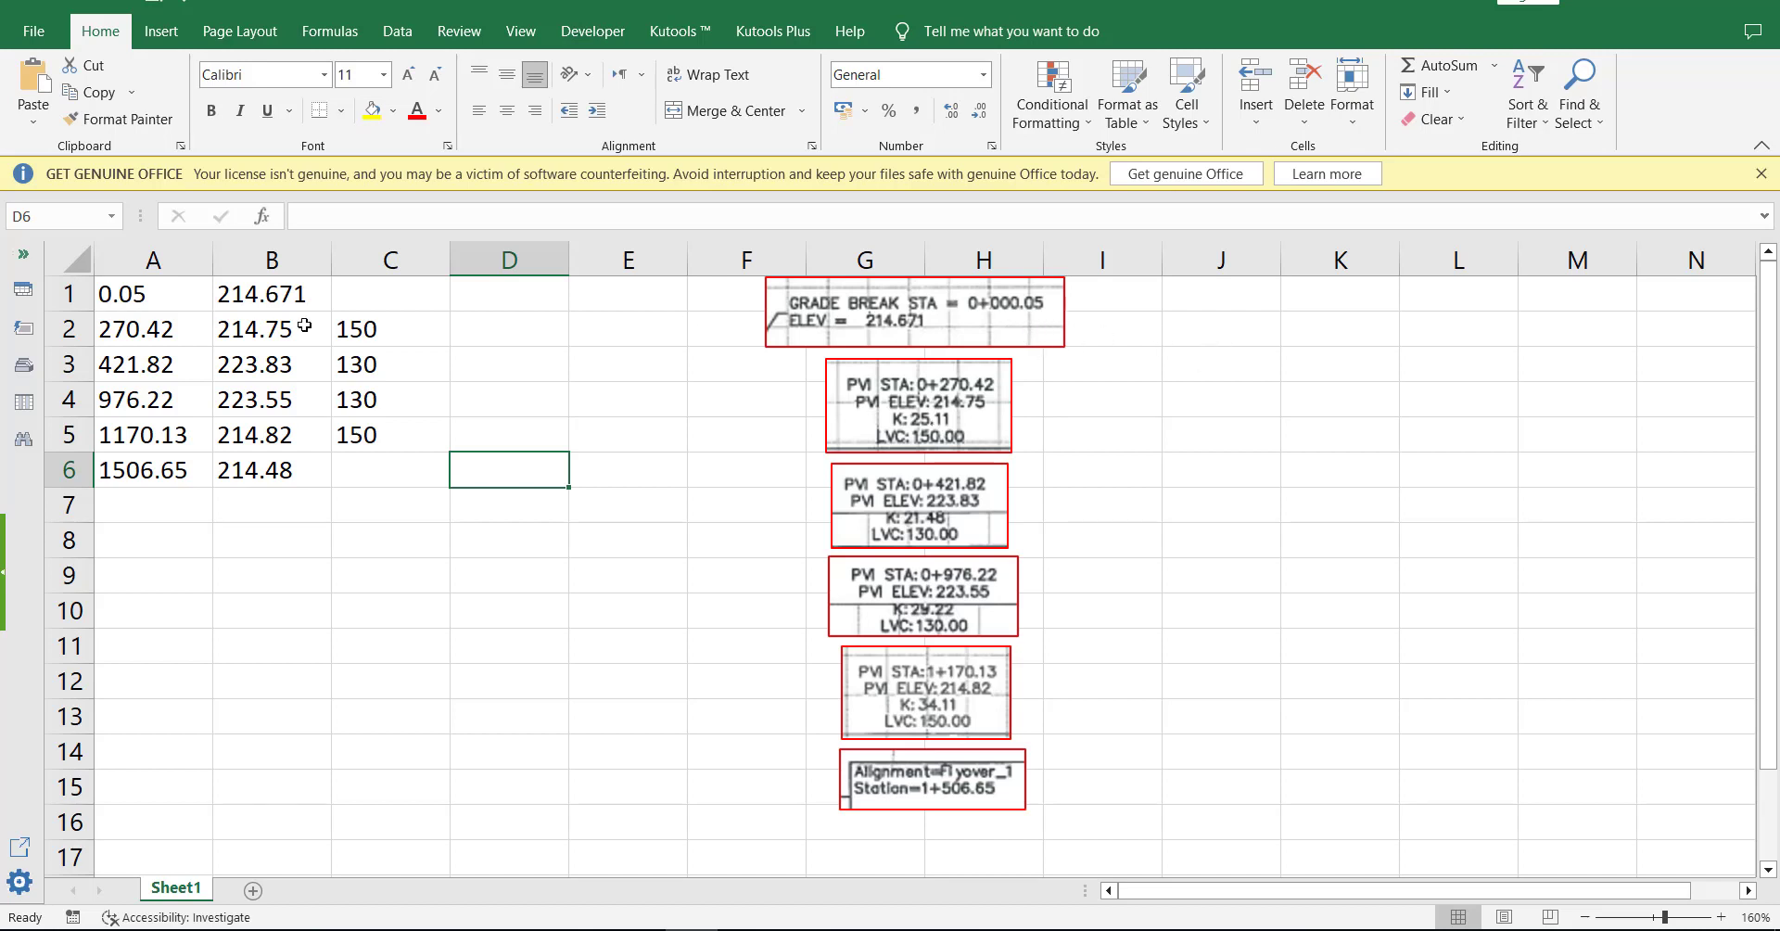
click(155, 304)
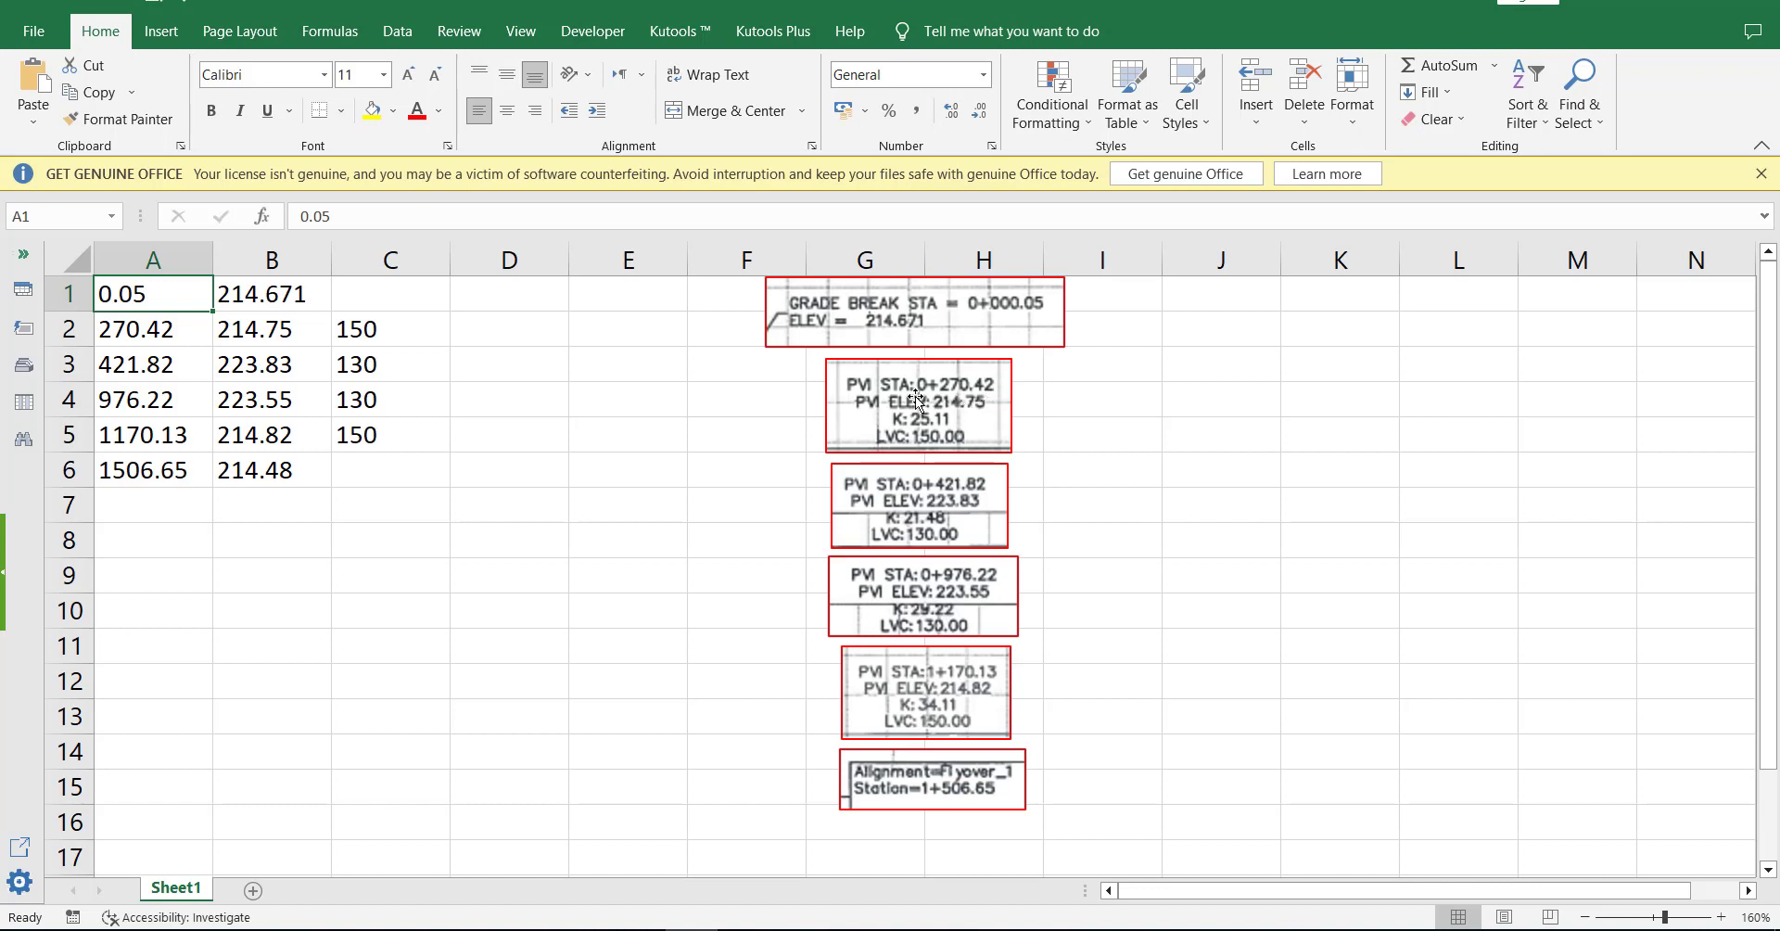
click(168, 344)
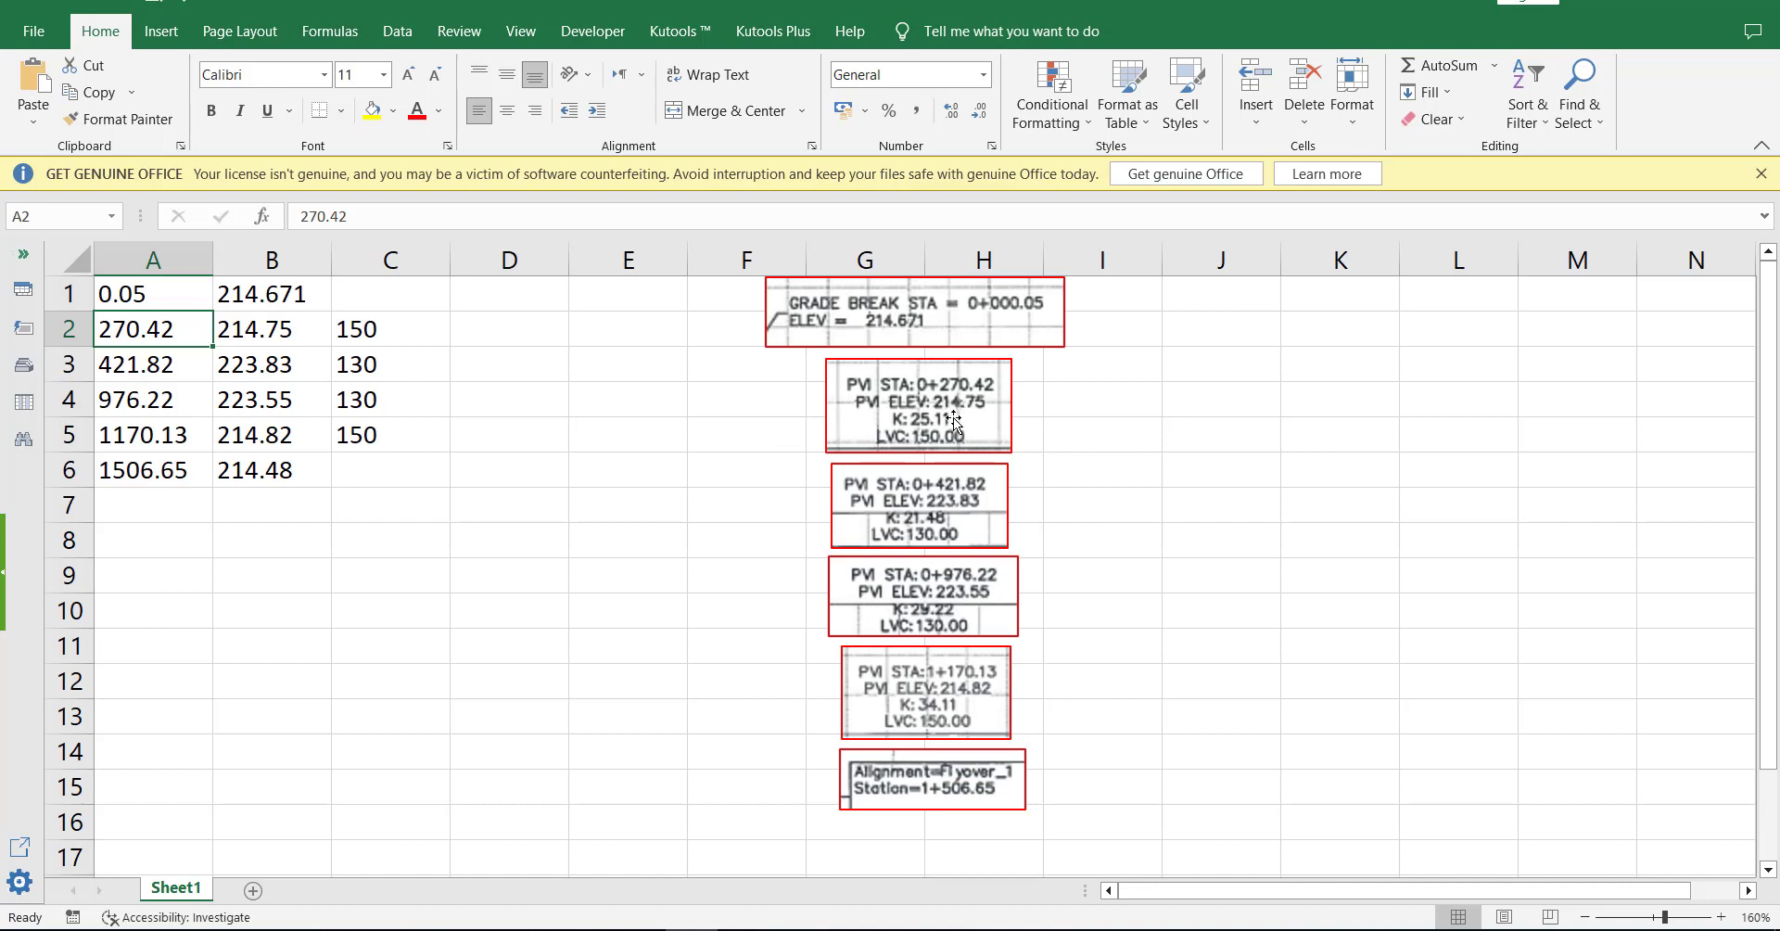
click(290, 343)
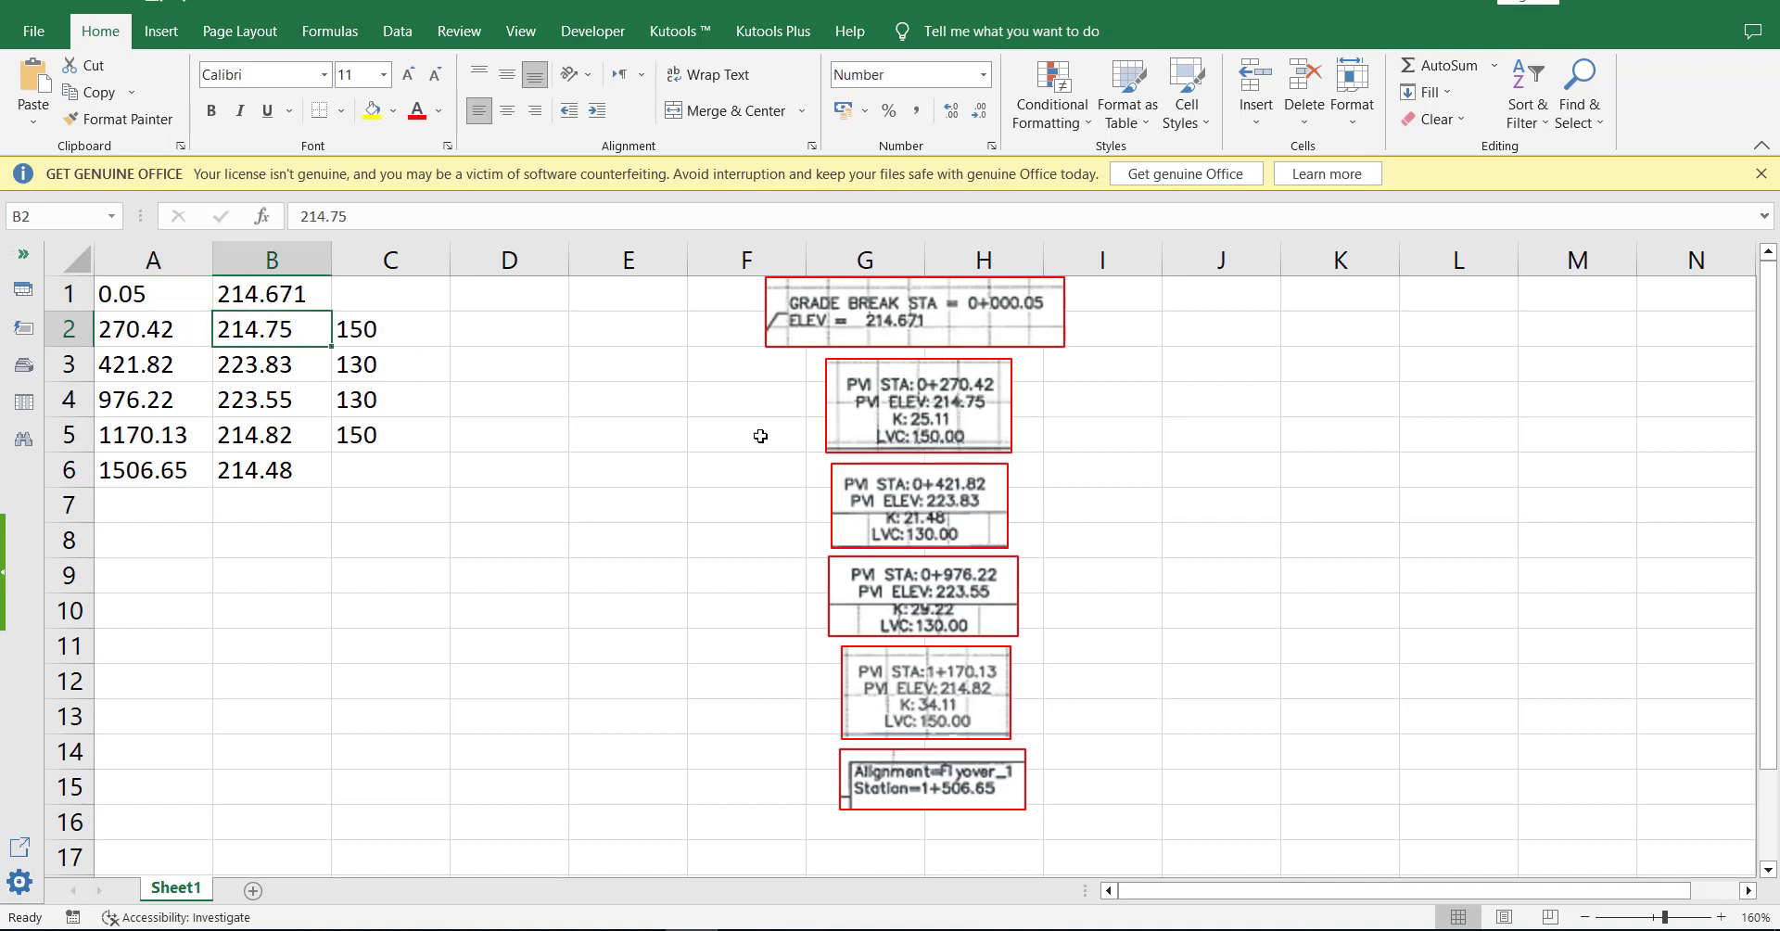
click(374, 335)
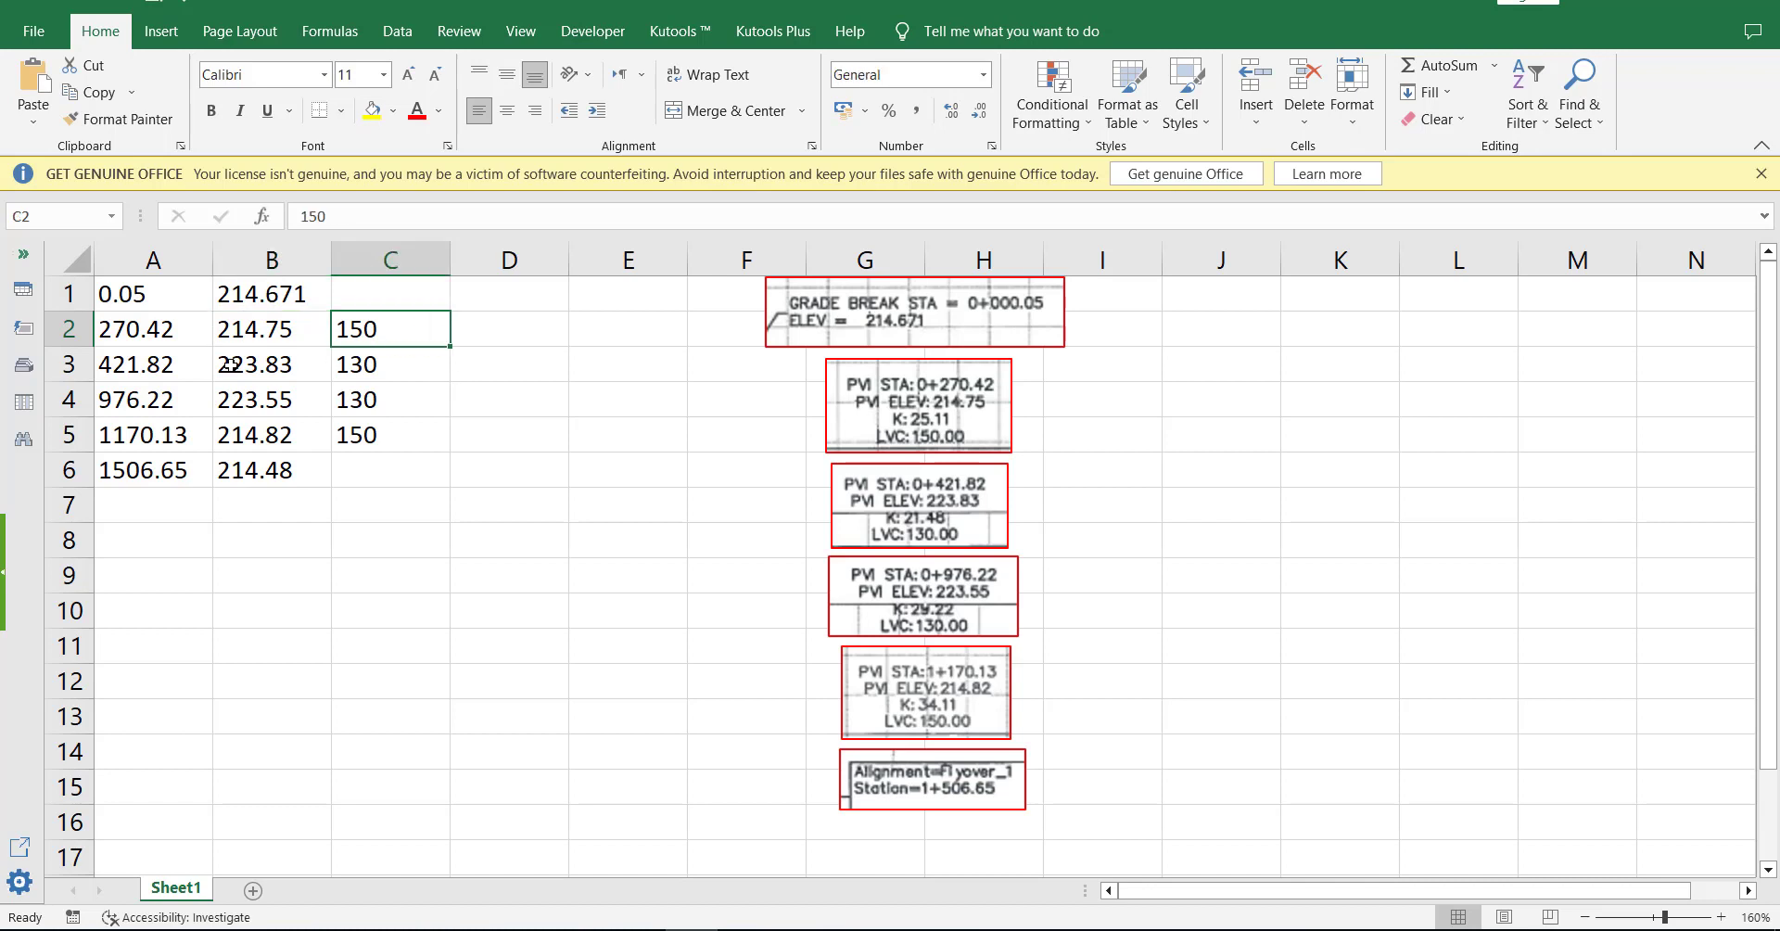
click(163, 367)
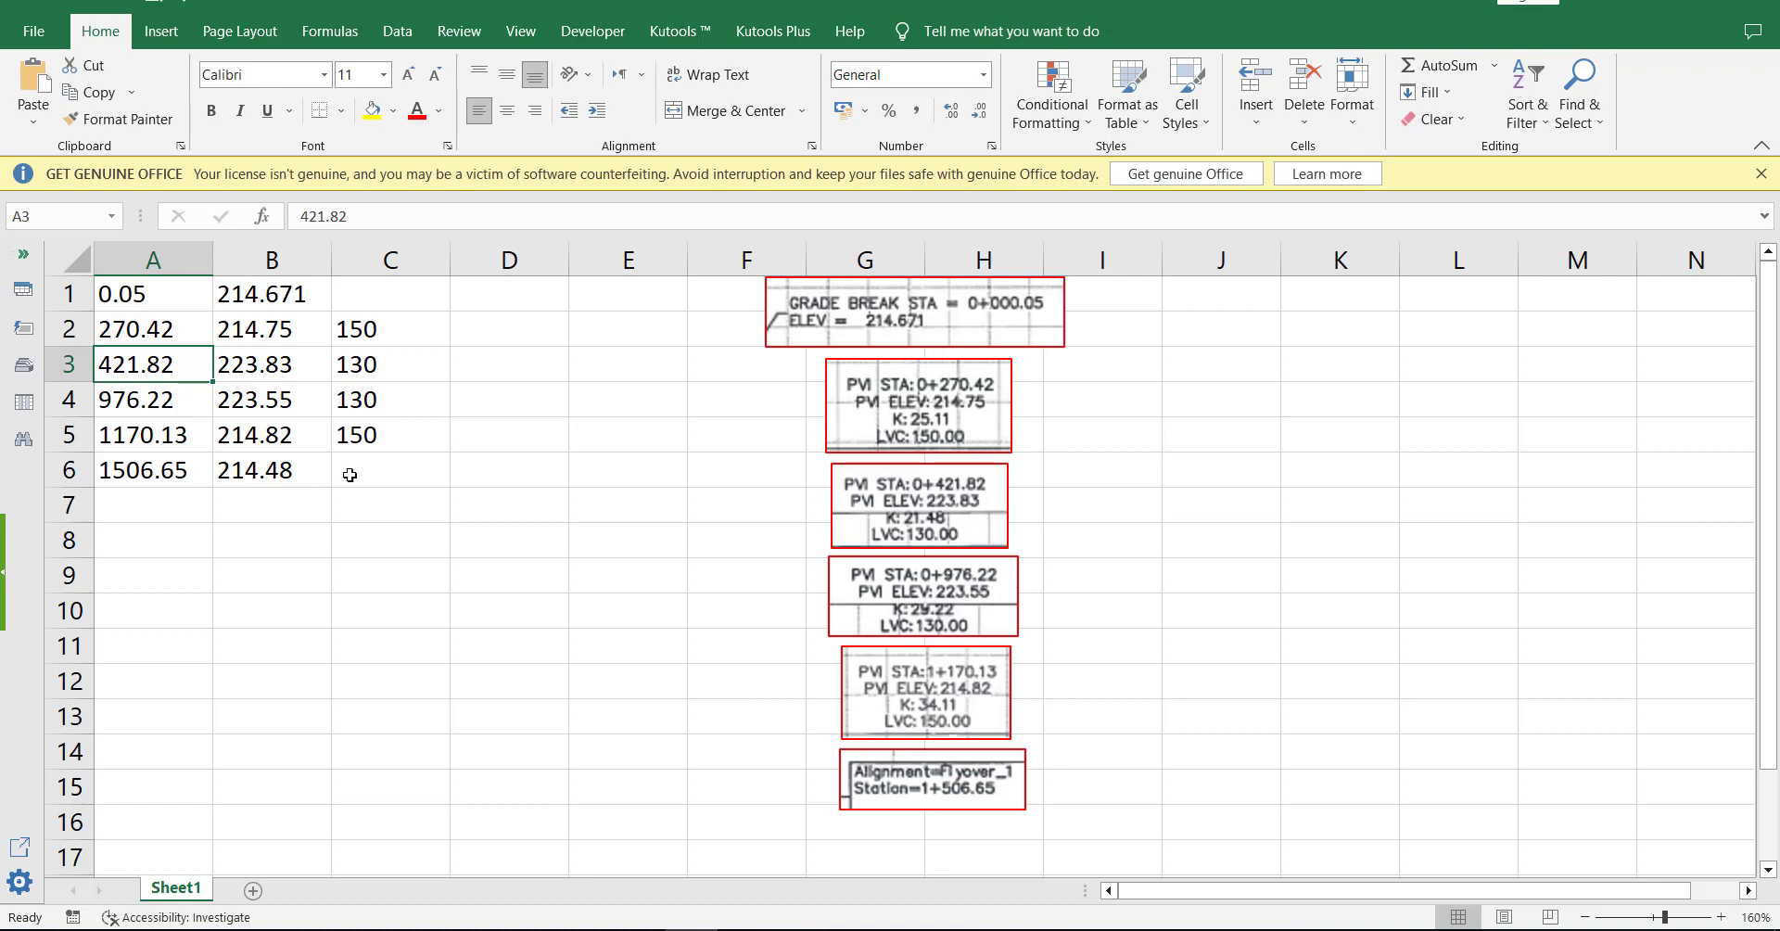
click(172, 415)
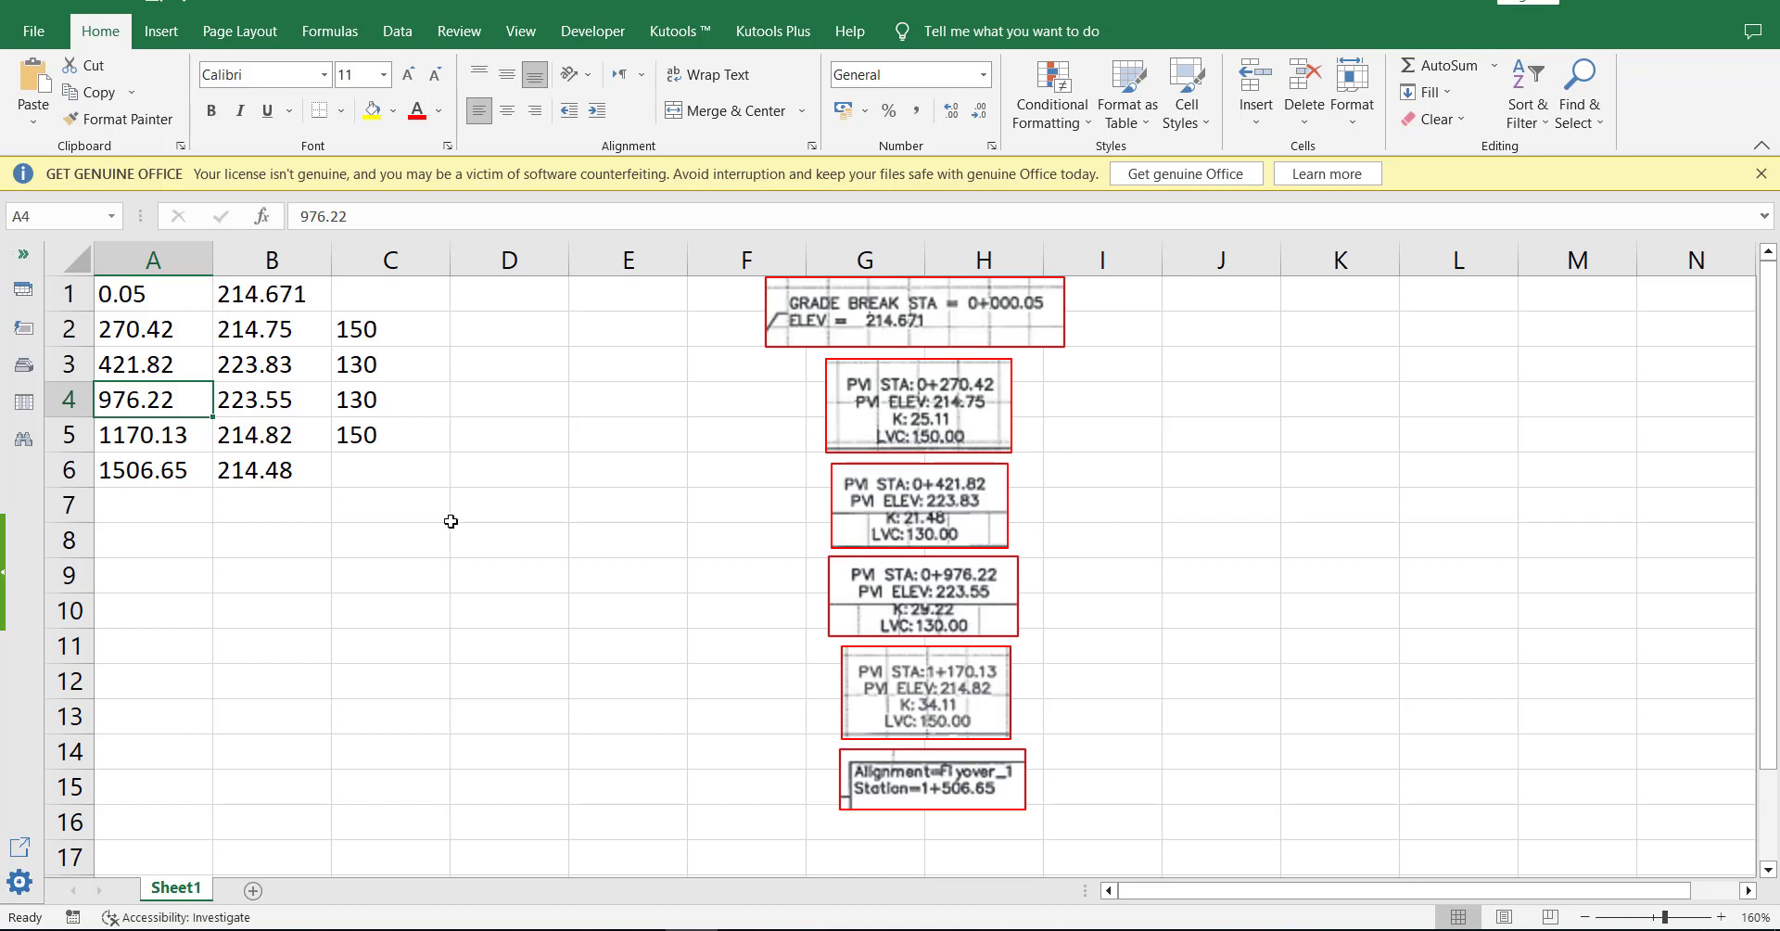
click(183, 446)
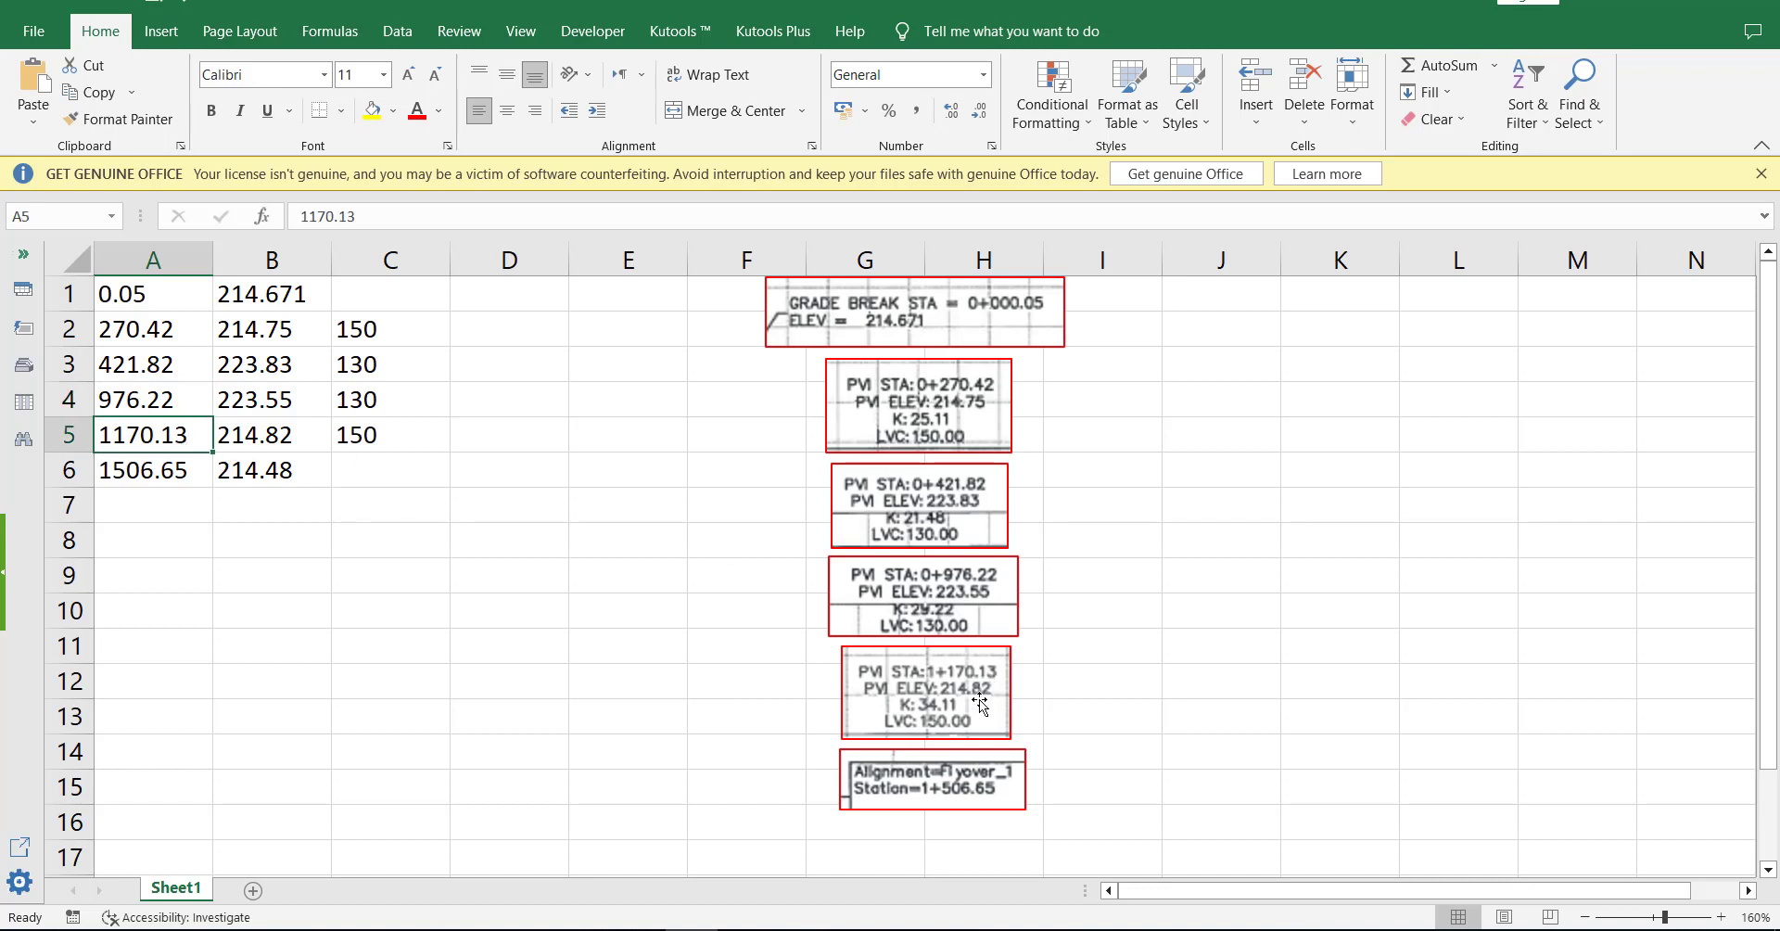
click(271, 446)
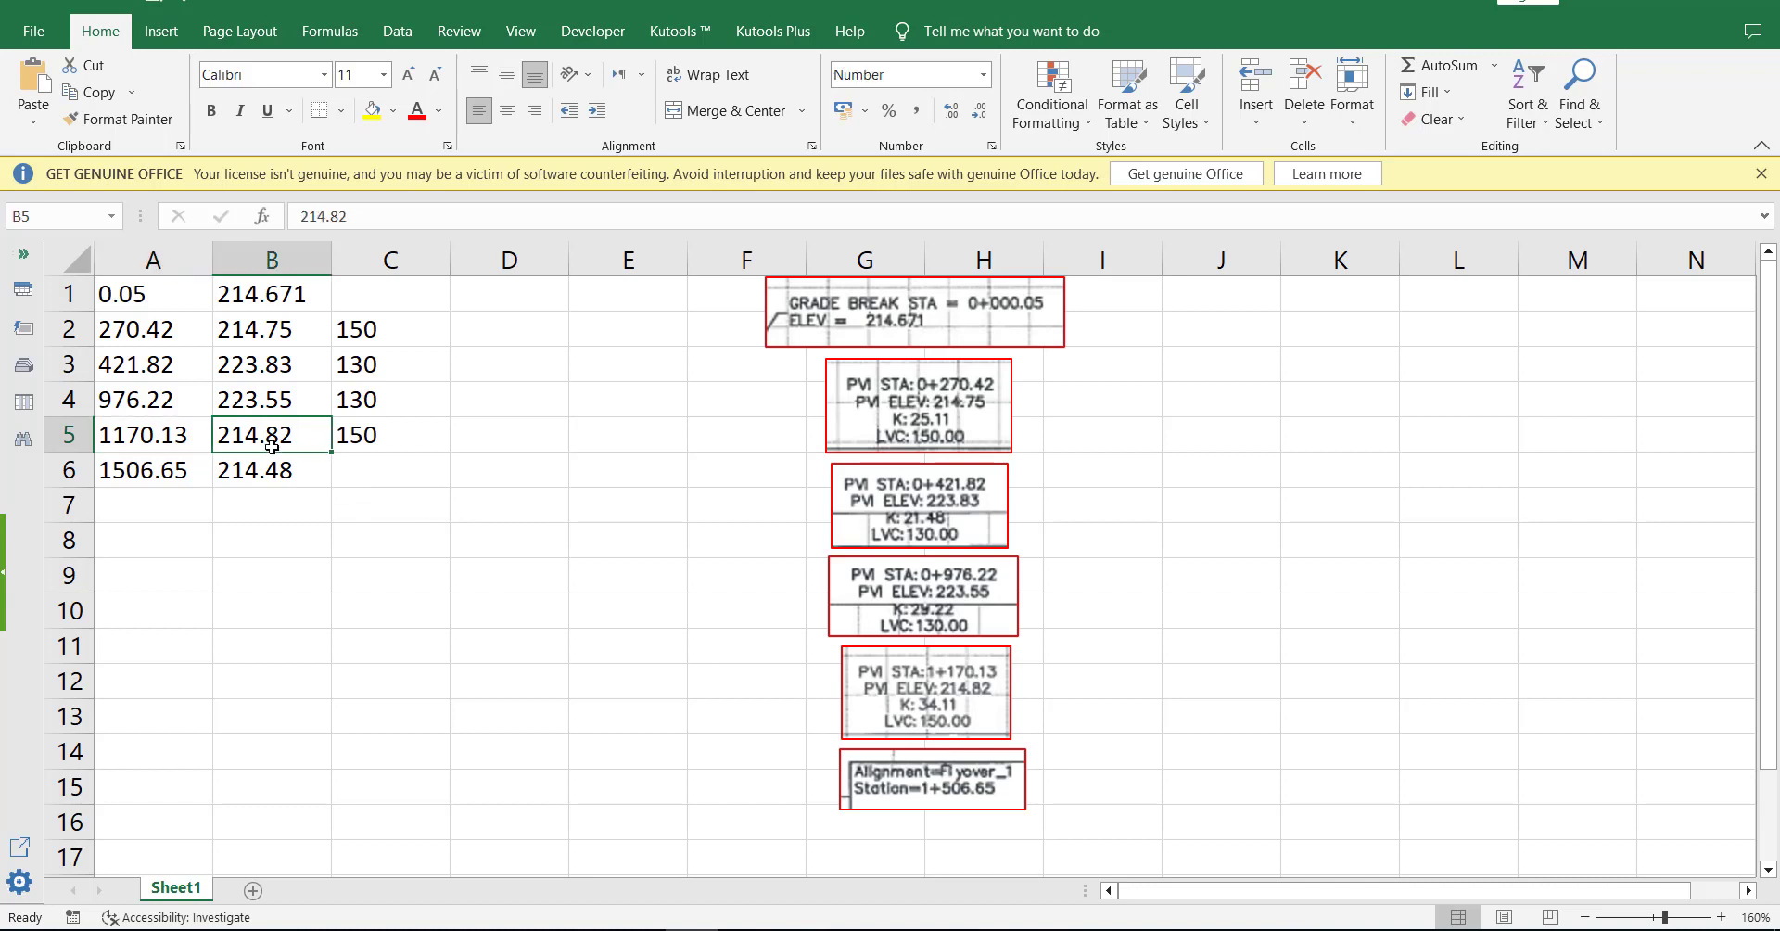
click(376, 443)
click(144, 474)
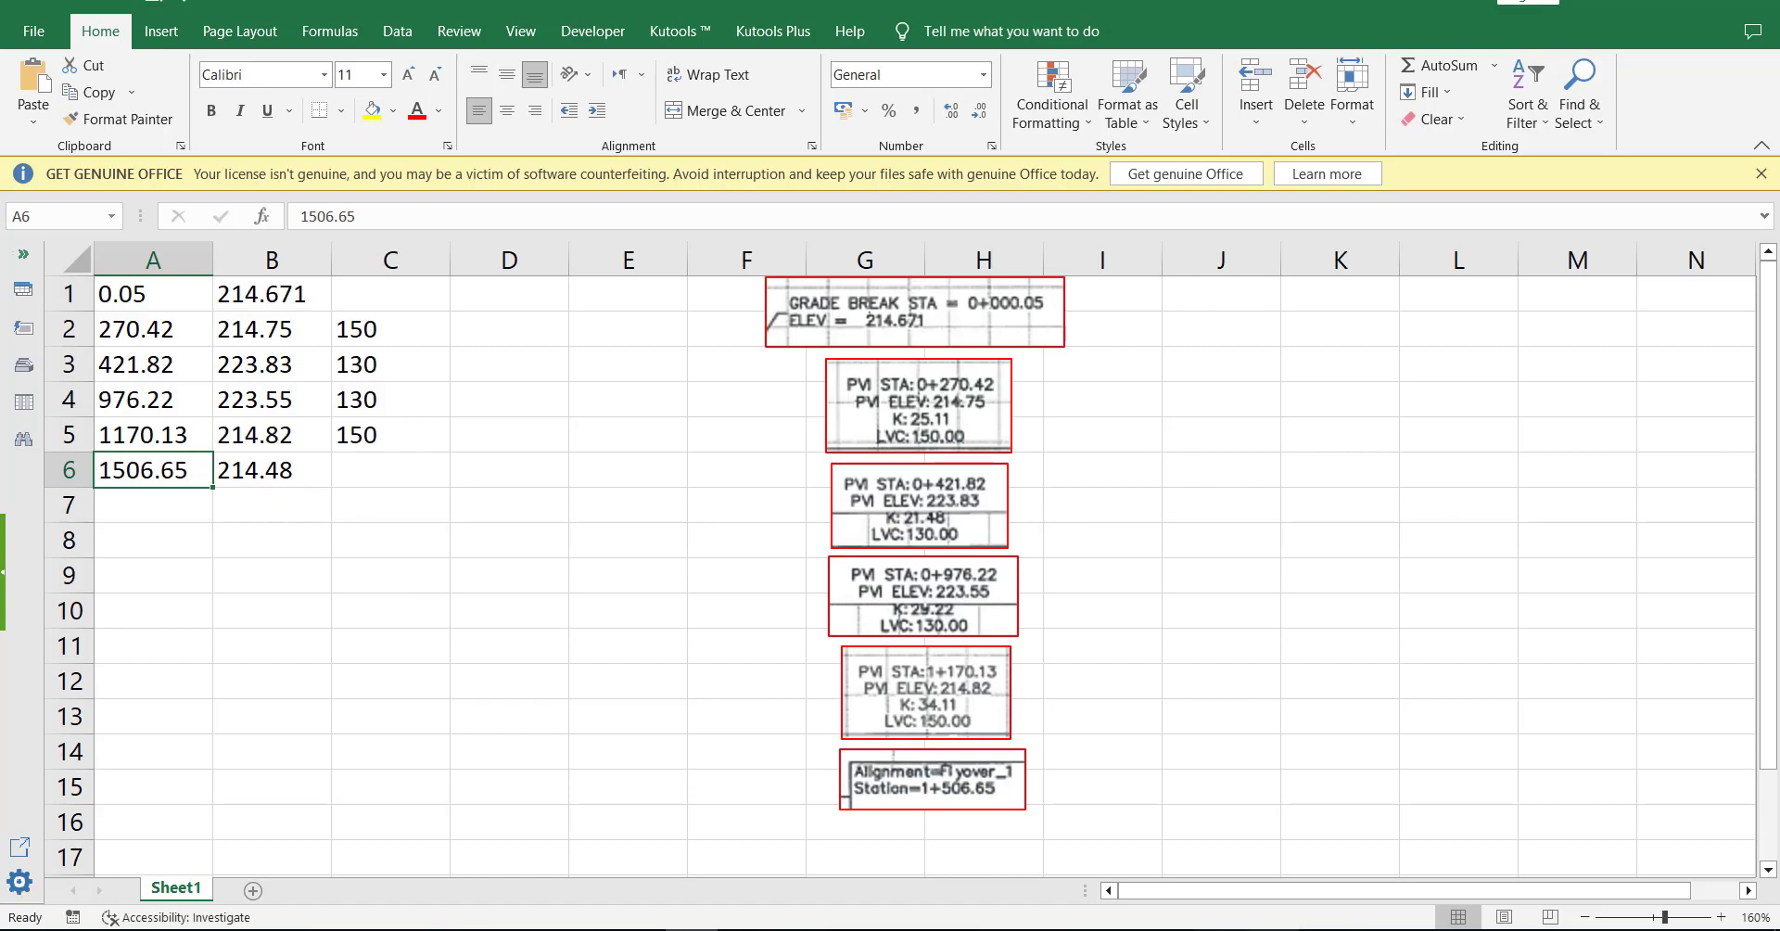
Return to the PDF drawing and find the grade break station and elevation at the end of the profile on page 3.
key(alt+Tab)
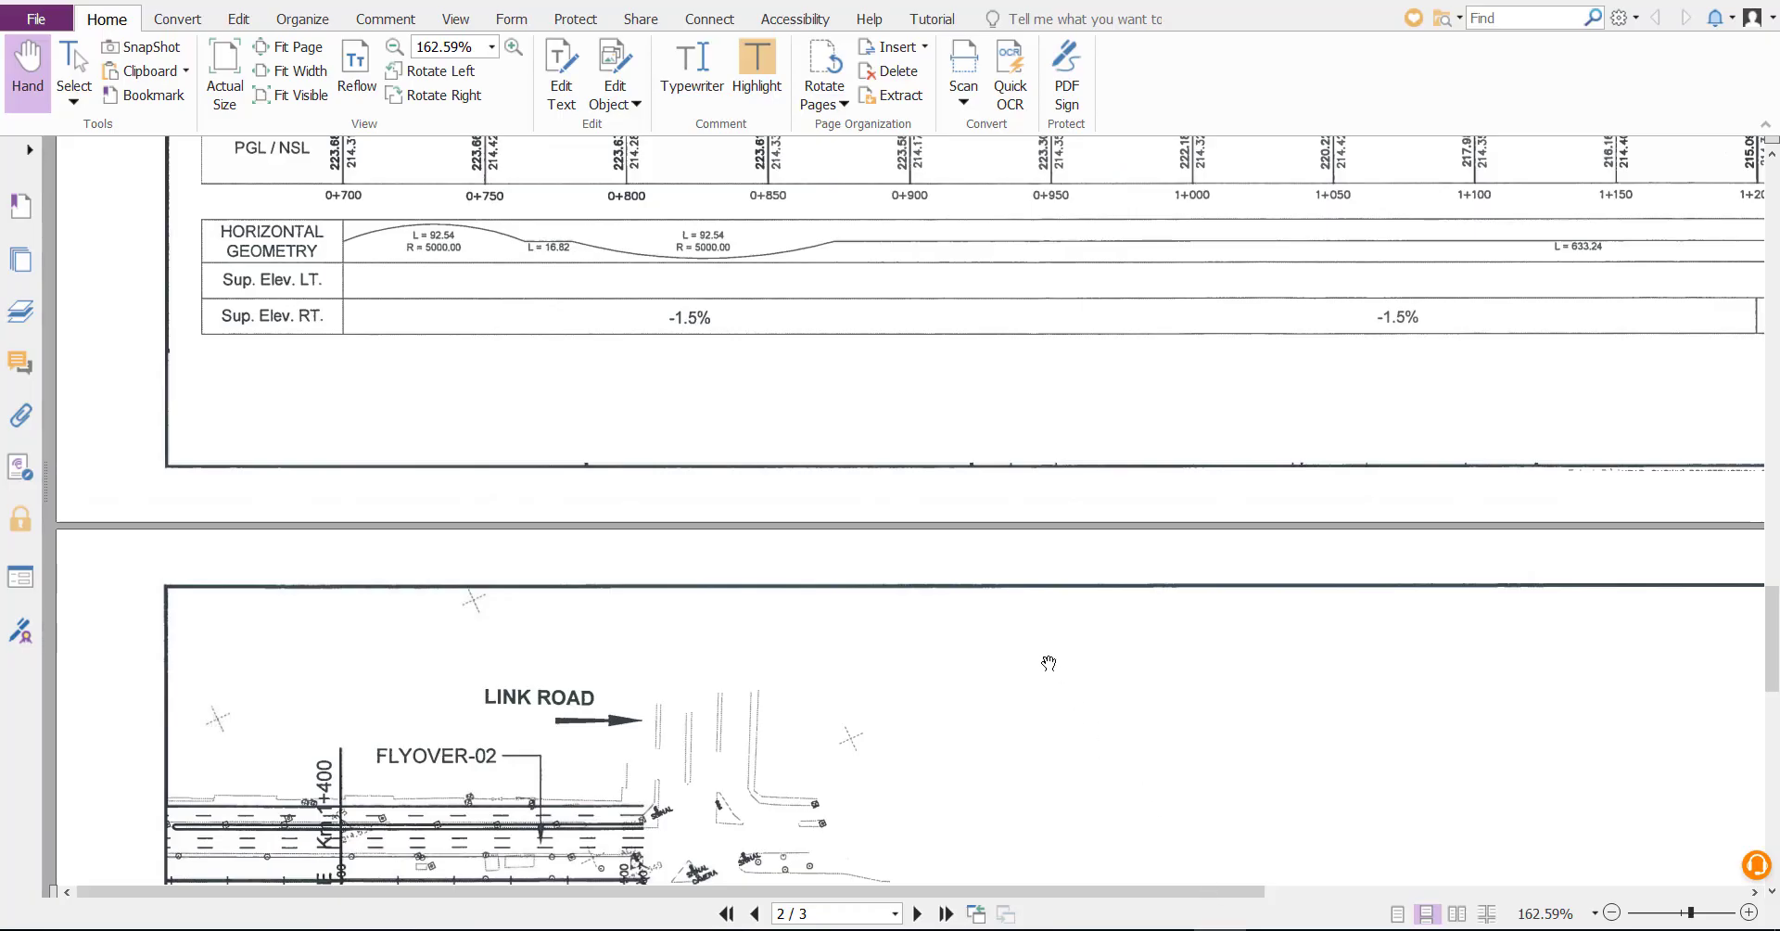
scroll(1049, 663, up, 10)
scroll(1484, 505, right, 6)
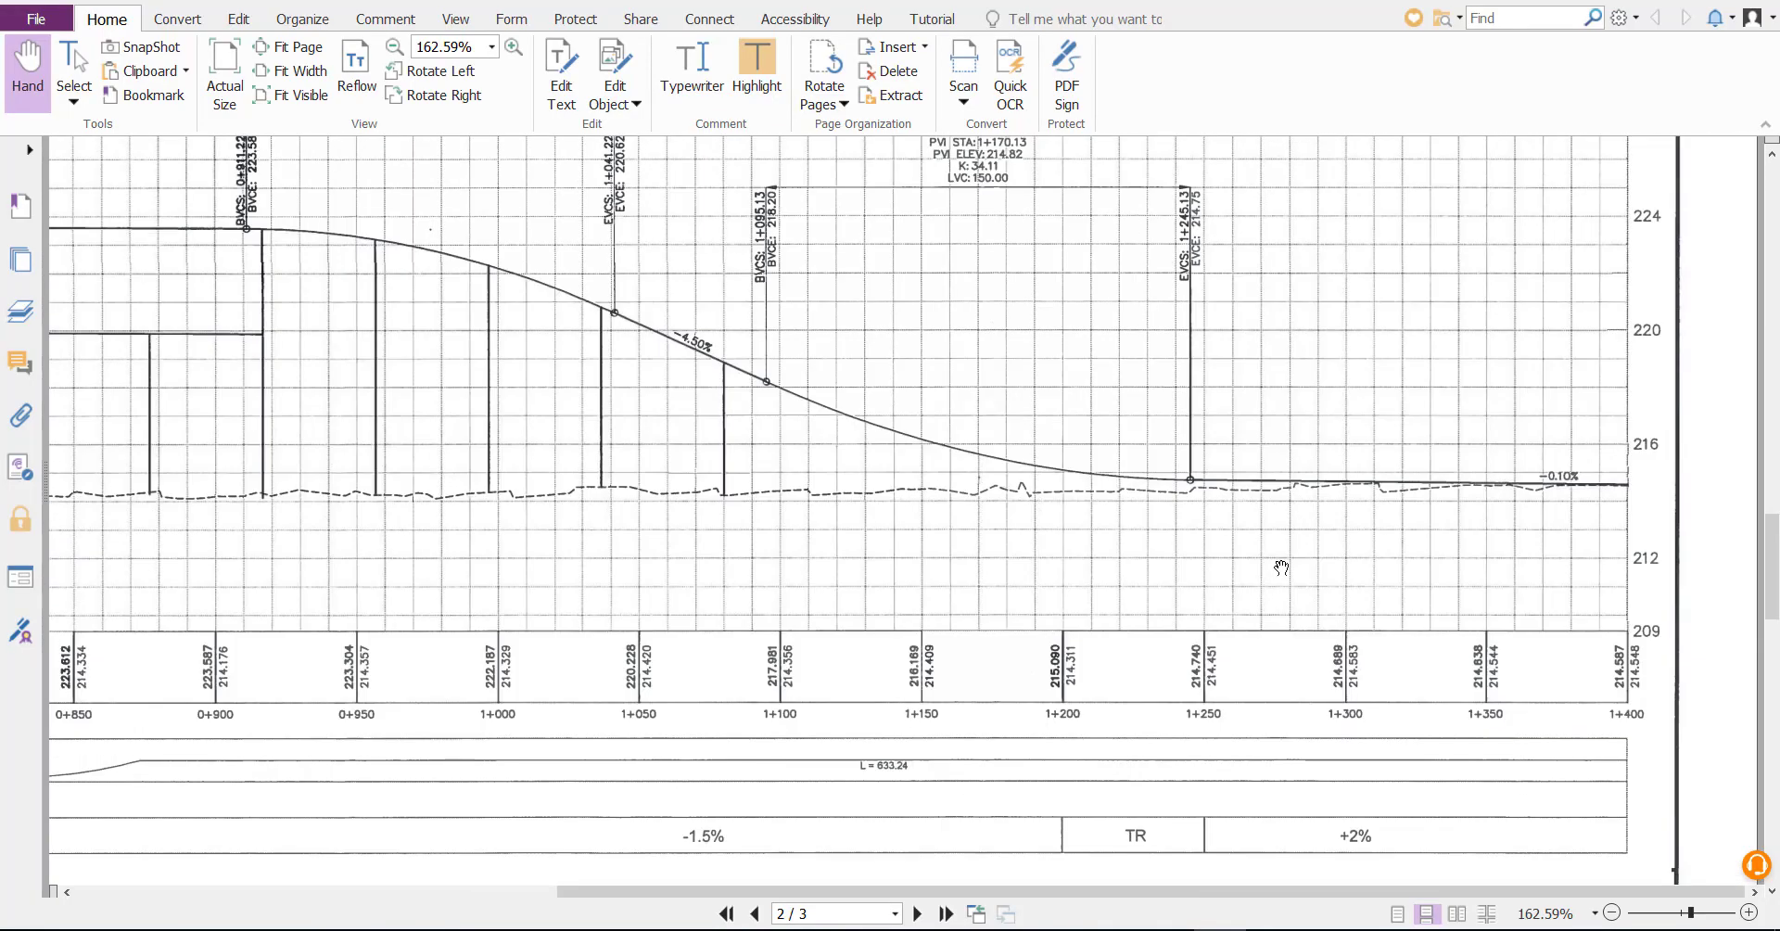
scroll(1282, 568, up, 3)
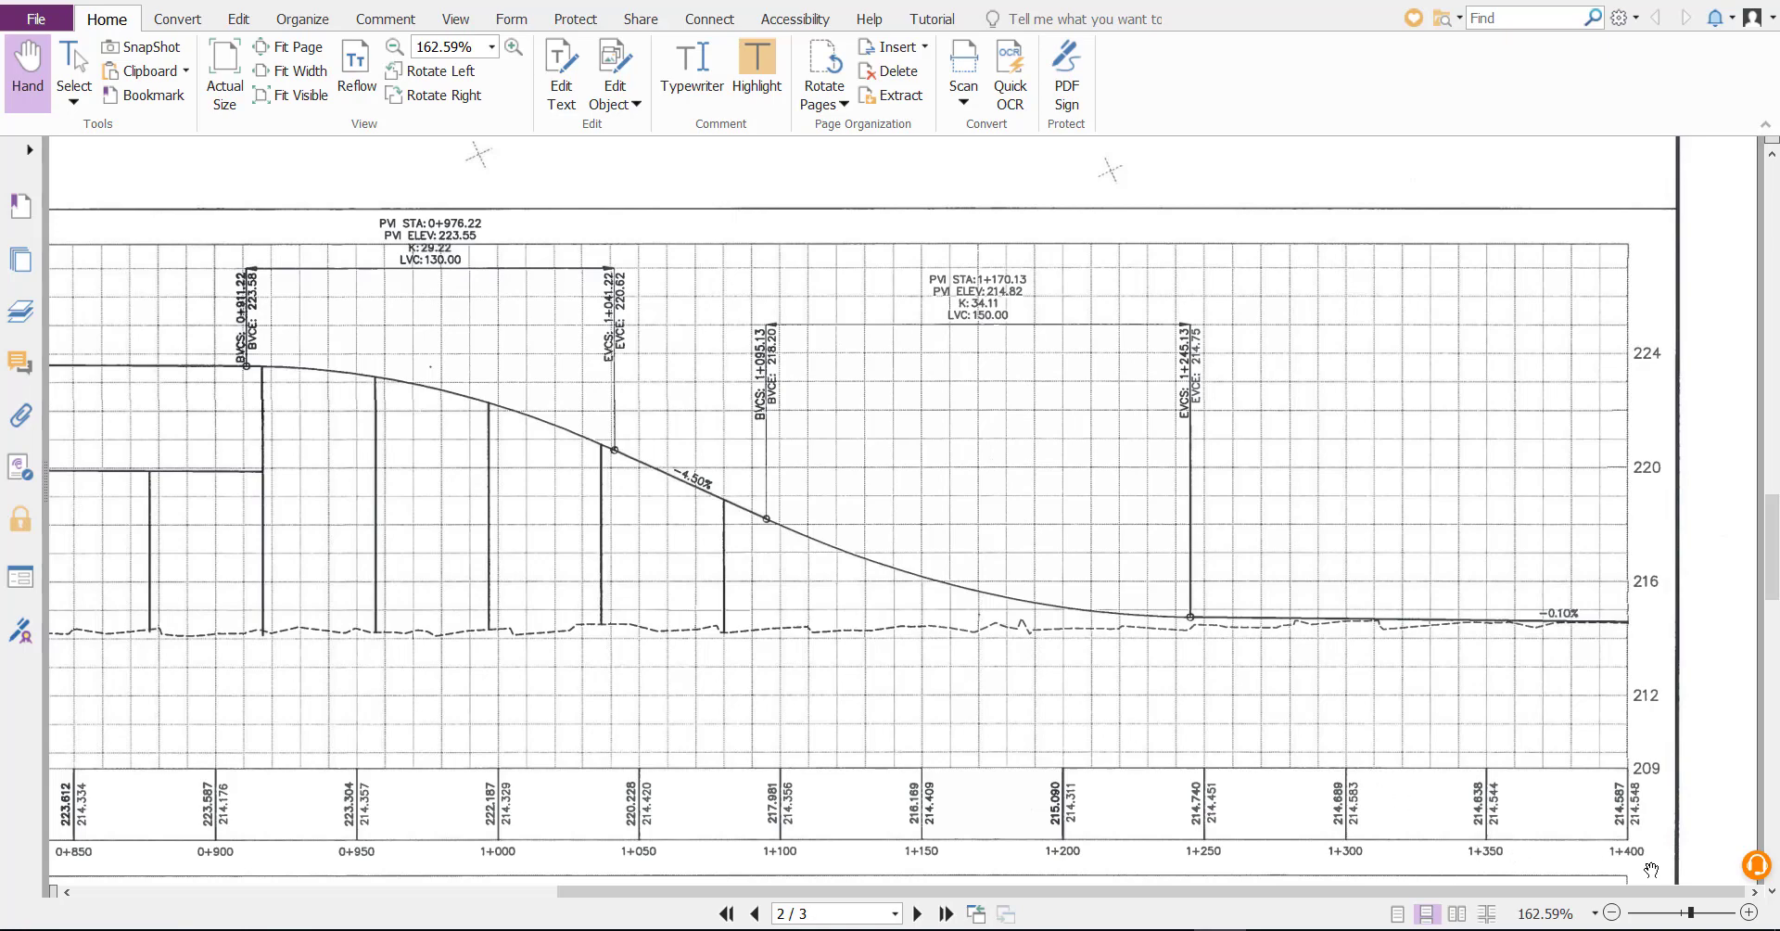
scroll(1483, 519, down, 10)
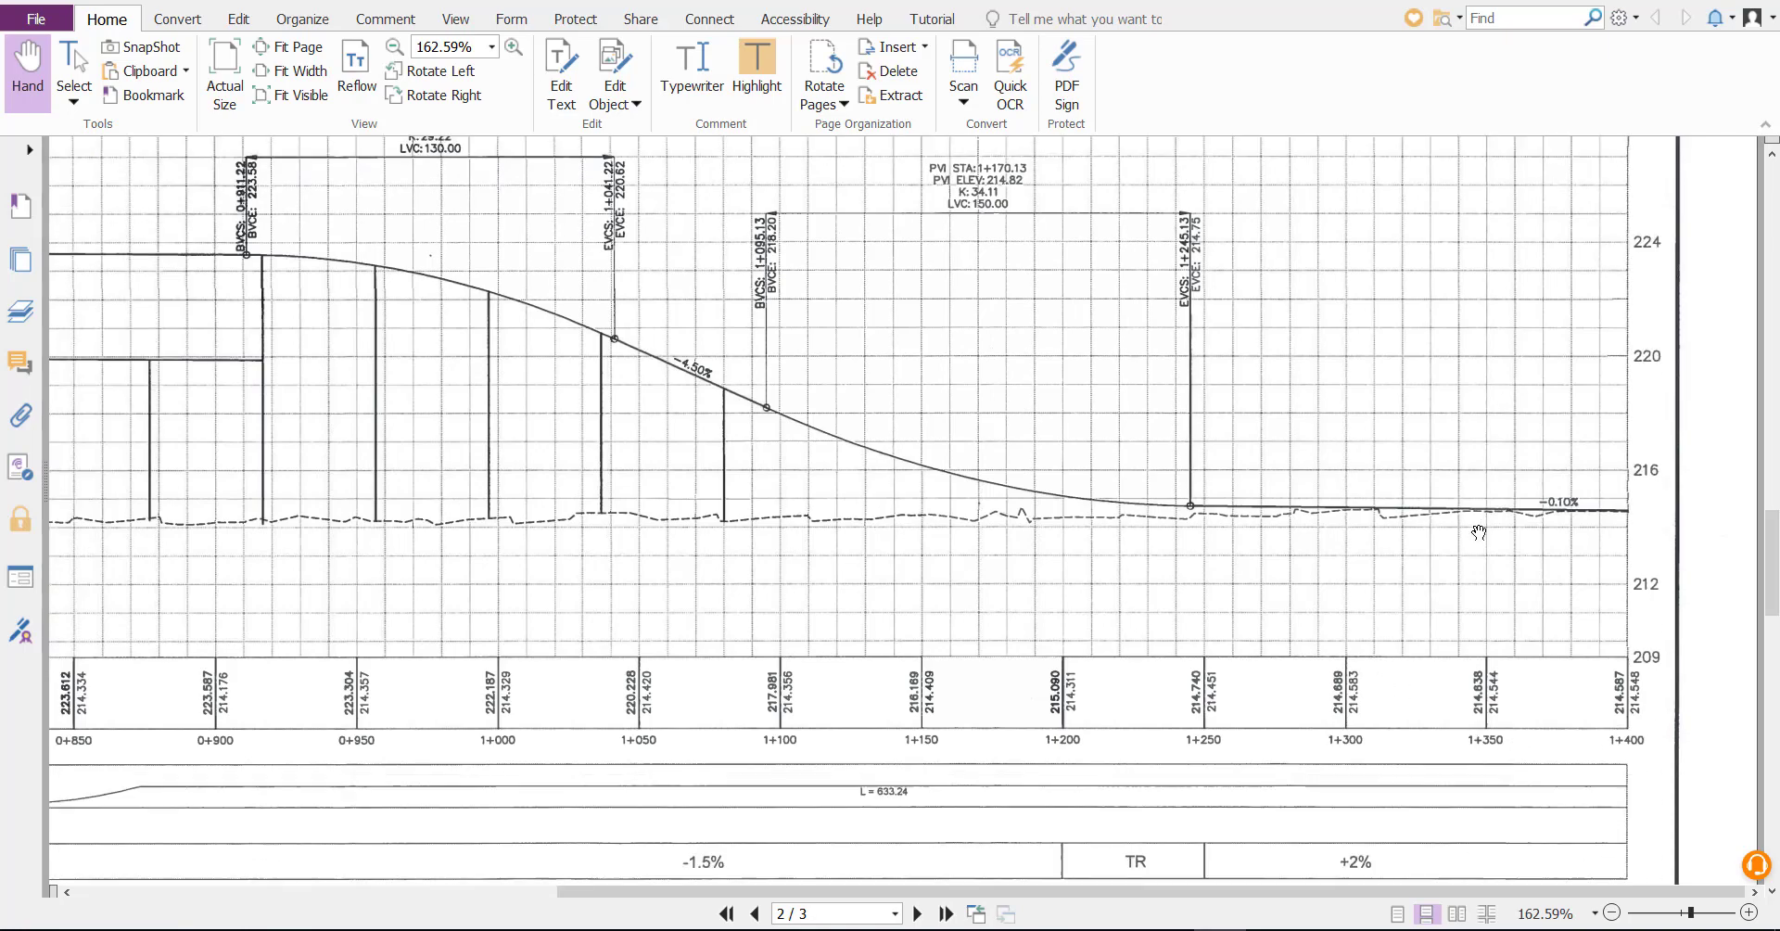
scroll(1402, 555, down, 10)
scroll(907, 489, left, 6)
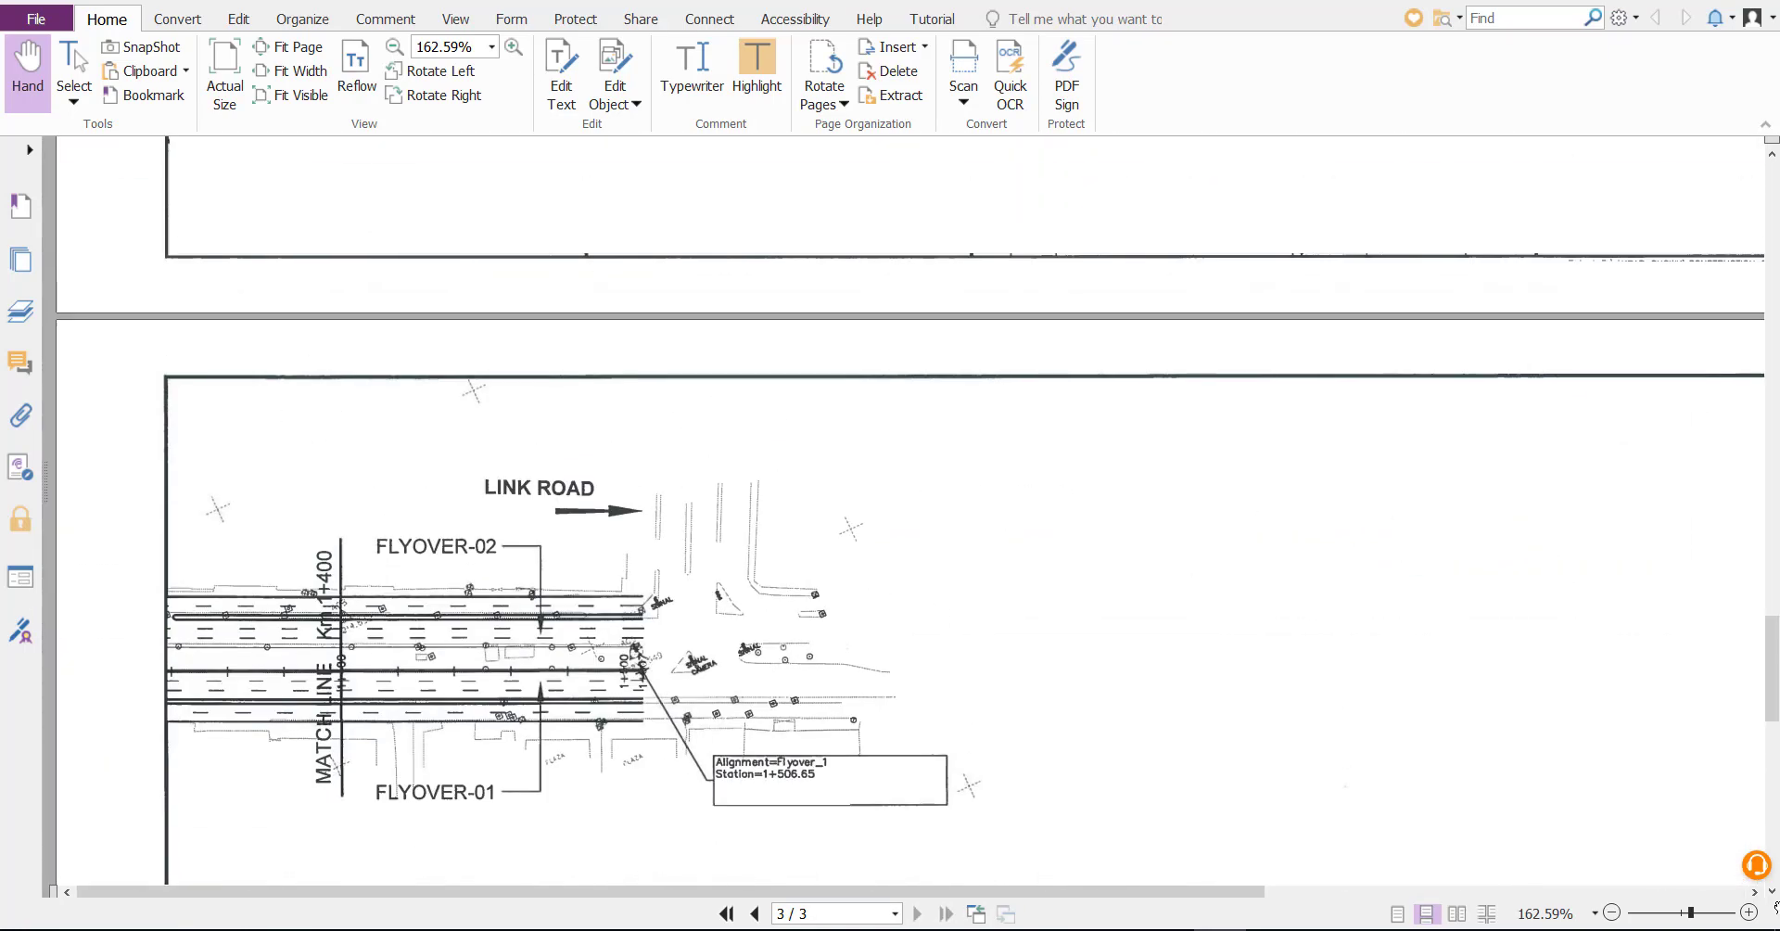
scroll(1247, 553, down, 10)
scroll(1247, 553, right, 5)
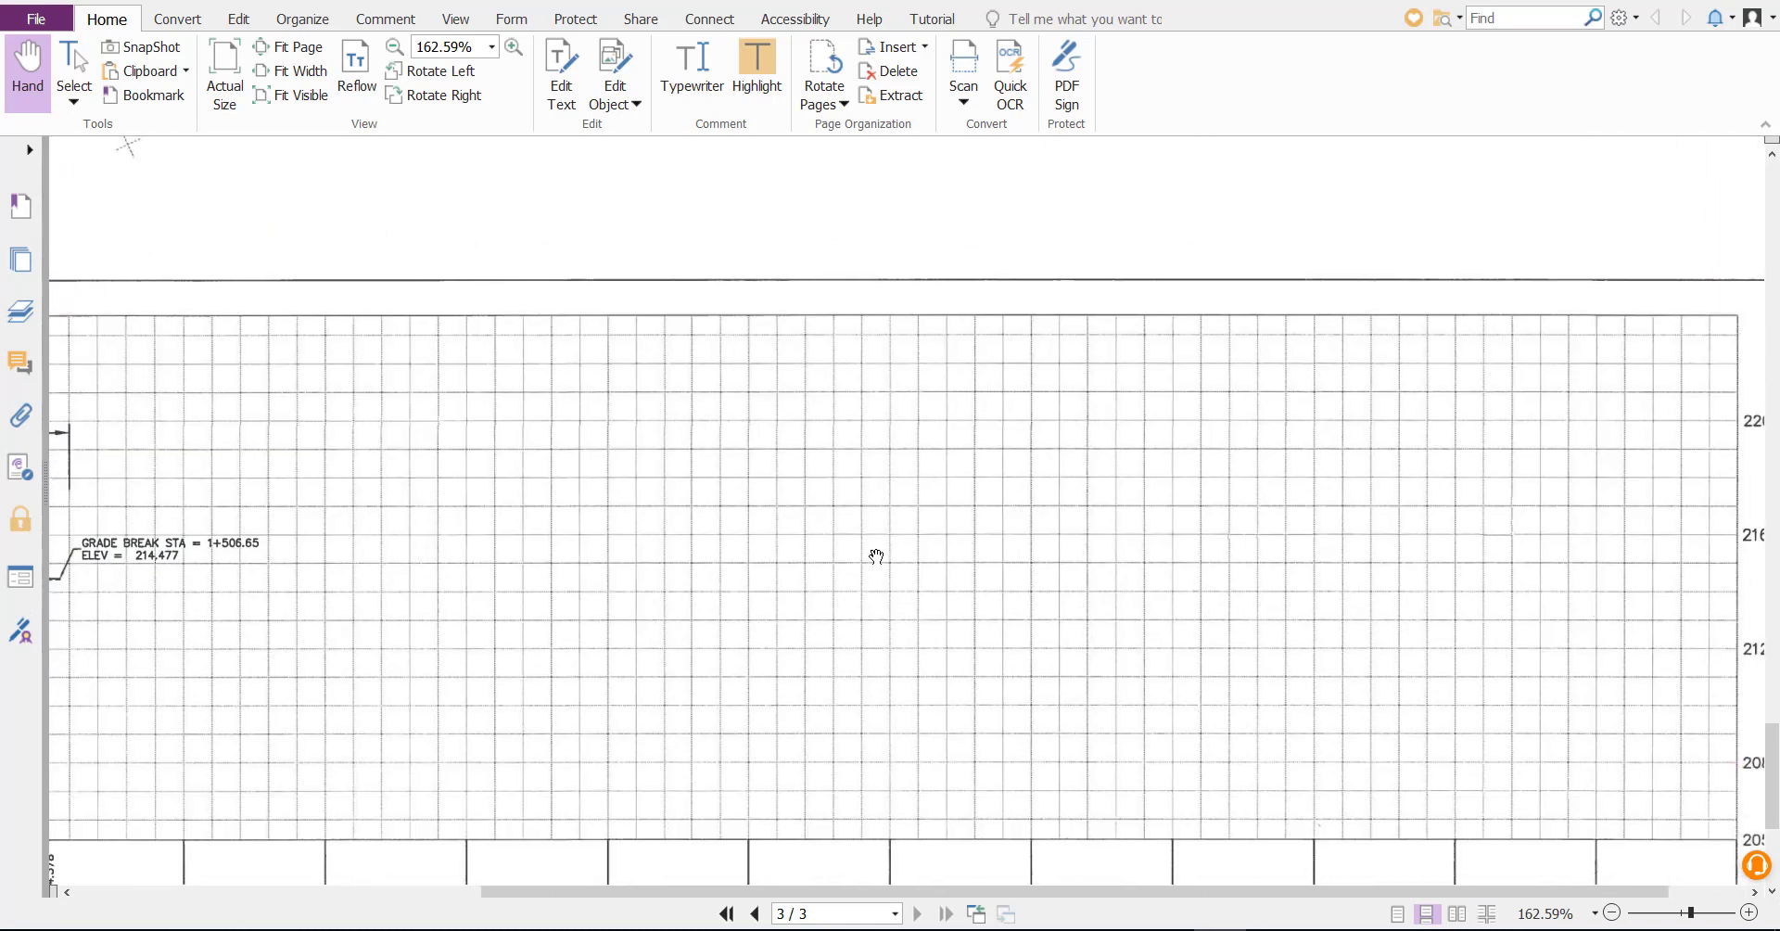
scroll(1600, 548, left, 6)
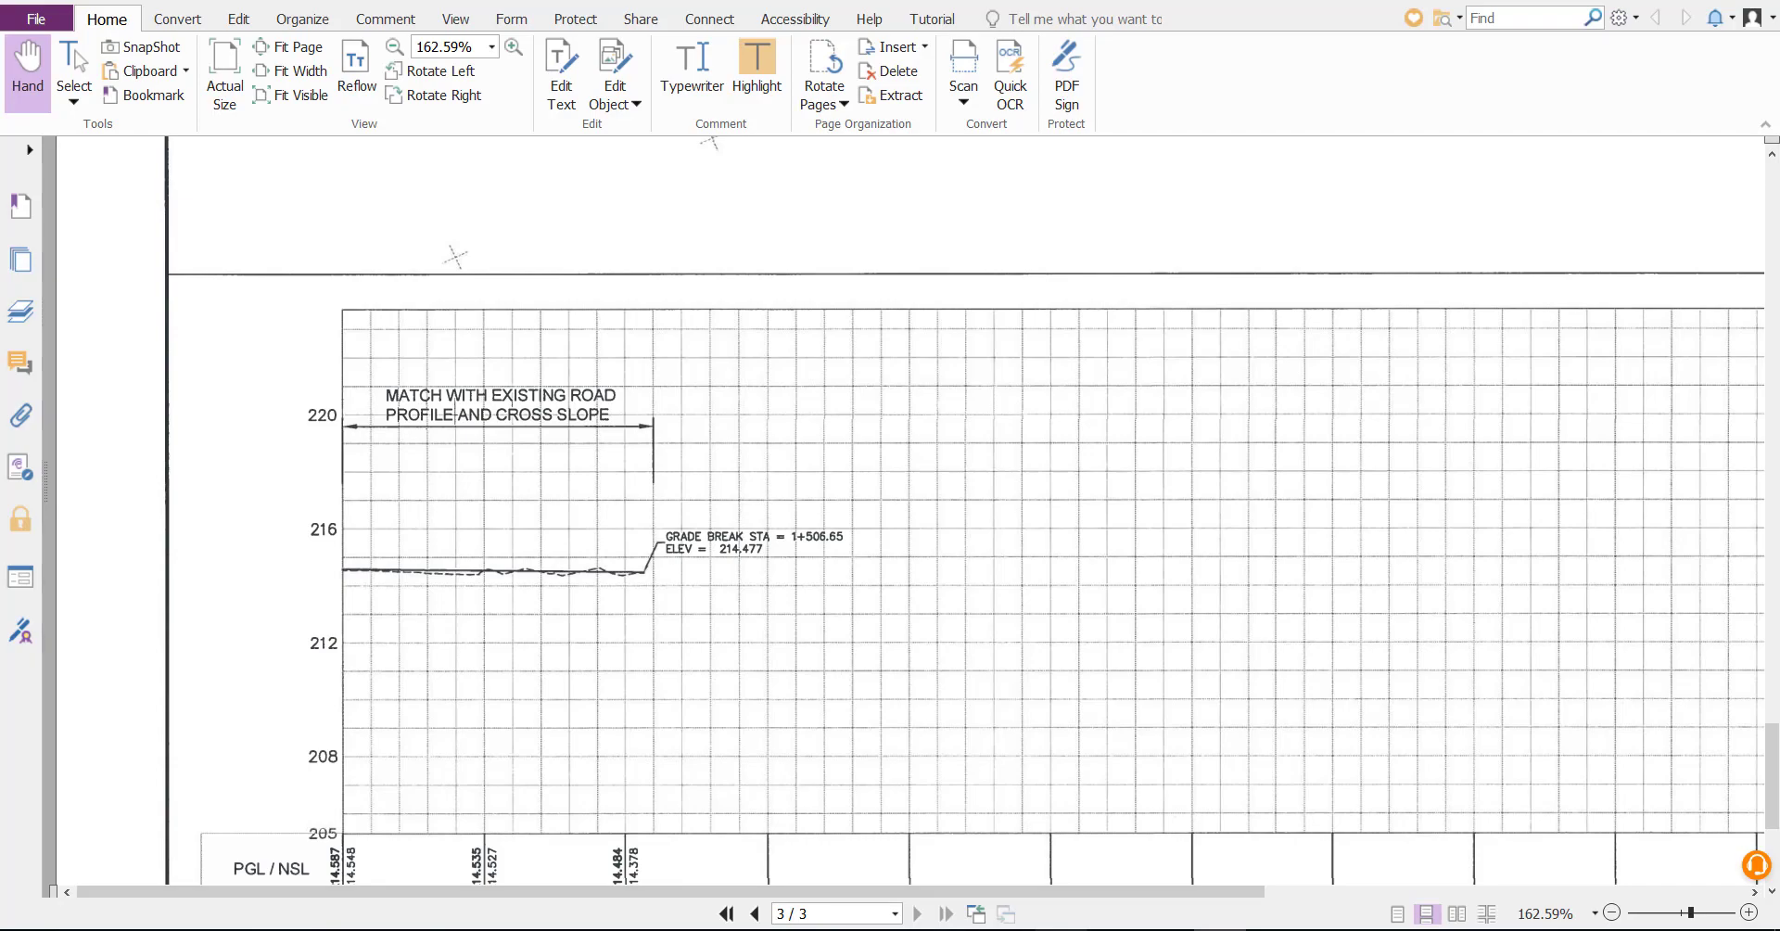
Switch back to Excel and display the final elevation in B6 with three decimal places.
key(alt+Tab)
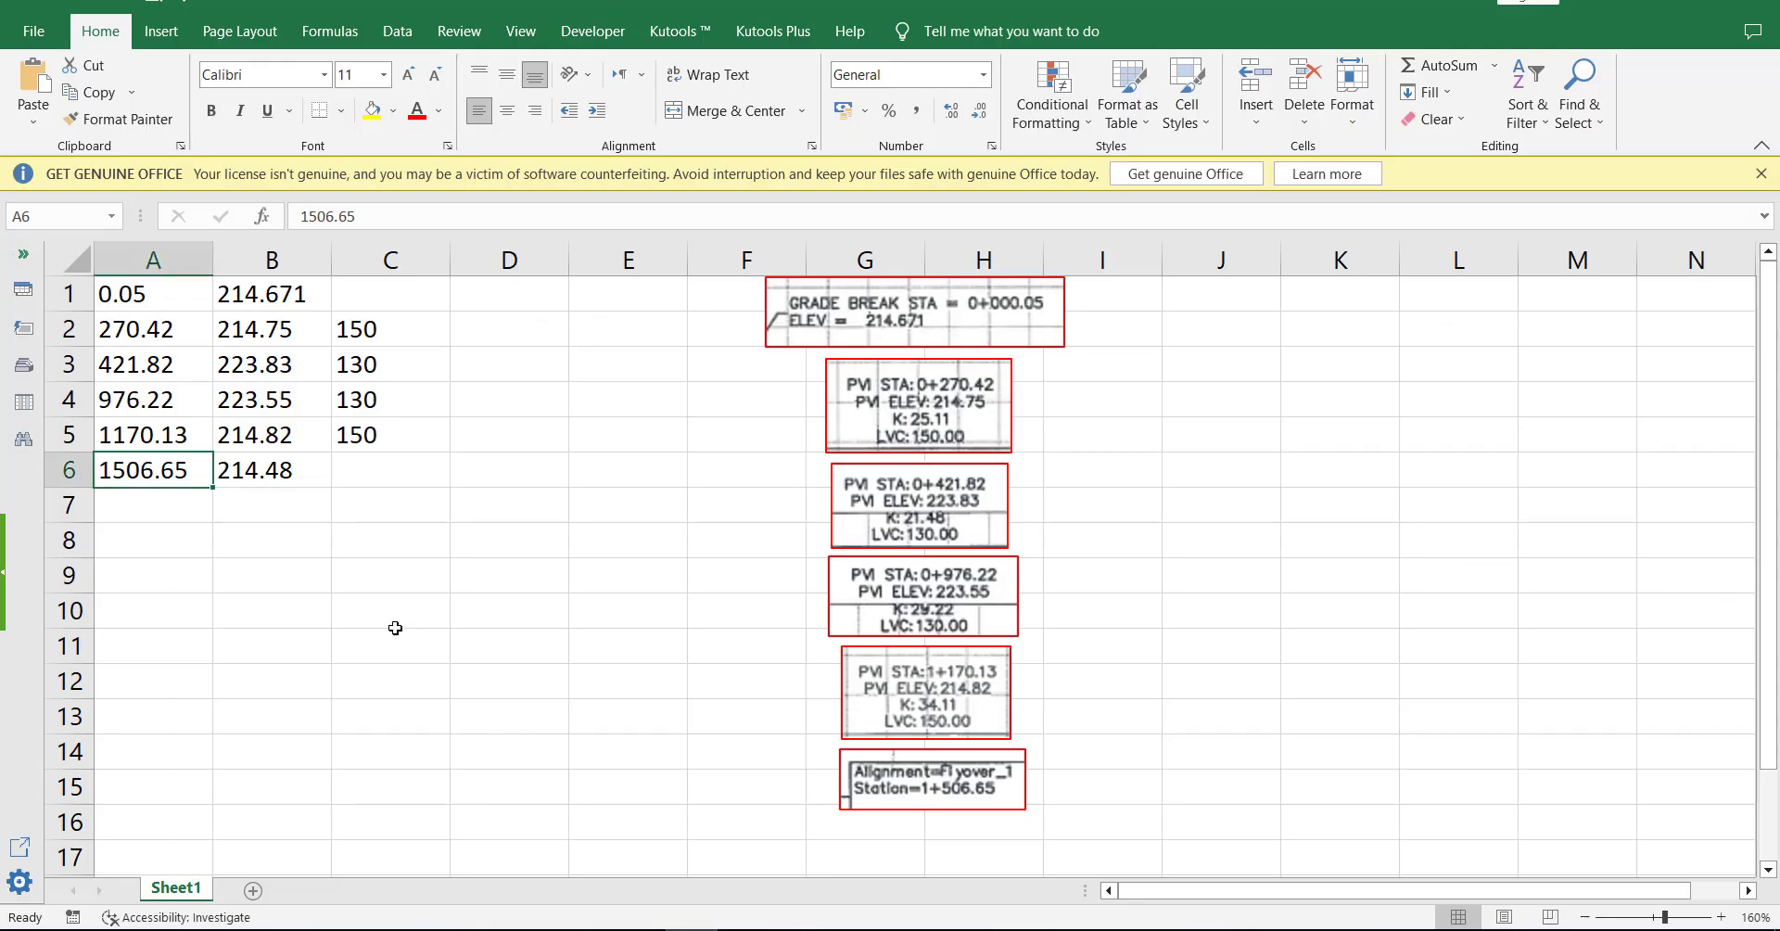
click(288, 486)
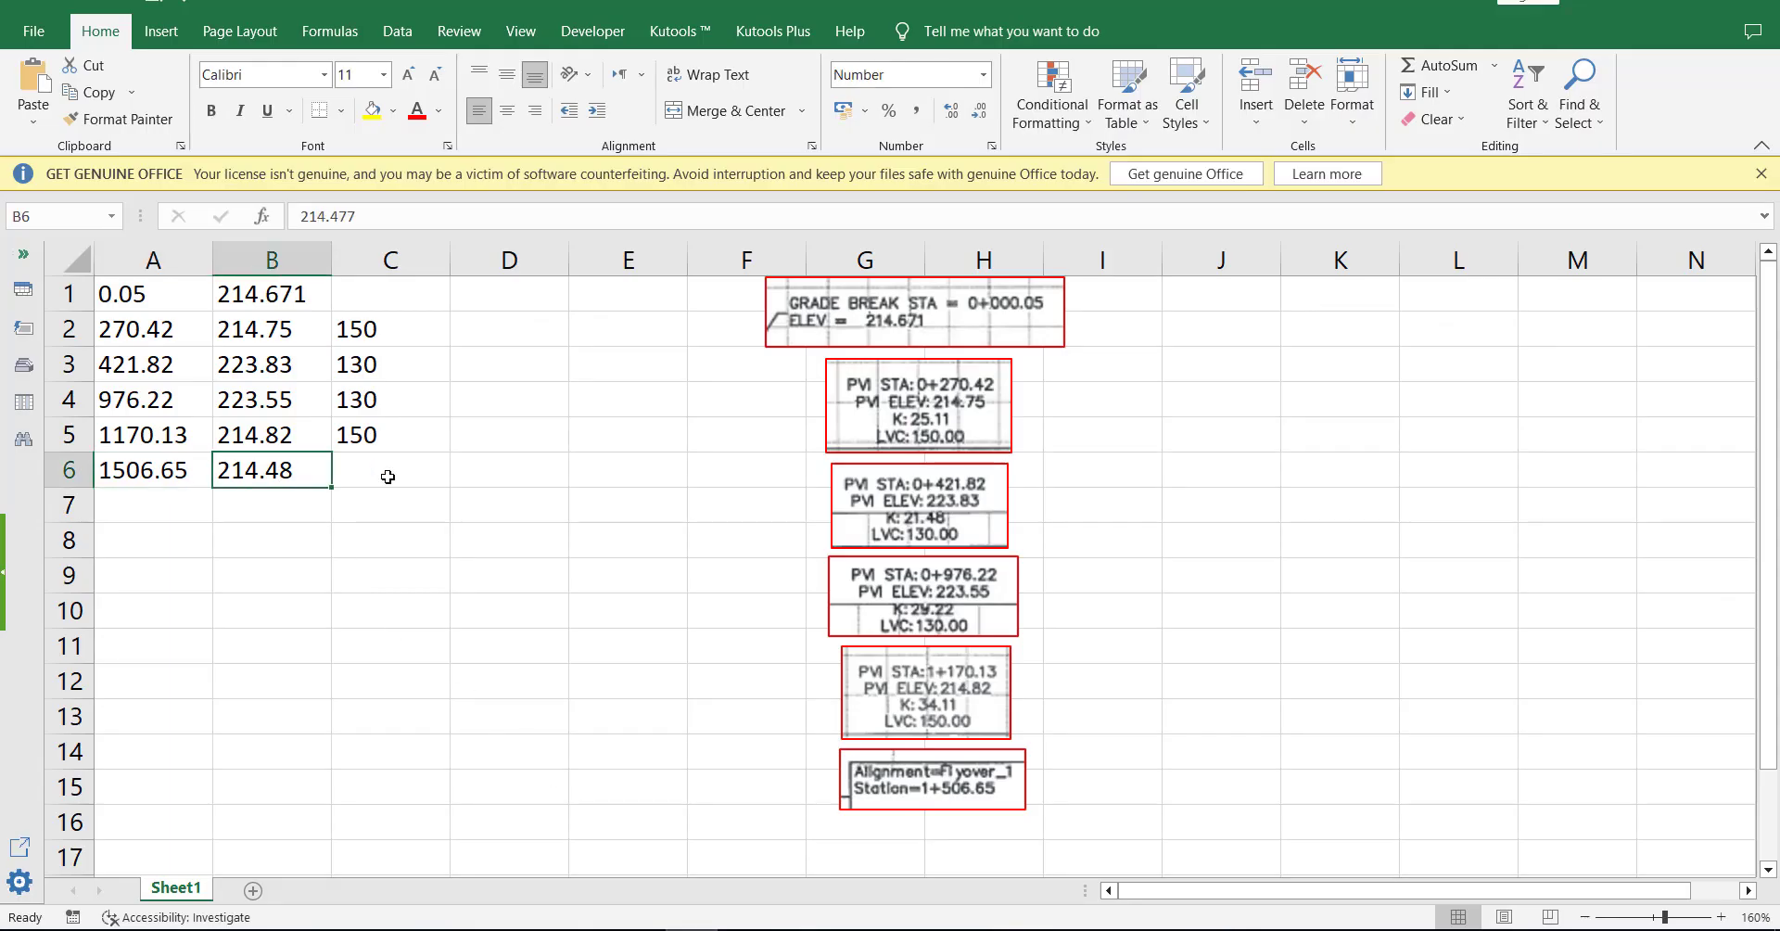
click(951, 110)
Begin a CONCATENATE formula in D1 that joins A1 and B1 with a space between them.
click(520, 306)
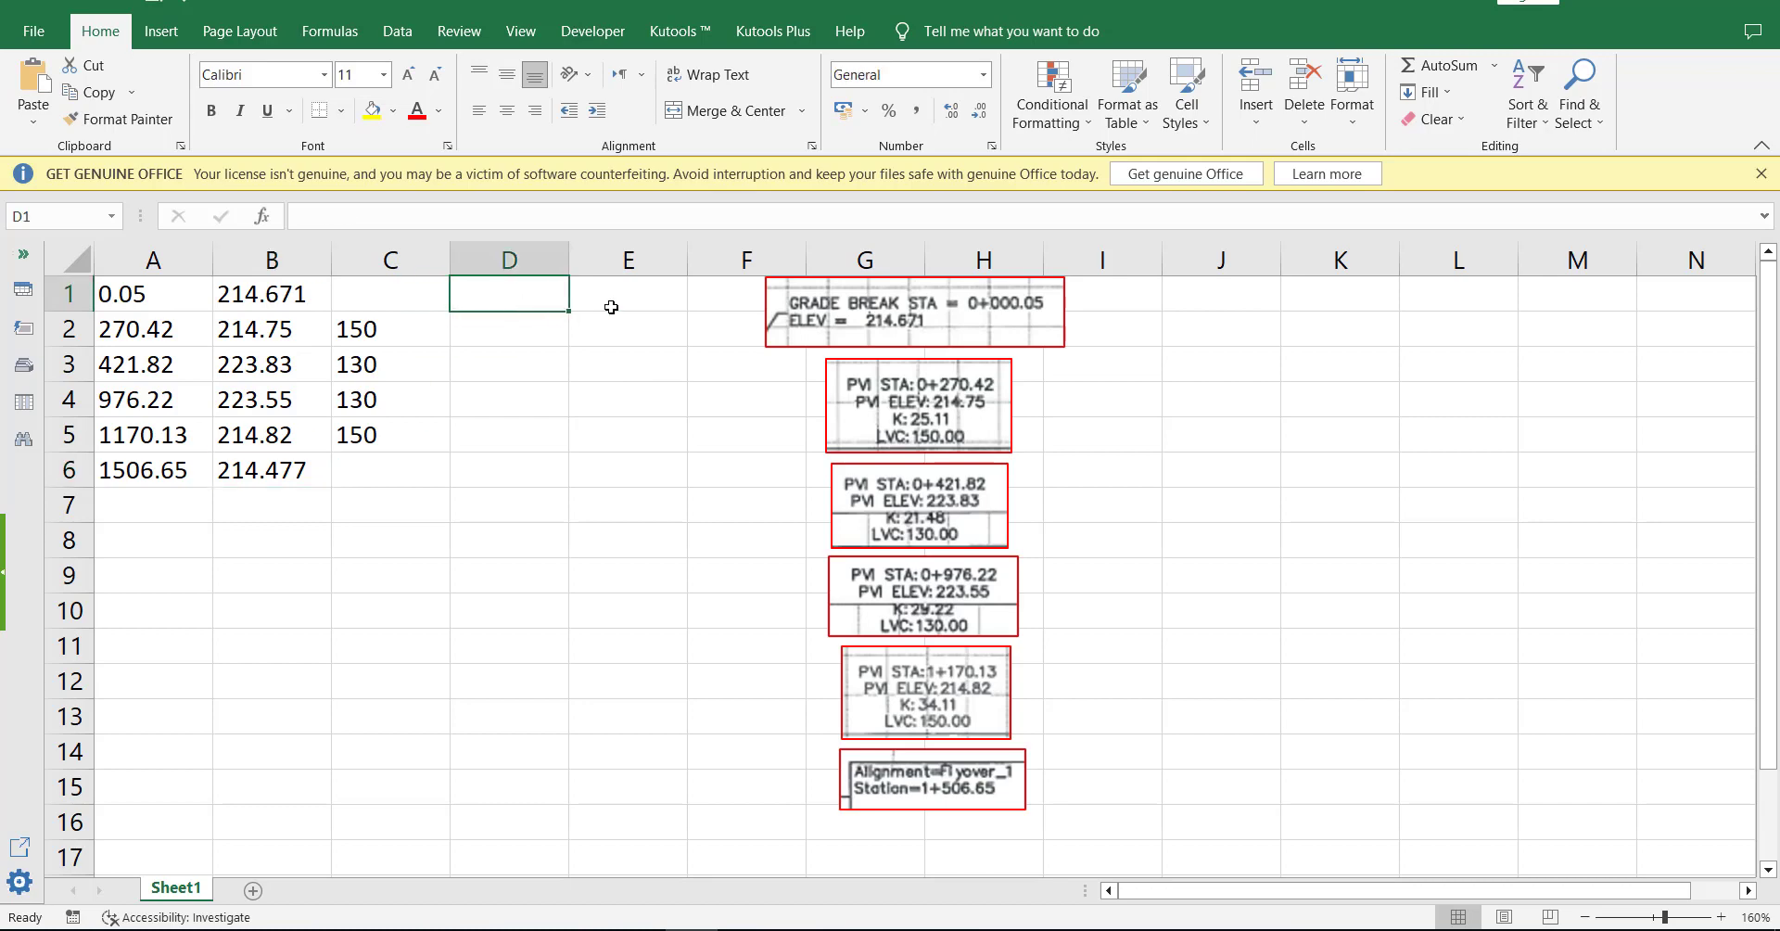
text(=)
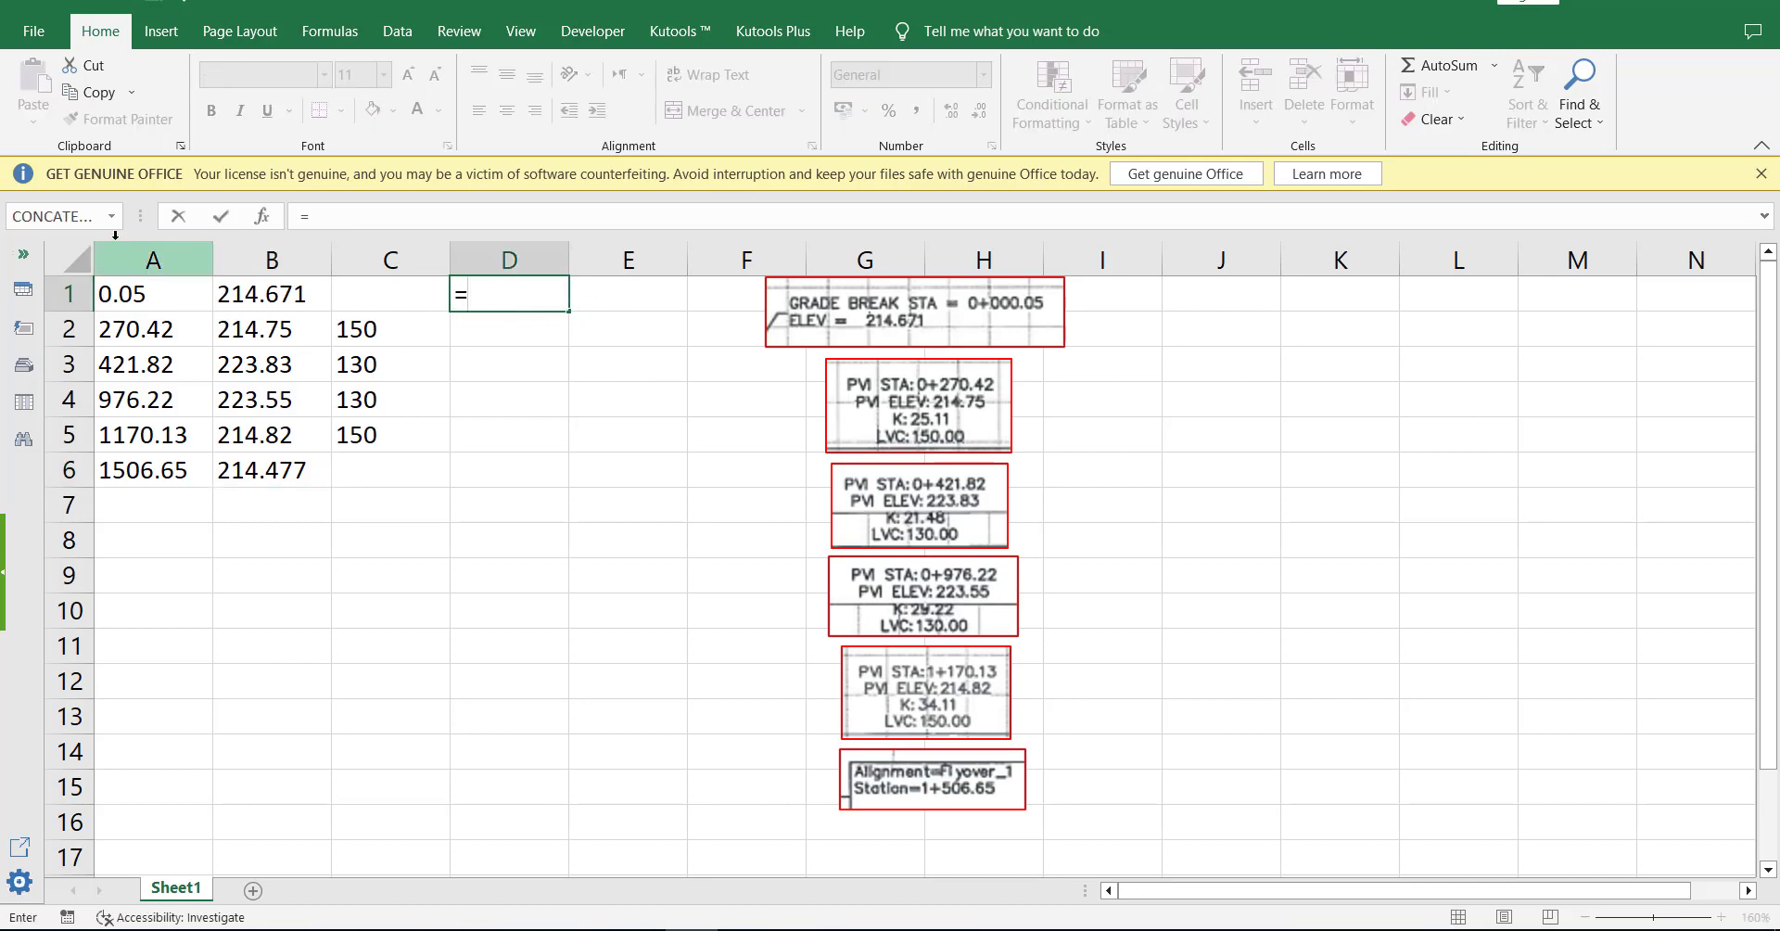
click(66, 219)
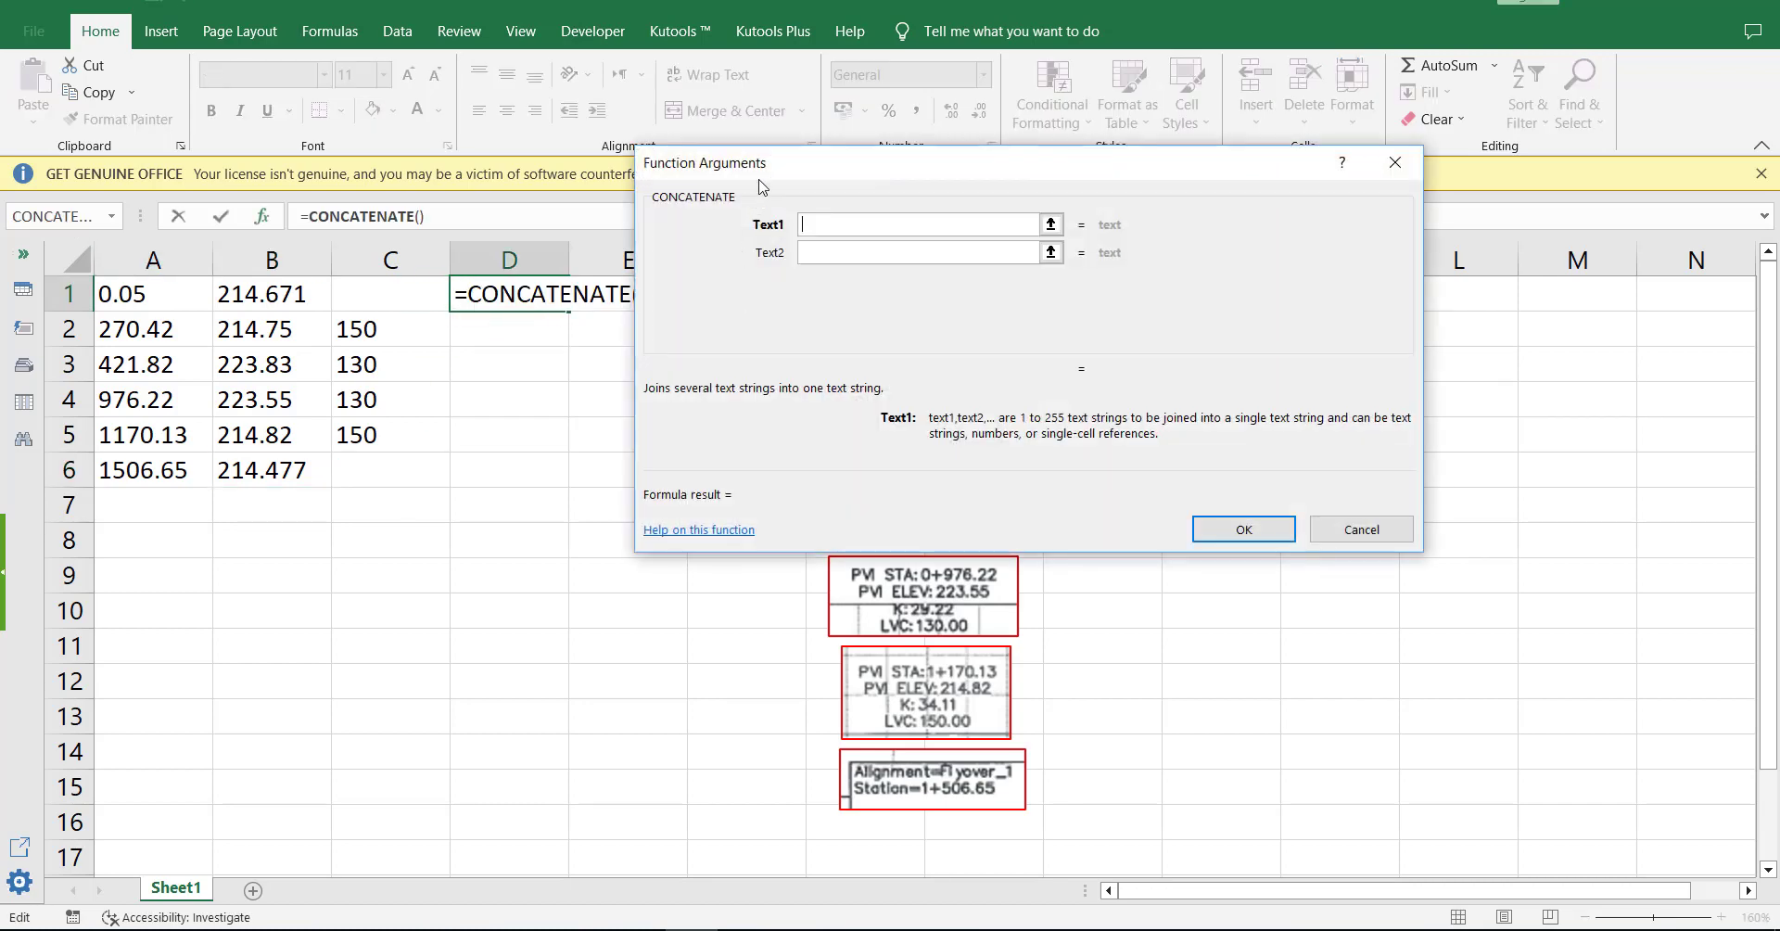
drag(760, 164, 601, 443)
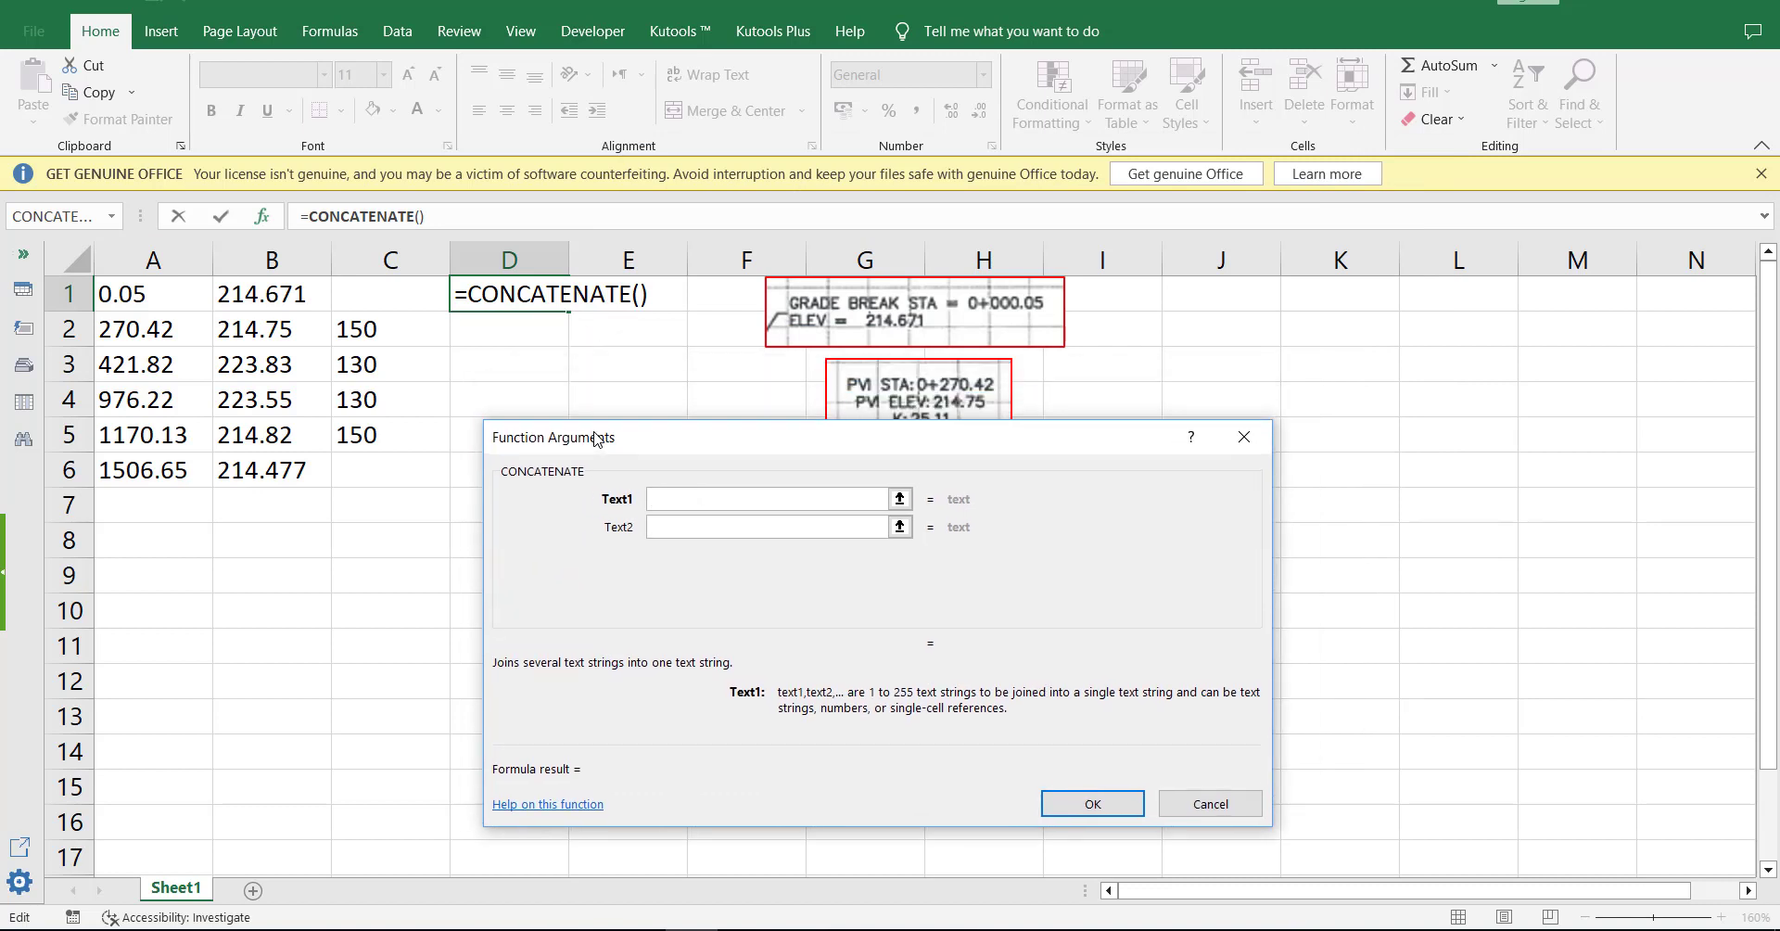
click(169, 301)
click(714, 532)
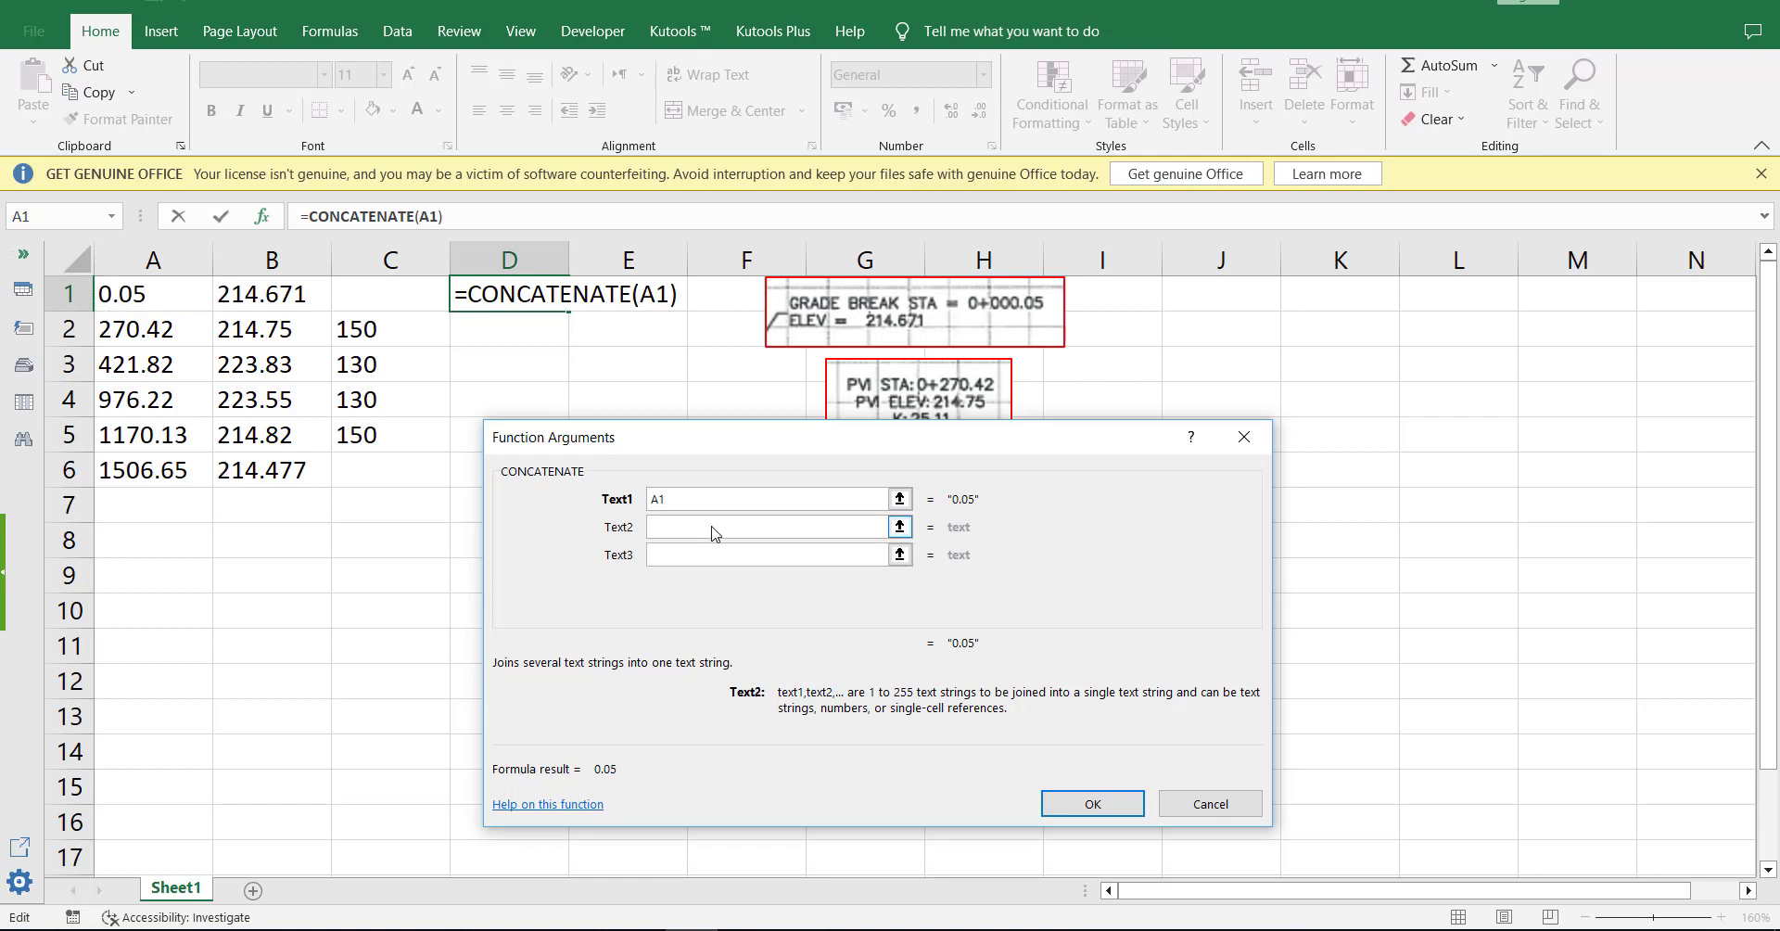
text(" ")
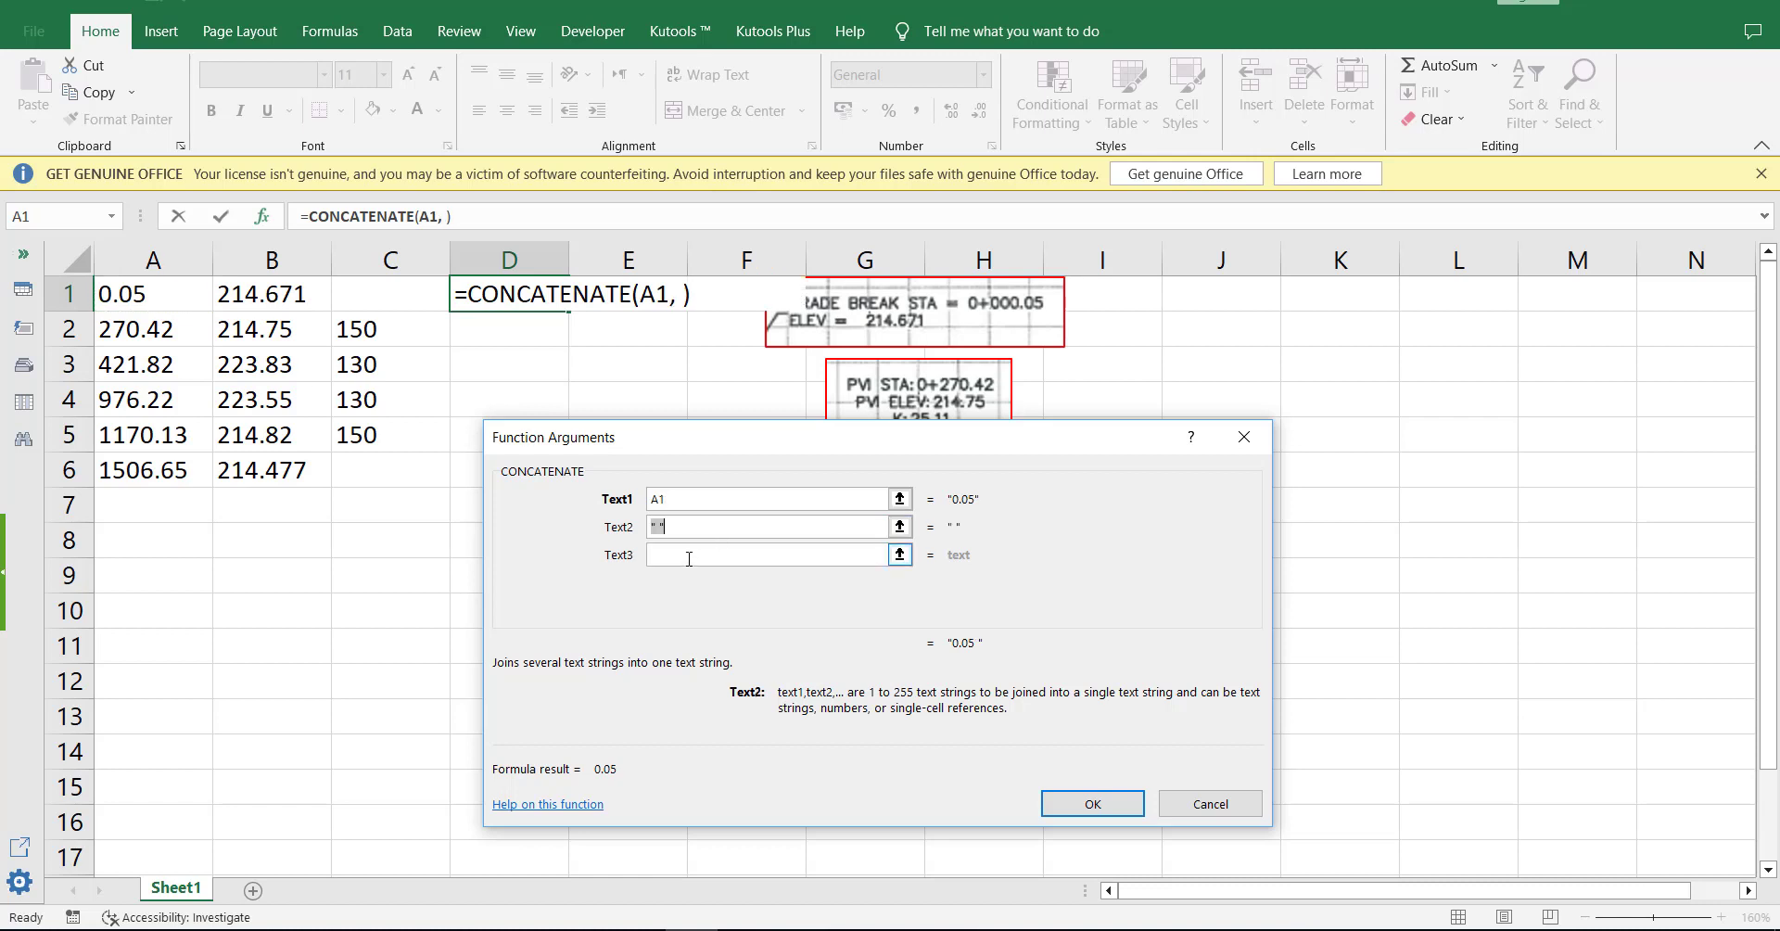
key(Tab)
click(292, 304)
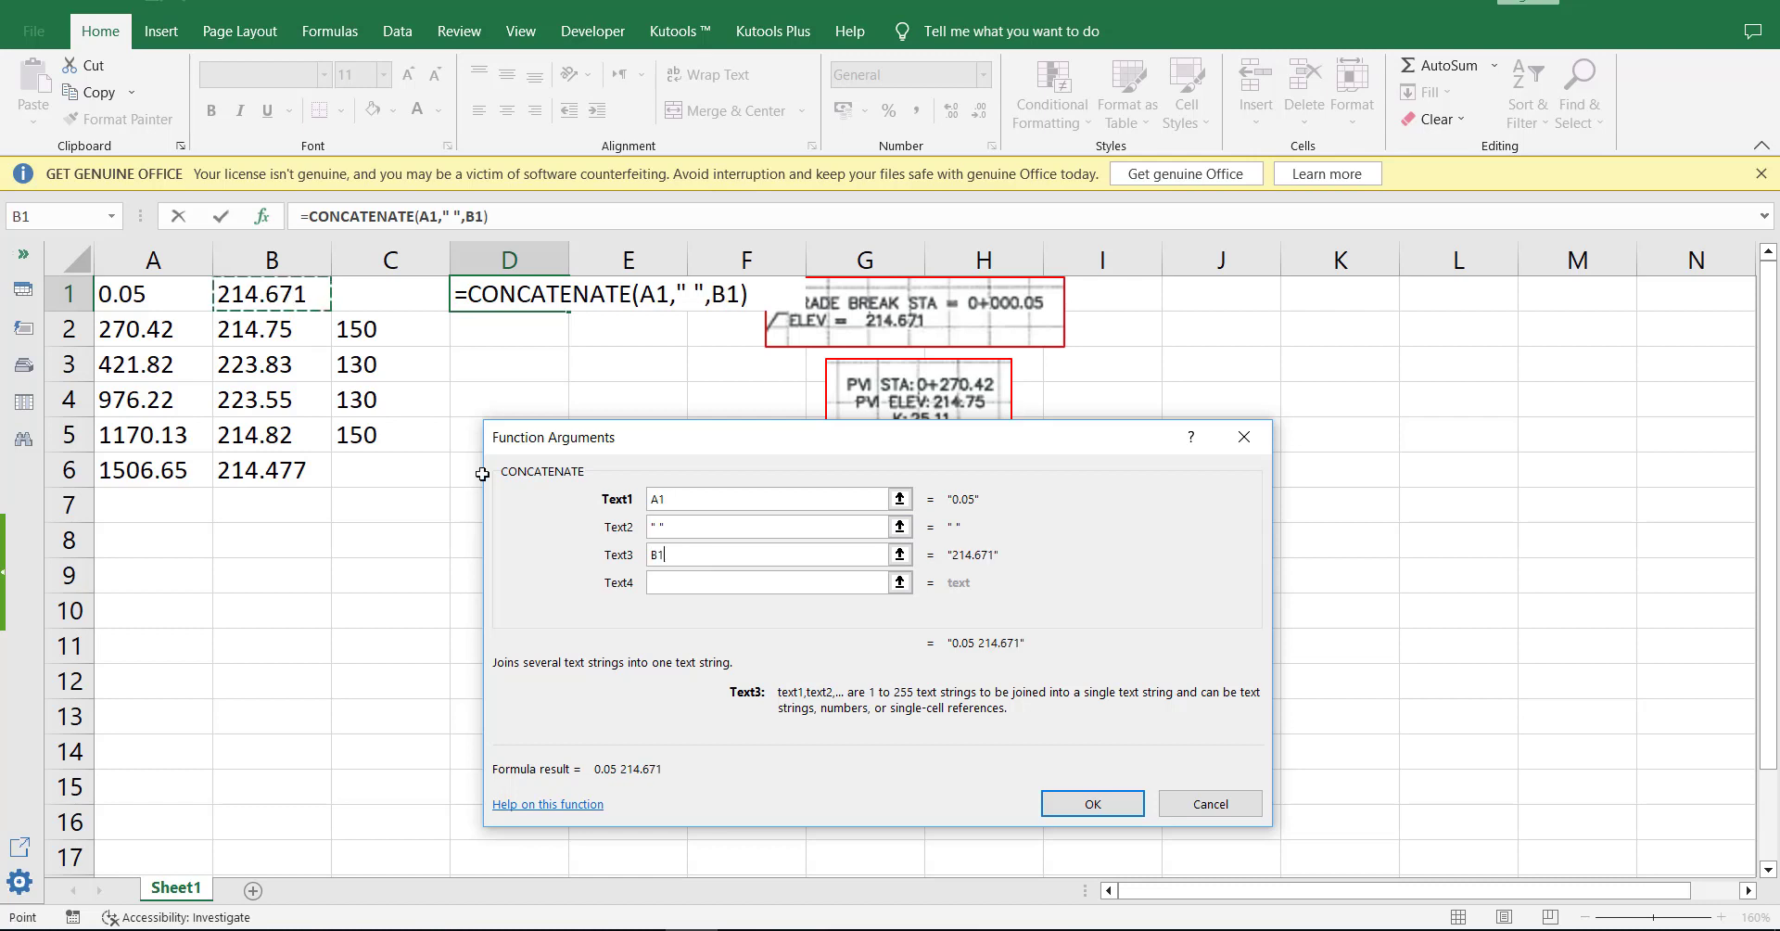
Complete the D1 formula with another space and C1, and fill it down through D6.
click(654, 584)
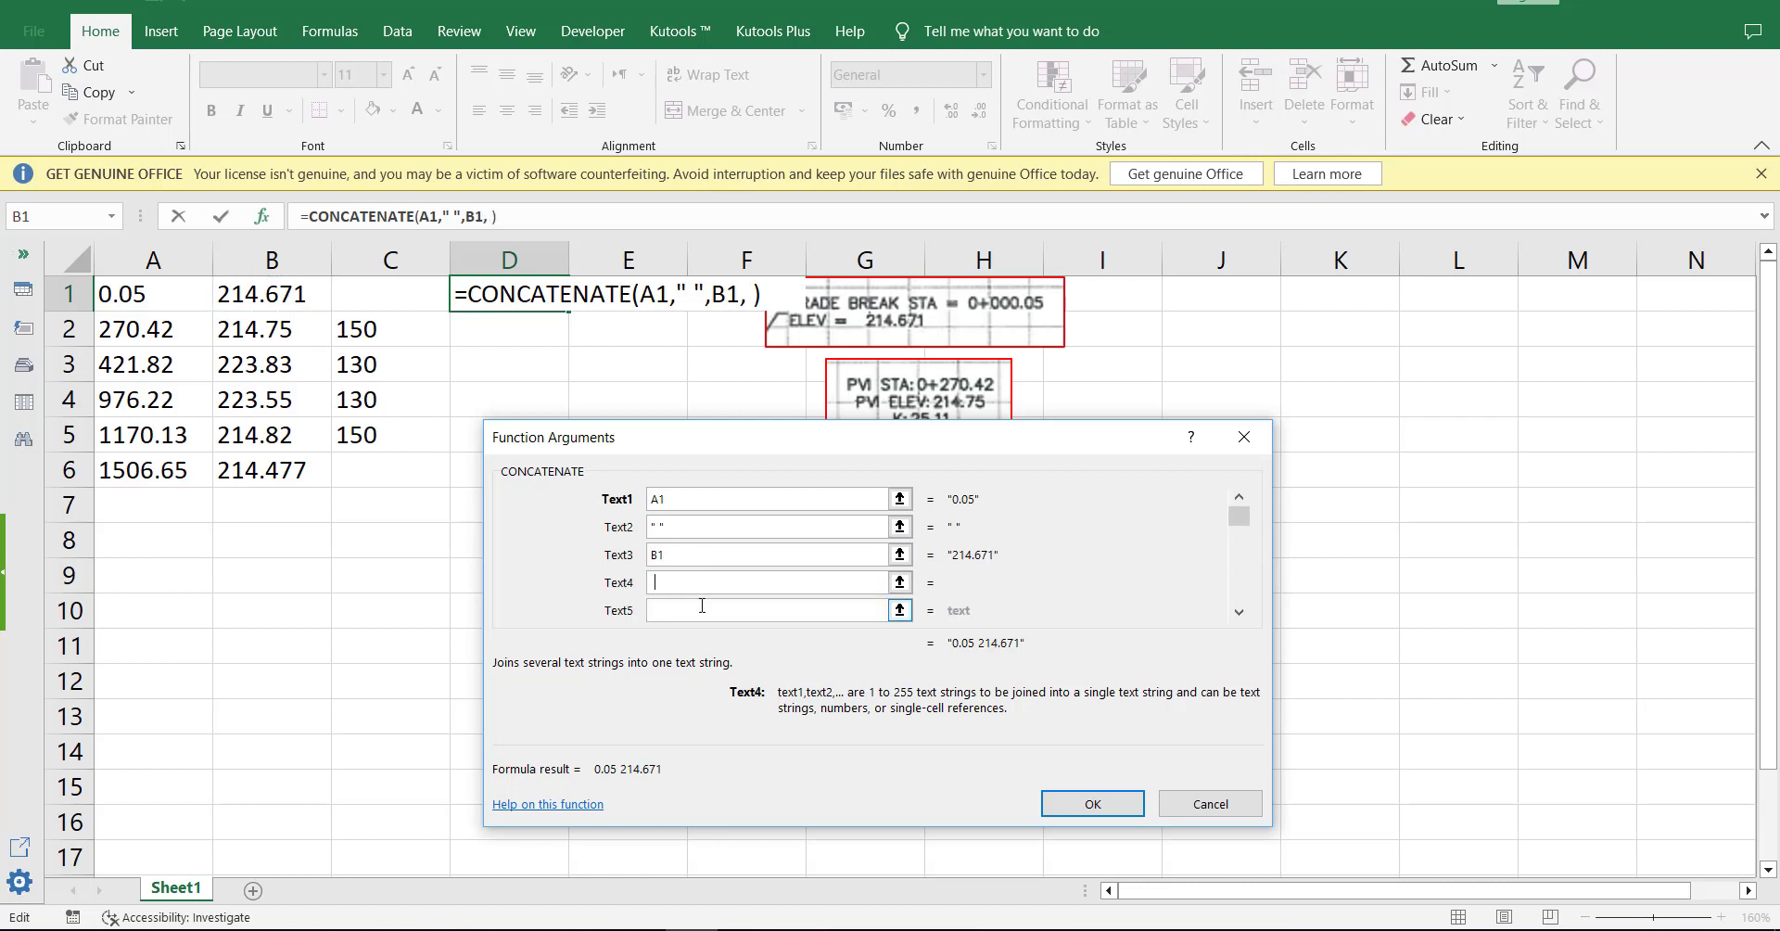
text(" ")
key(Tab)
click(395, 302)
key(Return)
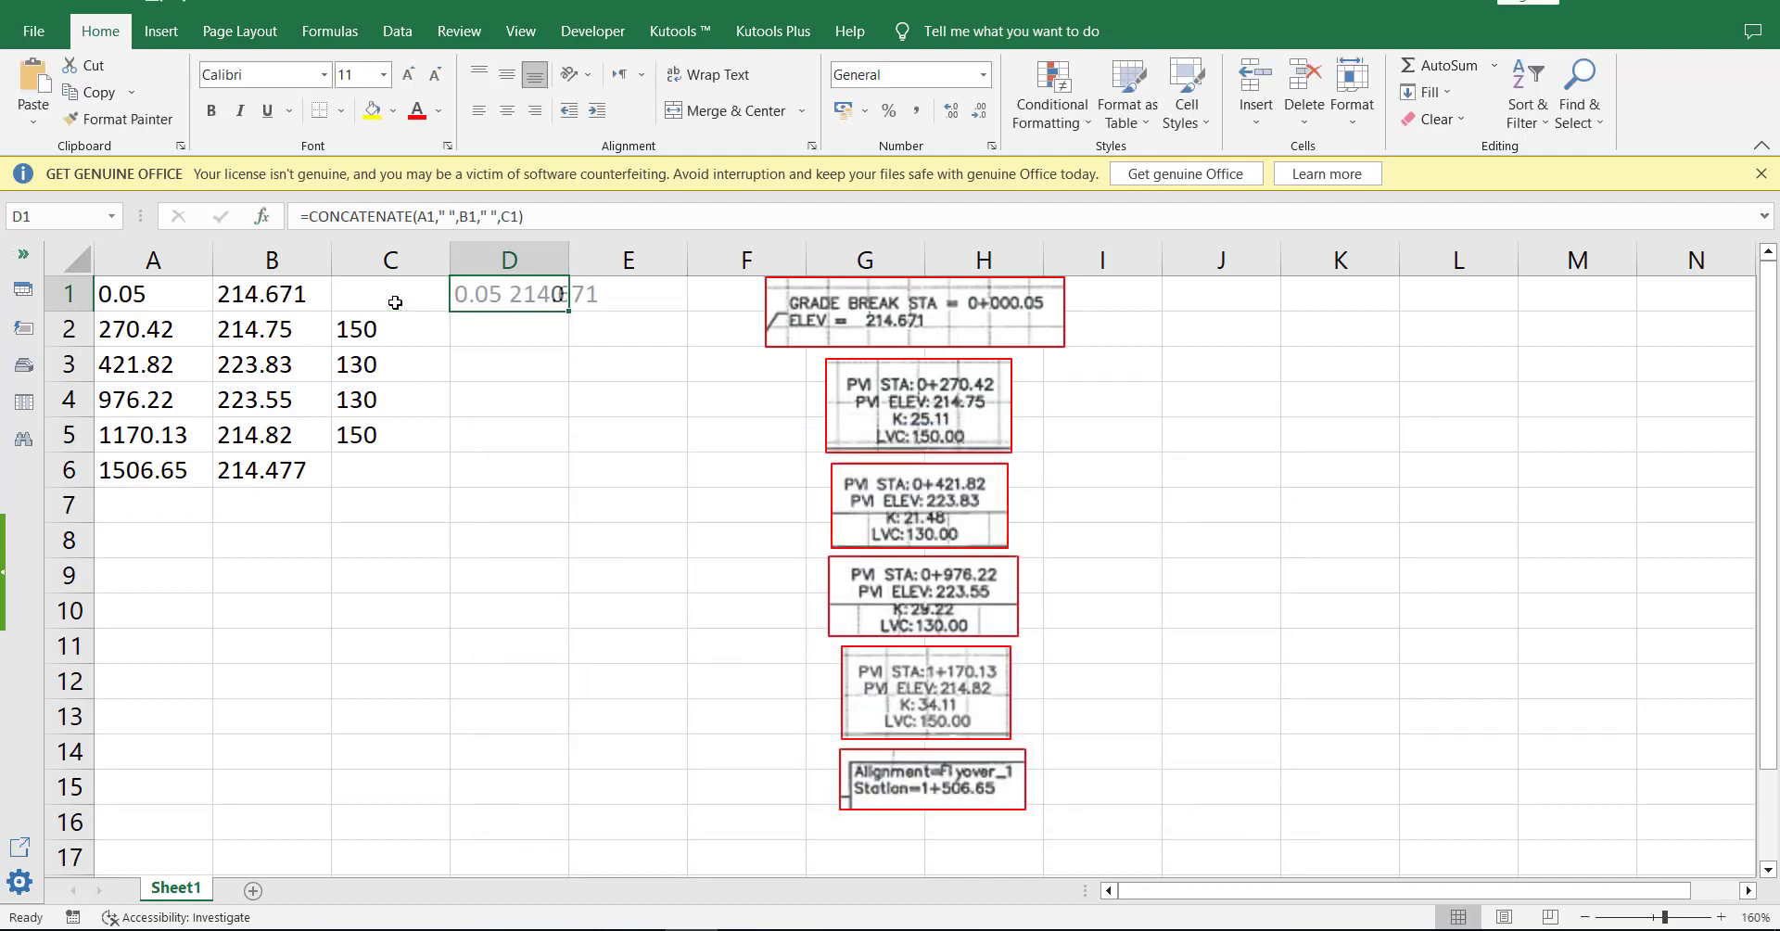
drag(568, 312, 572, 482)
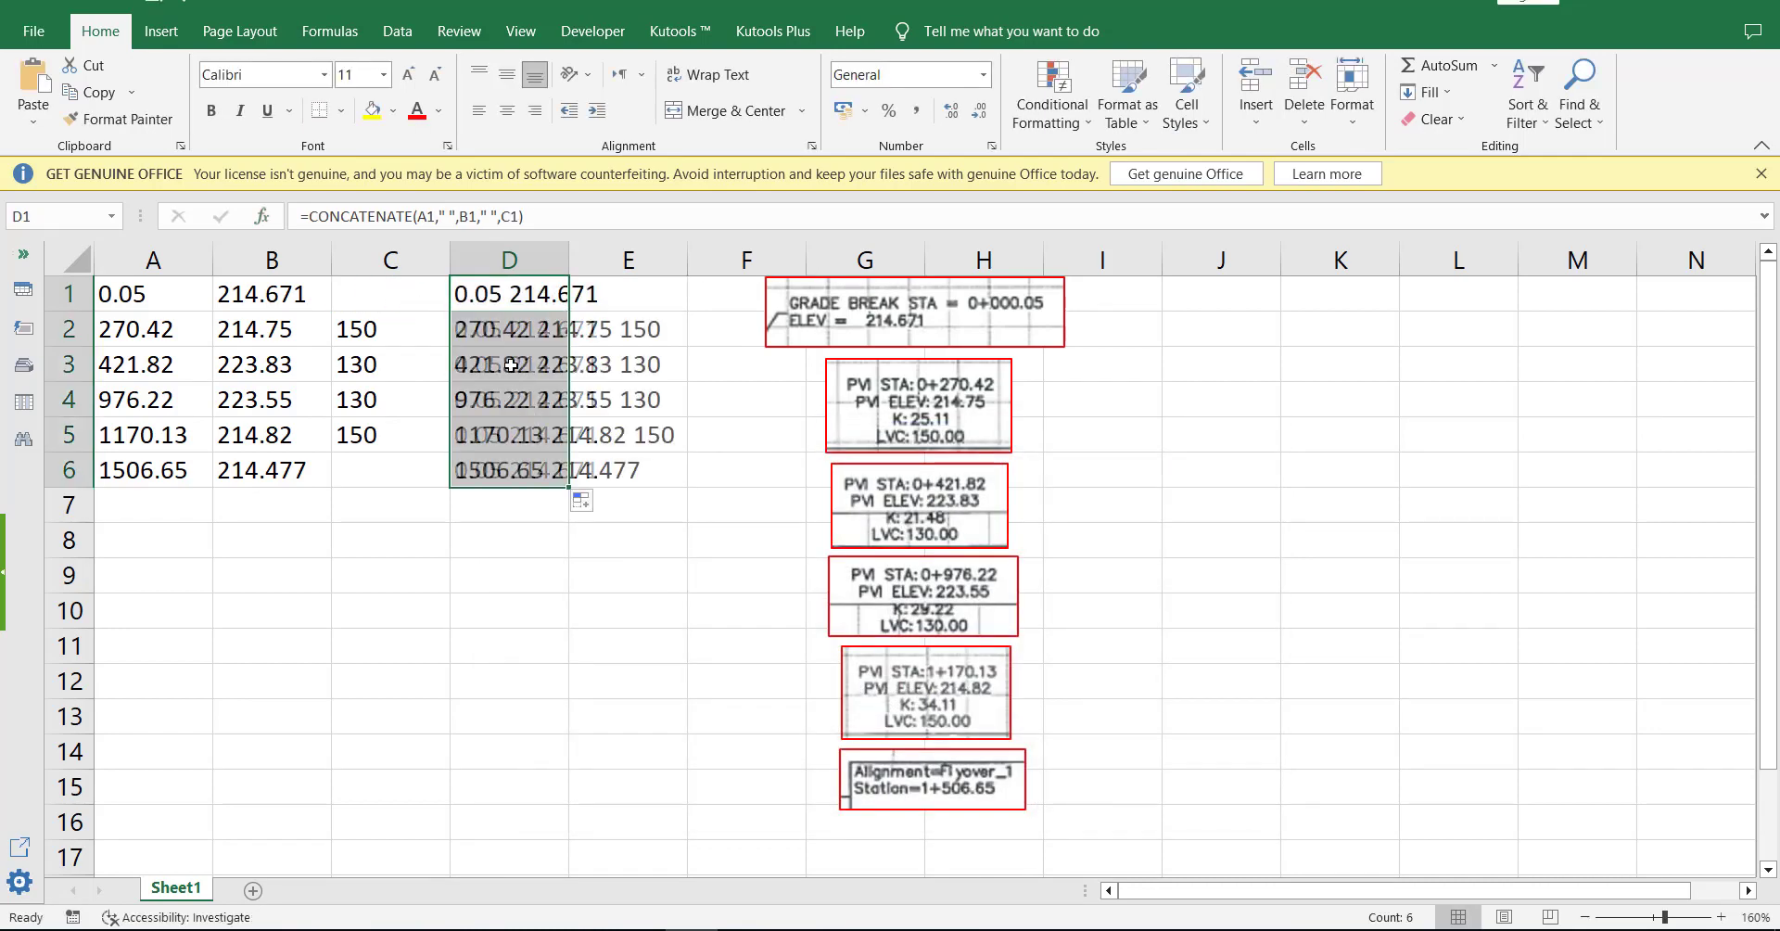
Copy the combined rows in D1:D6 and paste them into a blank Notepad document.
right_click(492, 299)
click(547, 384)
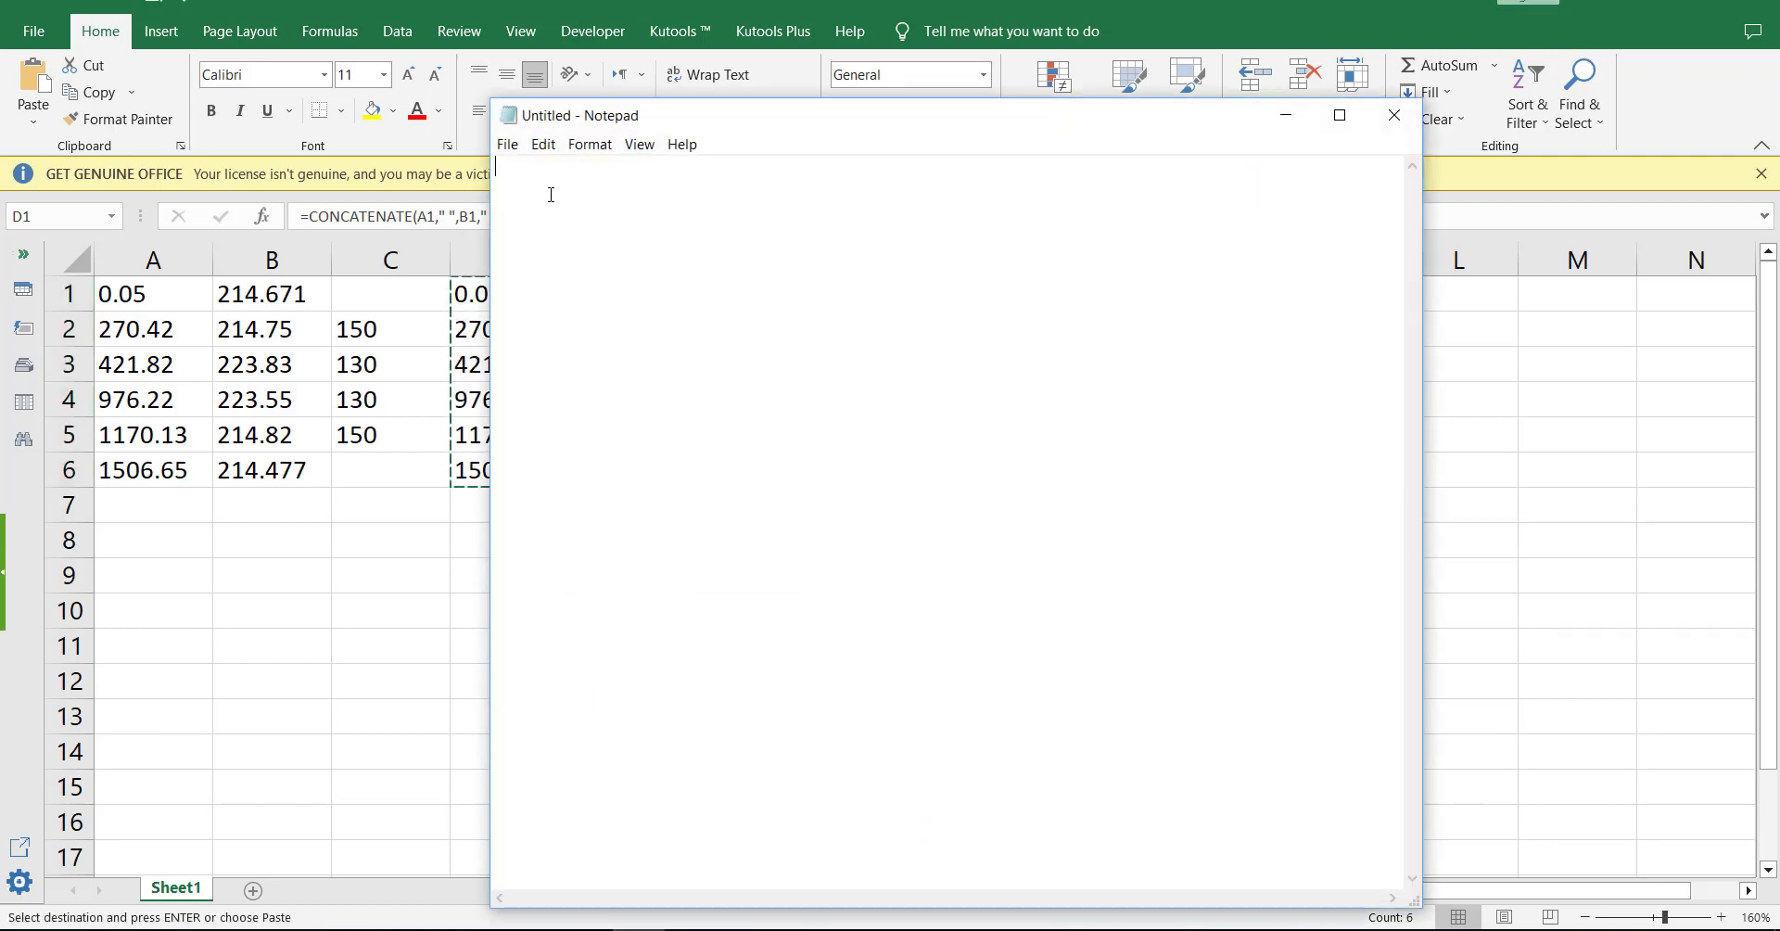
right_click(533, 178)
click(582, 267)
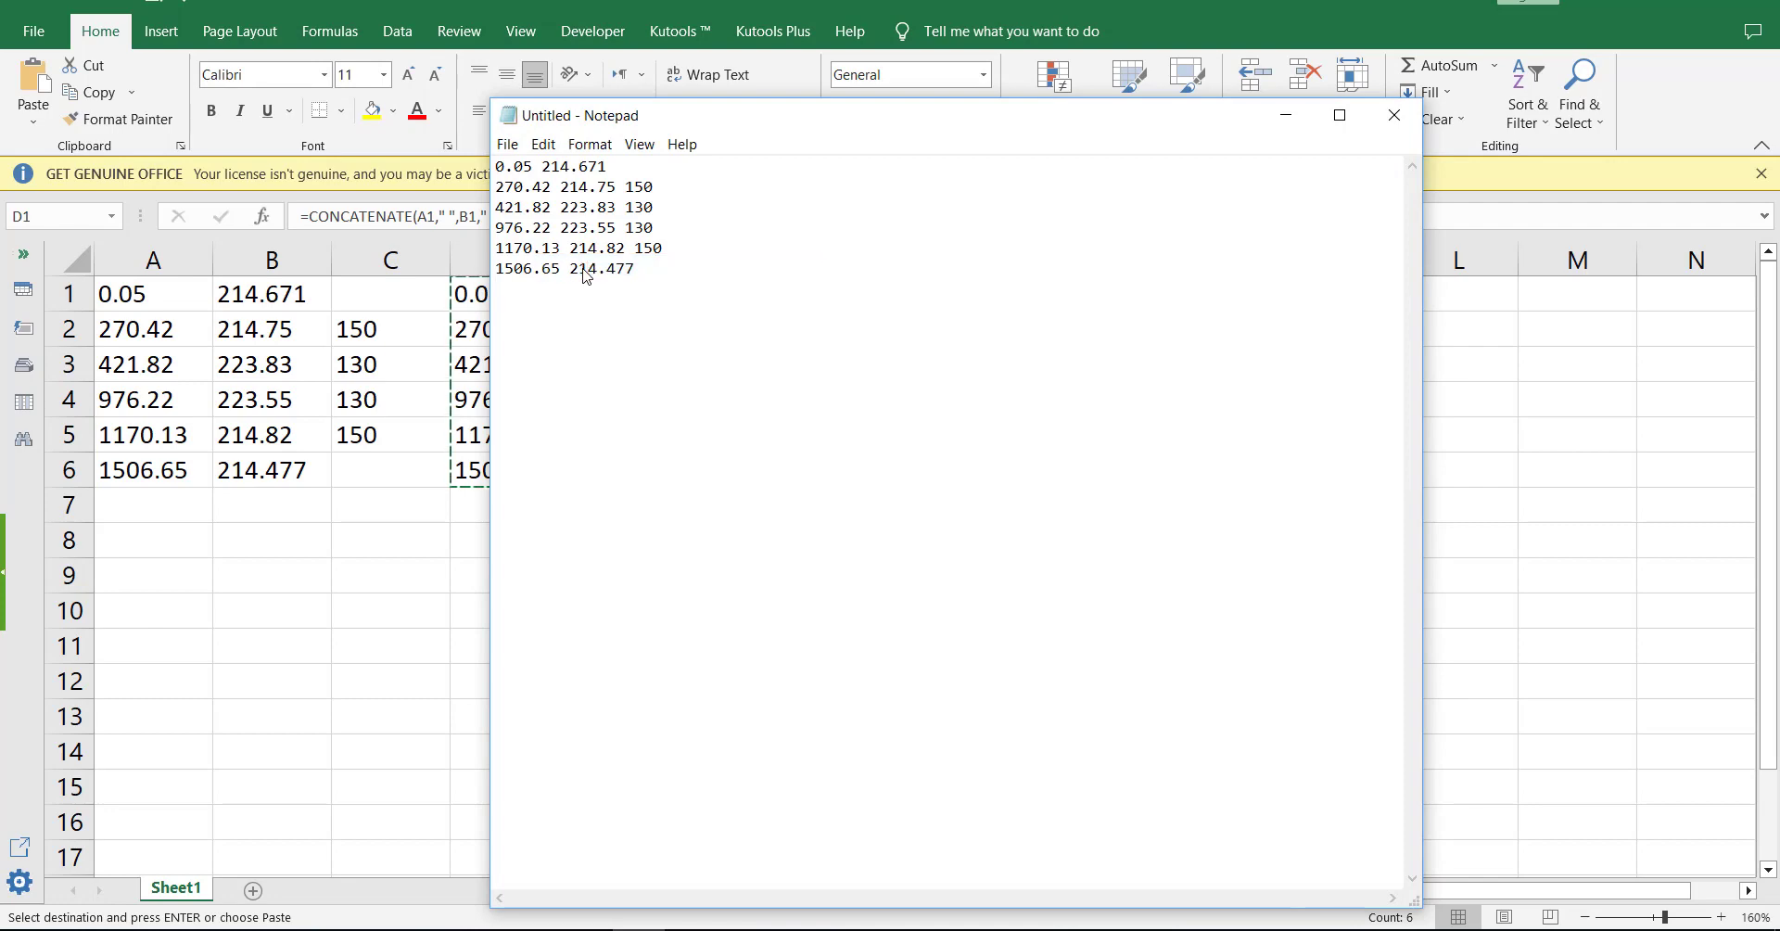
Save the text file as "Profile 1" in the Profile from File Demo folder under Documents.
click(508, 145)
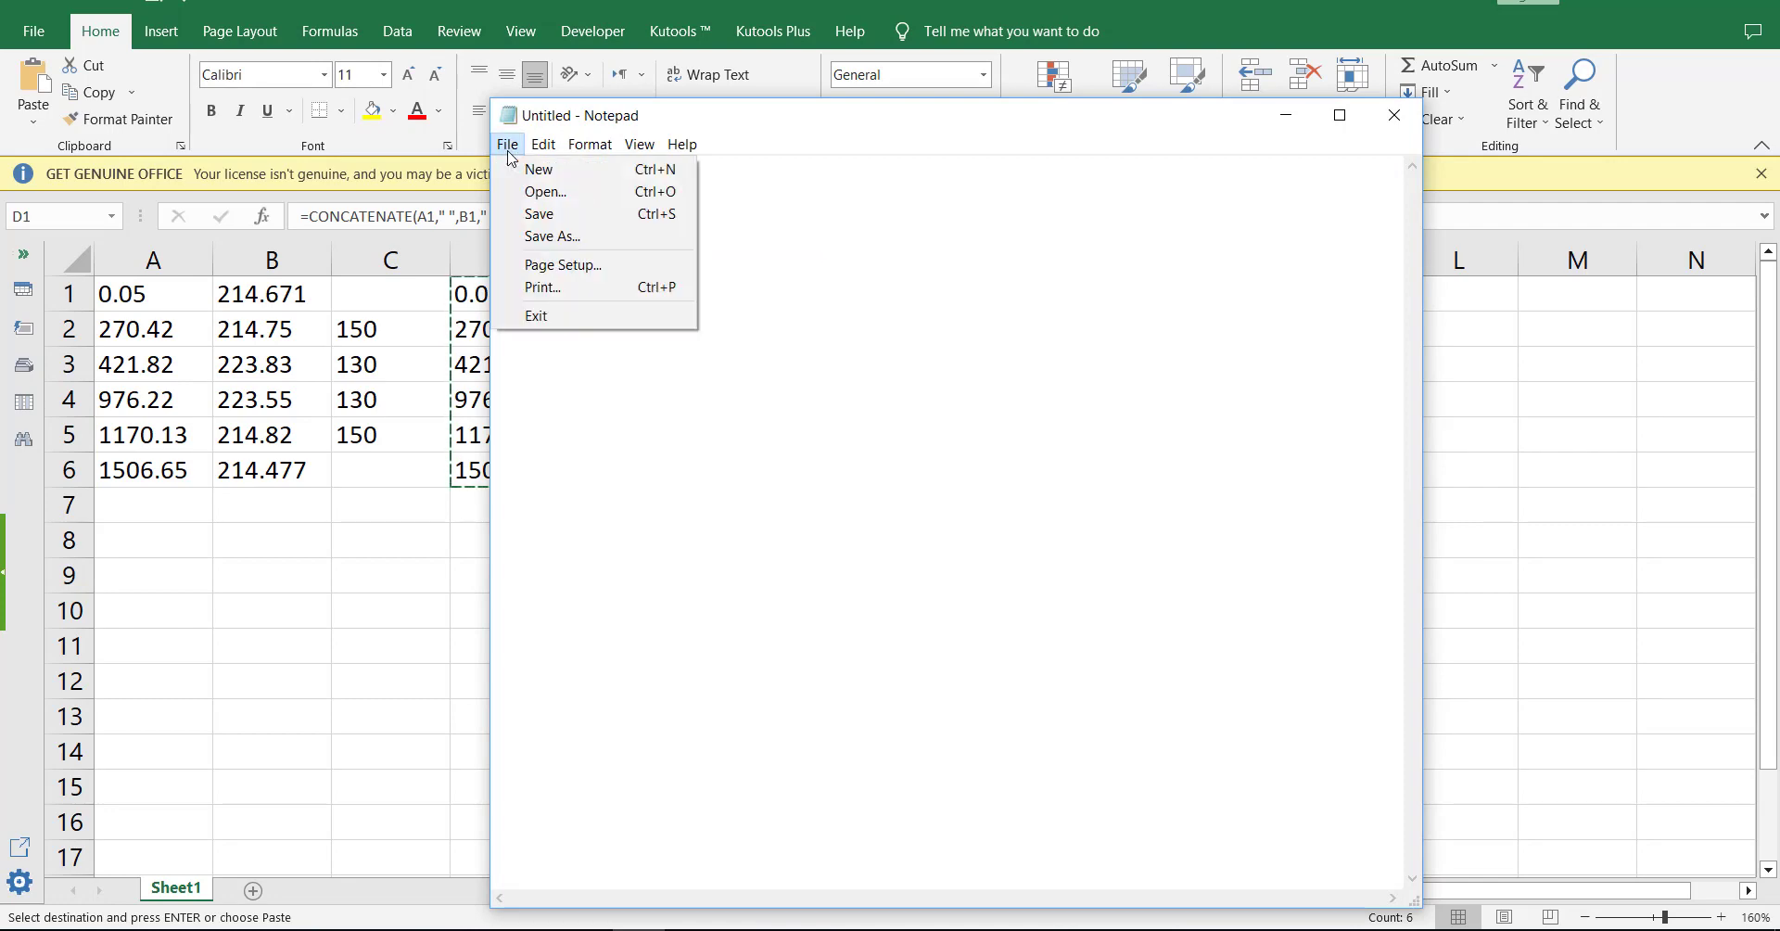
click(541, 237)
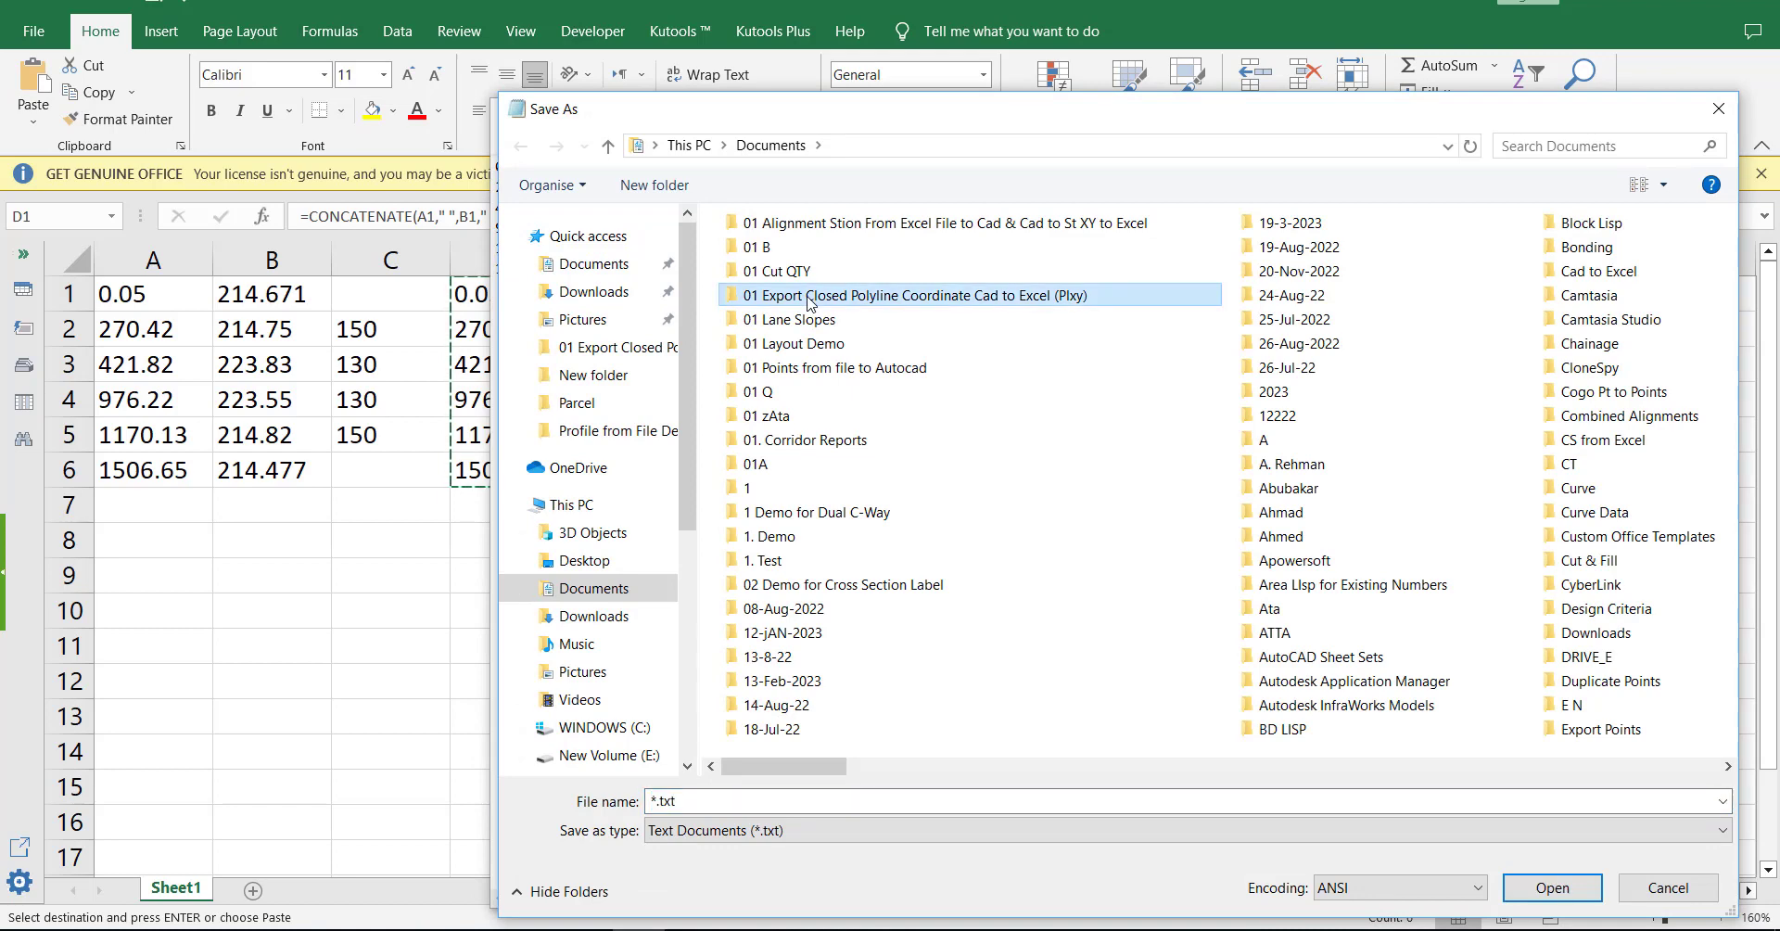
scroll(809, 302, down, 5)
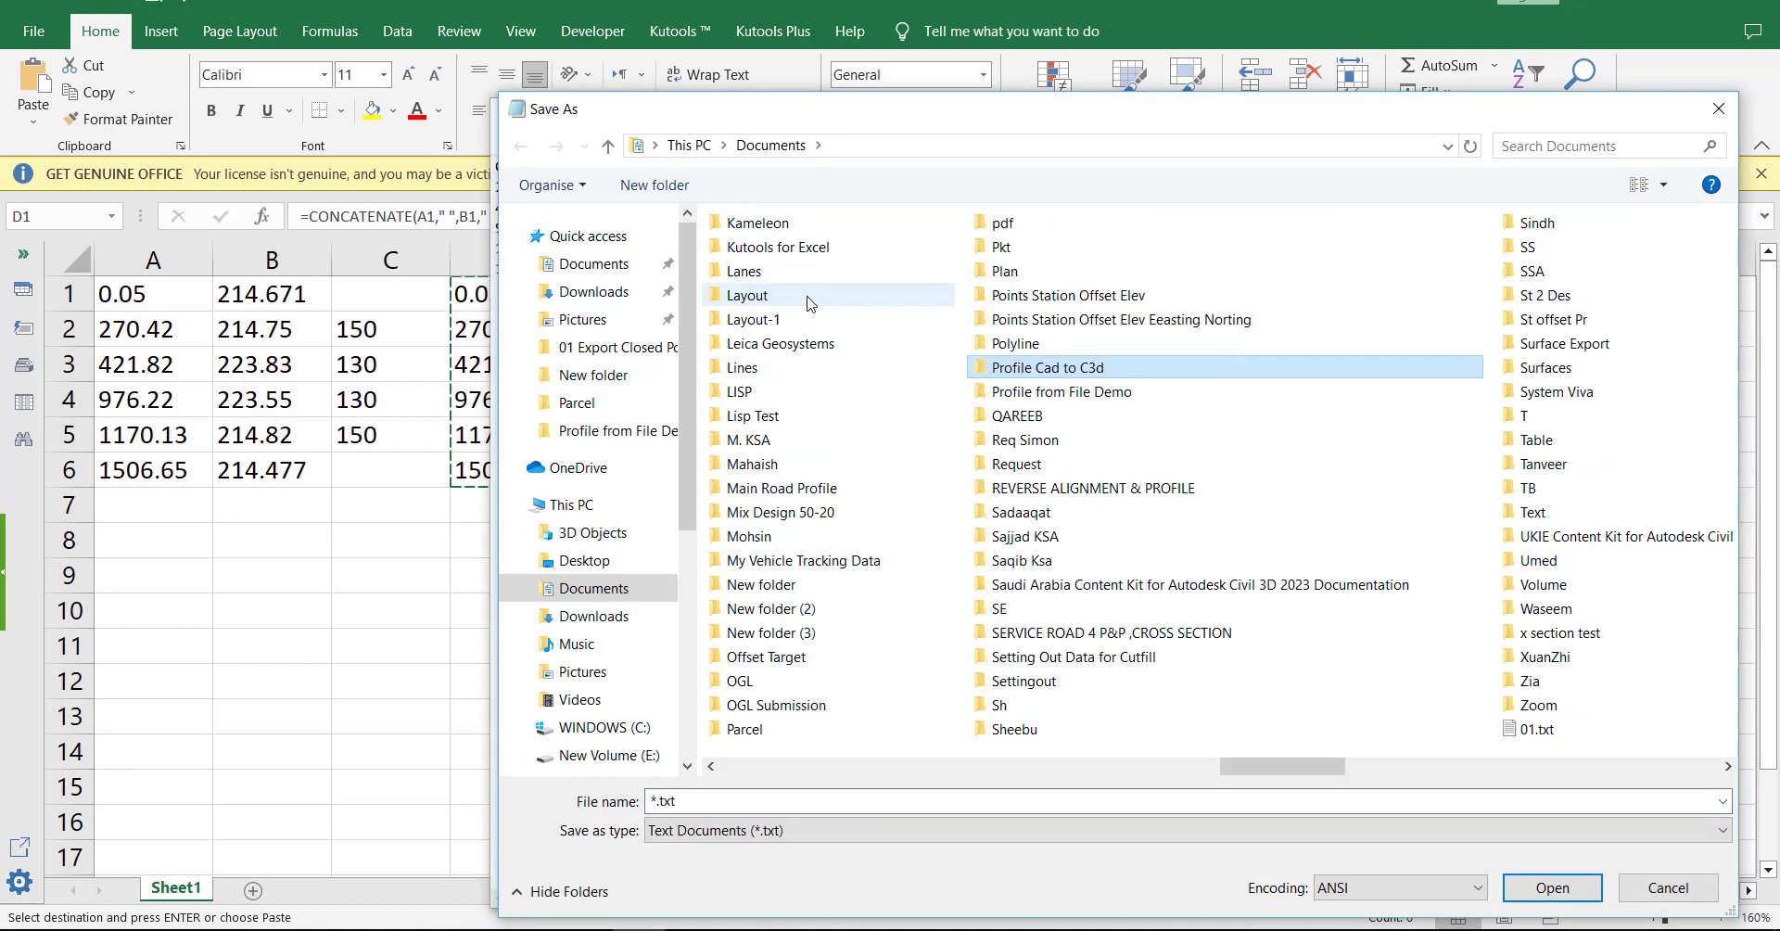
double_click(1129, 393)
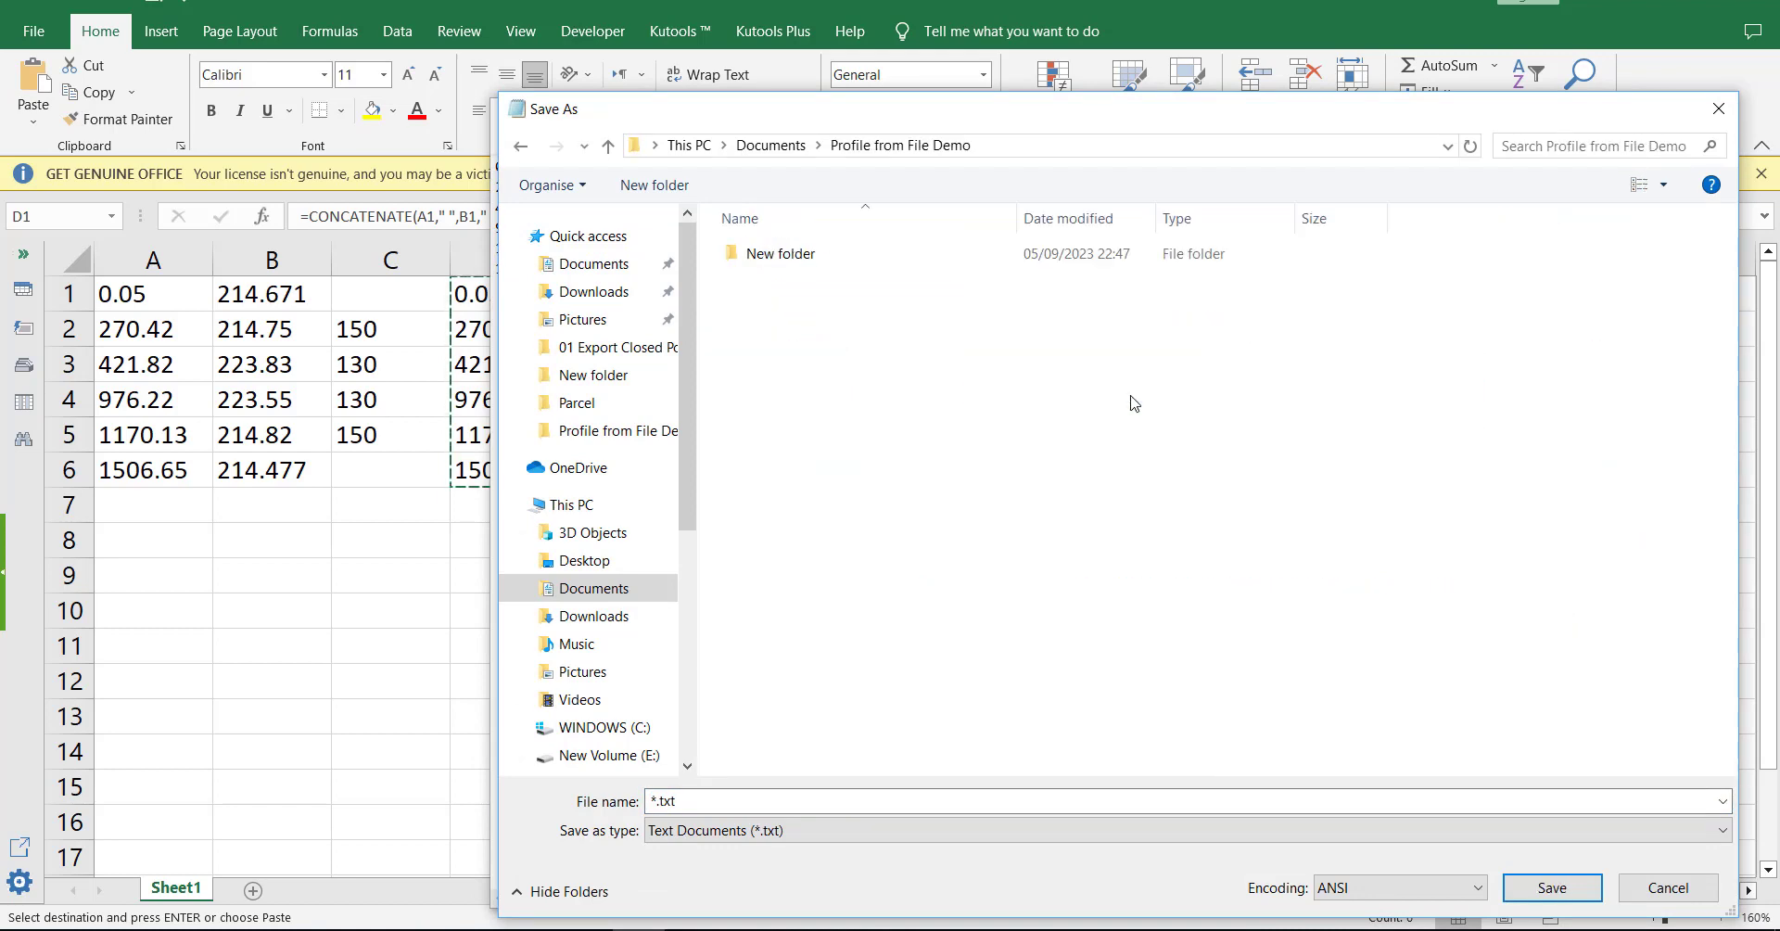
click(745, 797)
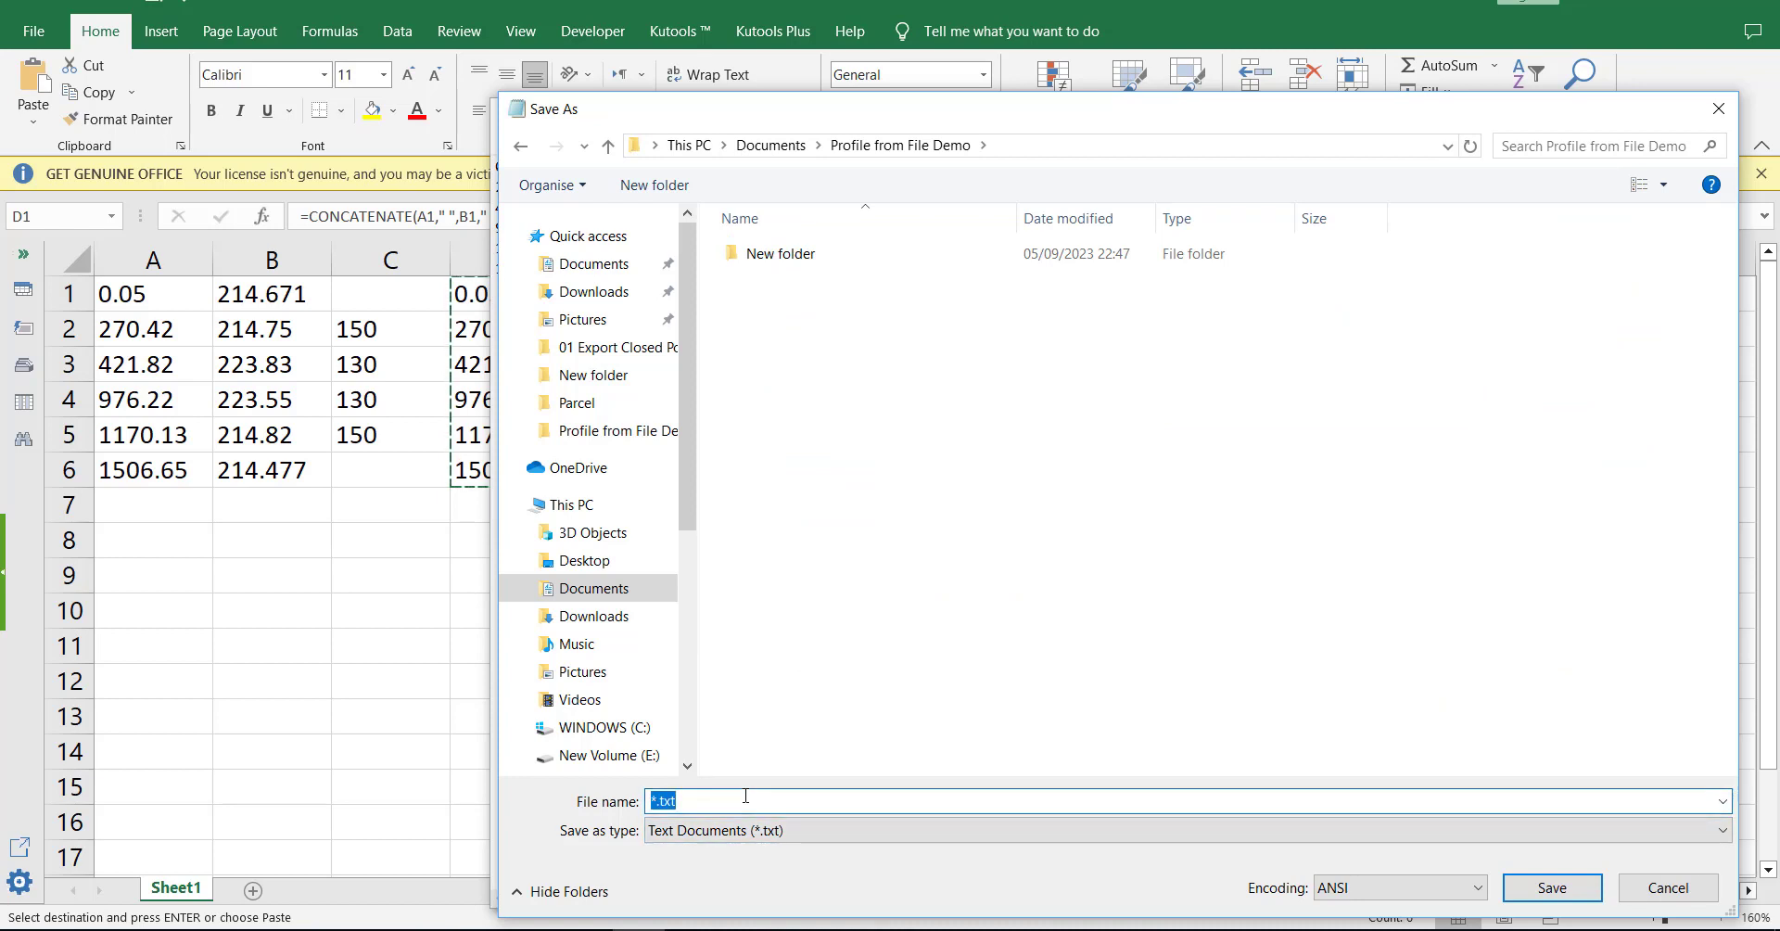
text(Pp)
text(r)
key(BackSpace)
key(BackSpace)
key(BackSpace)
key(BackSpace)
key(BackSpace)
key(BackSpace)
text(Pro)
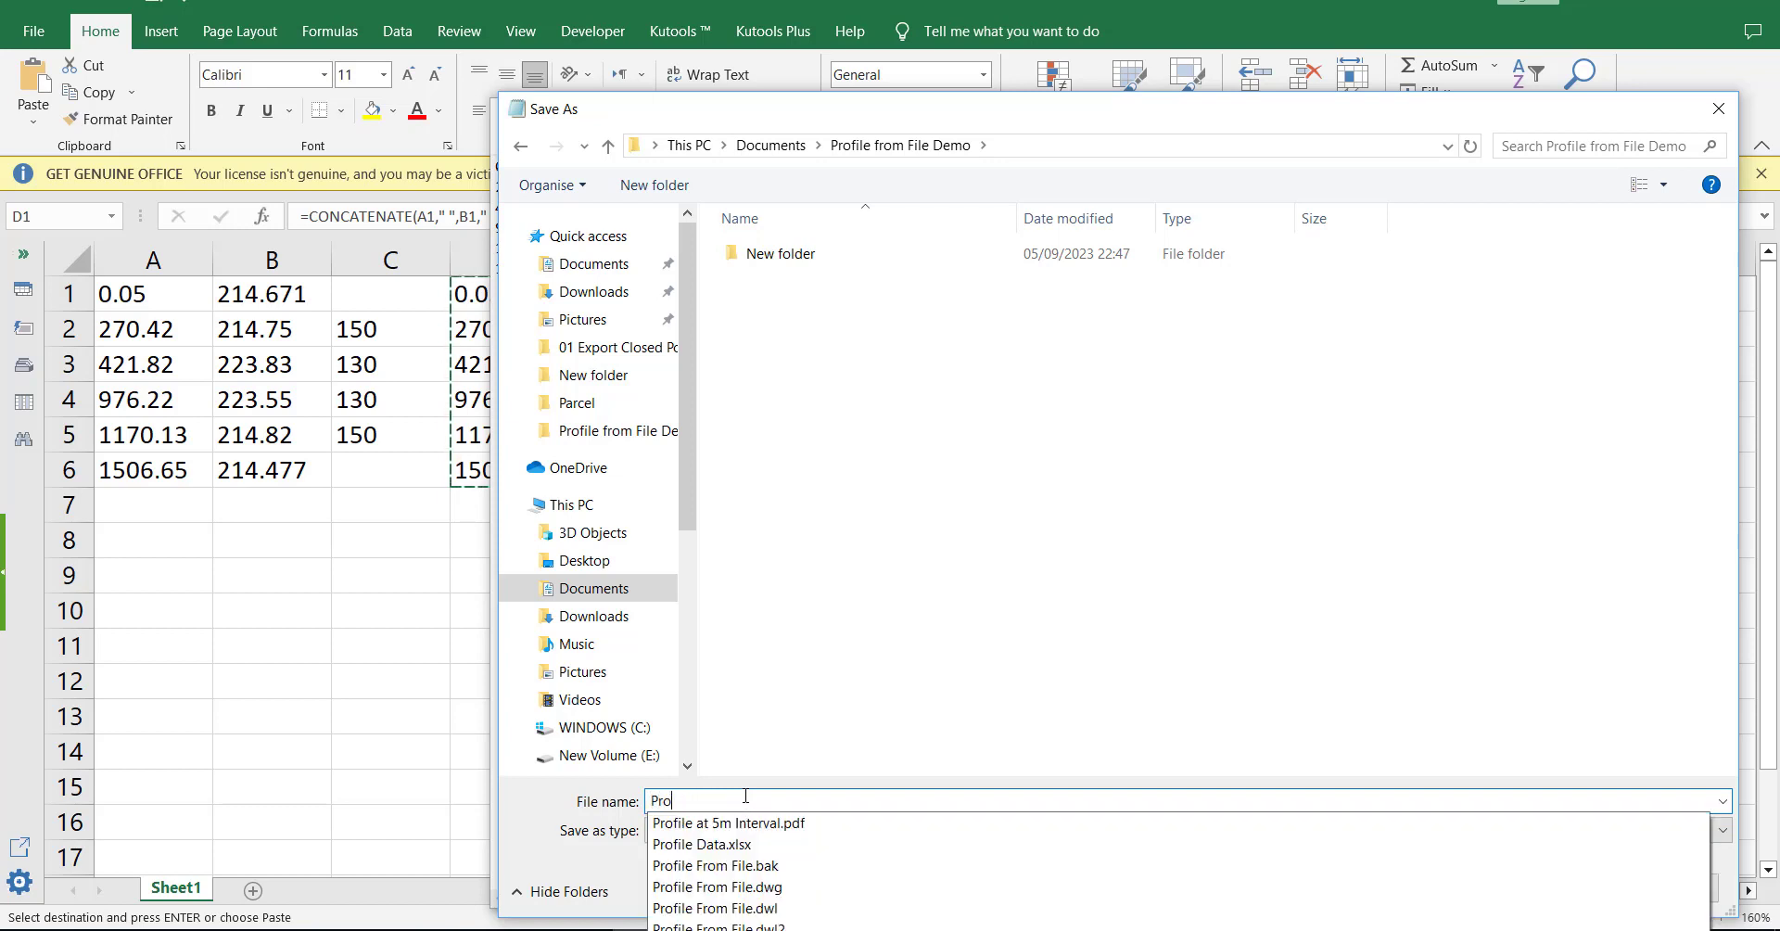
text(file 1)
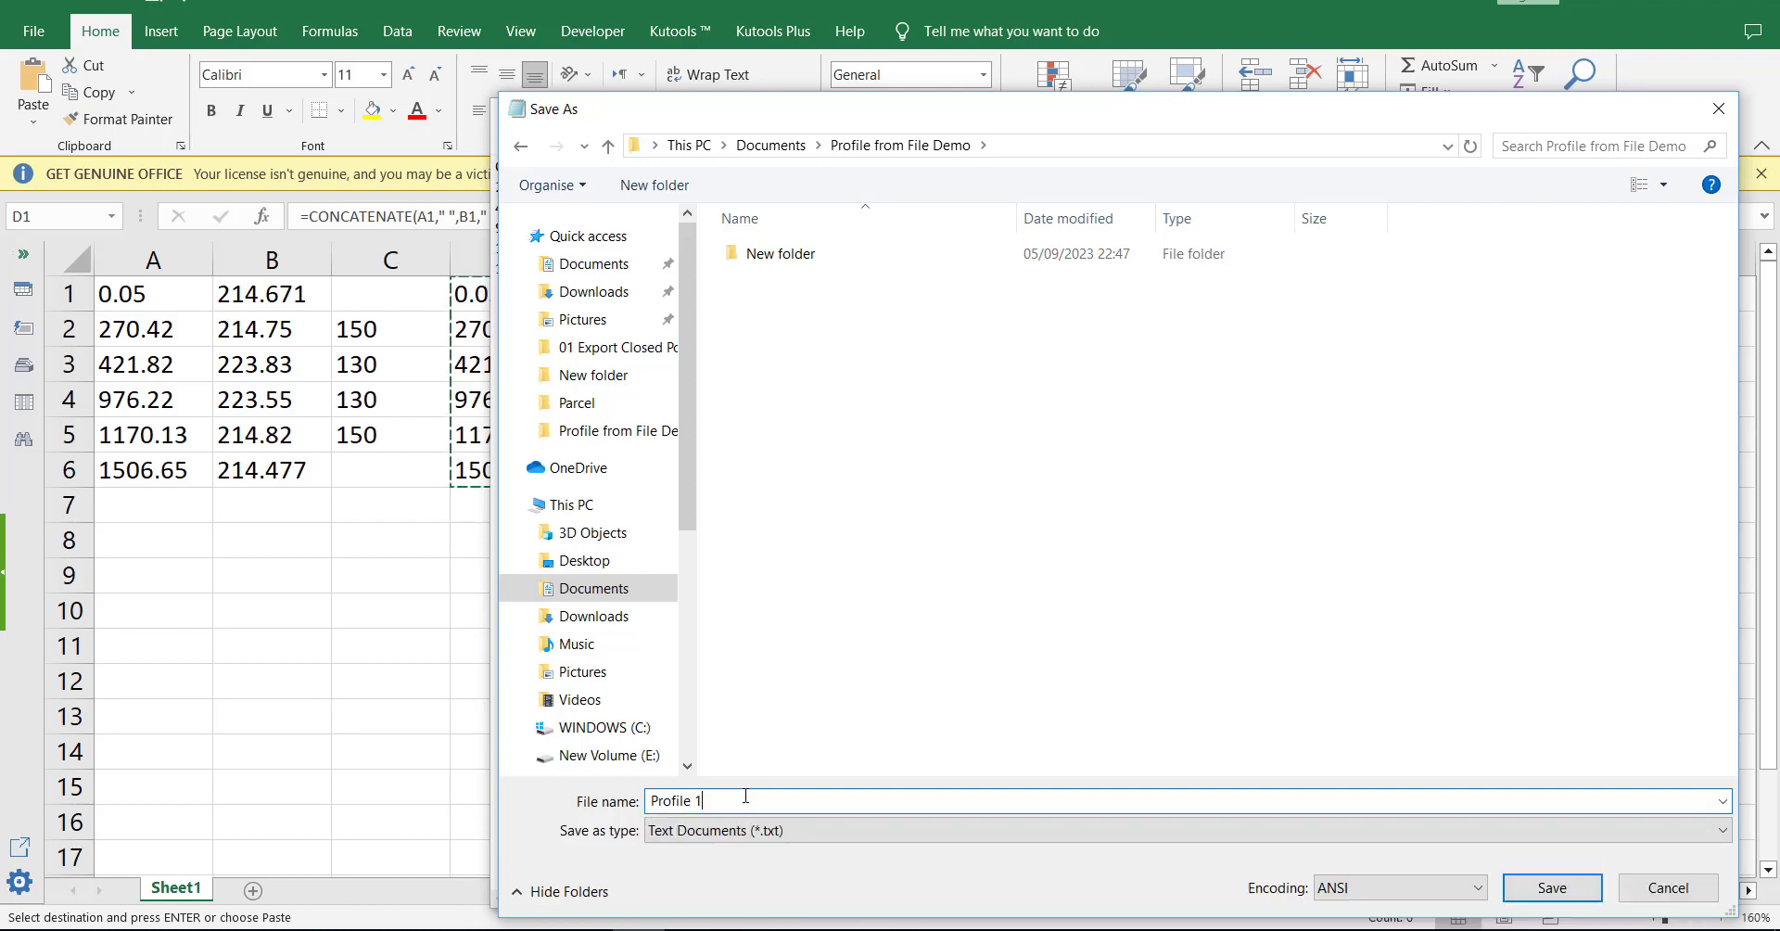
click(1524, 890)
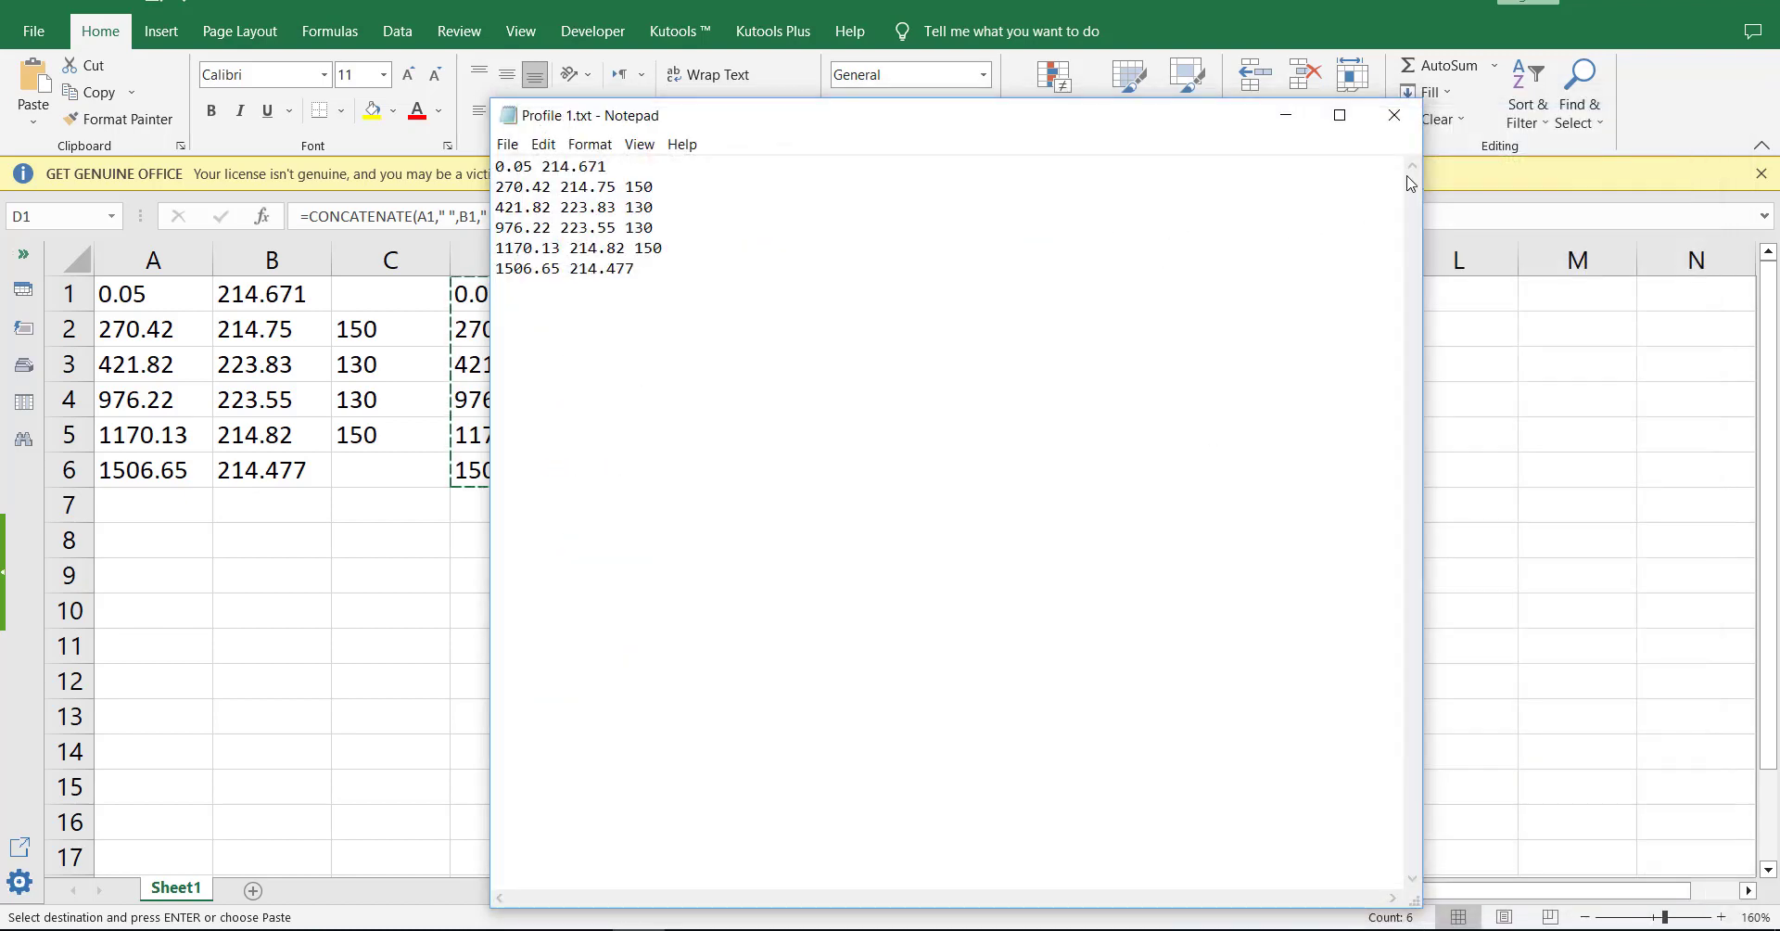
Close Notepad and the Excel workbook, and switch to the Profile From File drawing in Civil 3D.
click(1393, 115)
click(1141, 510)
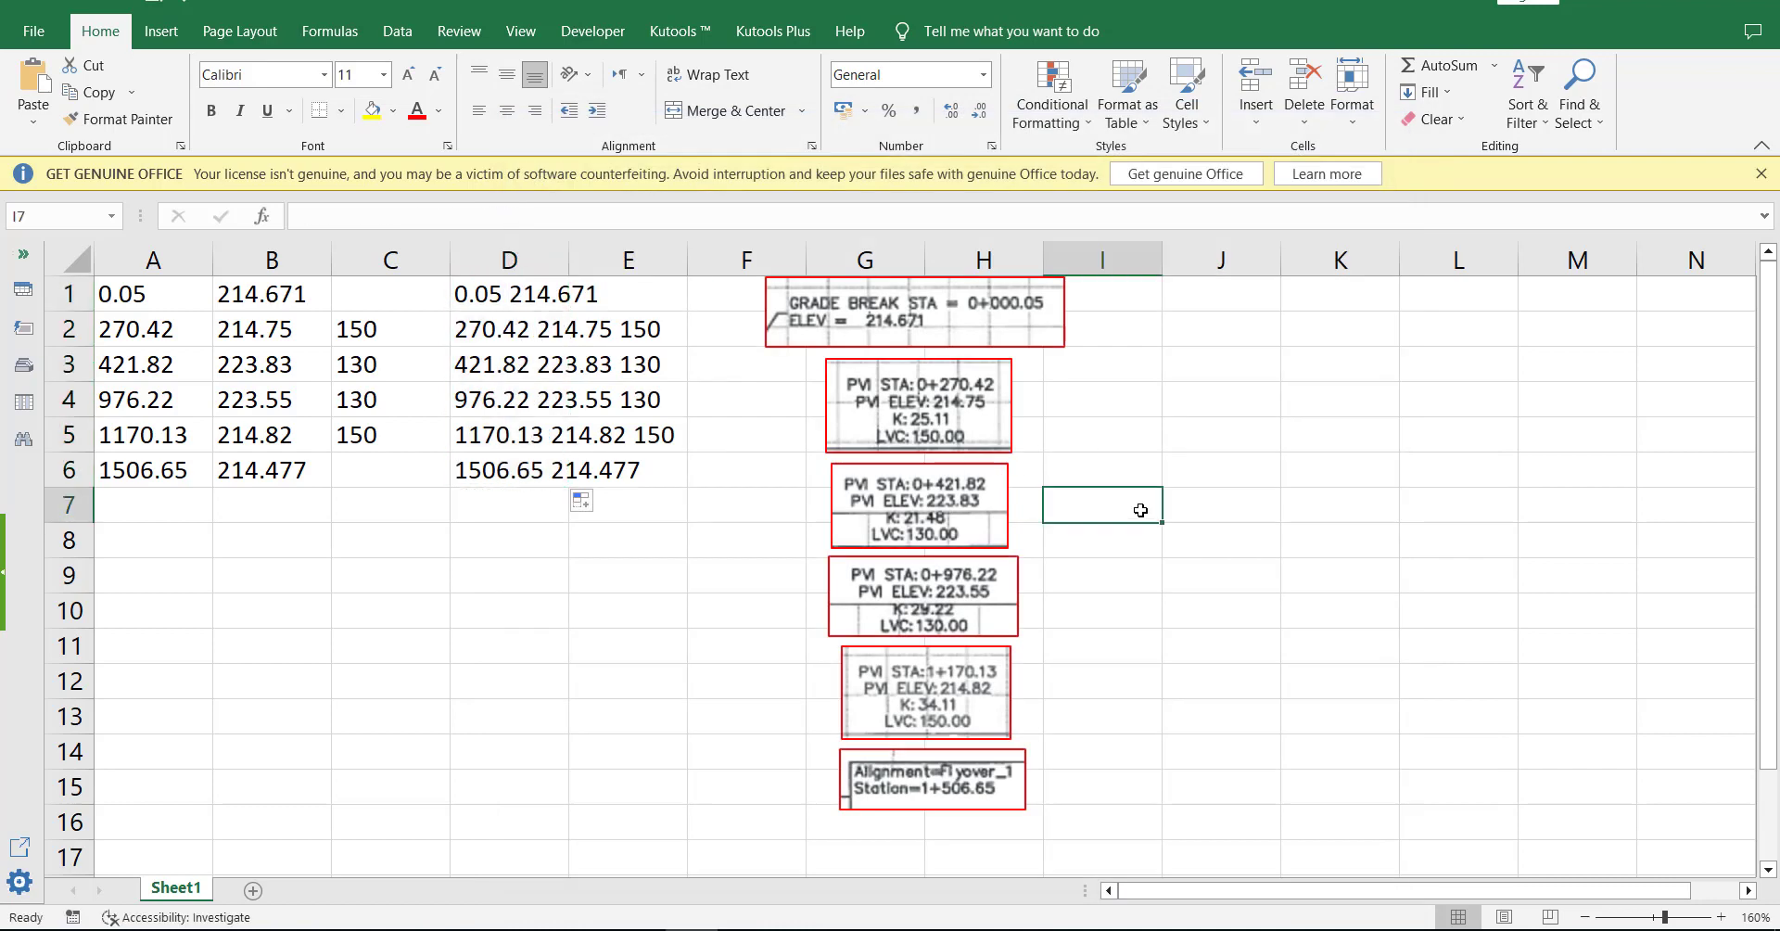
key(ctrl+w)
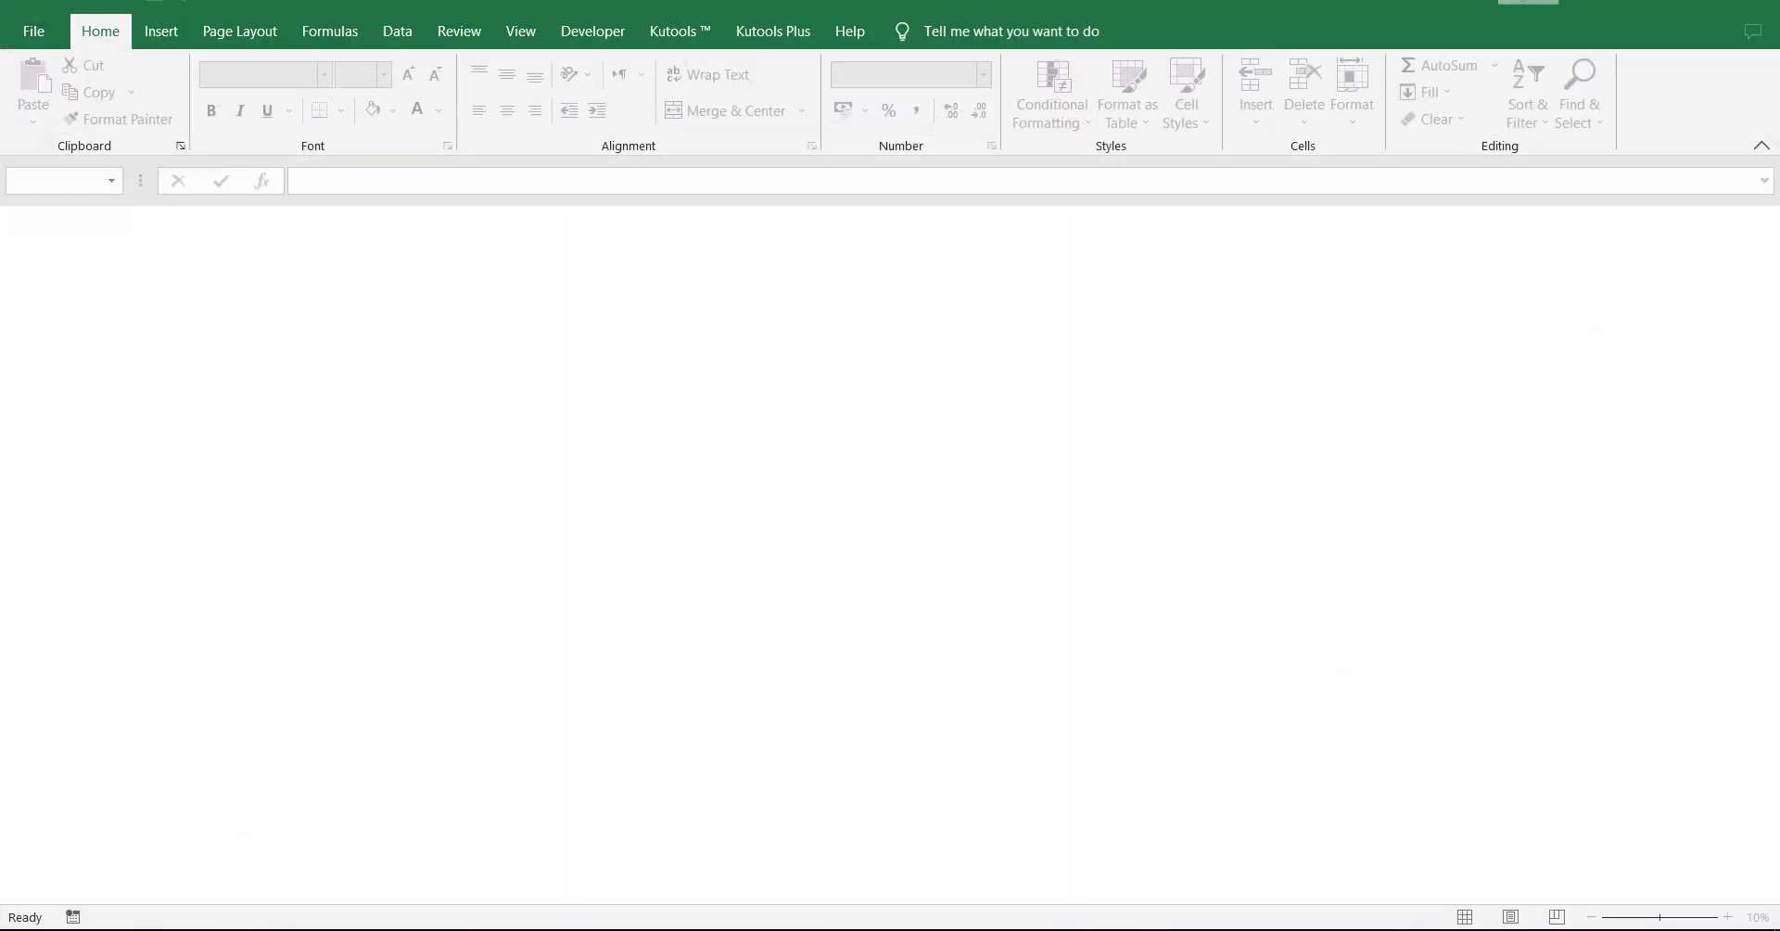
key(alt+Tab)
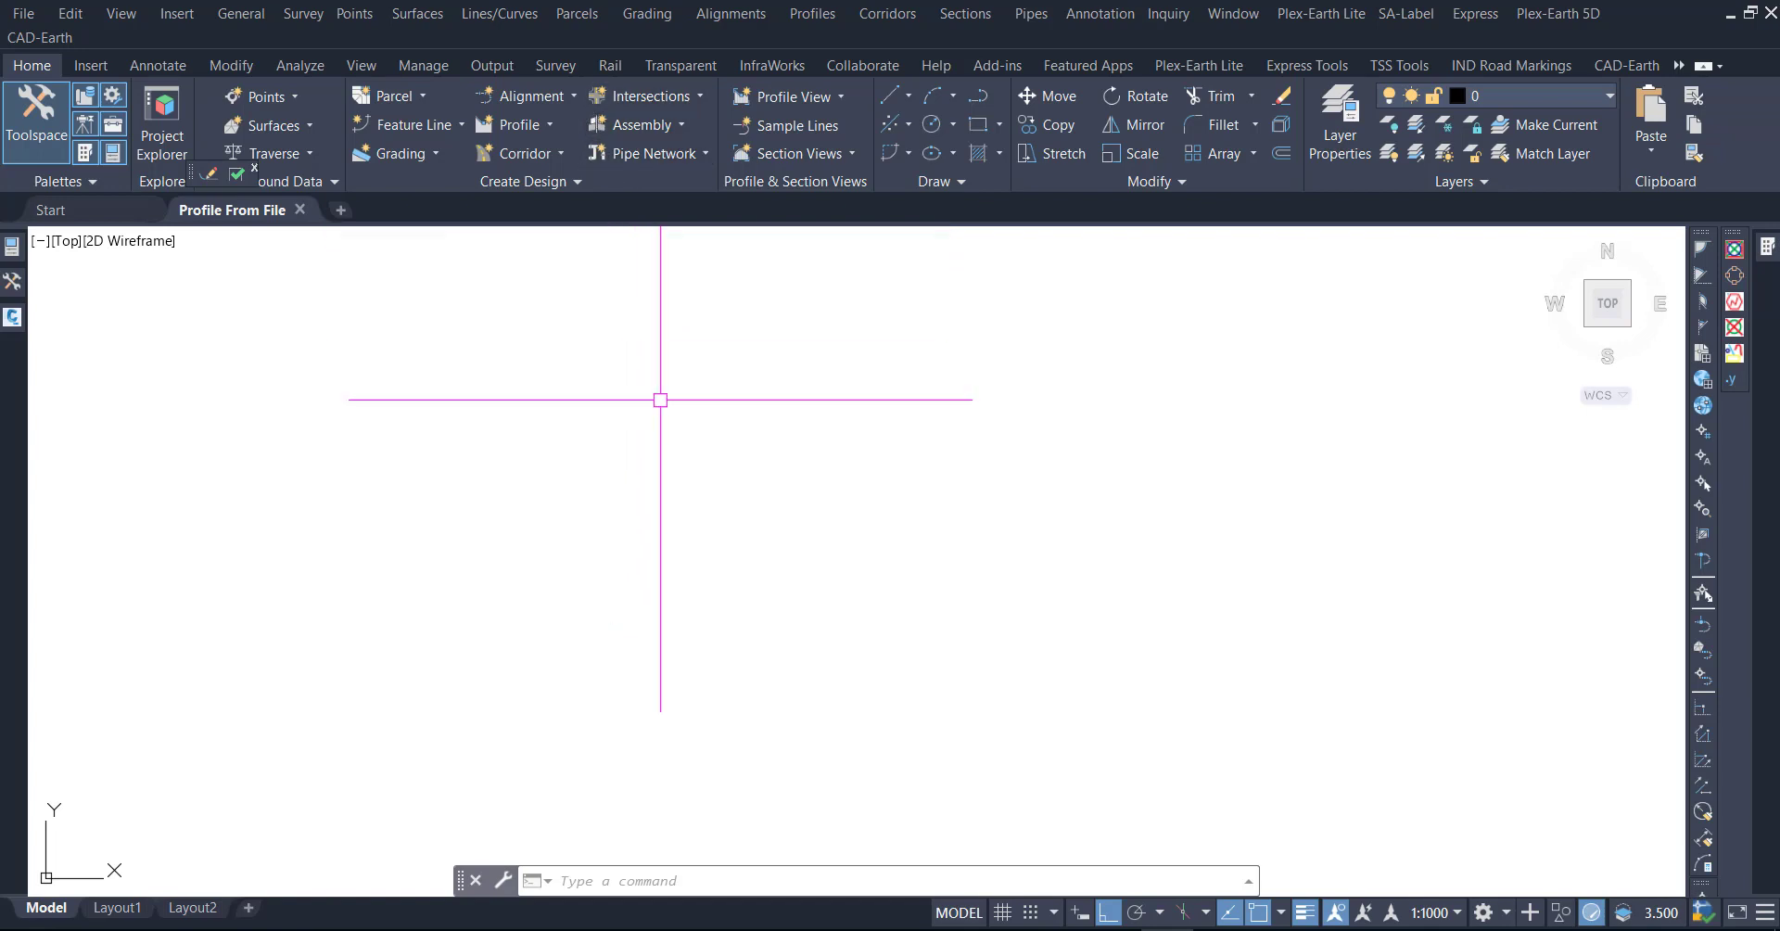
Draw a straight horizontal polyline 1507 units long running to the east.
text(pl)
key(Return)
click(459, 561)
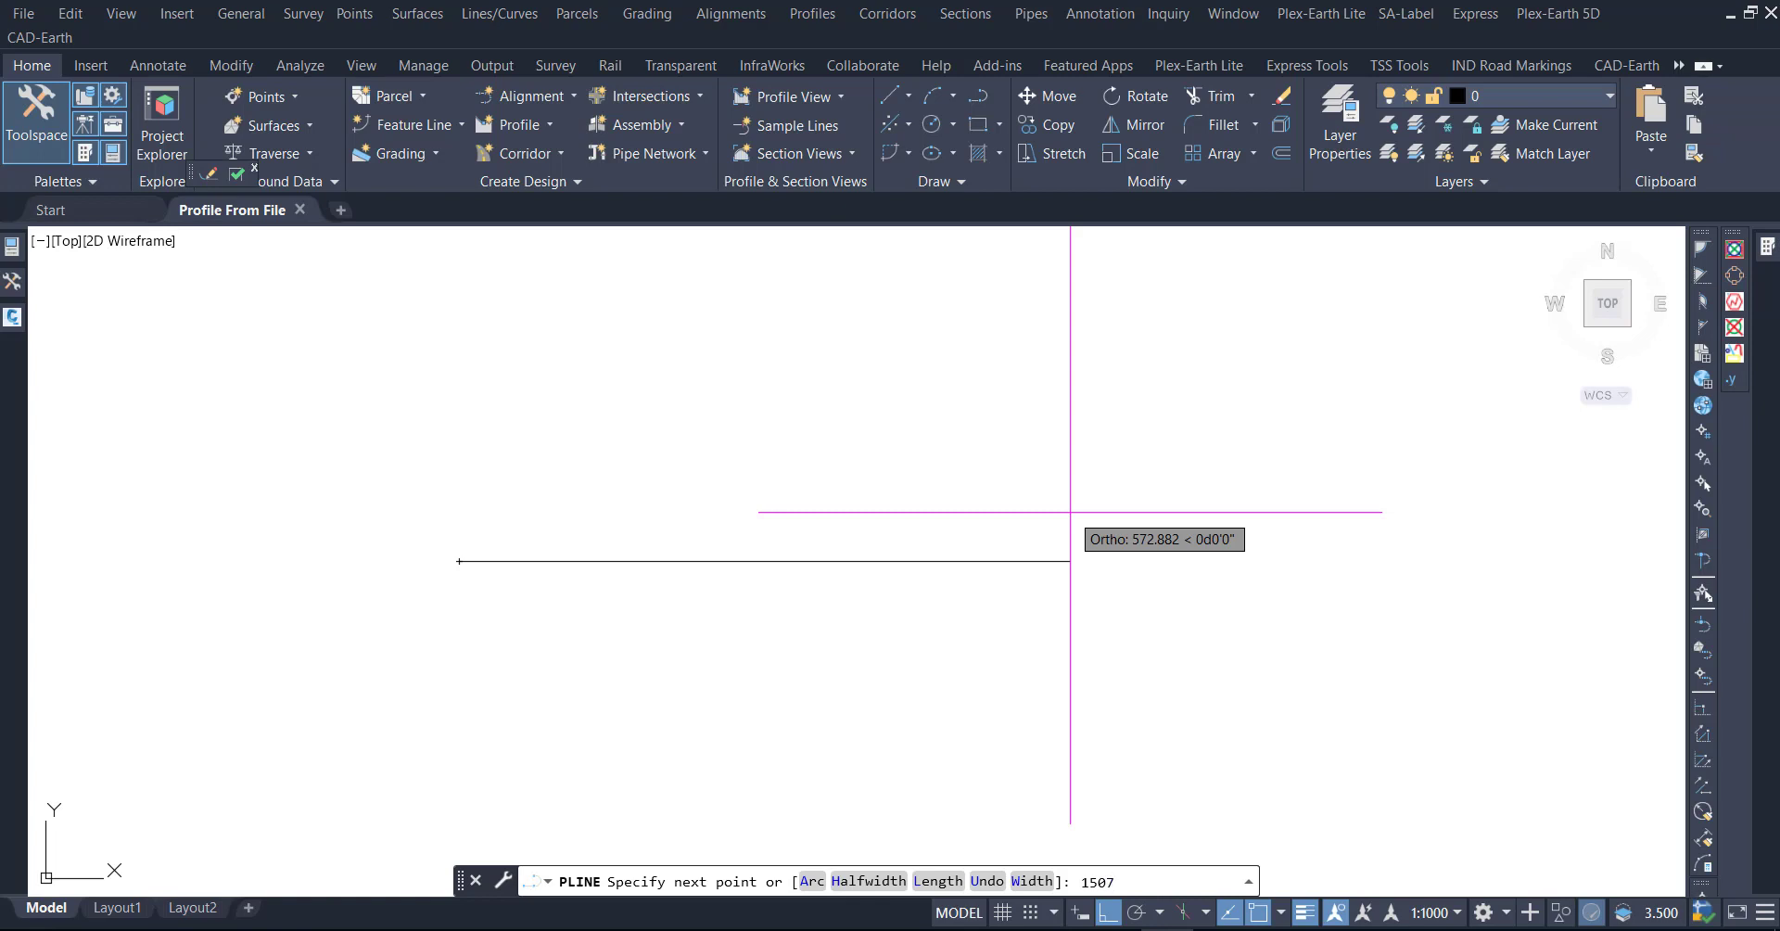
key(Return)
key(Return)
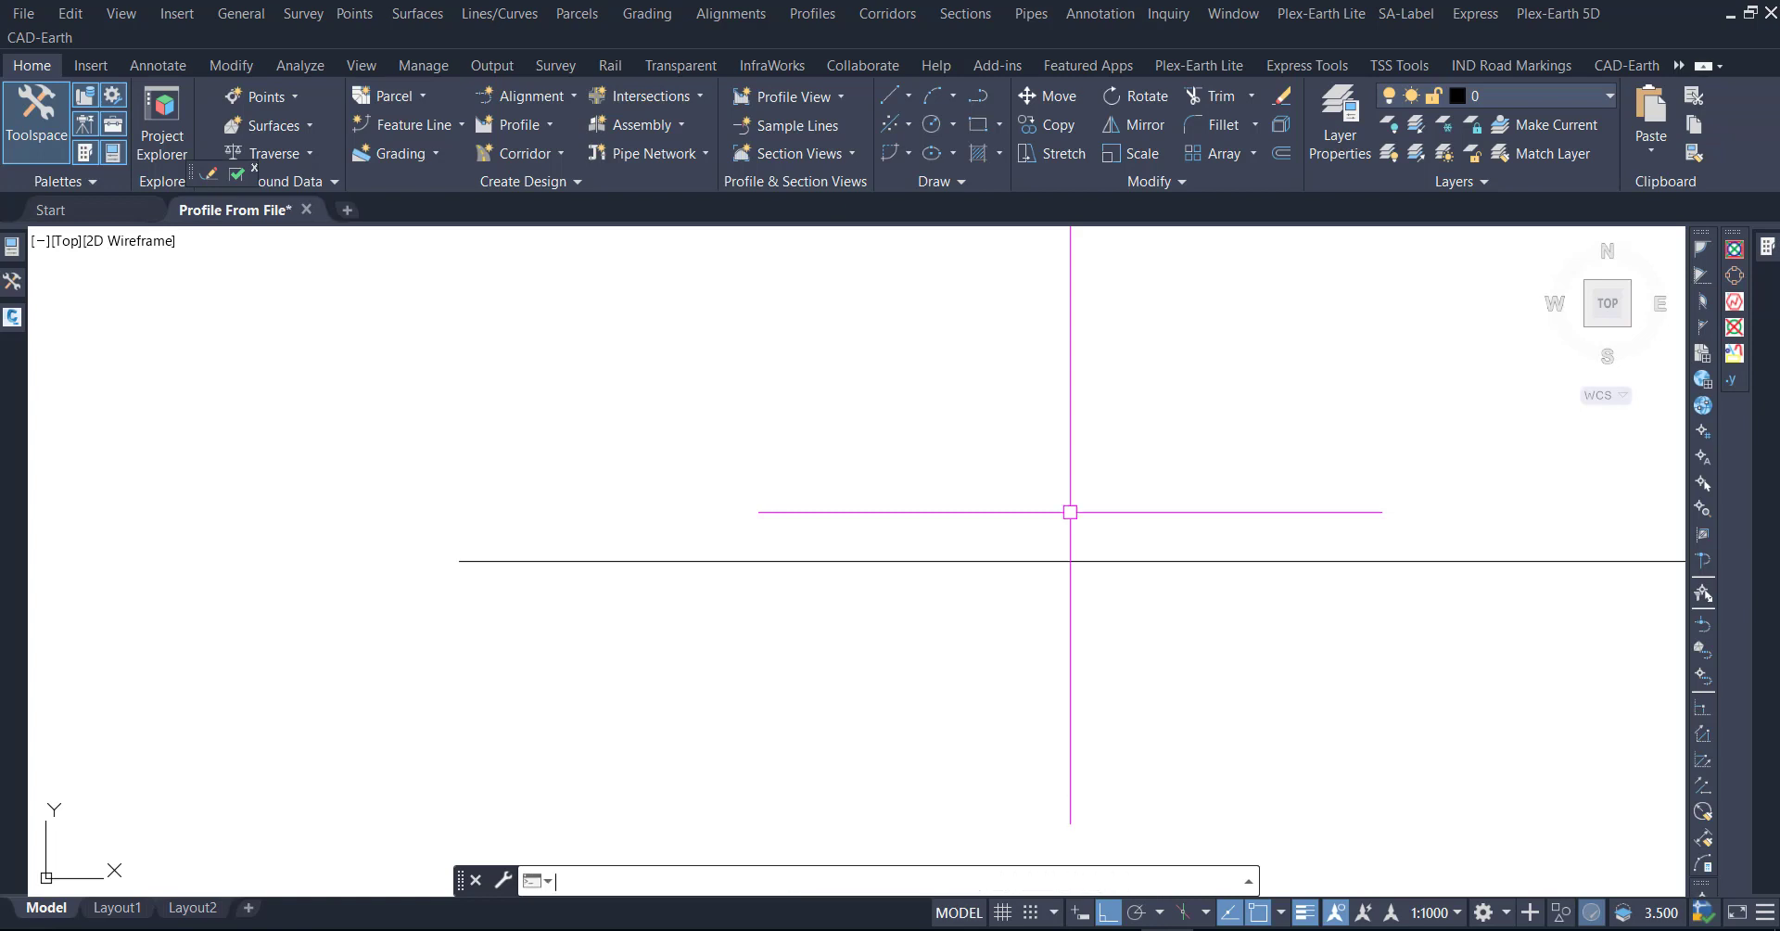
scroll(636, 601, down, 2)
middle_drag(1260, 596, 1077, 600)
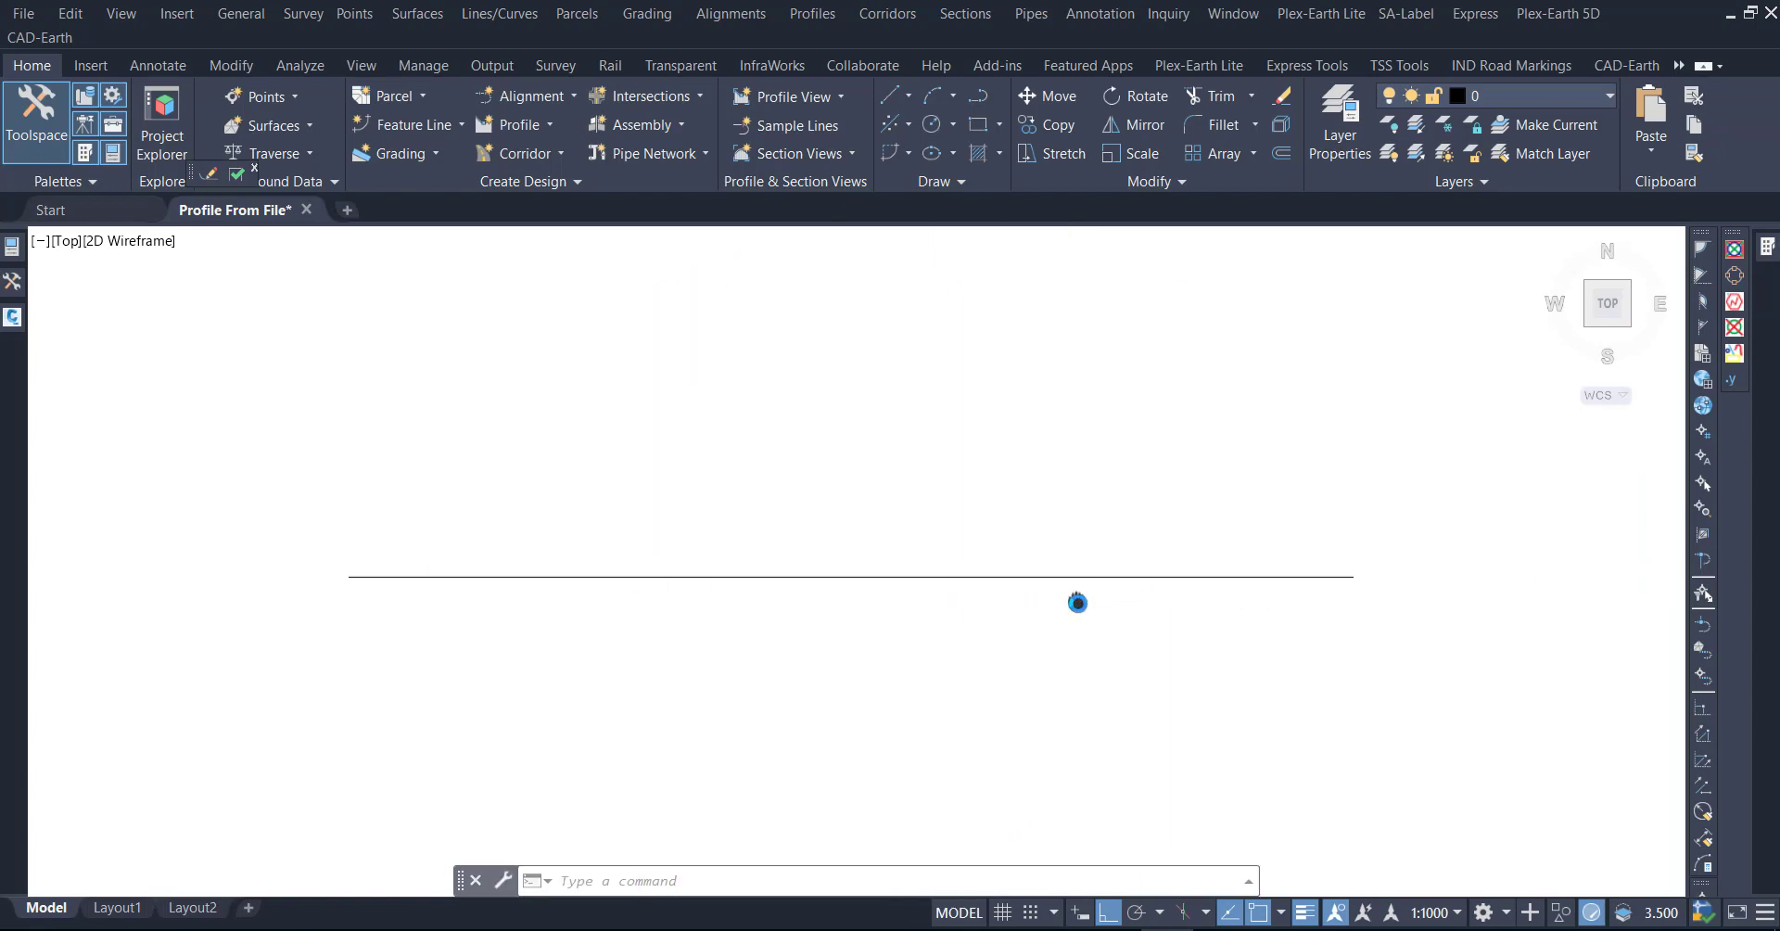
Start creating an alignment from objects using the horizontal polyline, accepting its proposed direction.
click(560, 100)
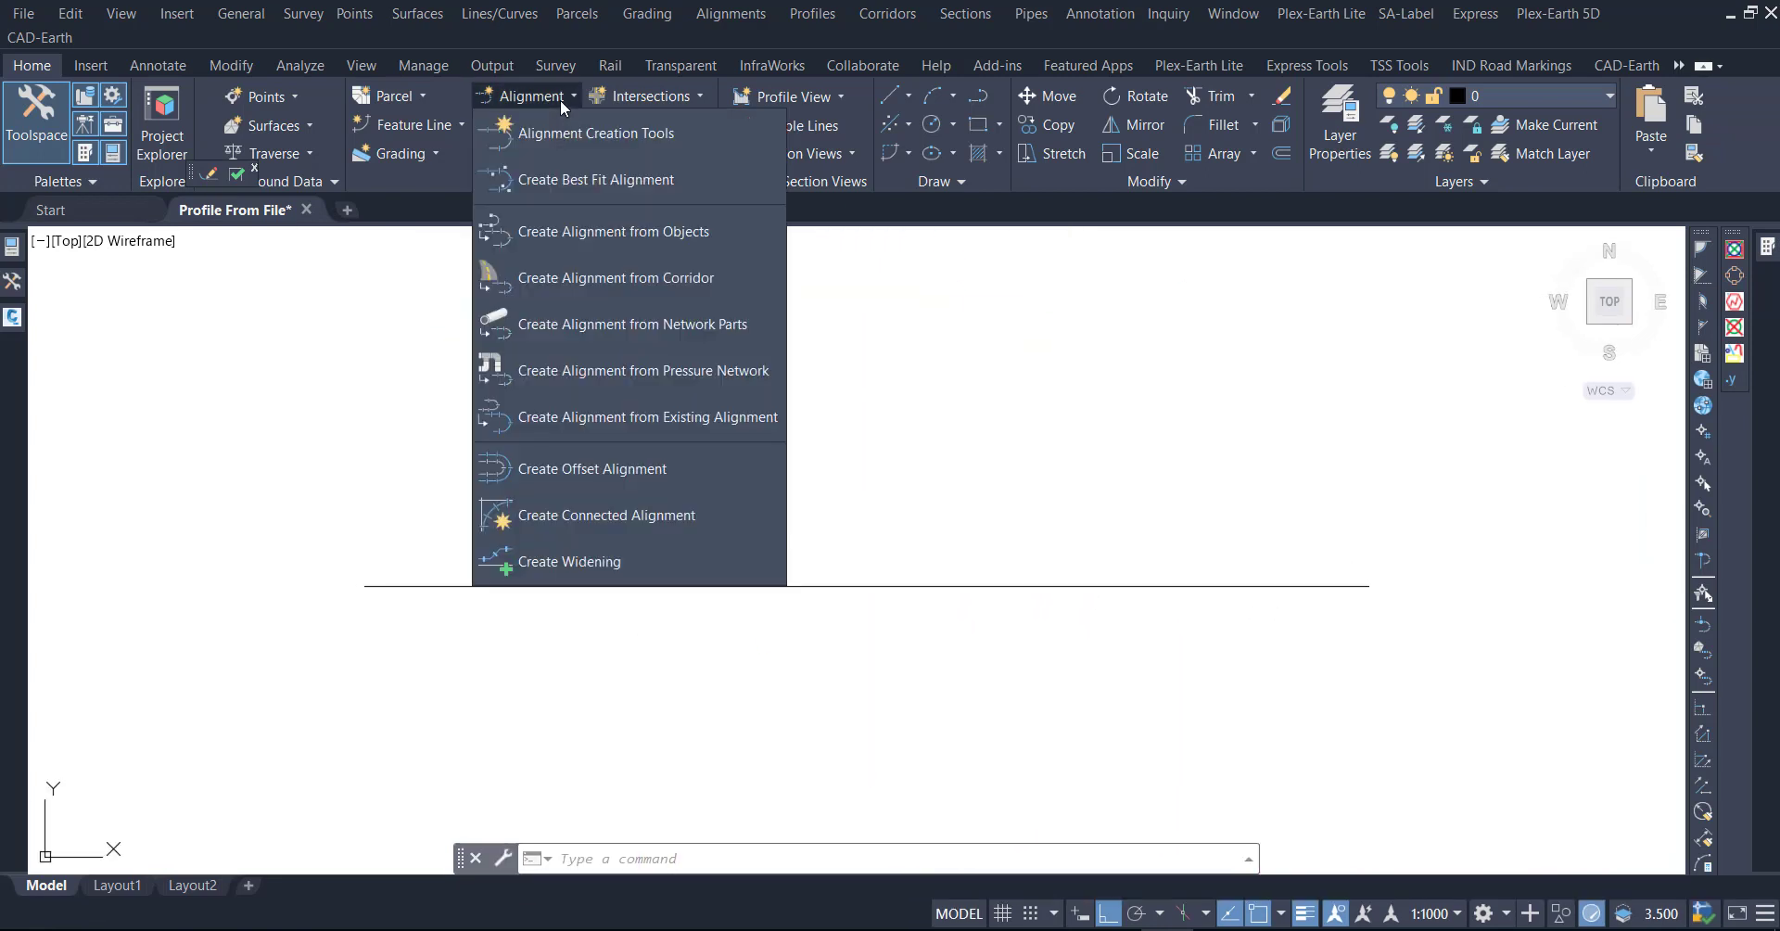
click(608, 232)
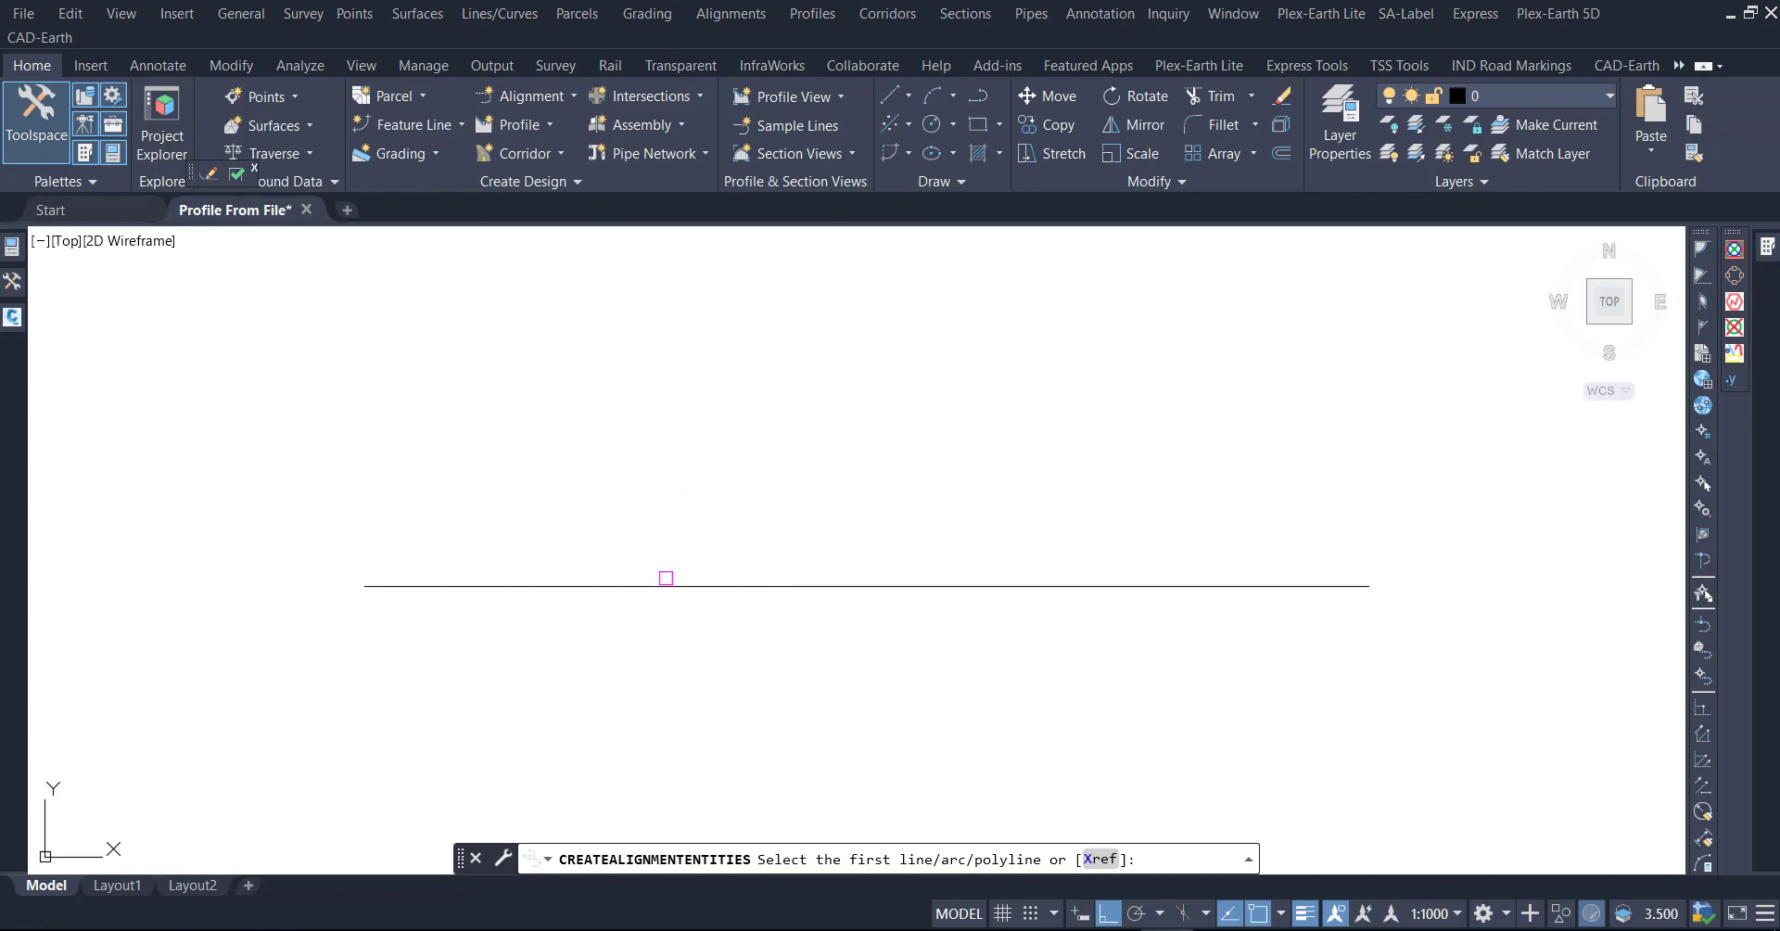
click(667, 585)
key(Return)
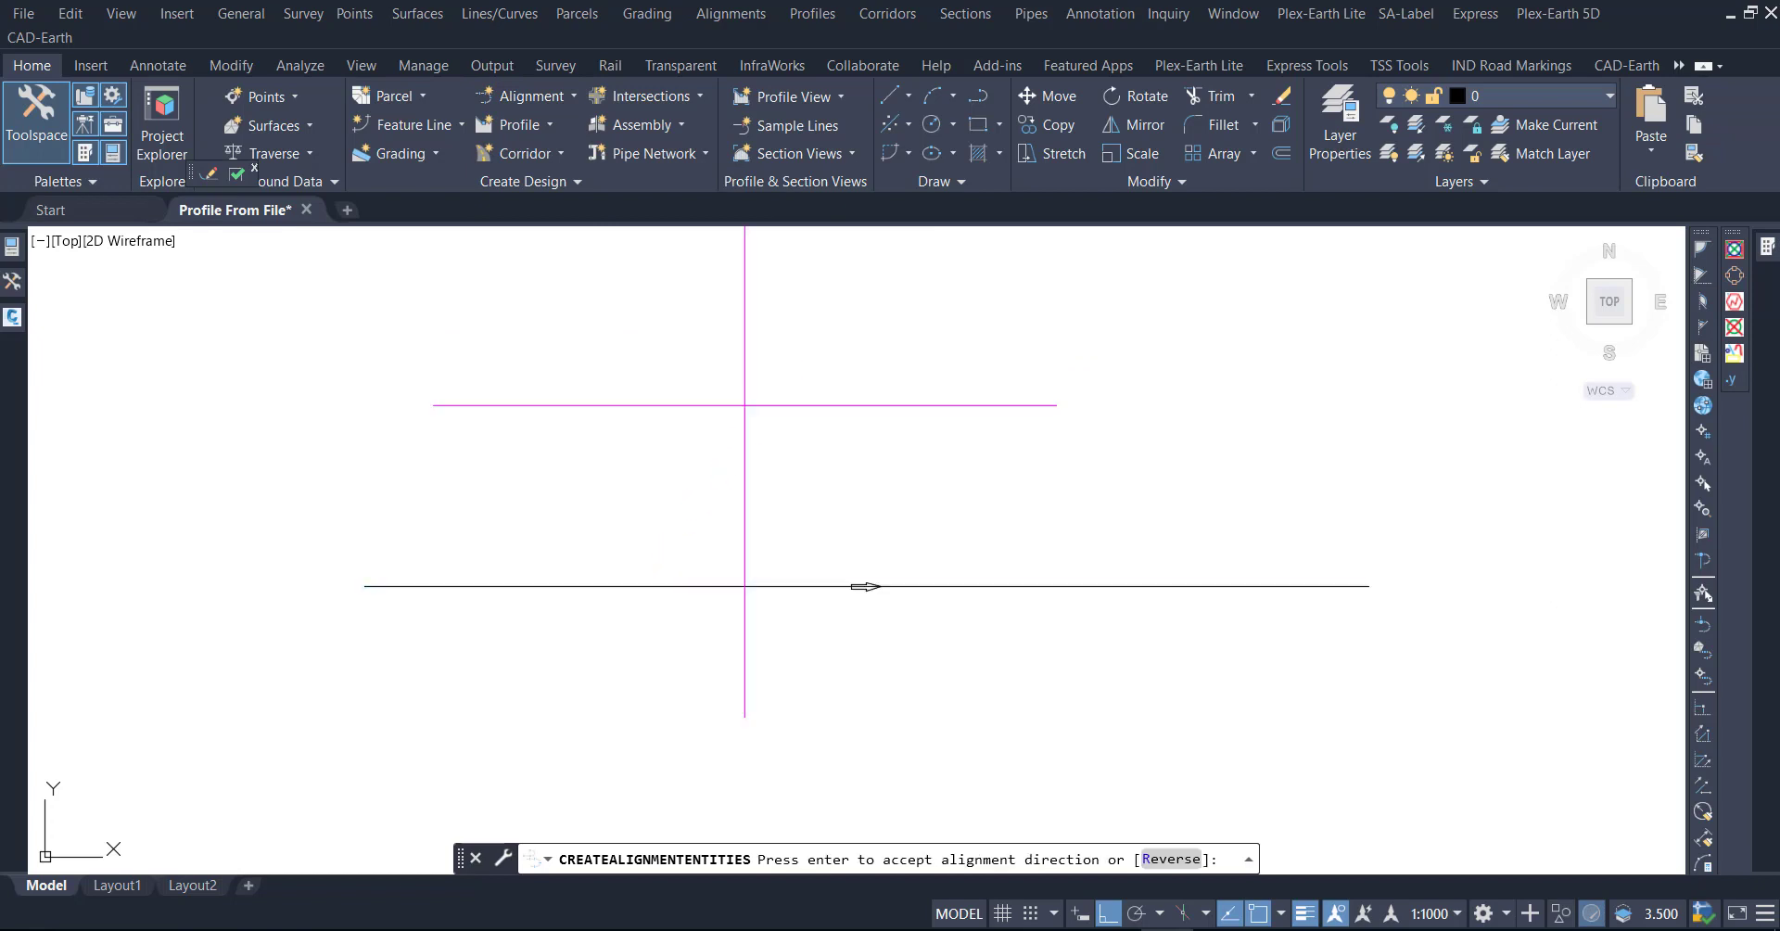
key(Return)
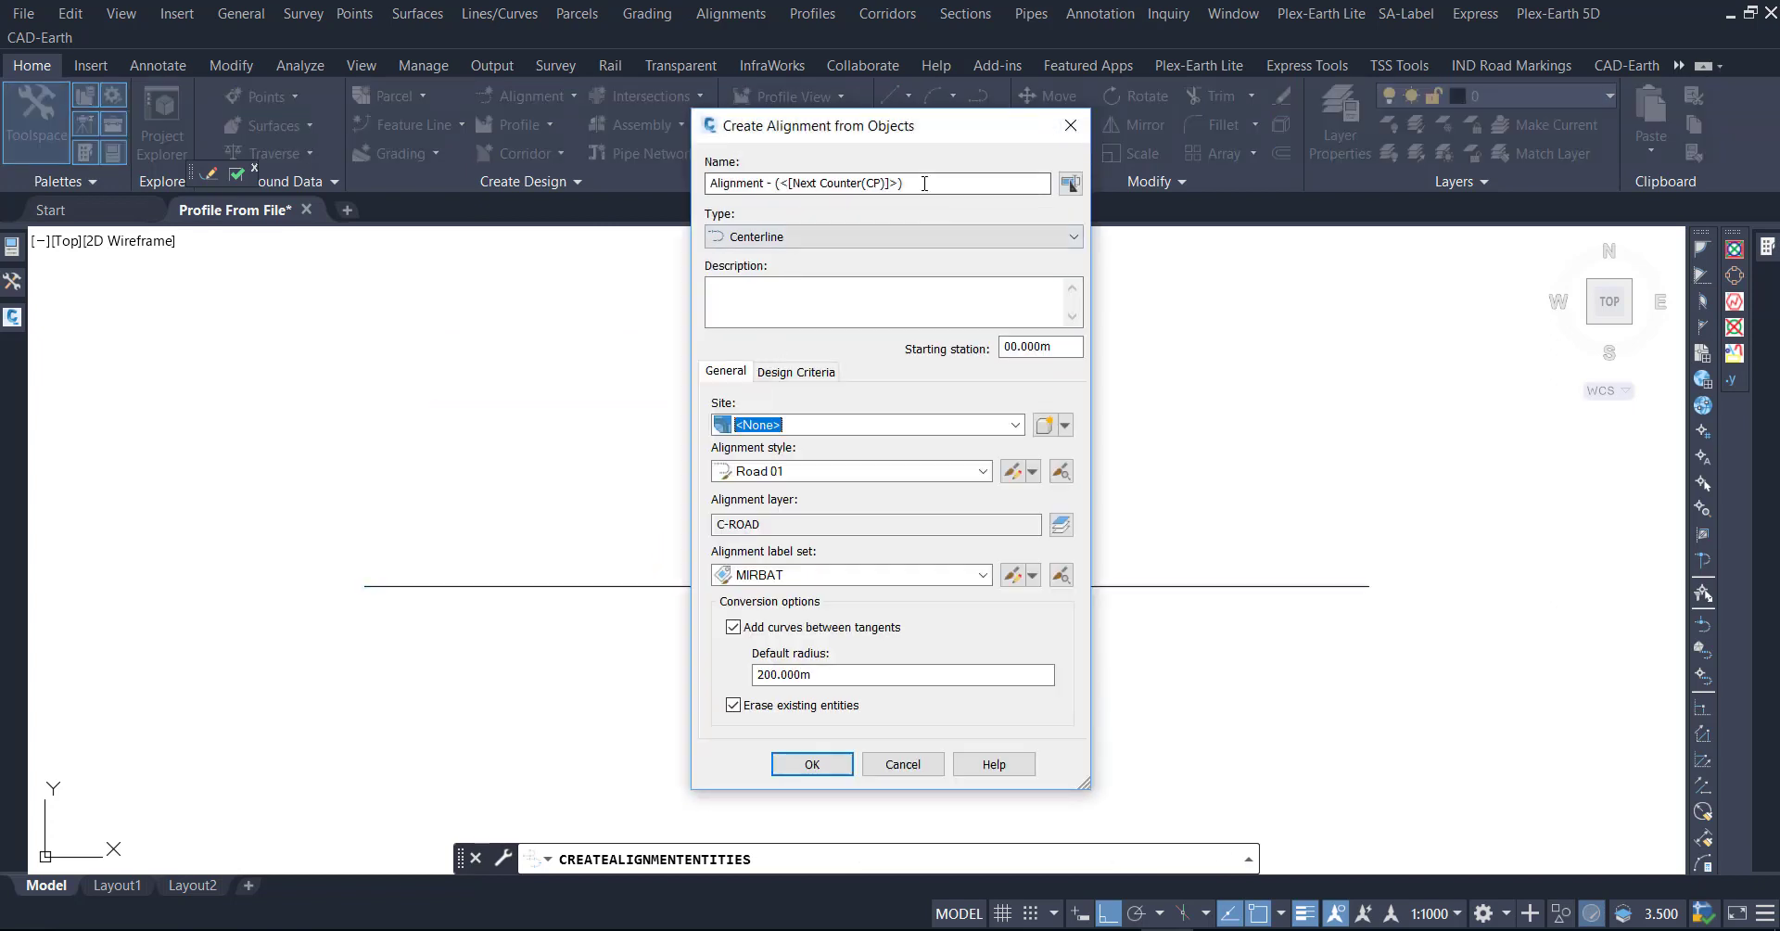
Name the new alignment "Alignment - Test" and keep the Road 01 alignment style.
drag(924, 183, 780, 184)
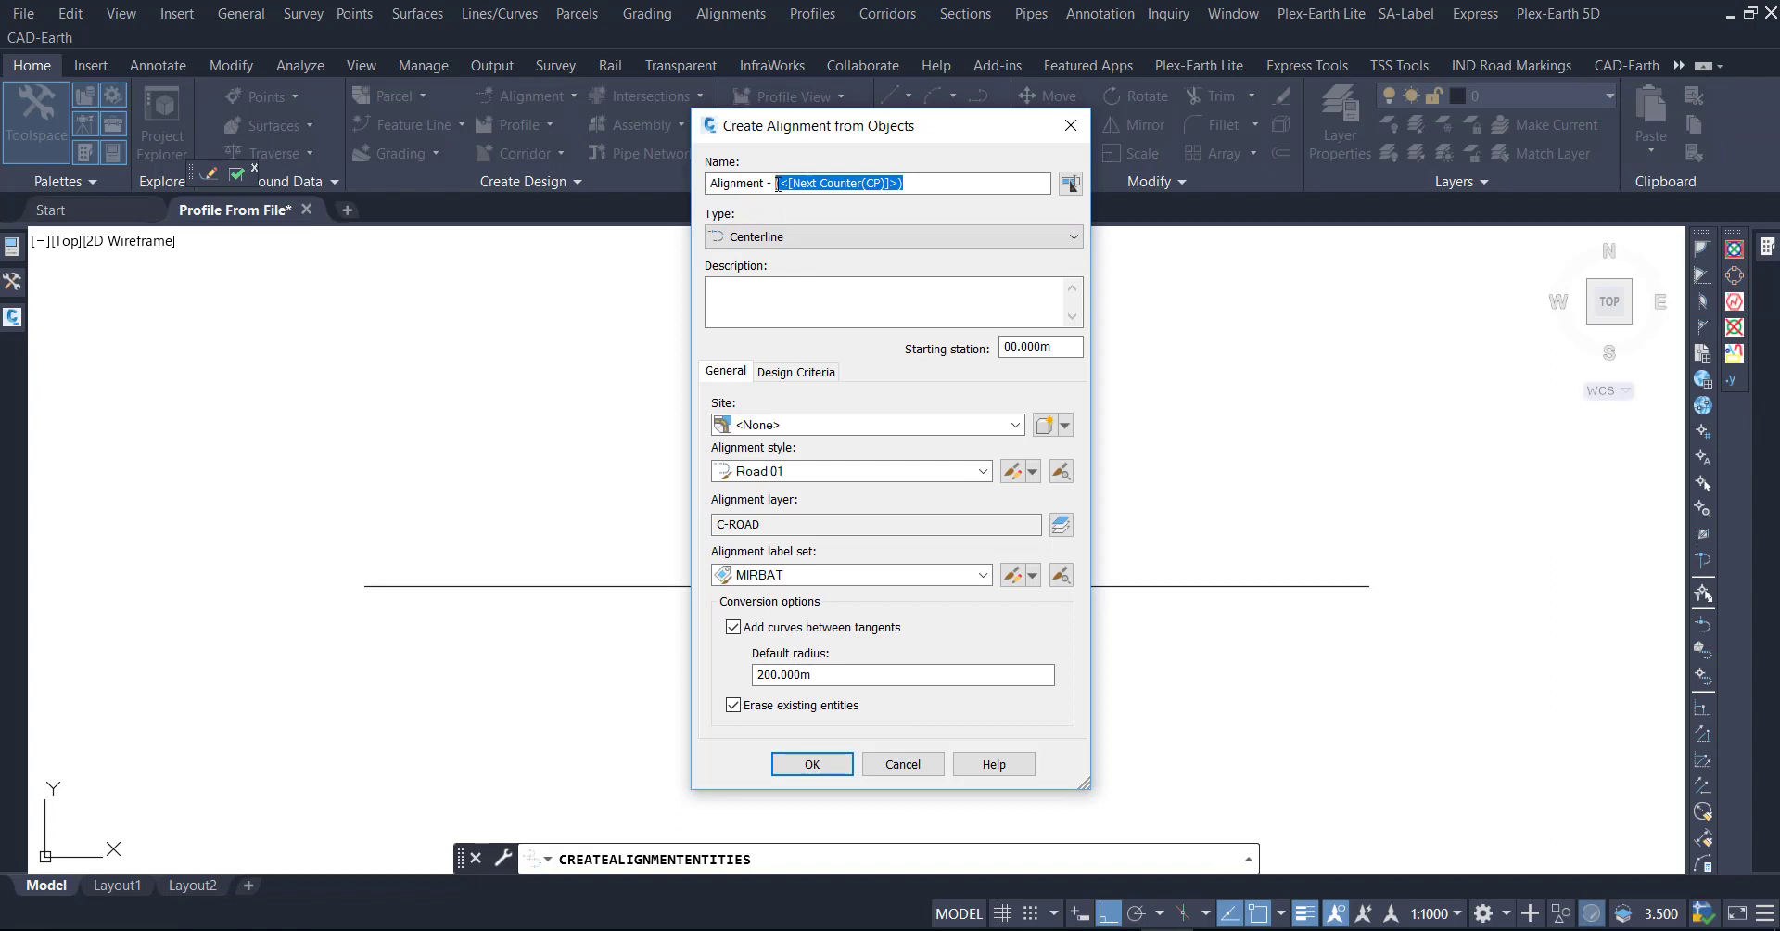
key(BackSpace)
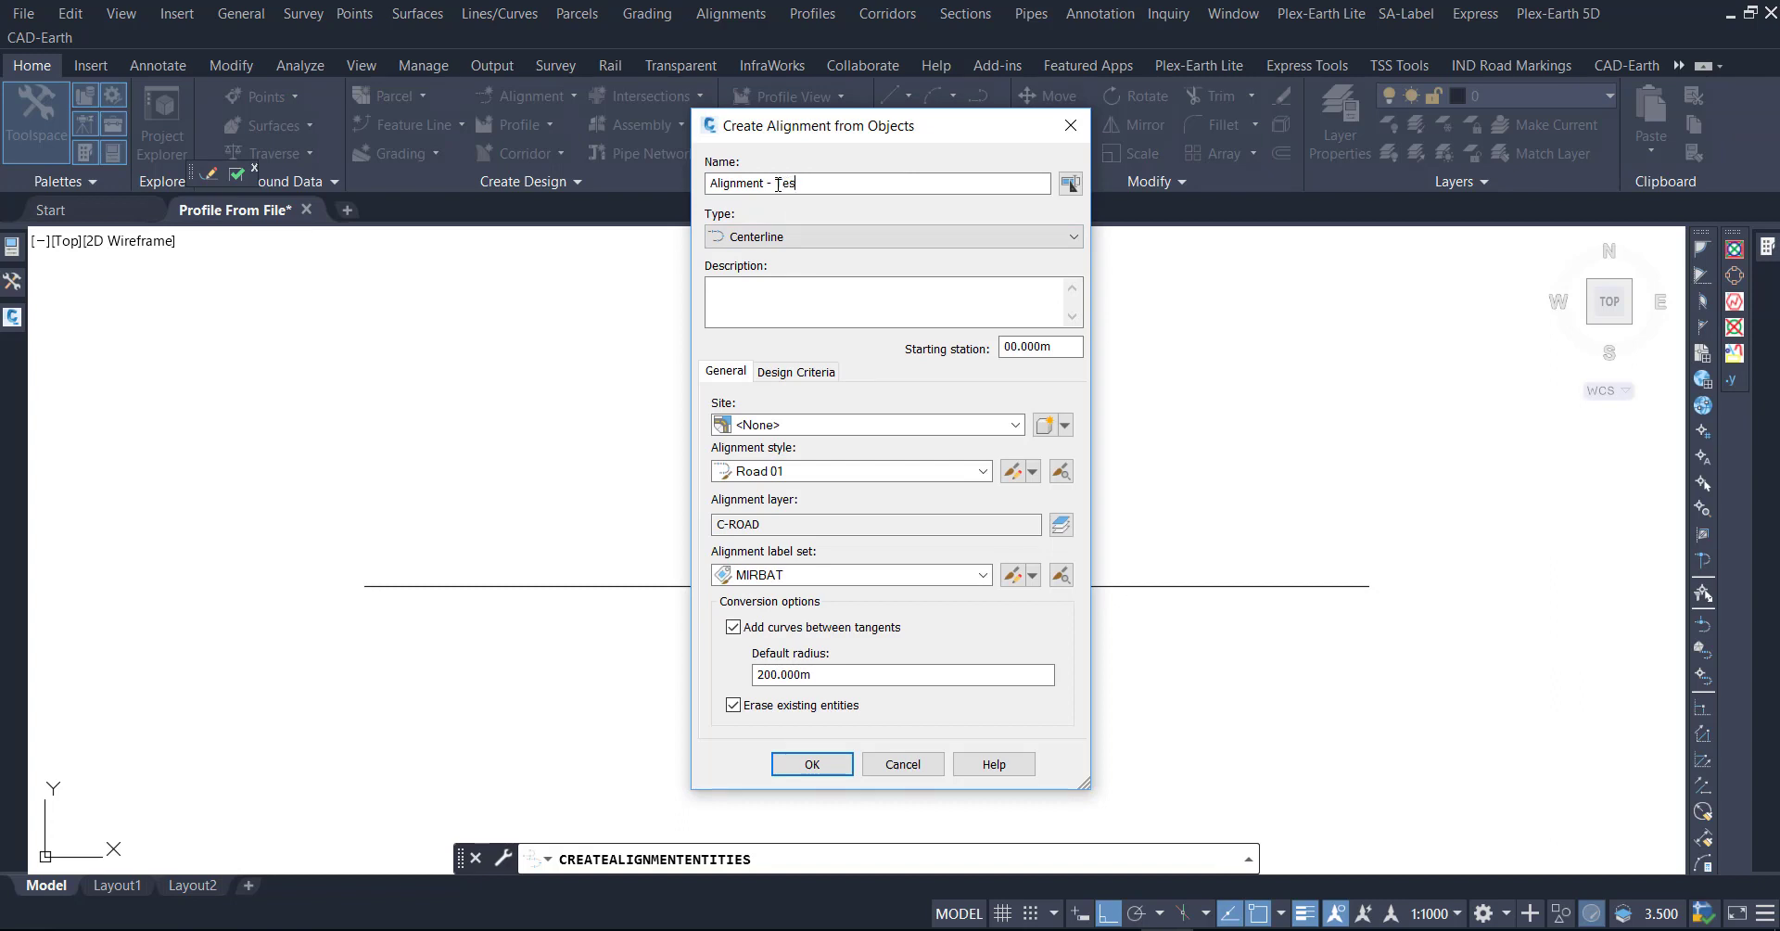
click(831, 475)
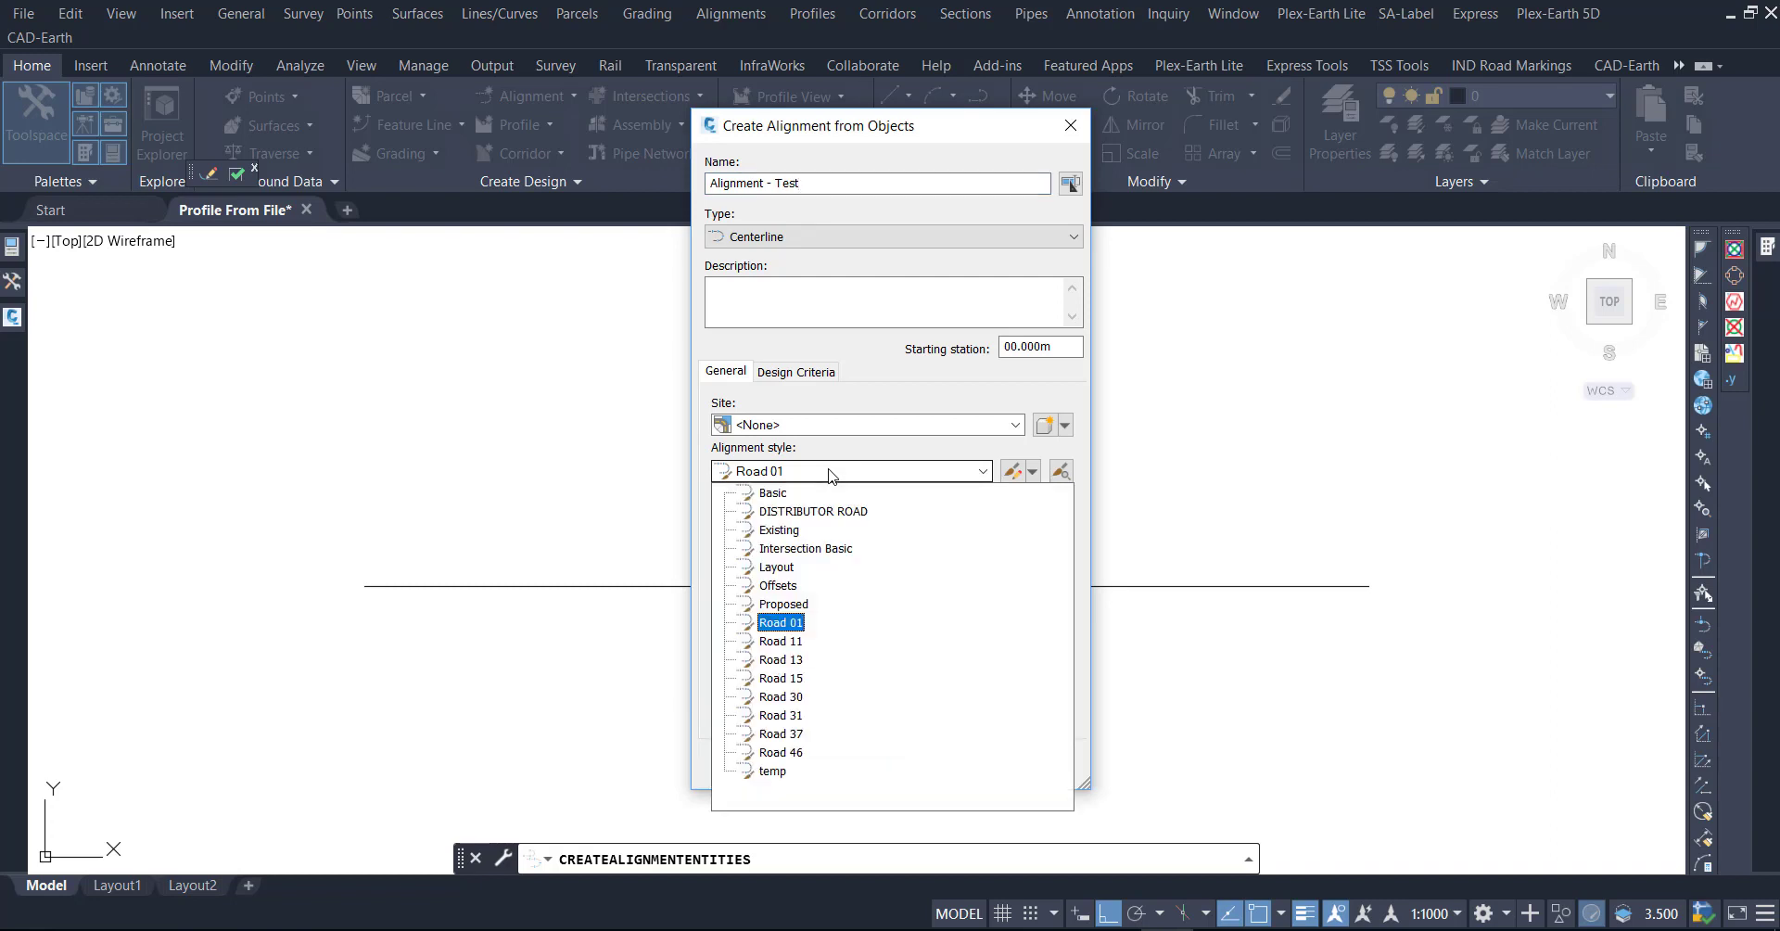
click(832, 476)
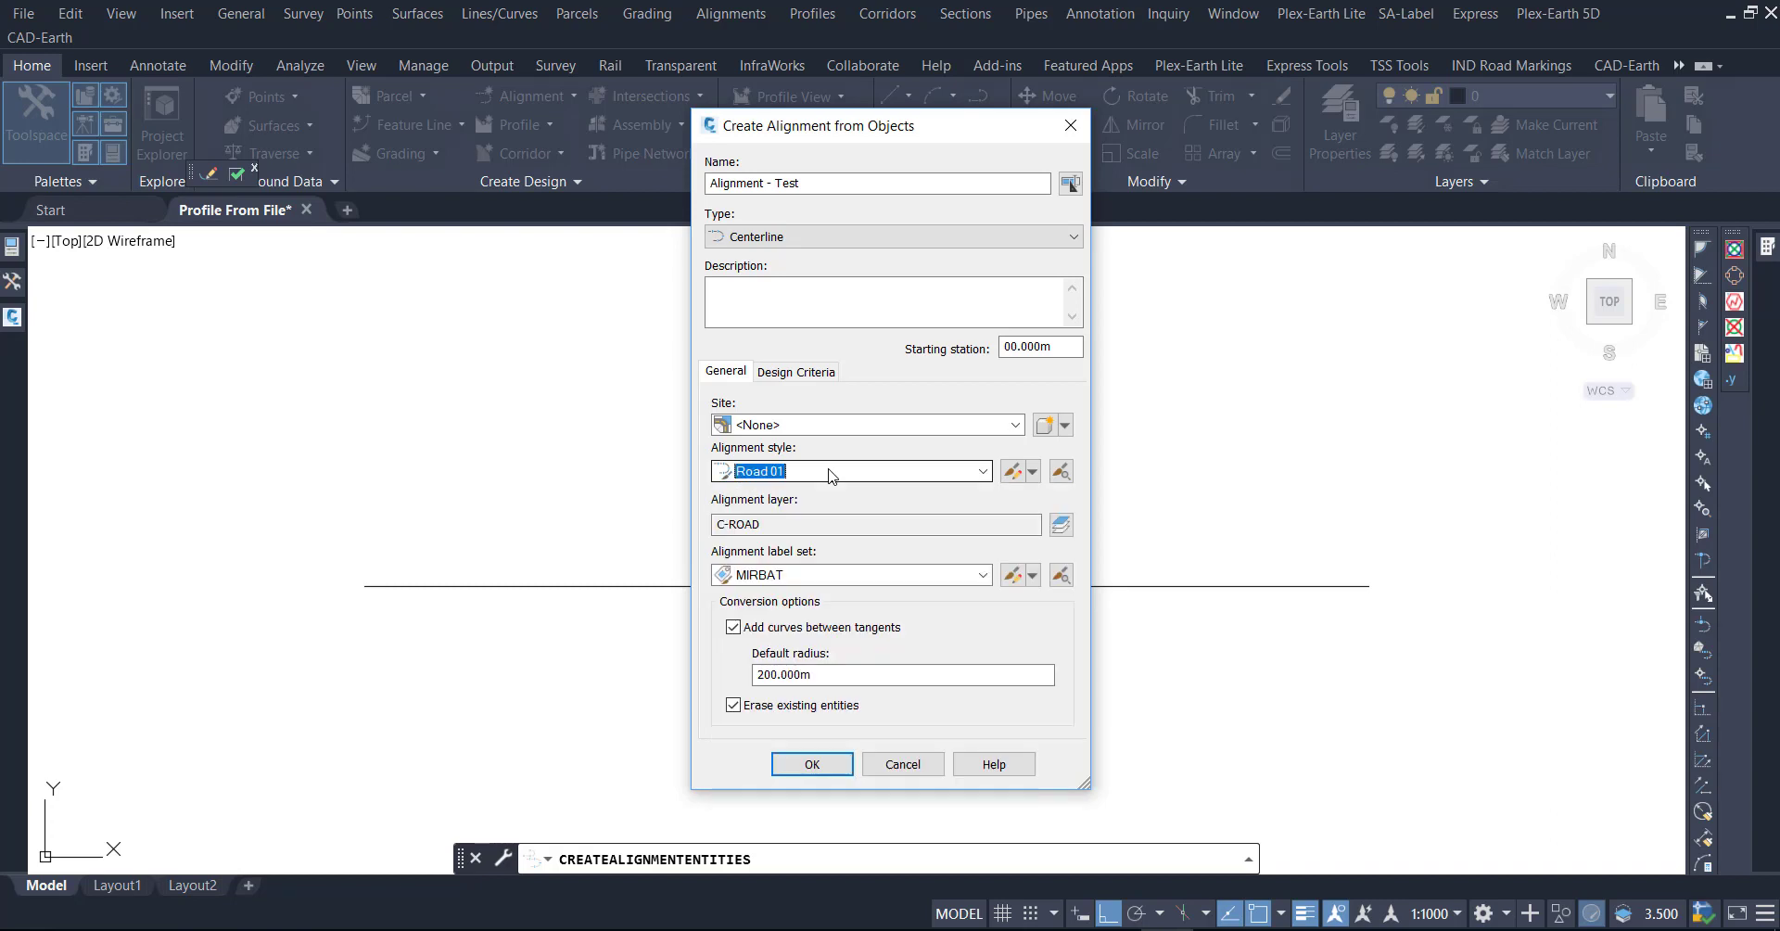
Create the alignment with the AL KAPOON label set, without adding curves between tangents or erasing existing entities.
click(815, 575)
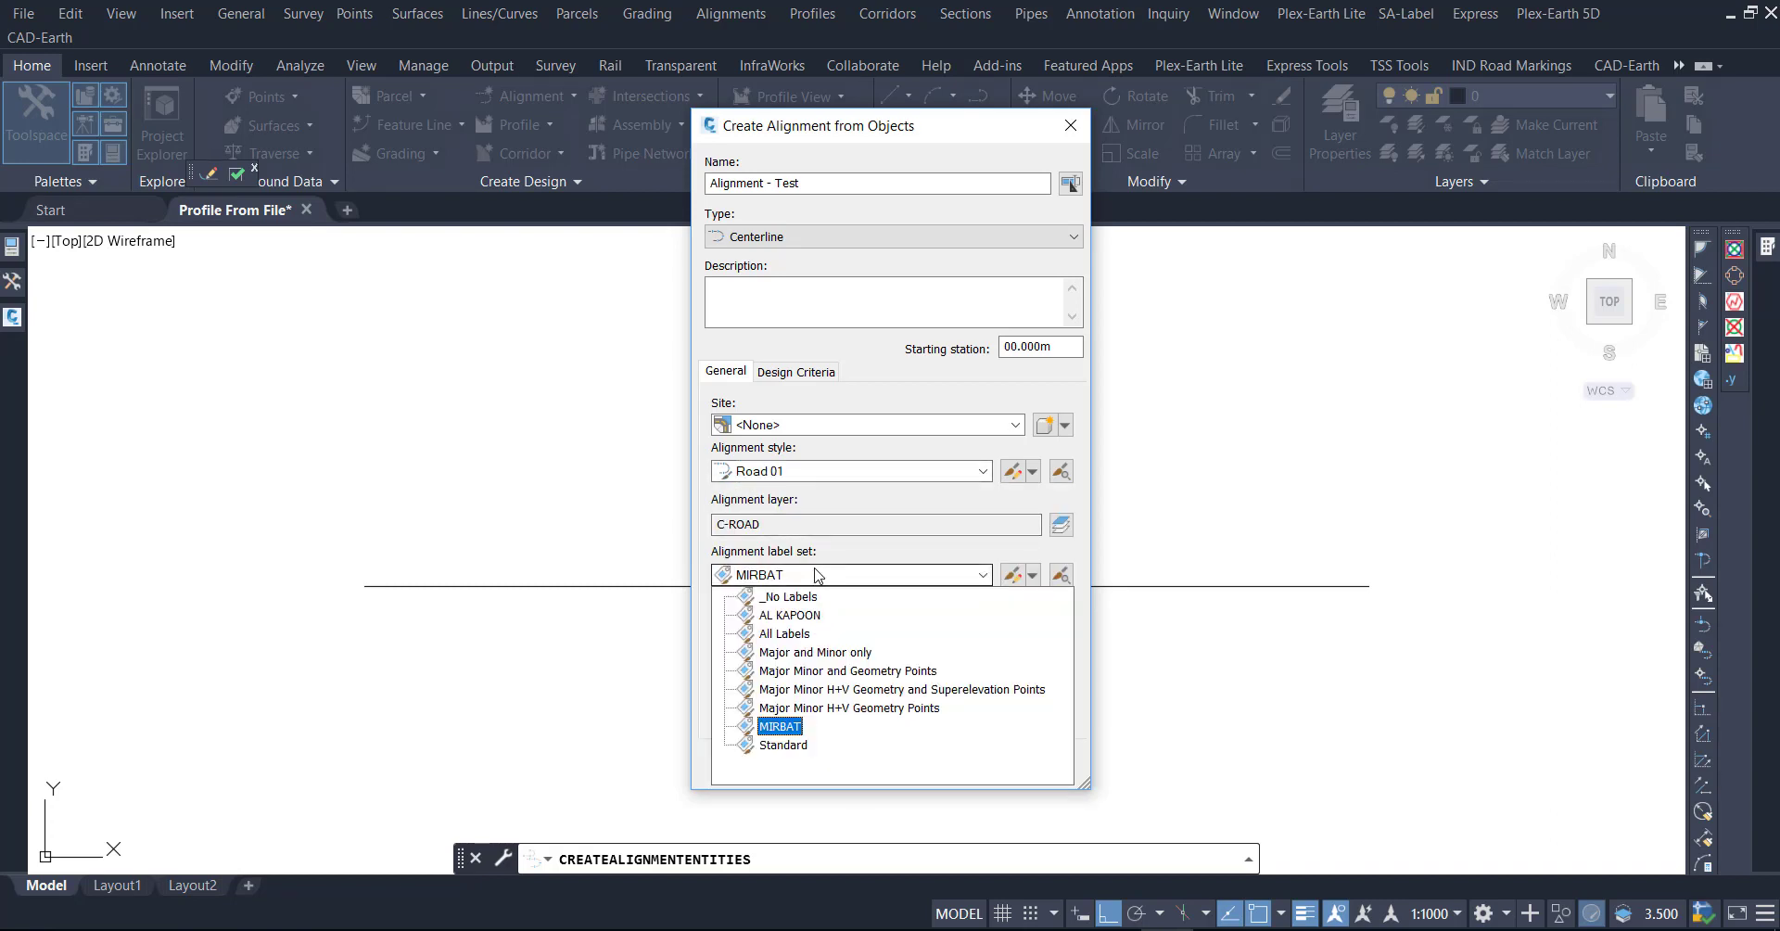
click(814, 615)
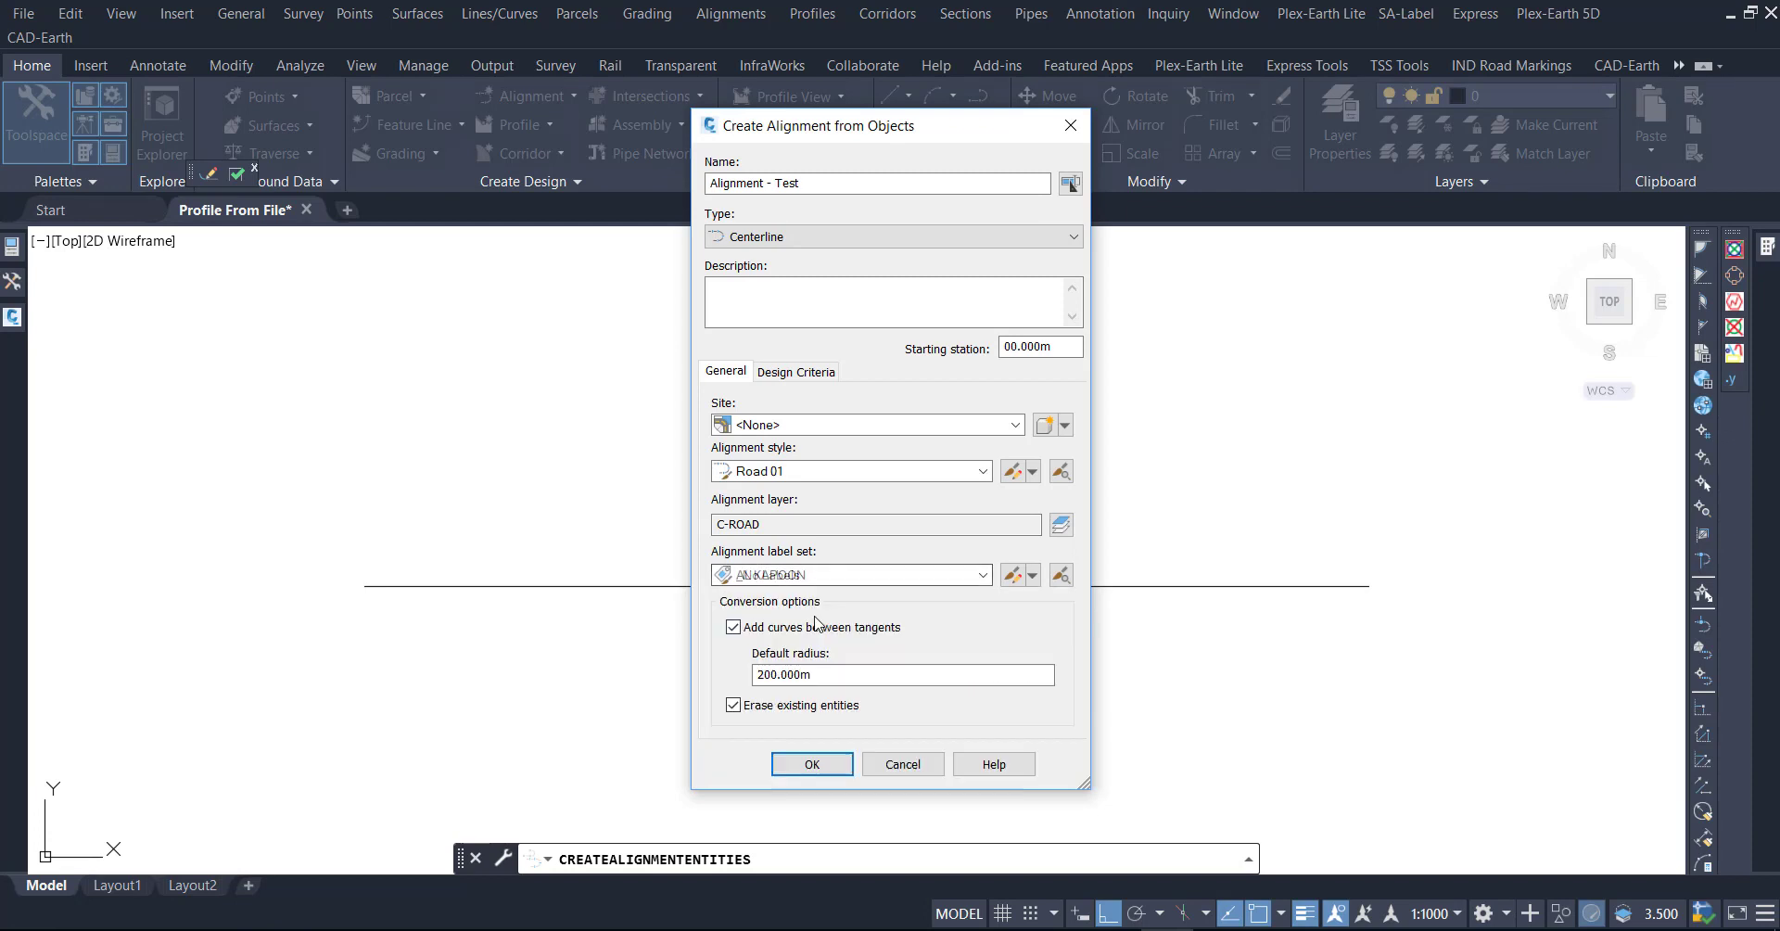
click(733, 628)
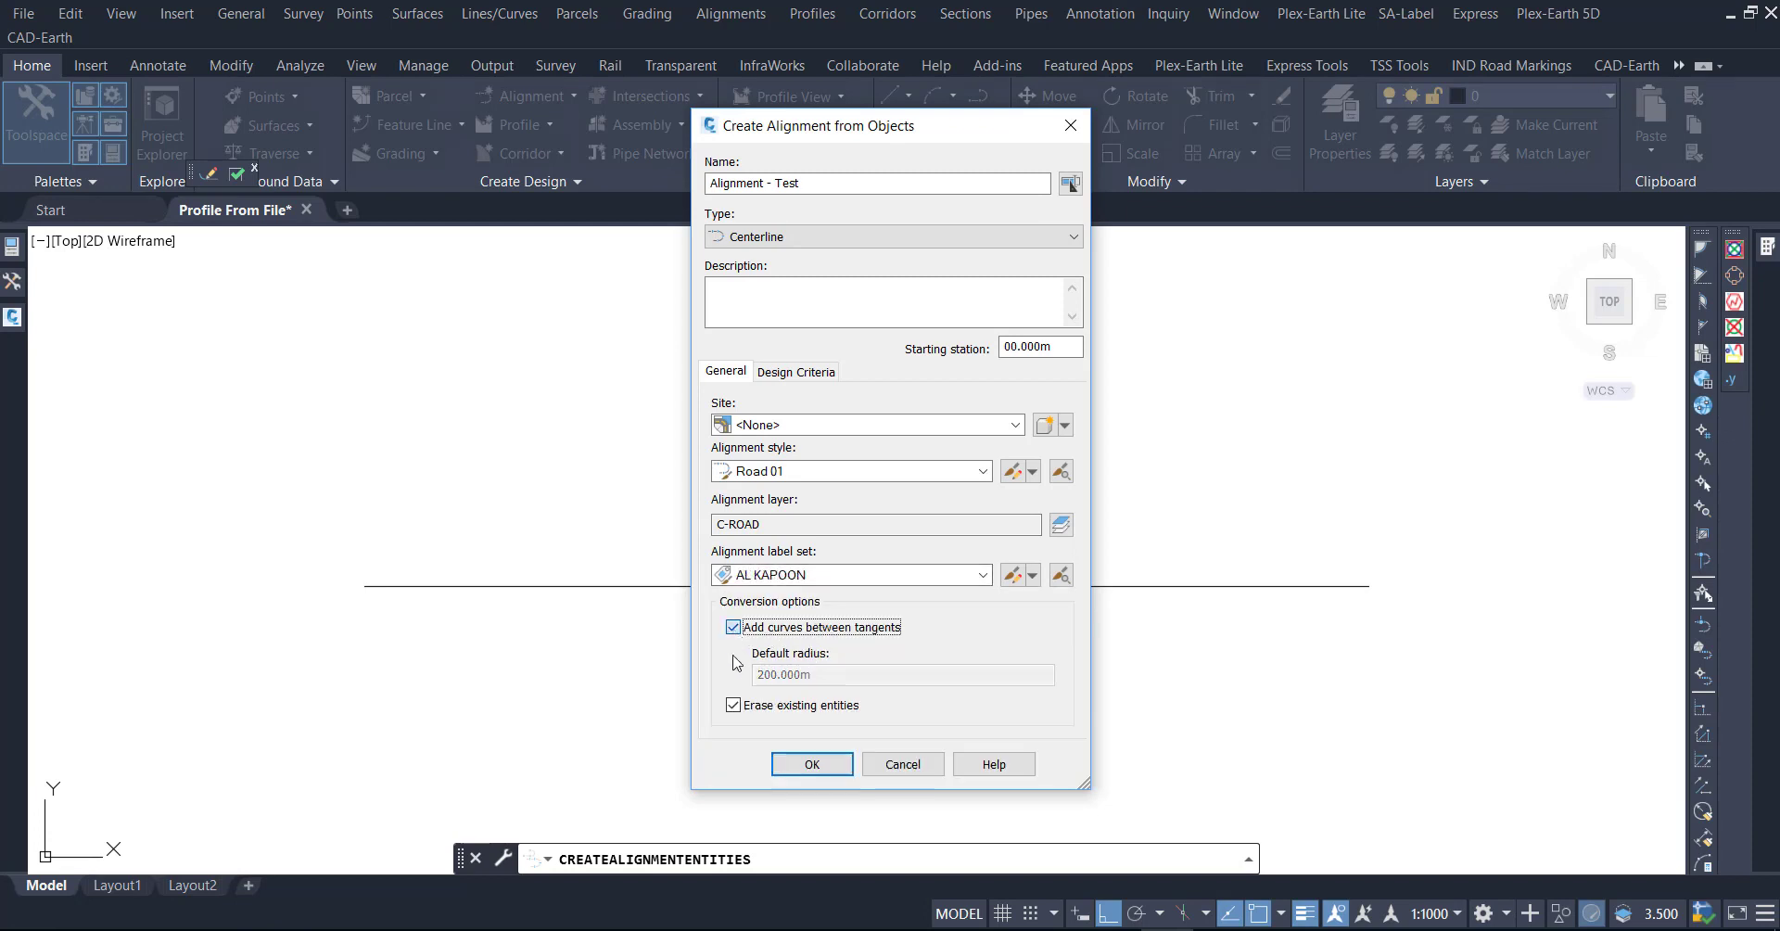
click(733, 706)
click(811, 764)
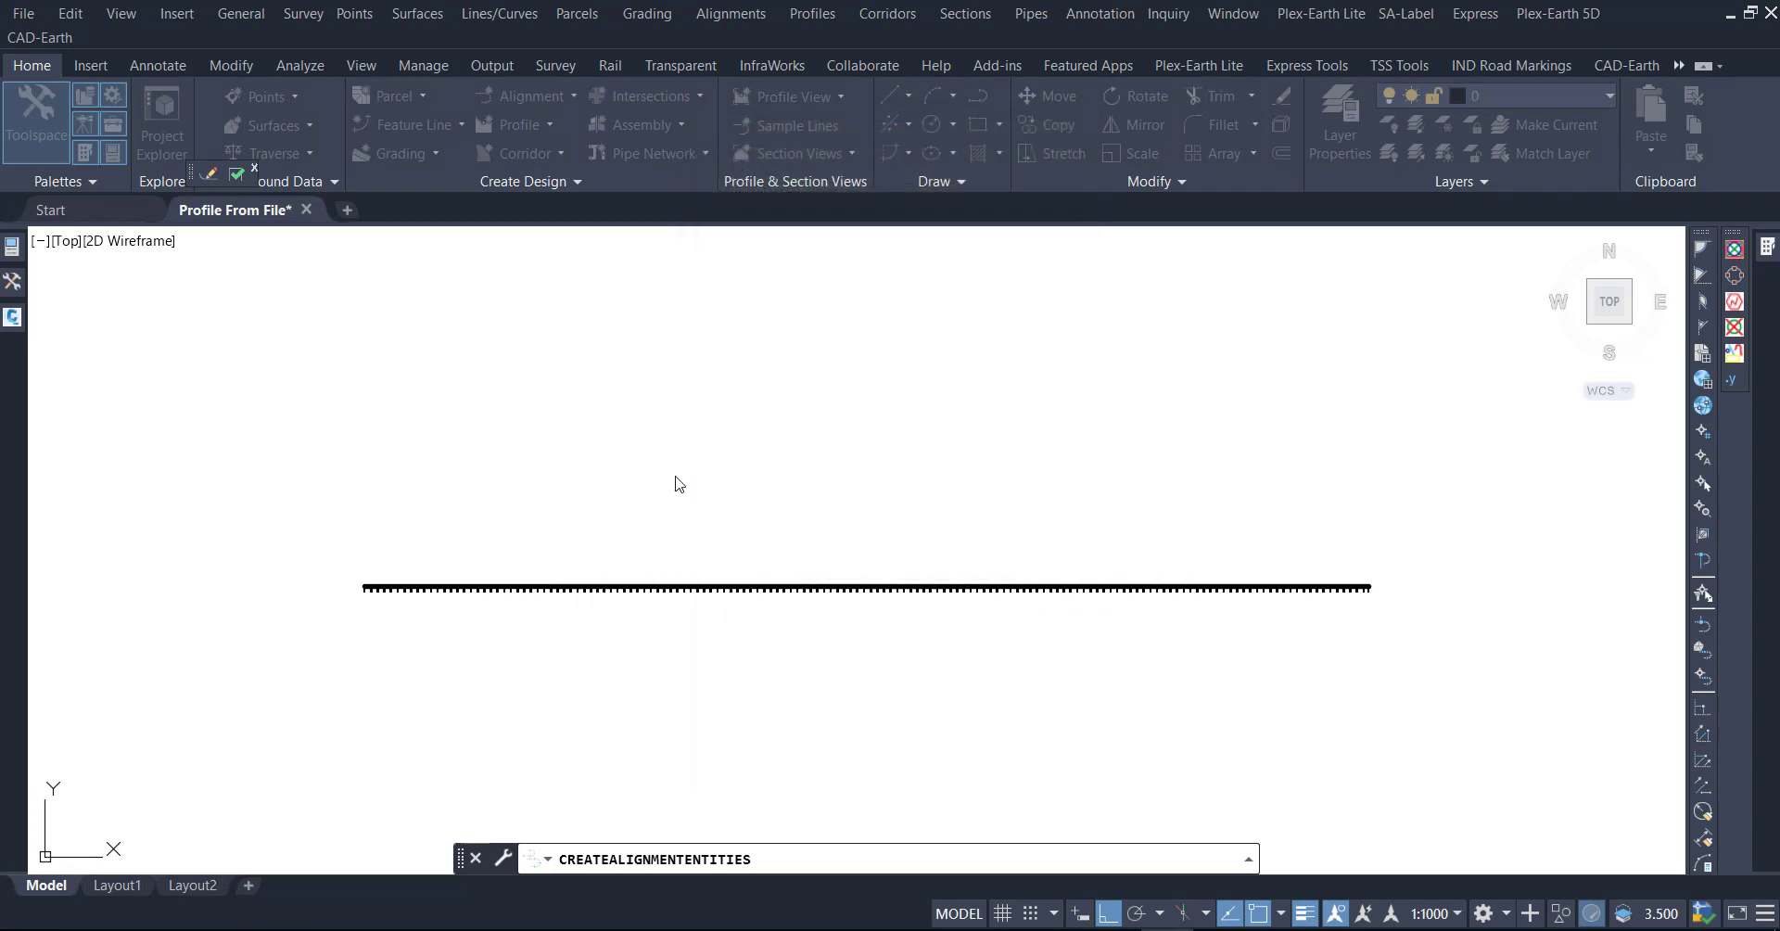
Examine the station labels along the new alignment.
scroll(593, 603, up, 10)
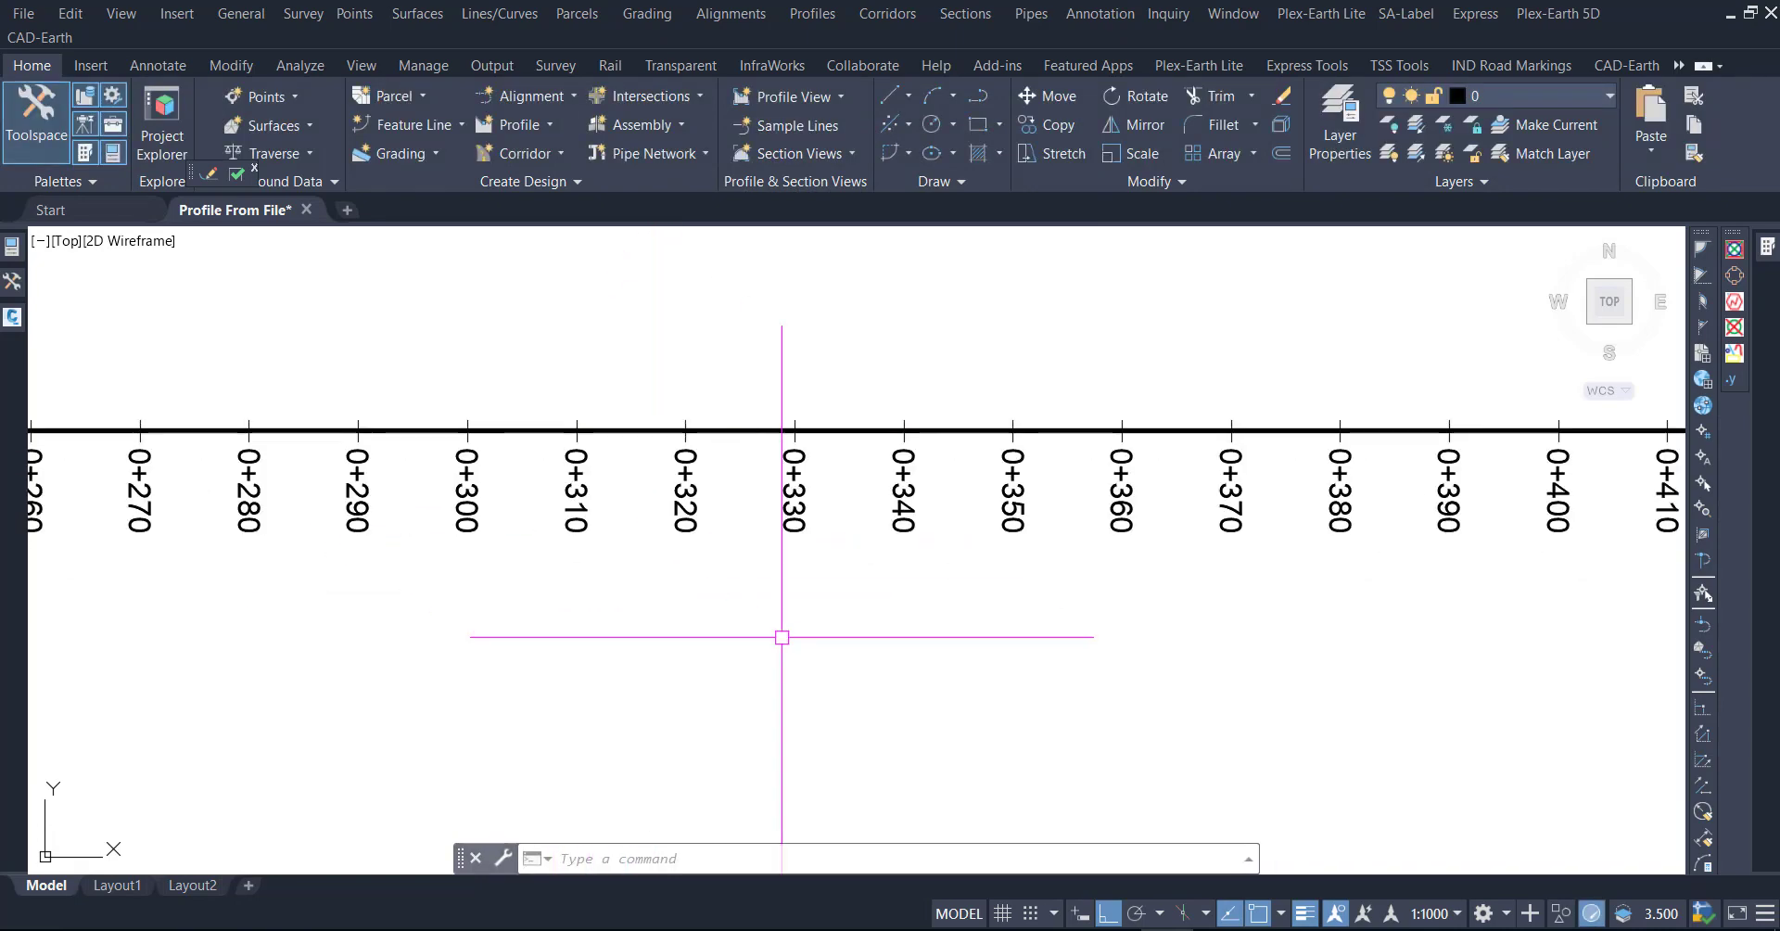
scroll(954, 697, down, 5)
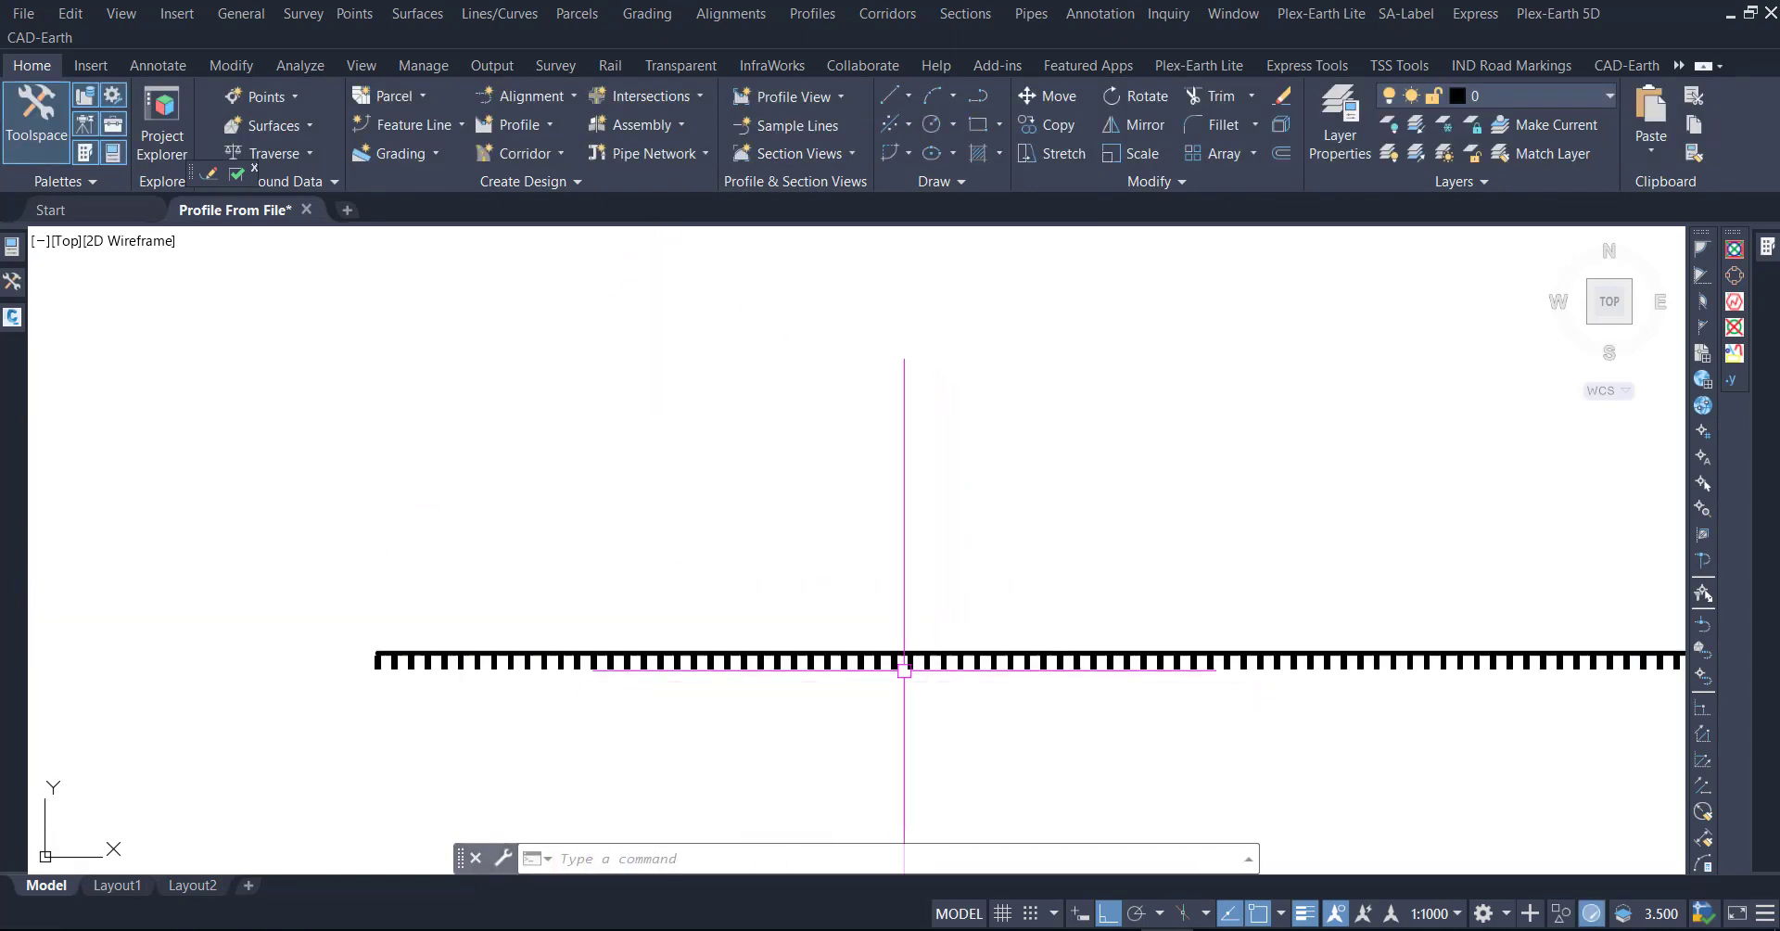
scroll(469, 656, up, 5)
scroll(349, 537, down, 5)
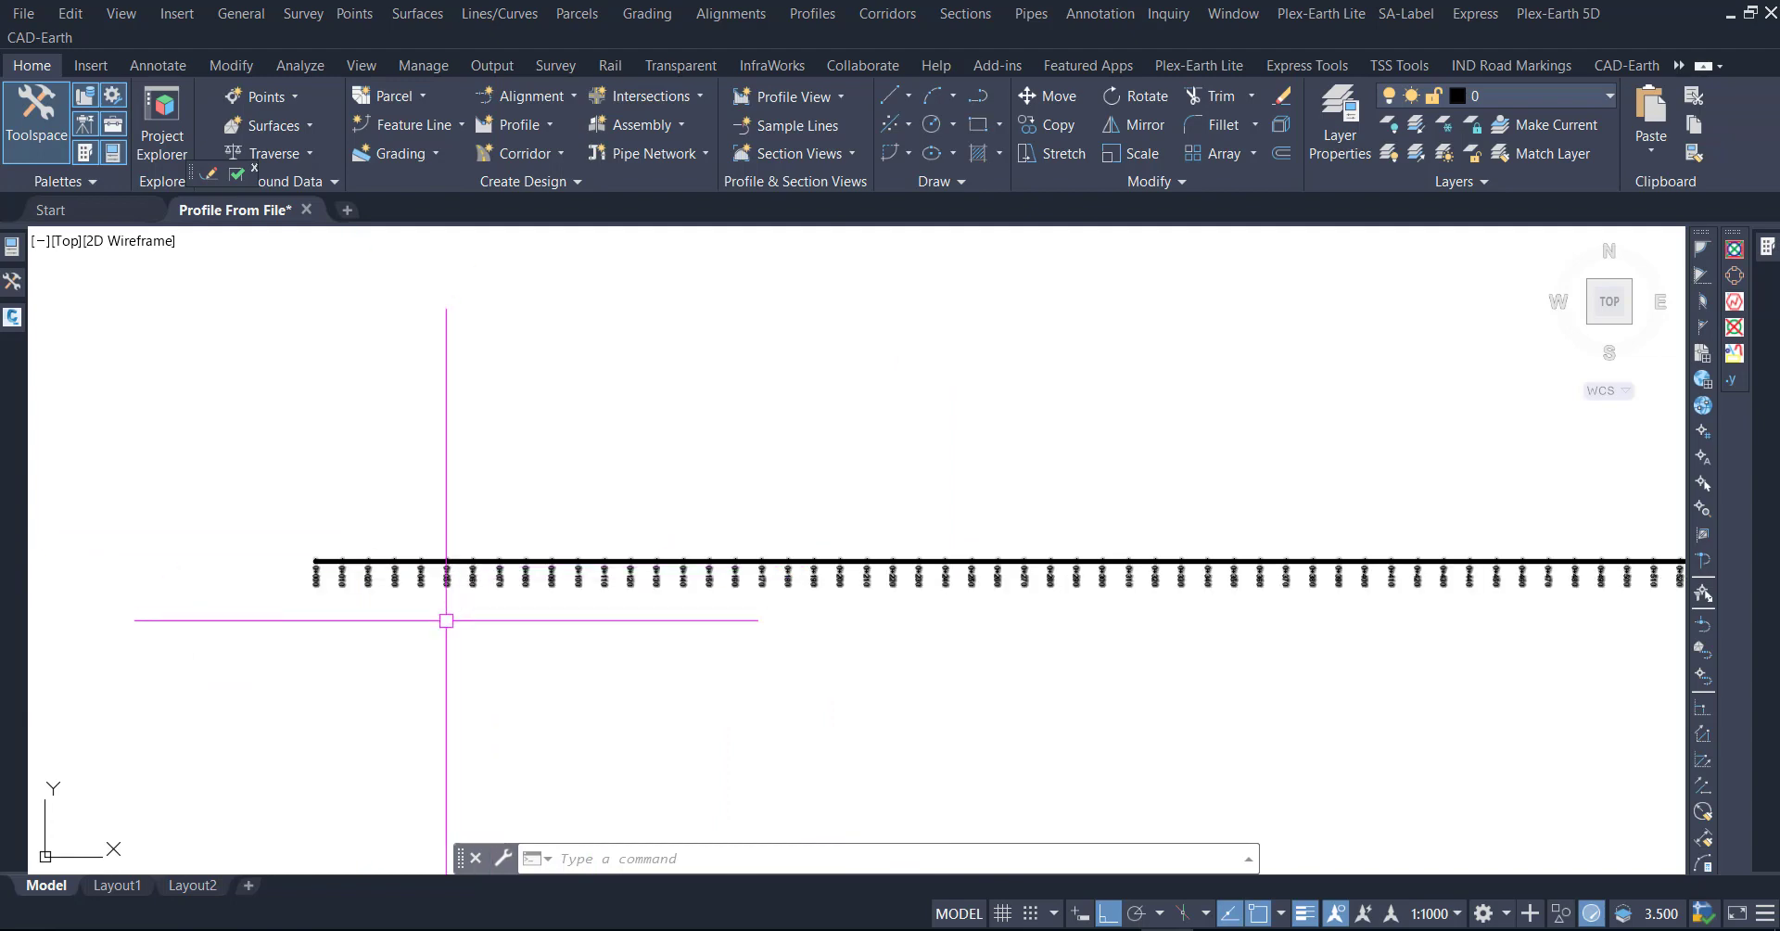
scroll(568, 656, down, 1)
scroll(810, 629, down, 3)
scroll(716, 629, up, 3)
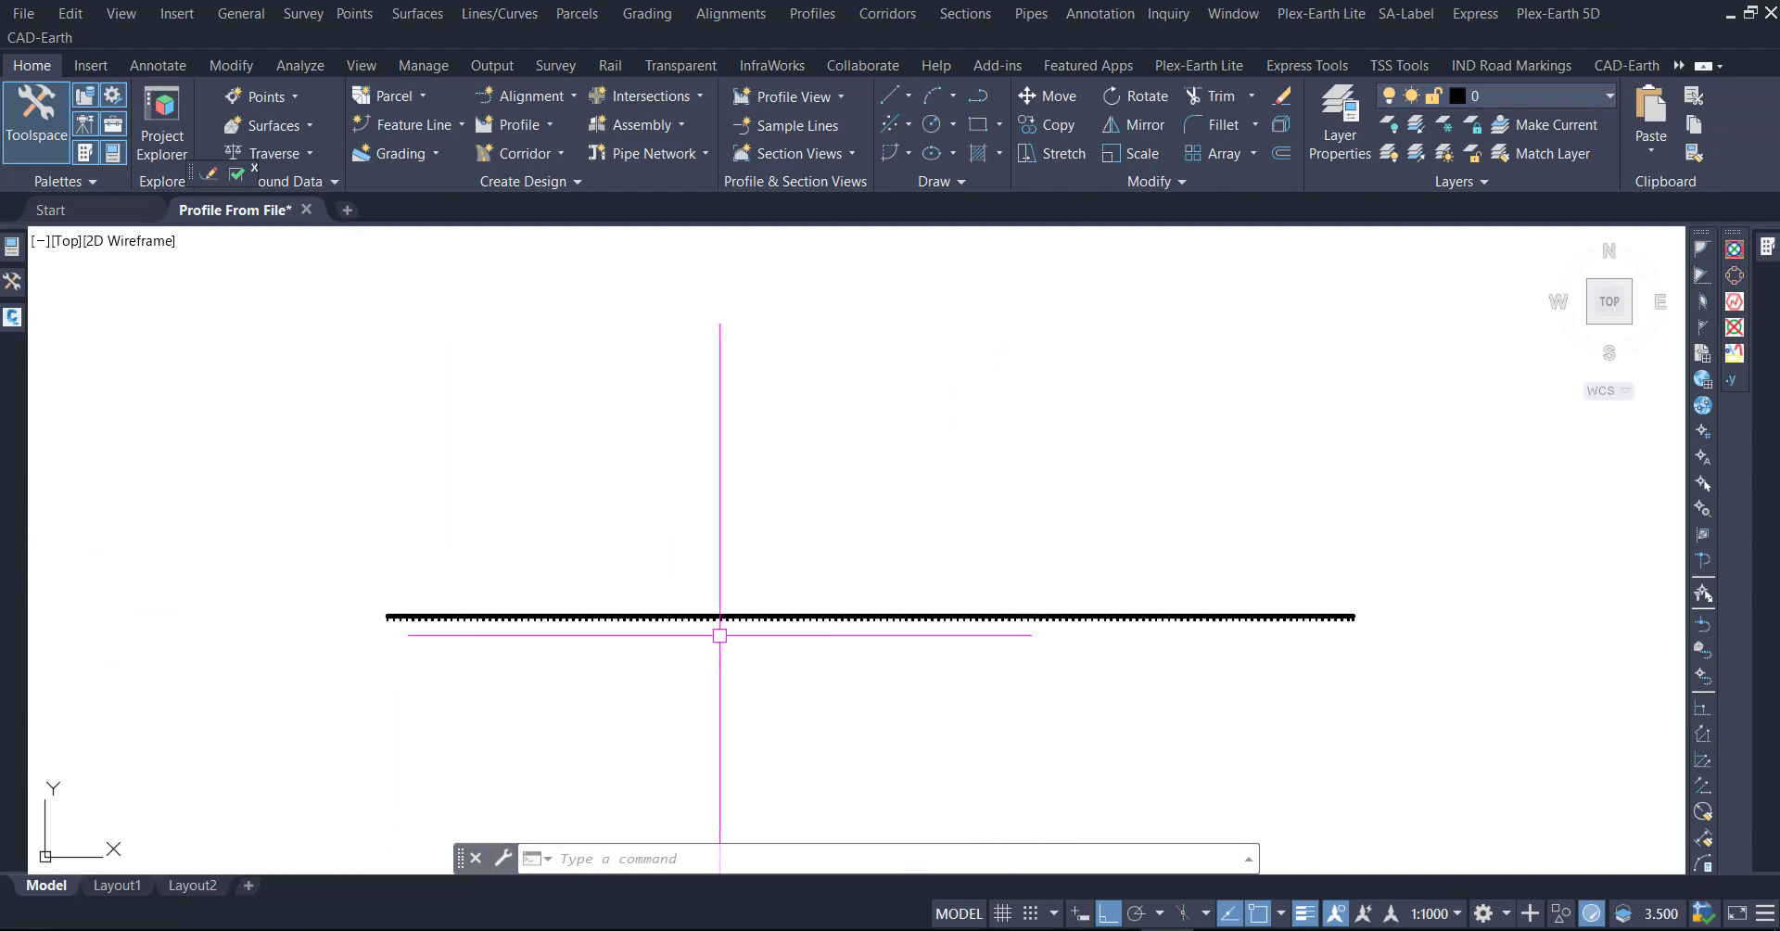
scroll(575, 619, down, 2)
scroll(575, 618, up, 3)
Select the new alignment and start the Create Profile from File command.
click(588, 577)
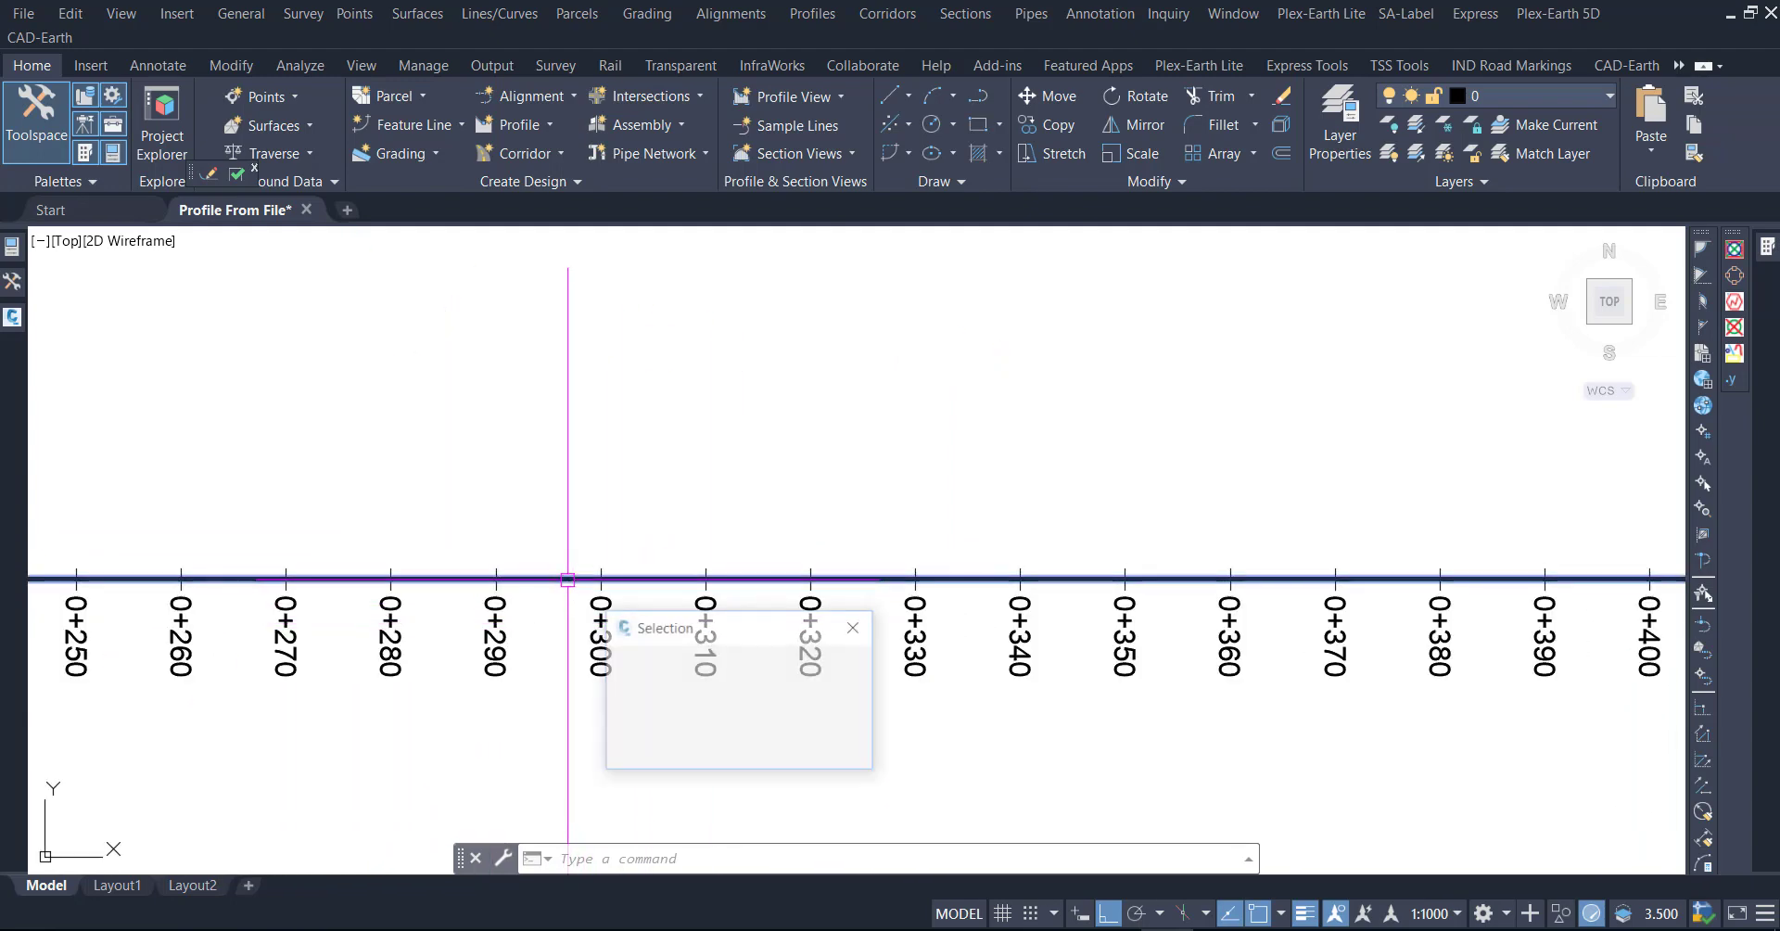
click(664, 664)
scroll(930, 549, down, 5)
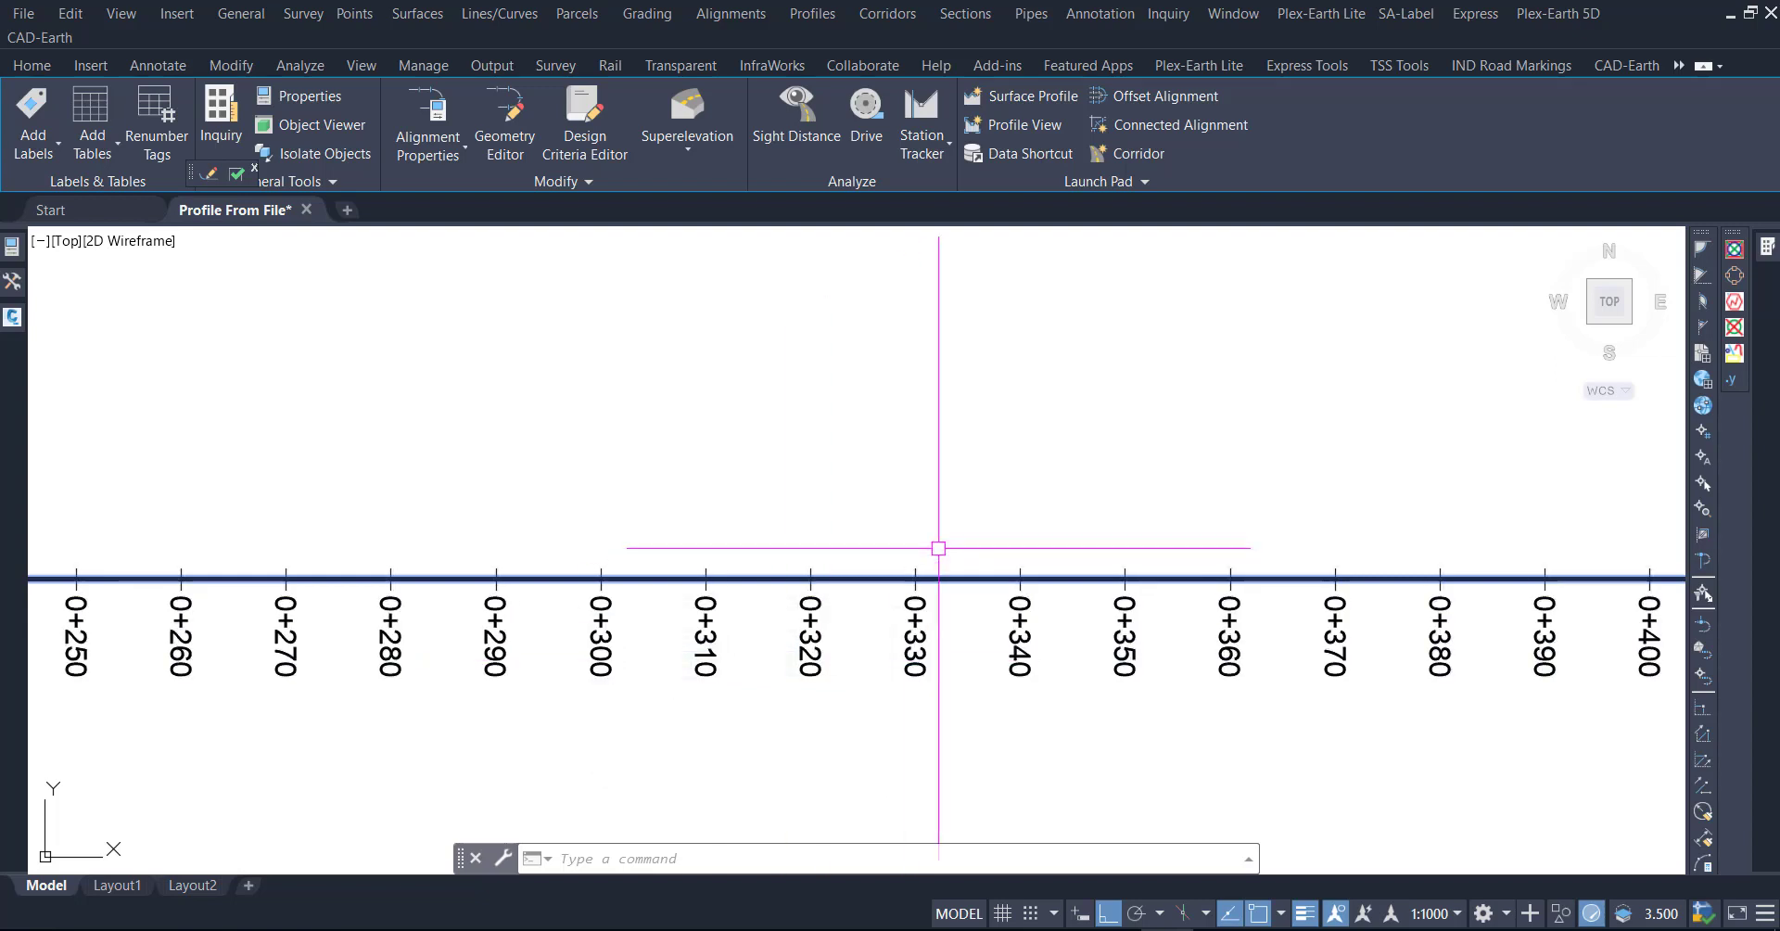
middle_drag(1105, 440, 871, 496)
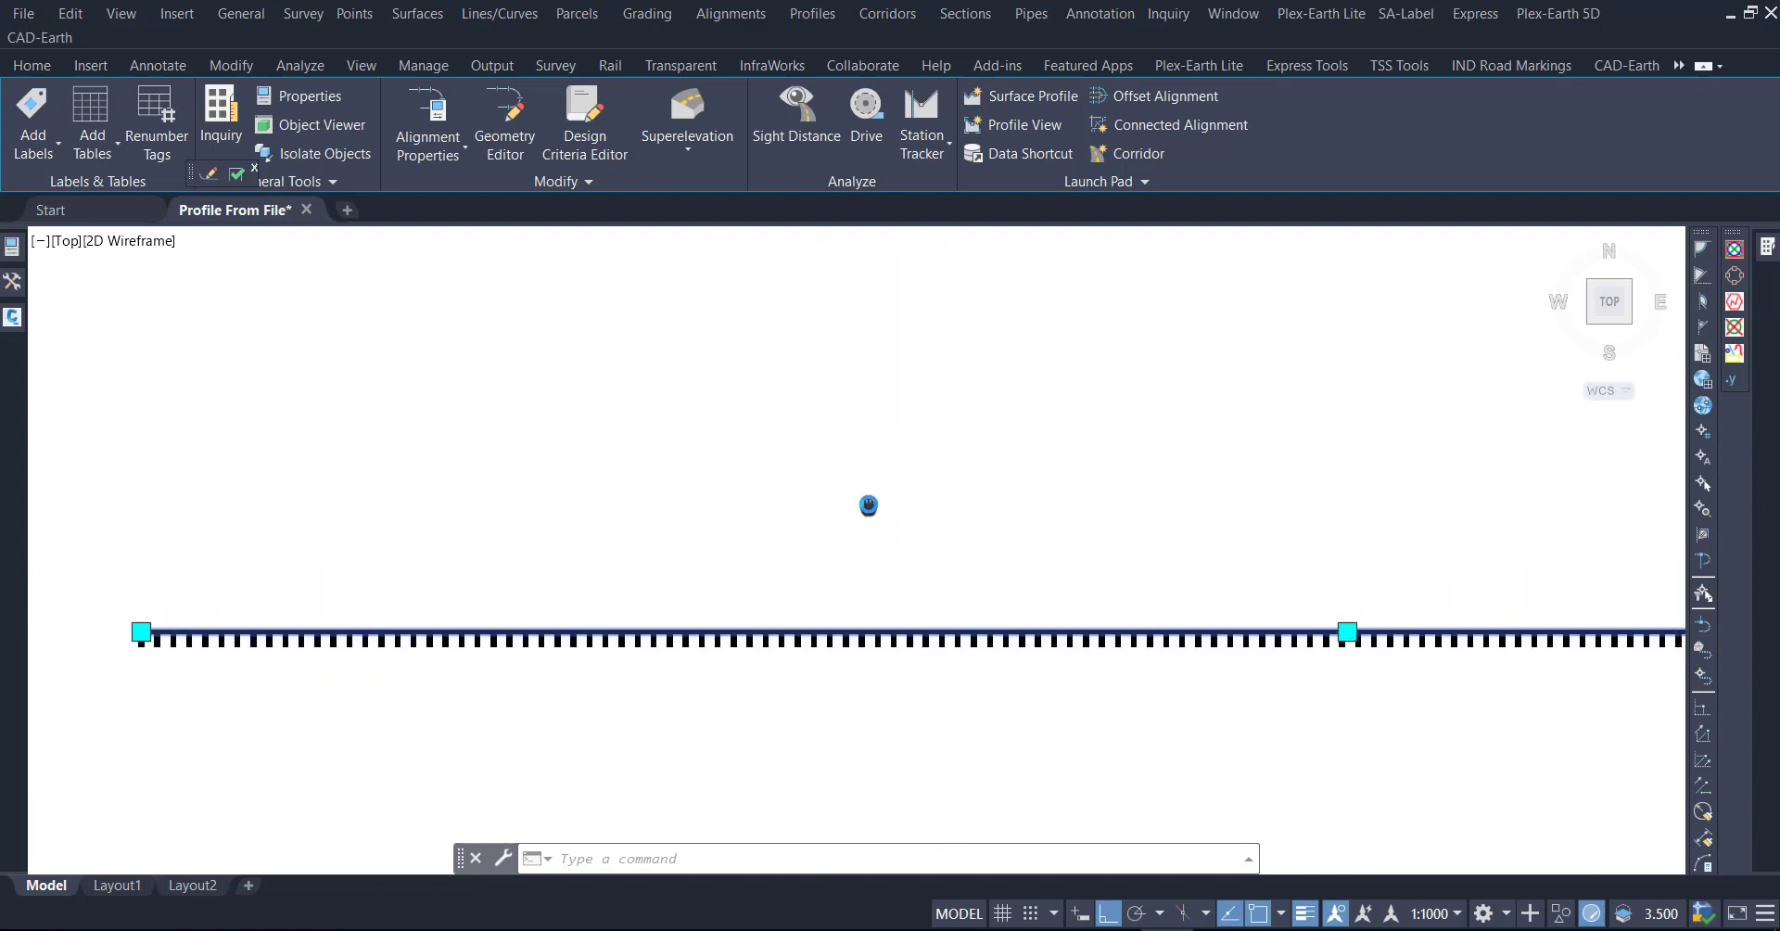
click(39, 64)
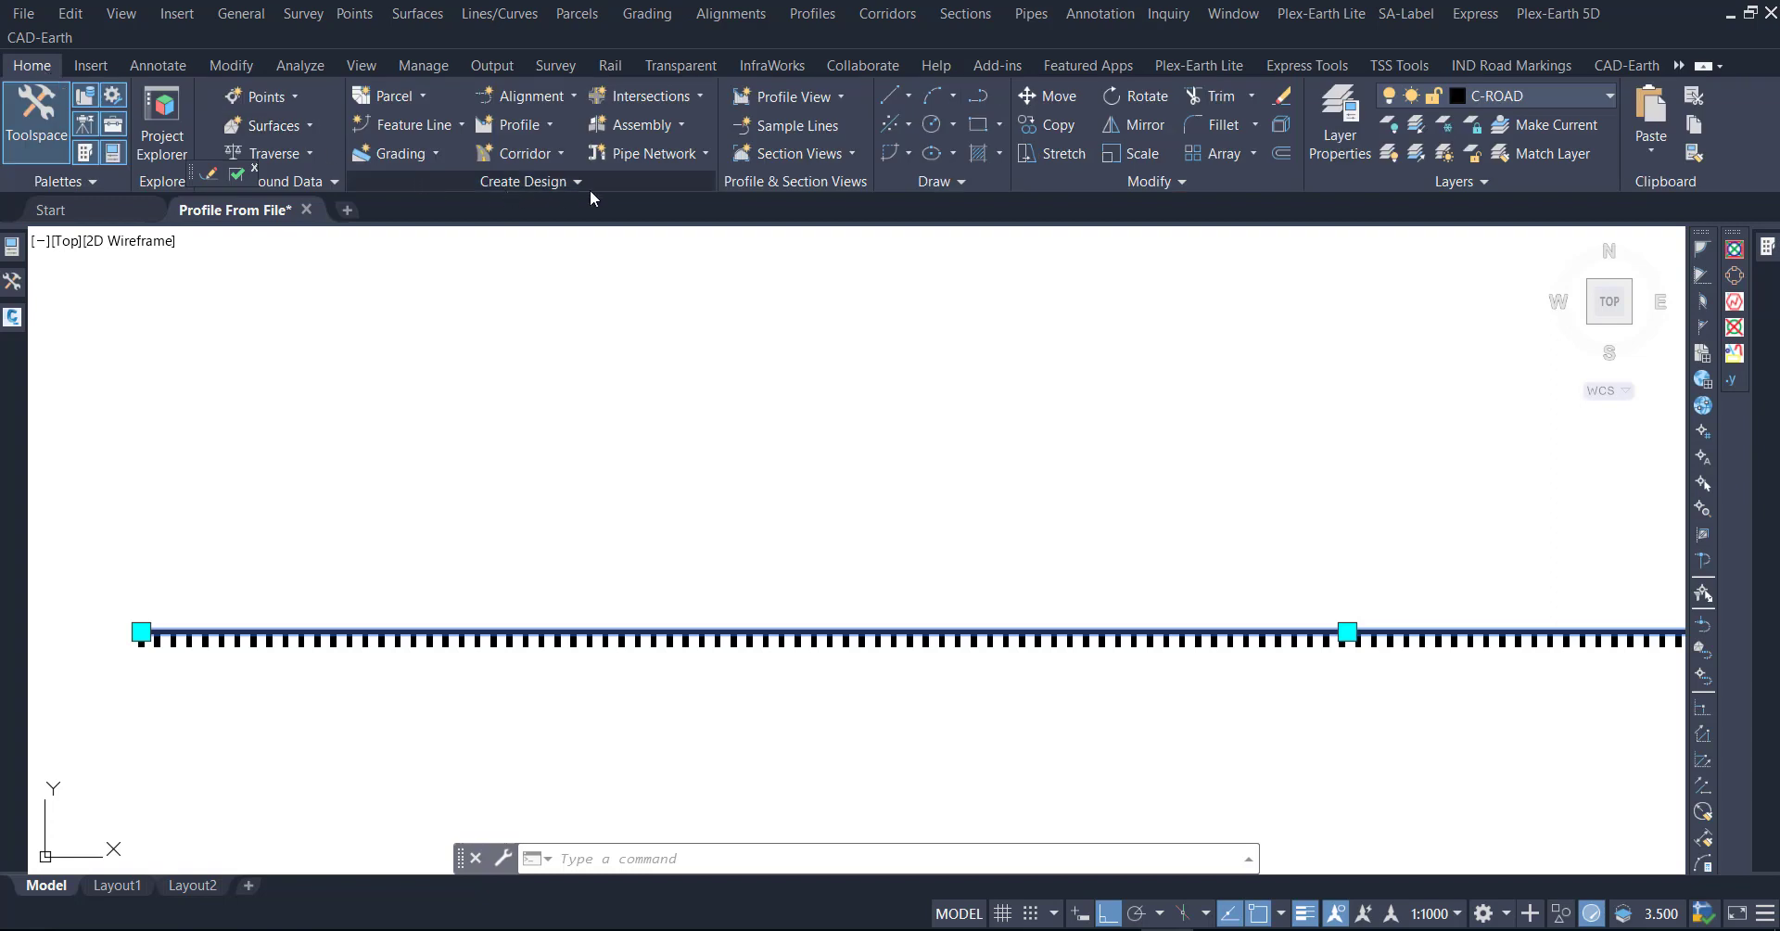
click(546, 130)
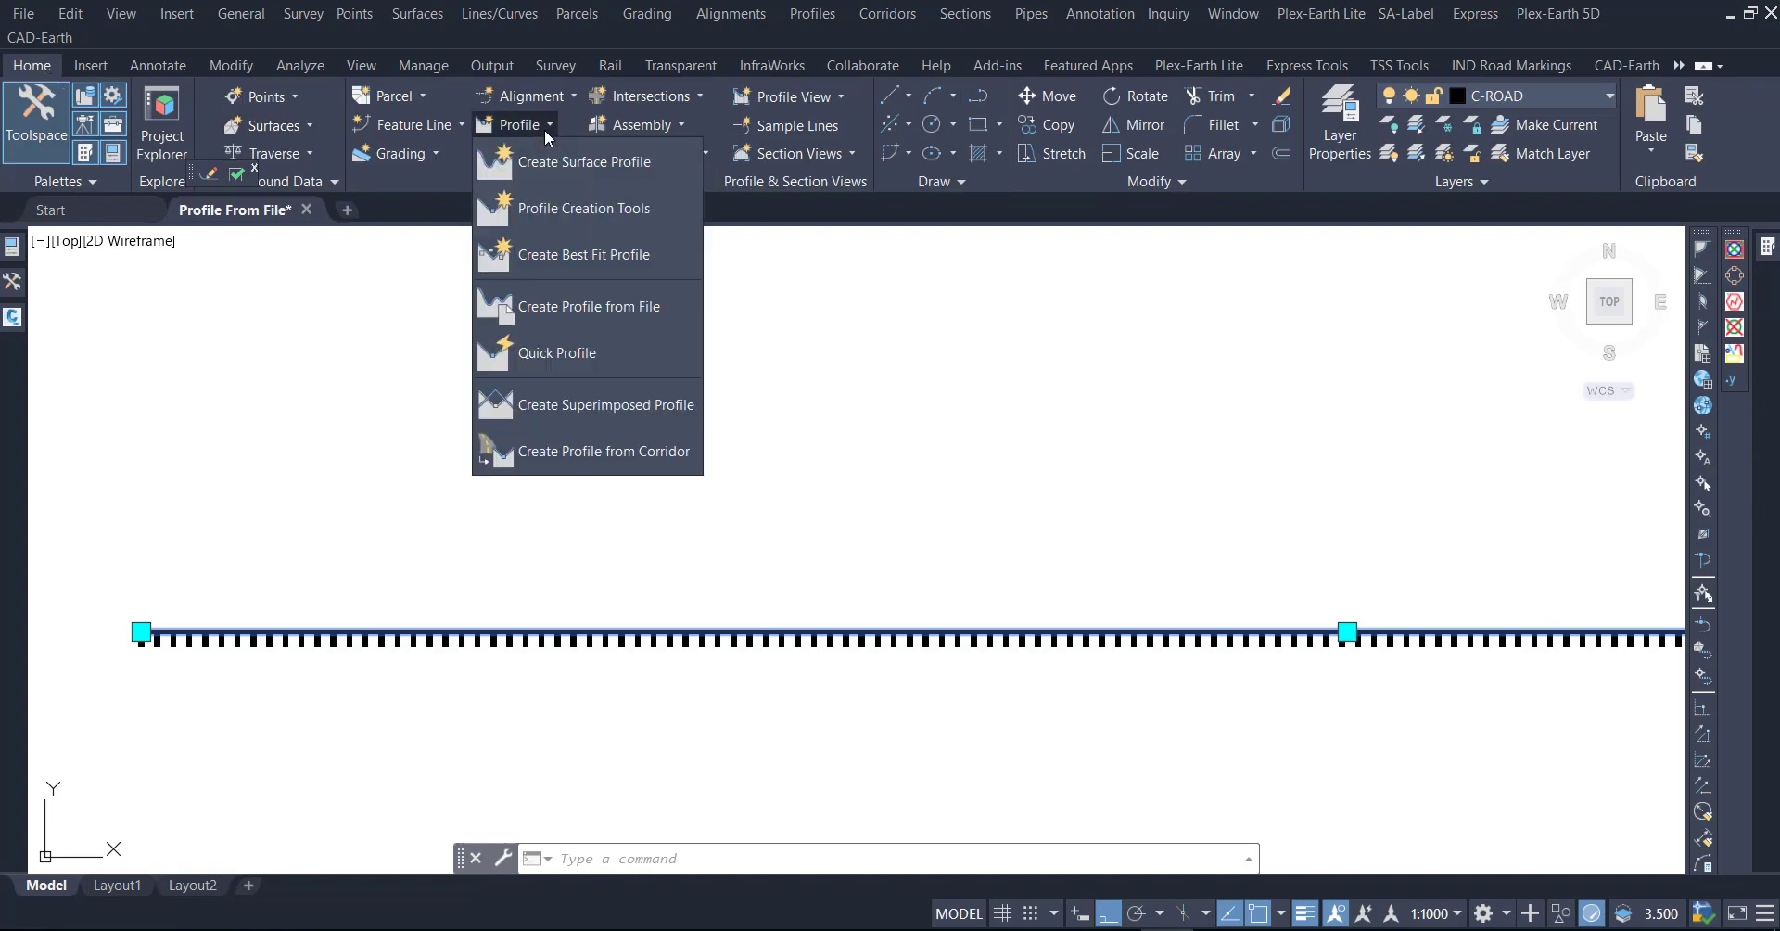
click(617, 312)
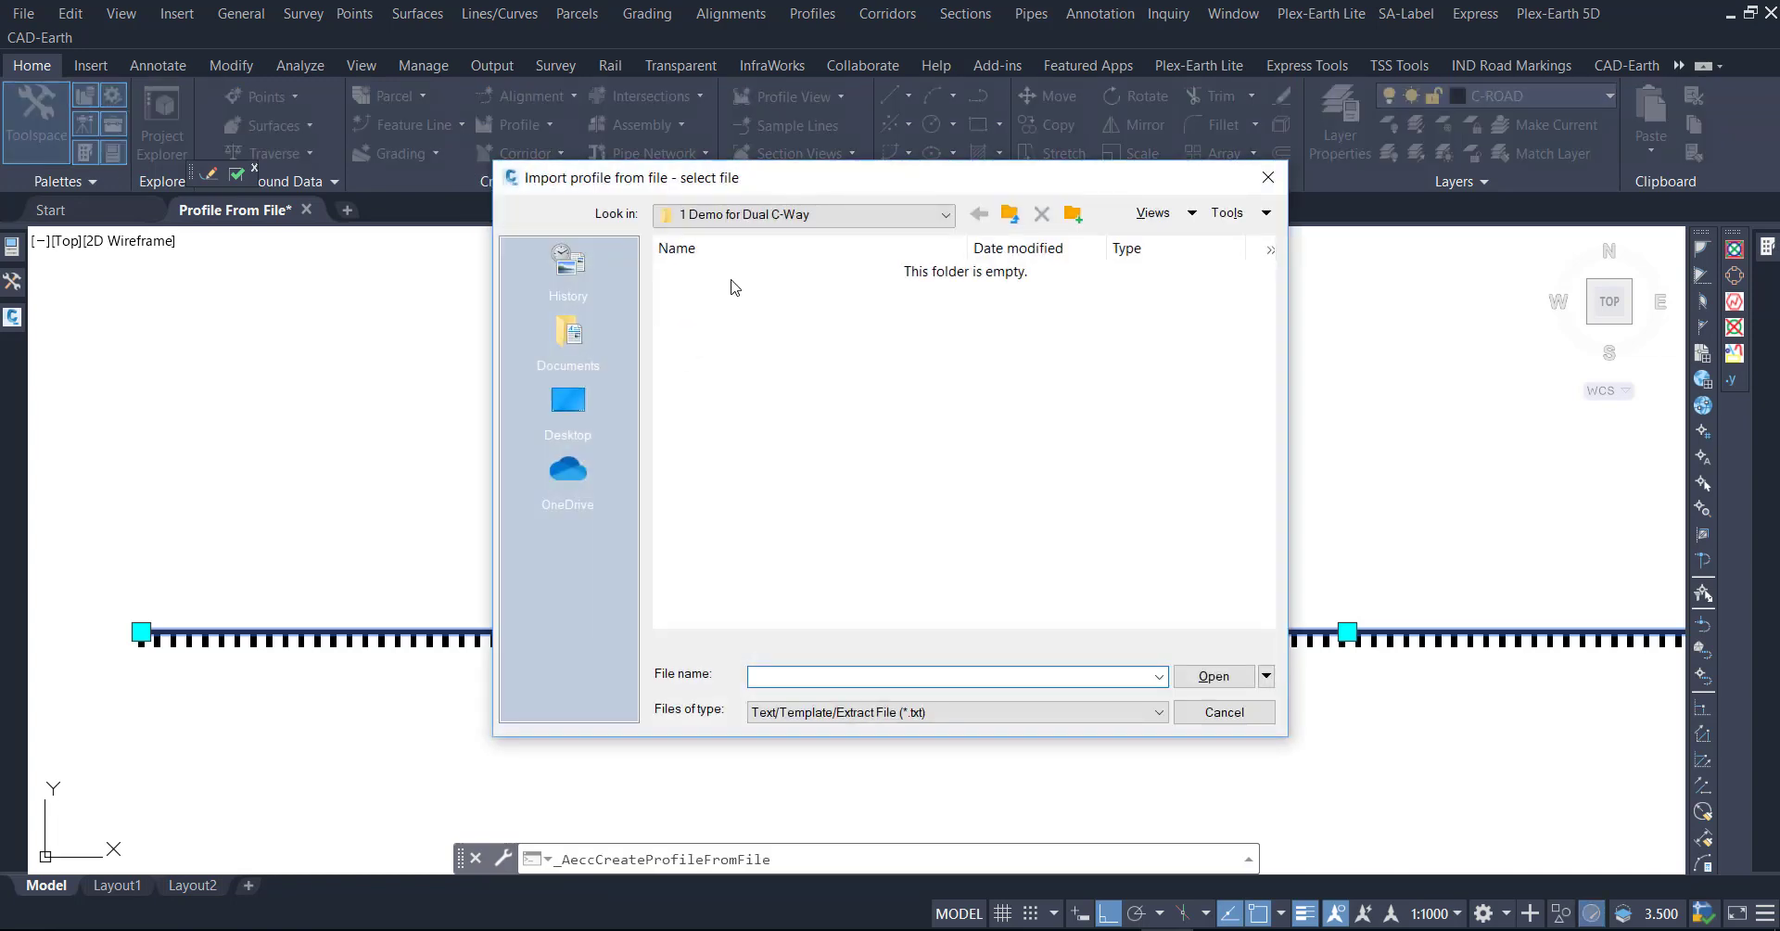
Open Profile 1.txt from the Profile from File Demo folder under Documents as the profile source.
click(568, 343)
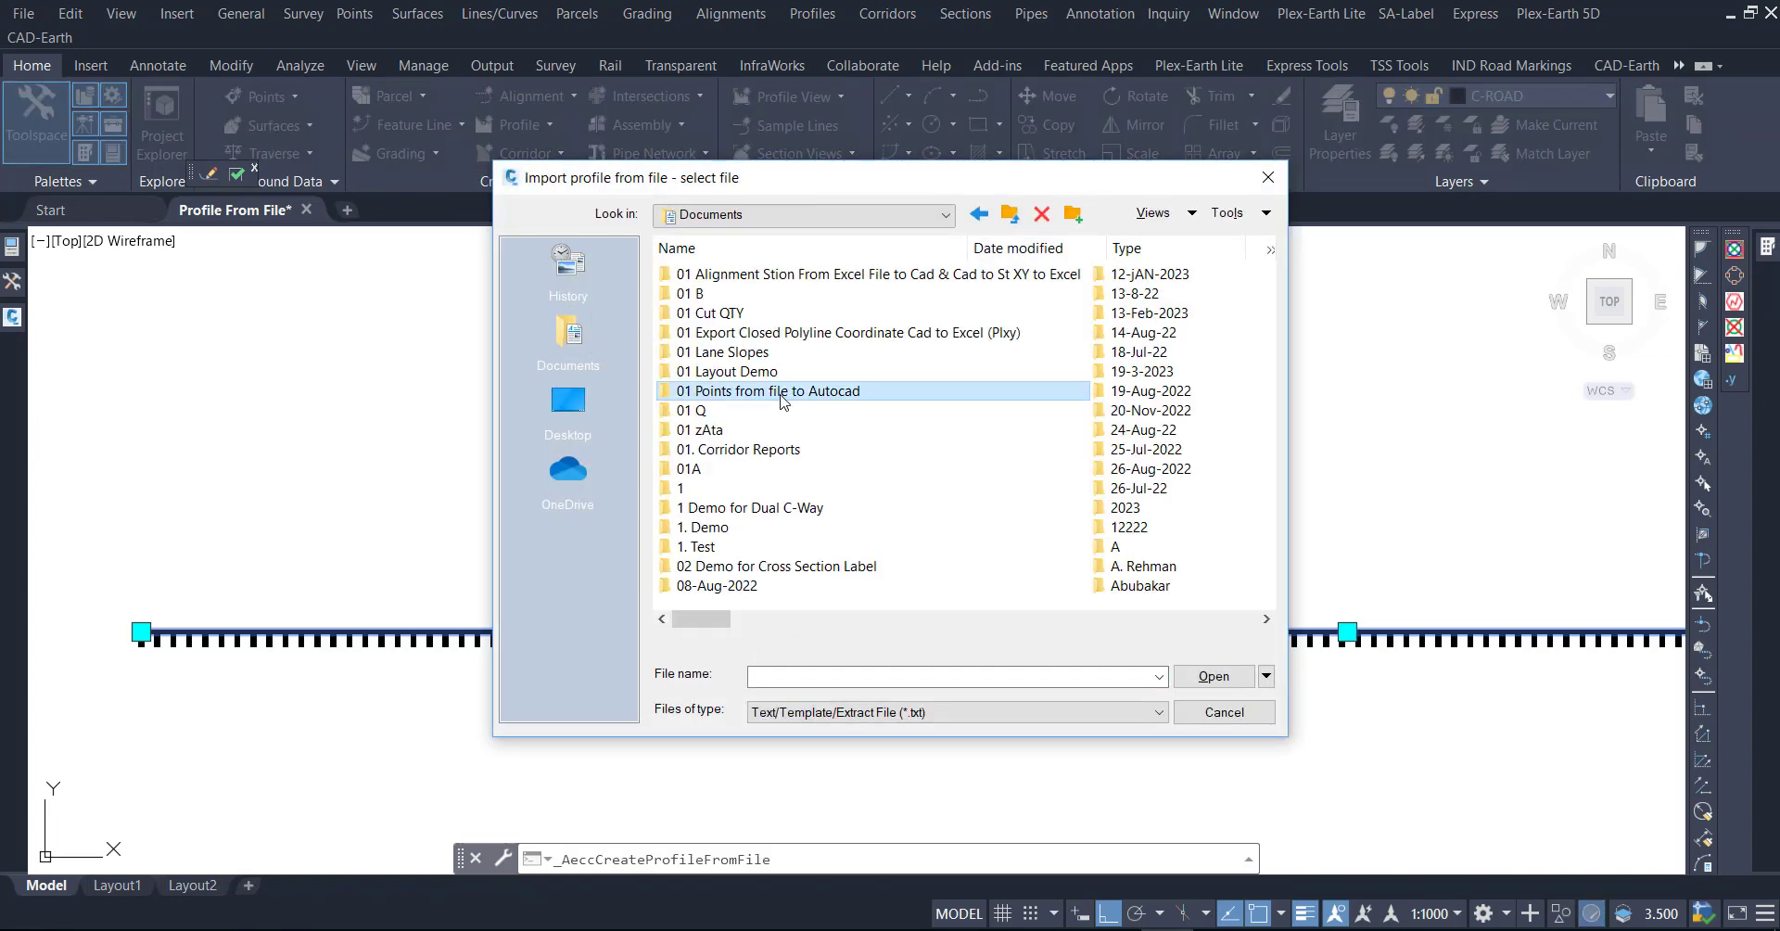
scroll(782, 400, down, 5)
click(732, 546)
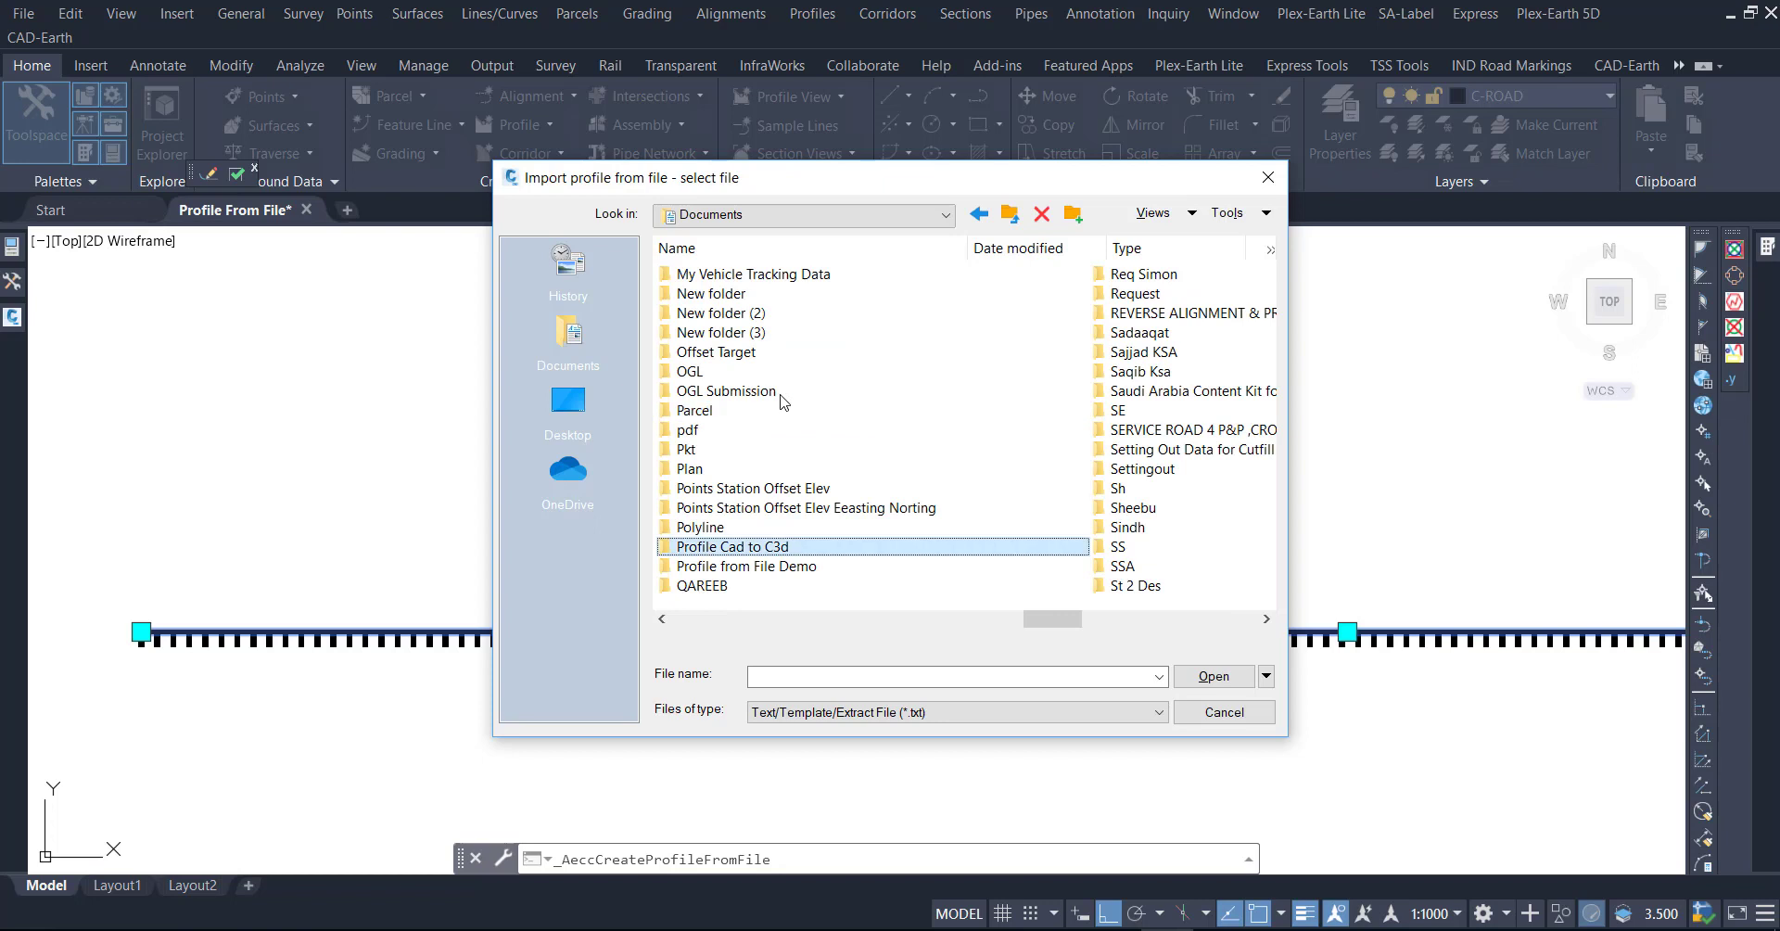
double_click(743, 566)
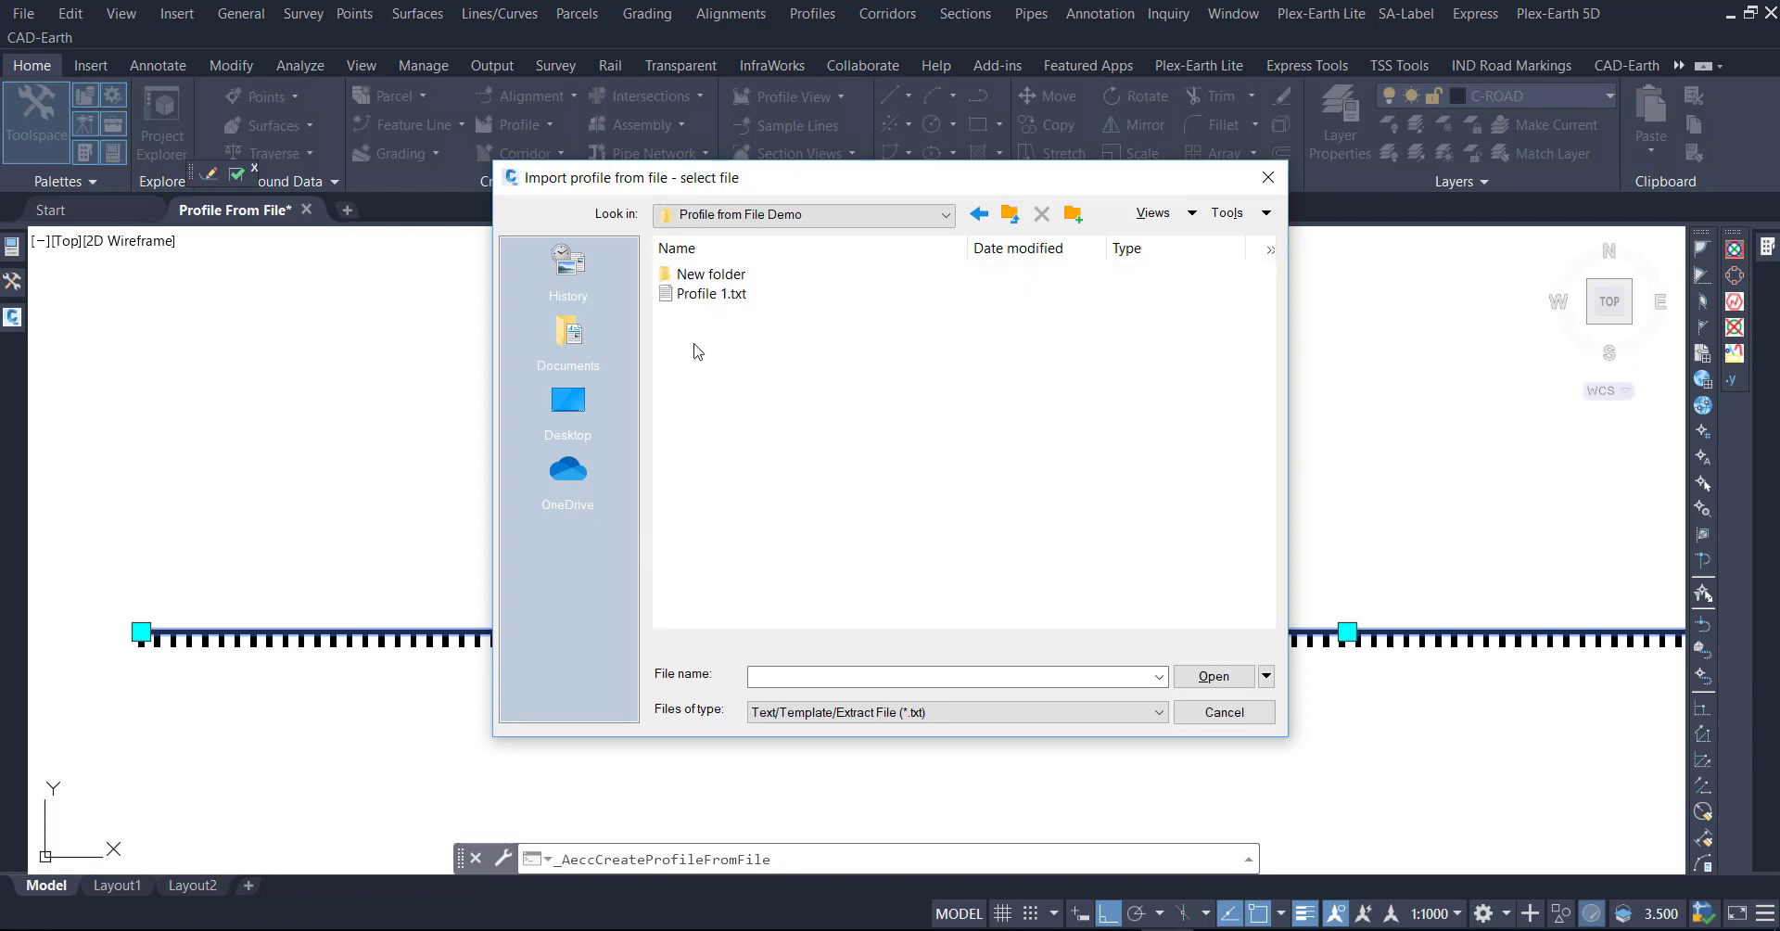
click(709, 294)
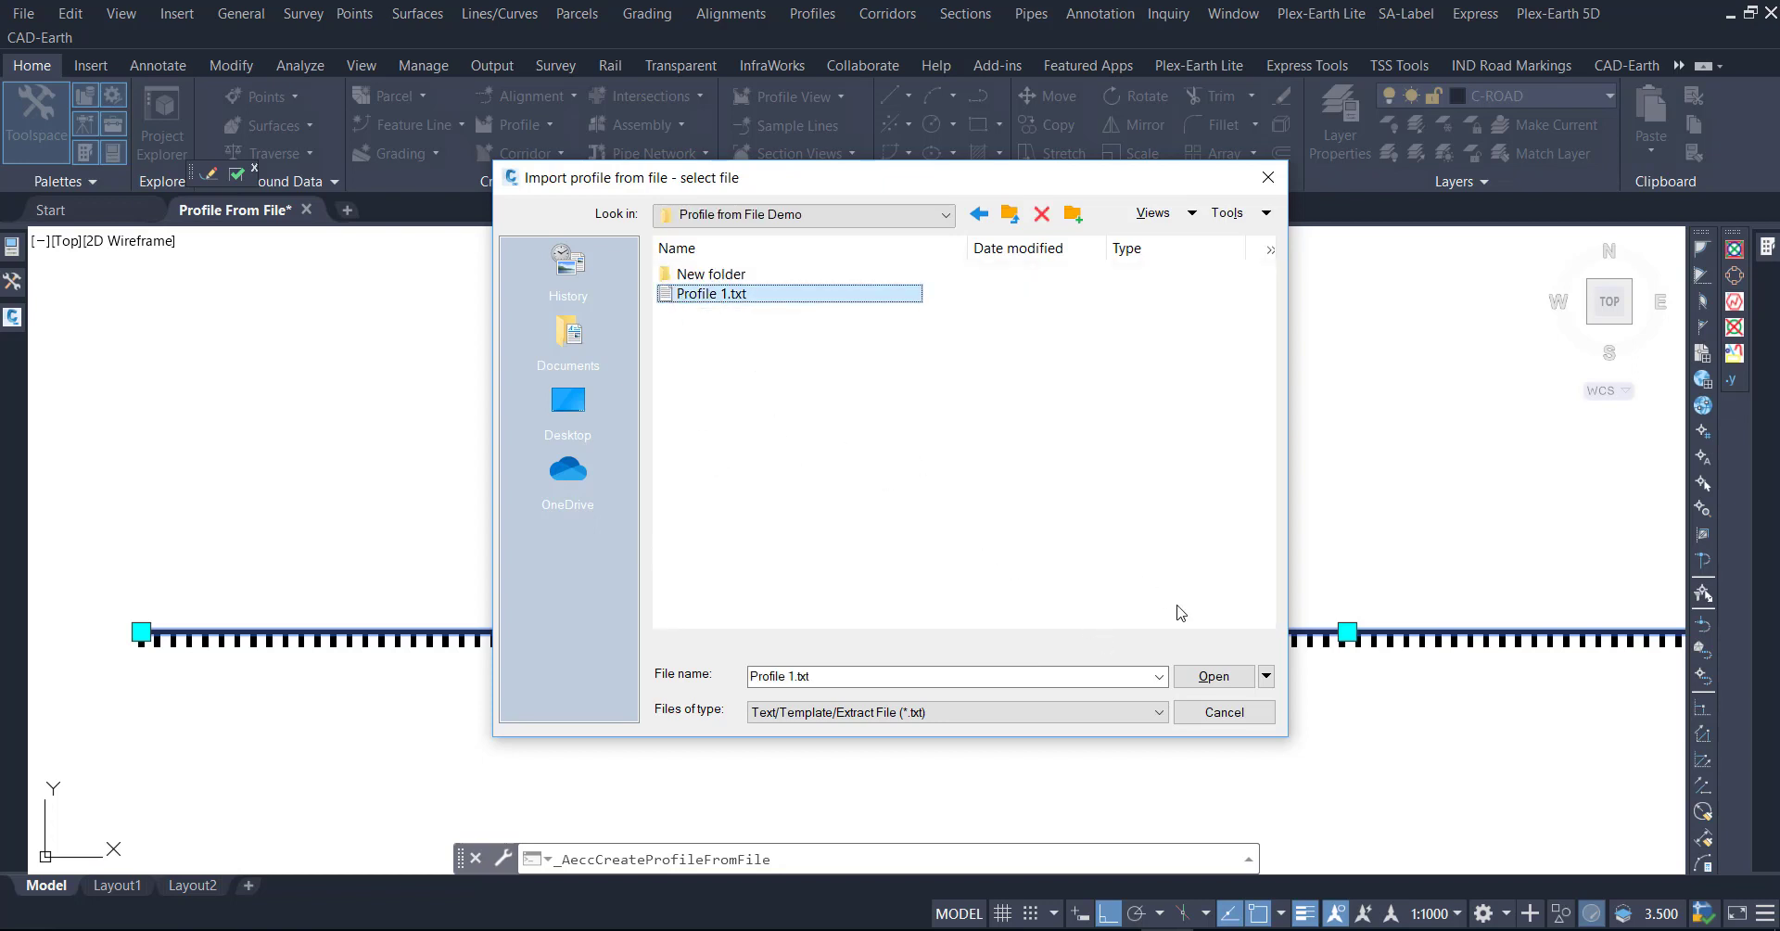
click(1210, 675)
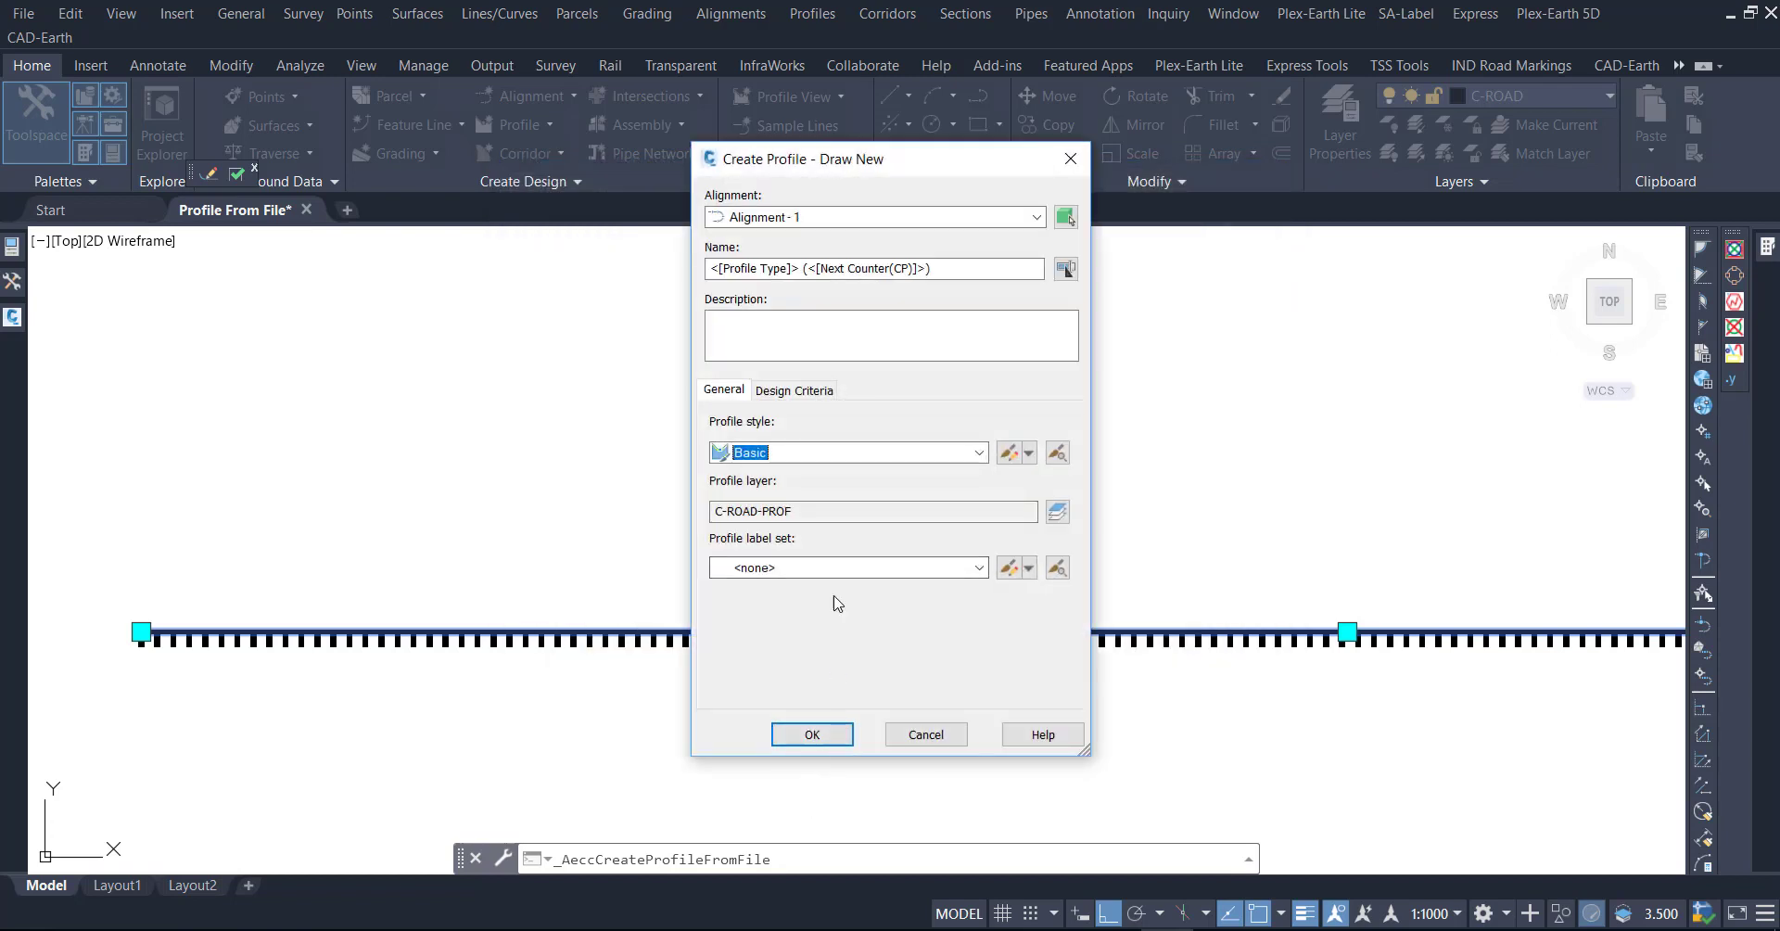
Append "des" to the profile name and create the profile with the PGL style and AL KAPOON label set.
click(948, 272)
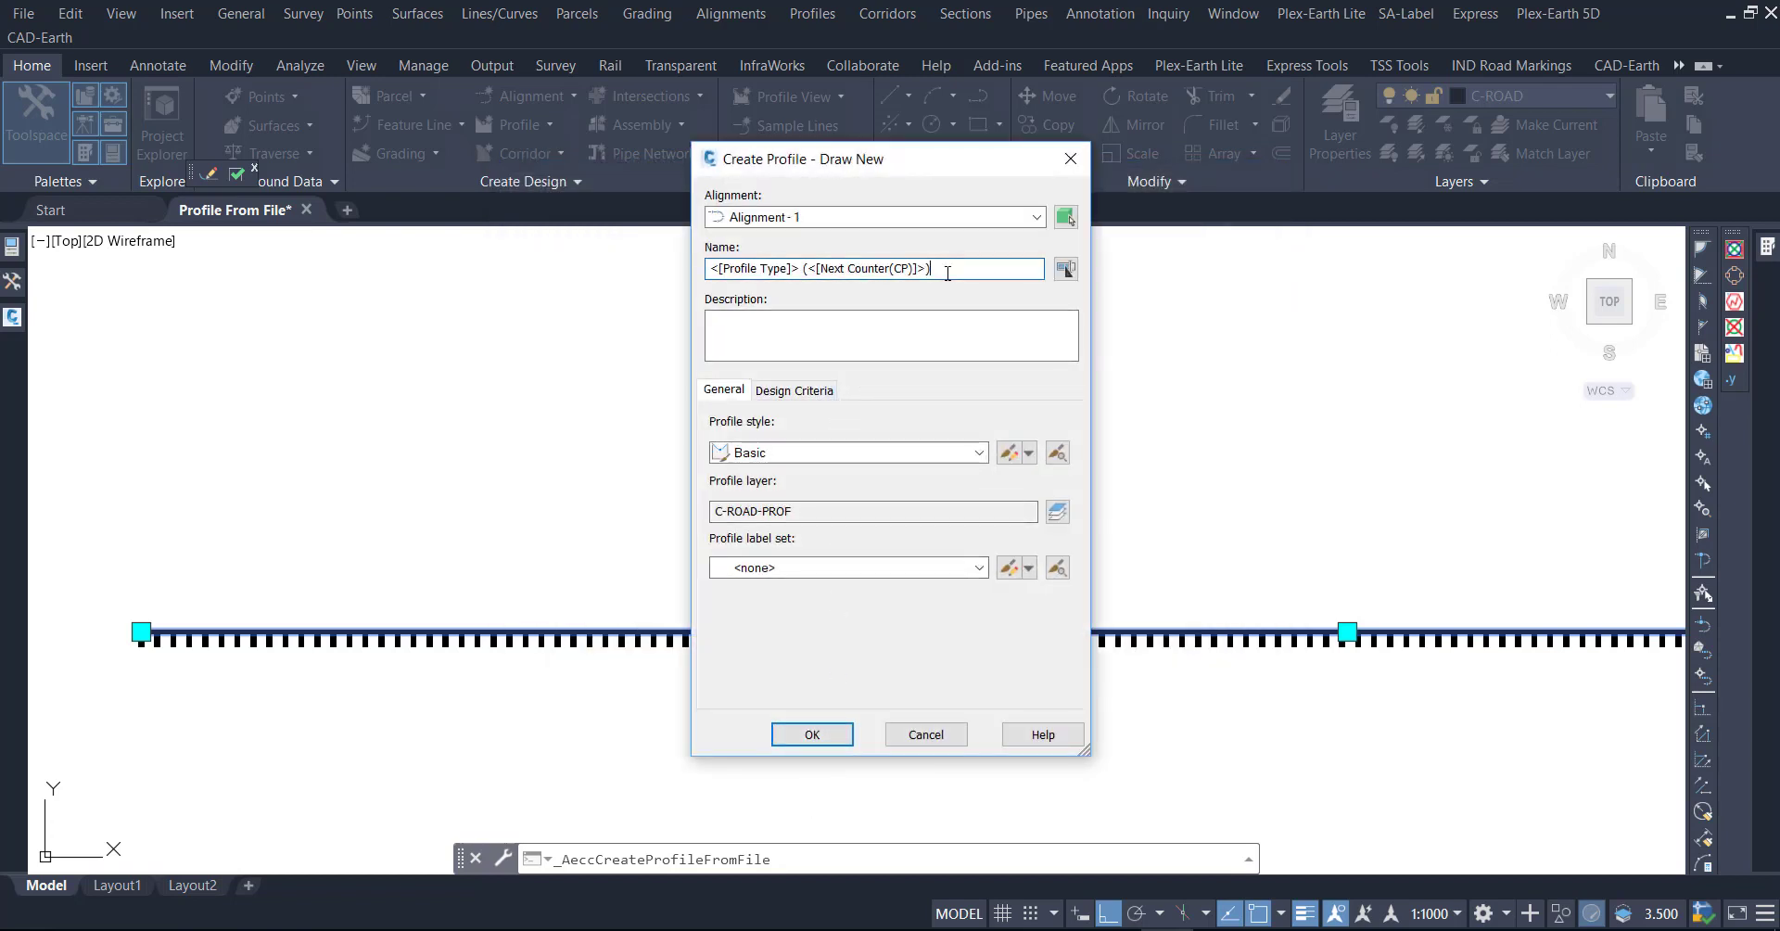
text(des)
click(828, 454)
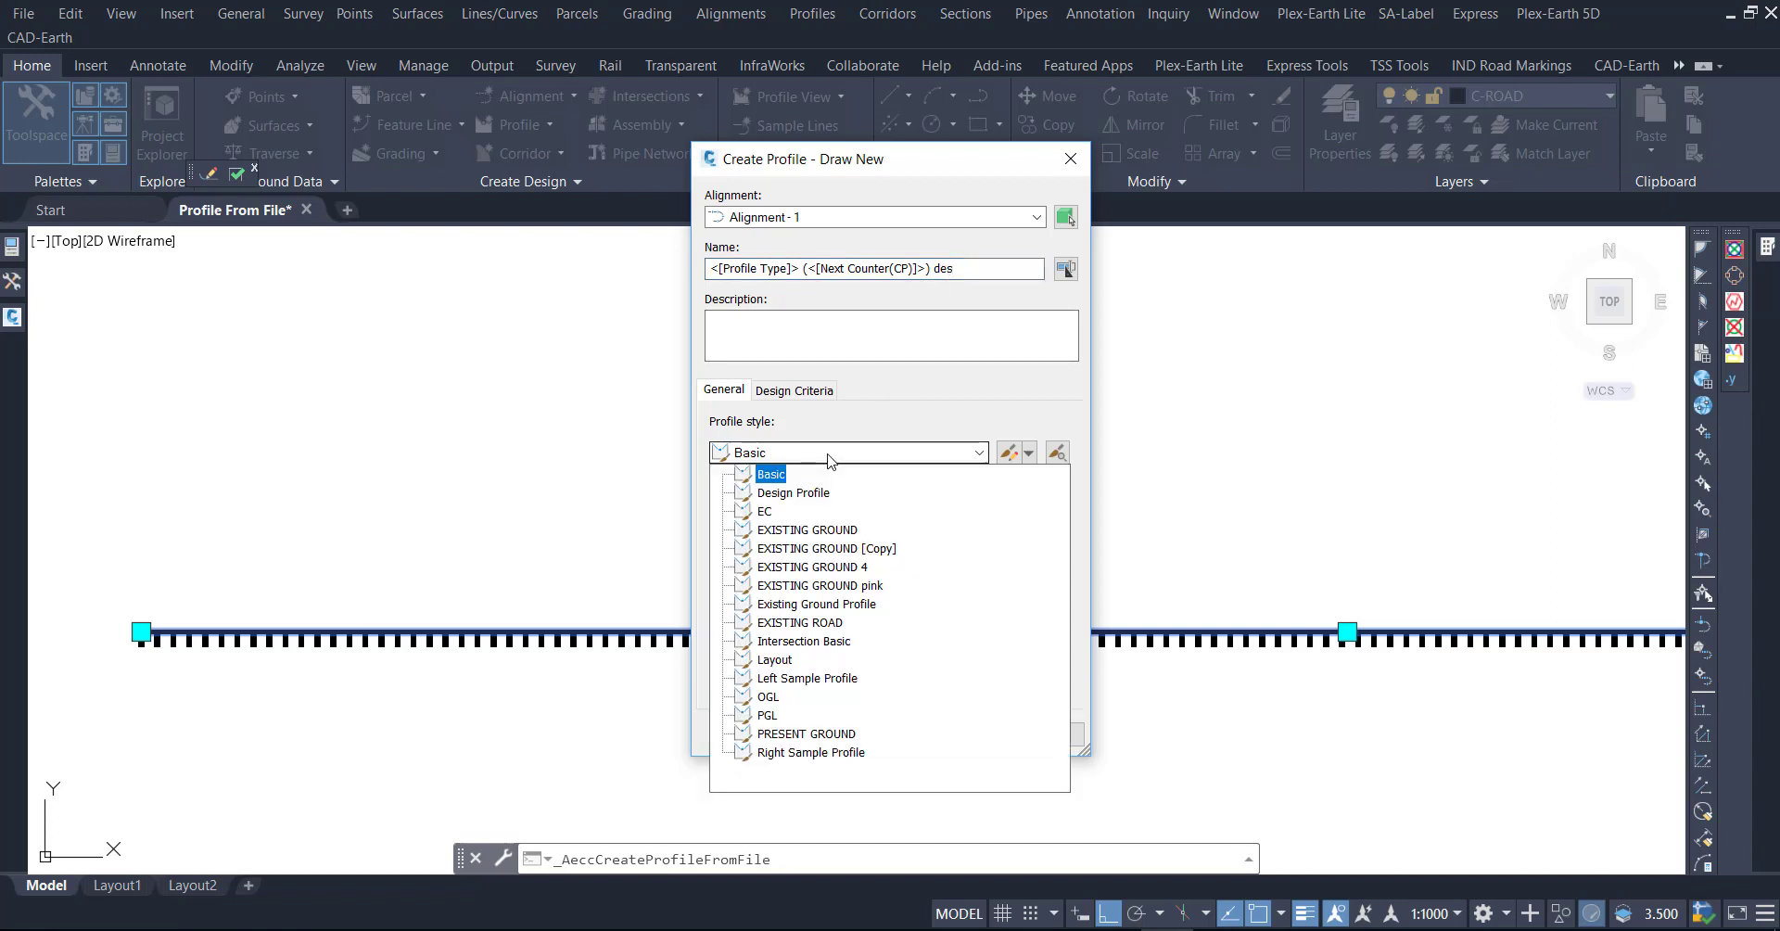
click(762, 715)
click(800, 565)
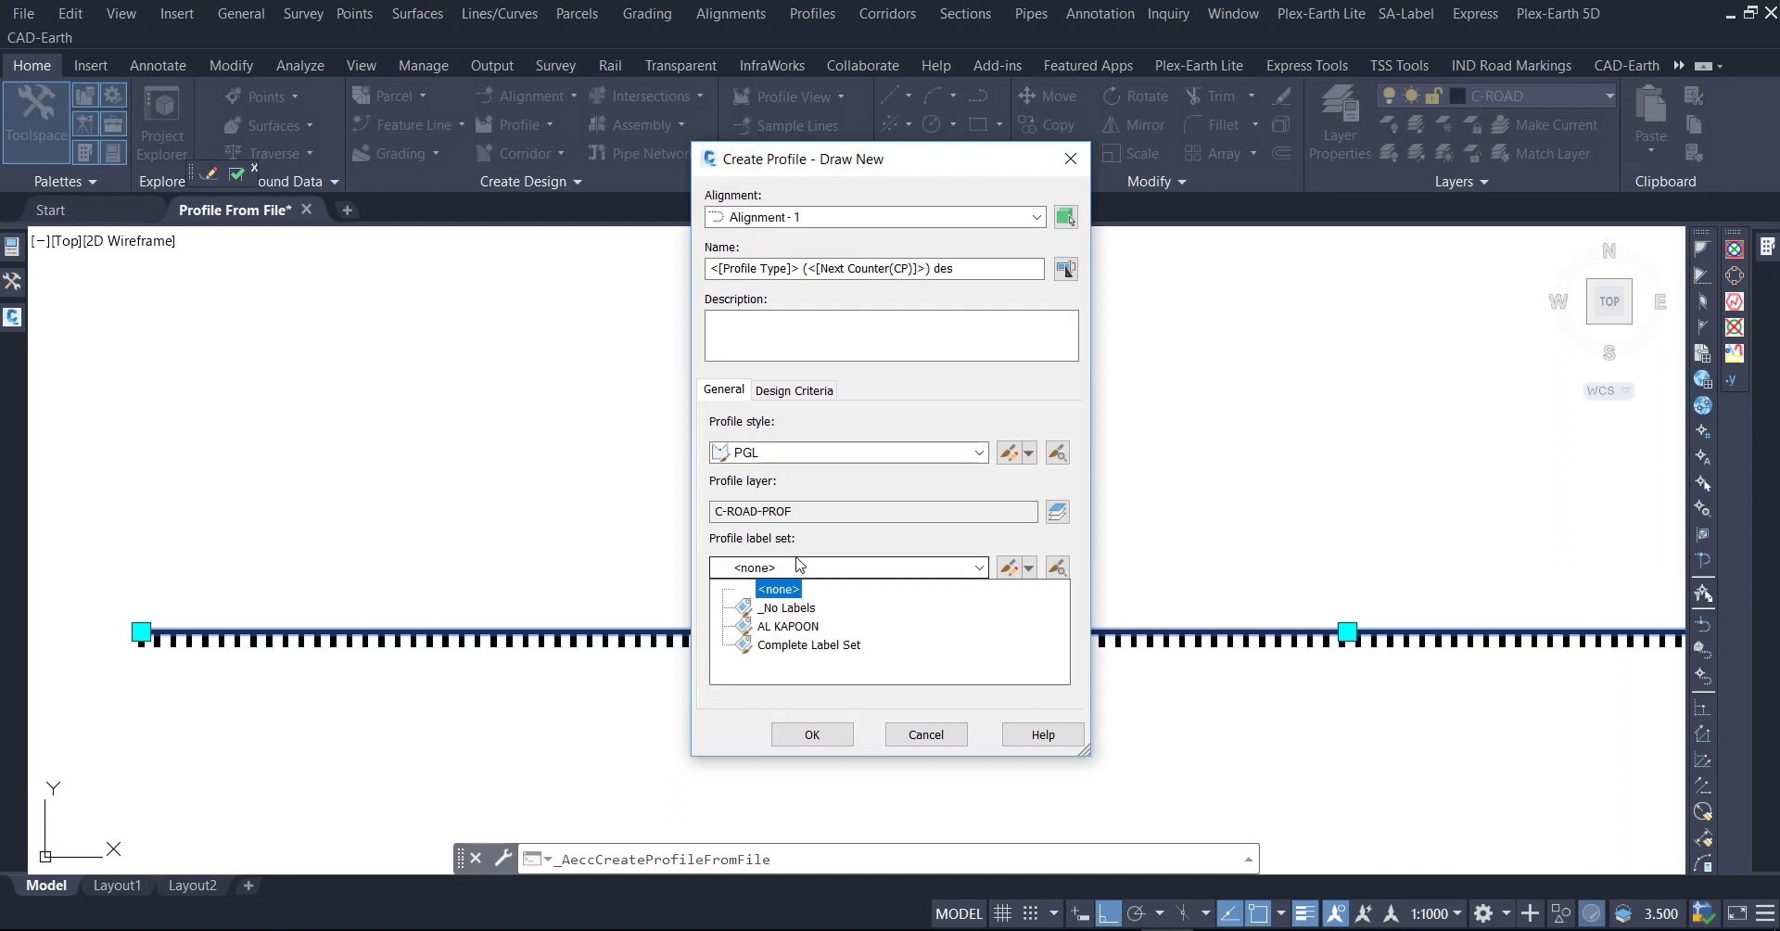
click(799, 627)
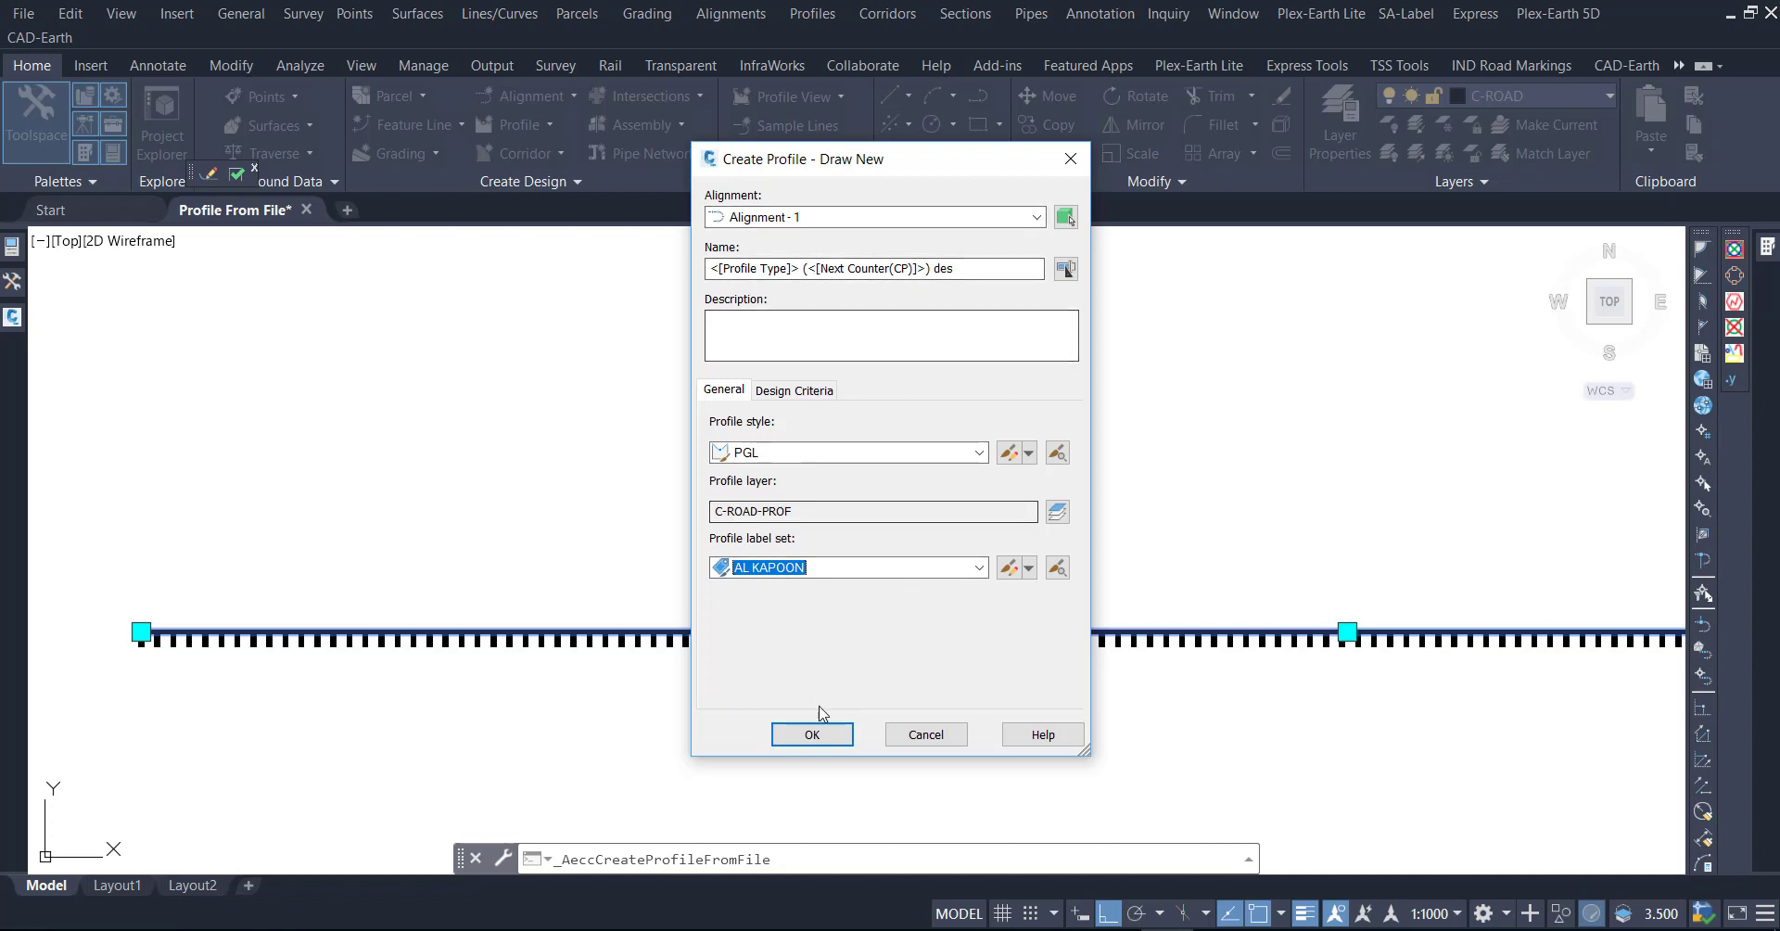
click(813, 735)
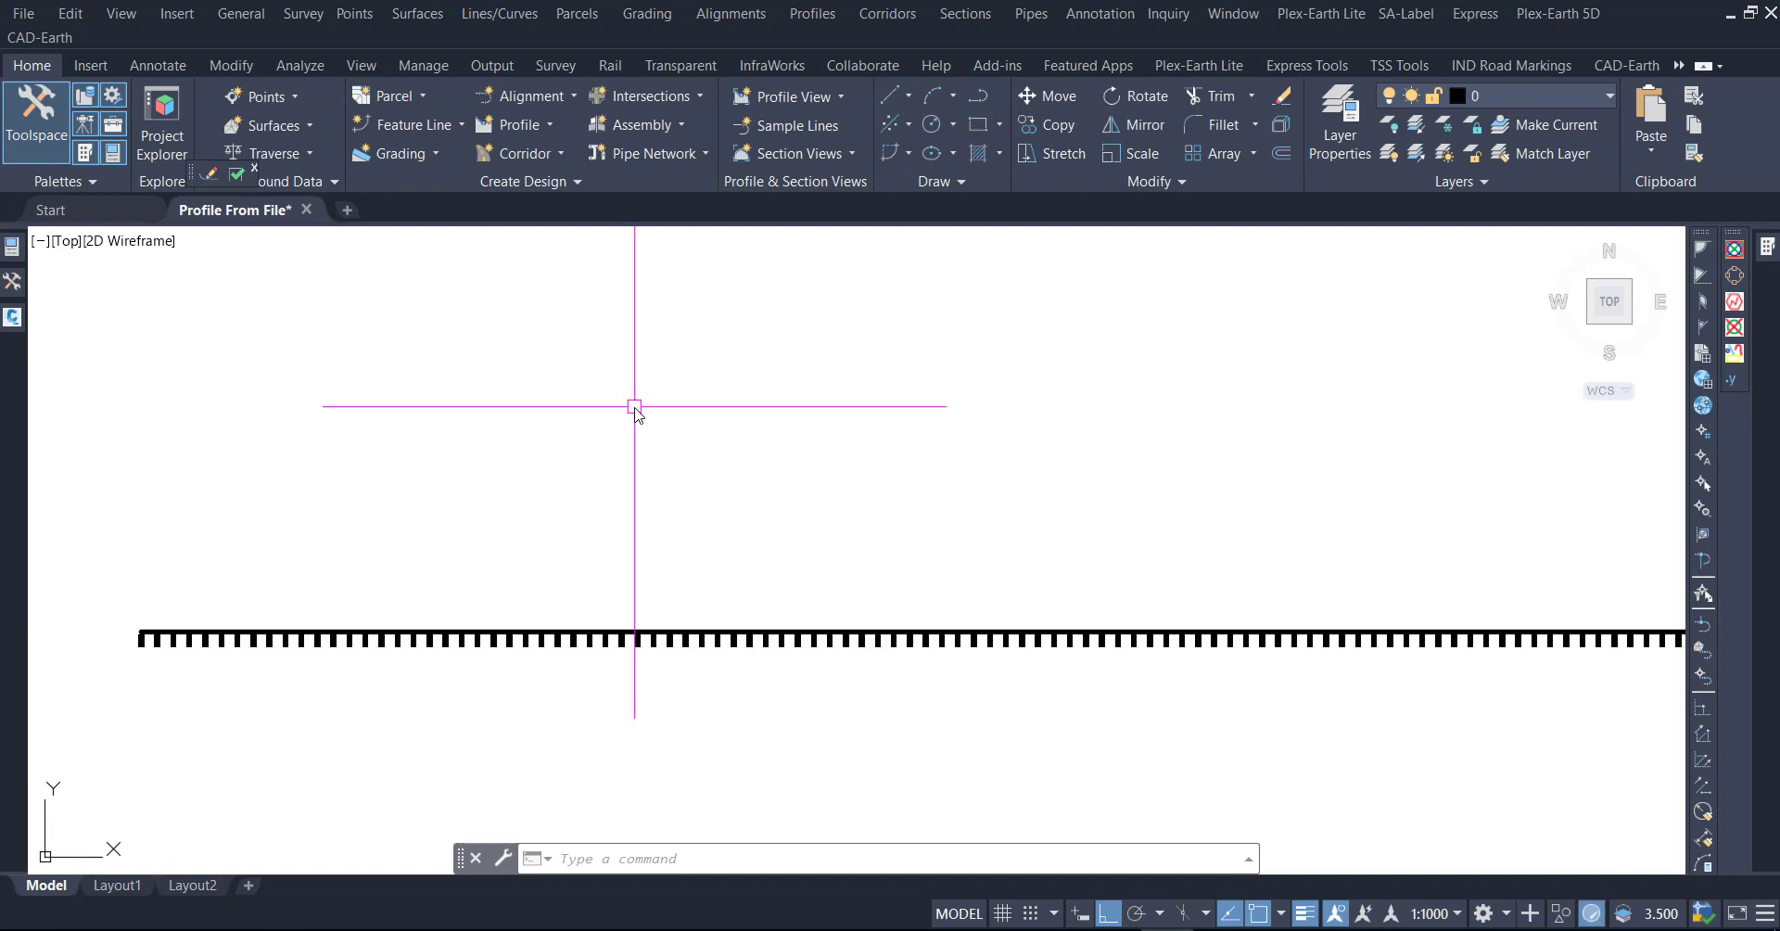
Run Create Surface Profile, select the File (1) des profile and start drawing the profiles in a profile view.
click(547, 125)
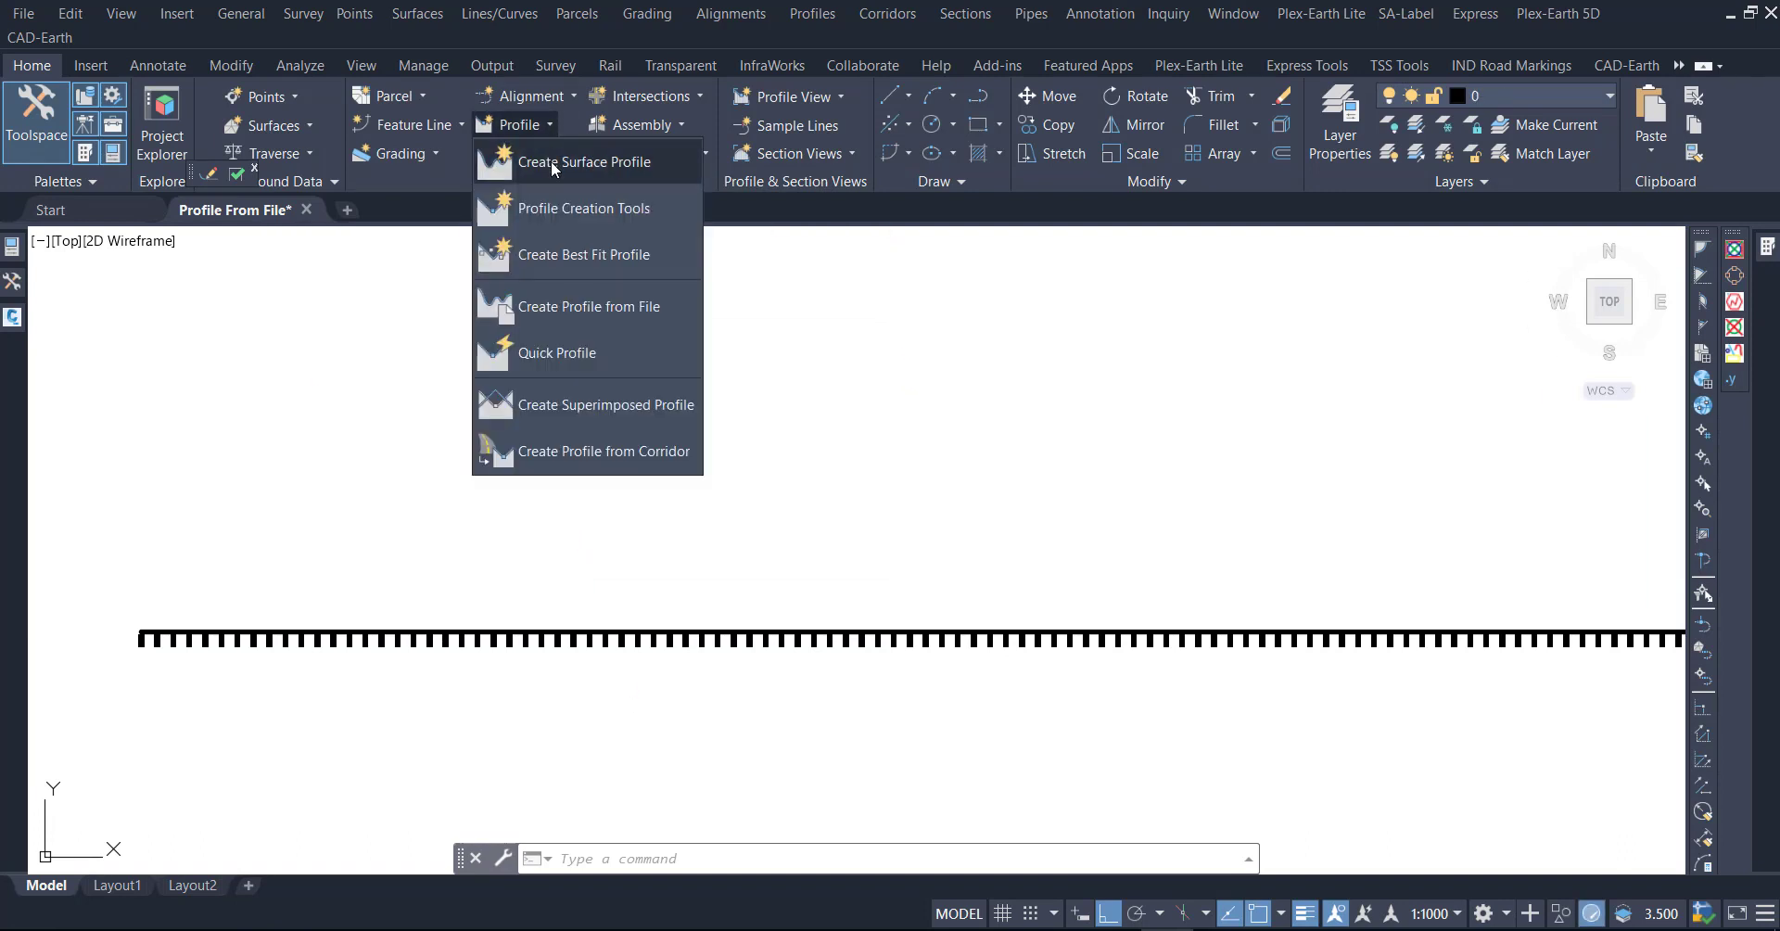
click(550, 161)
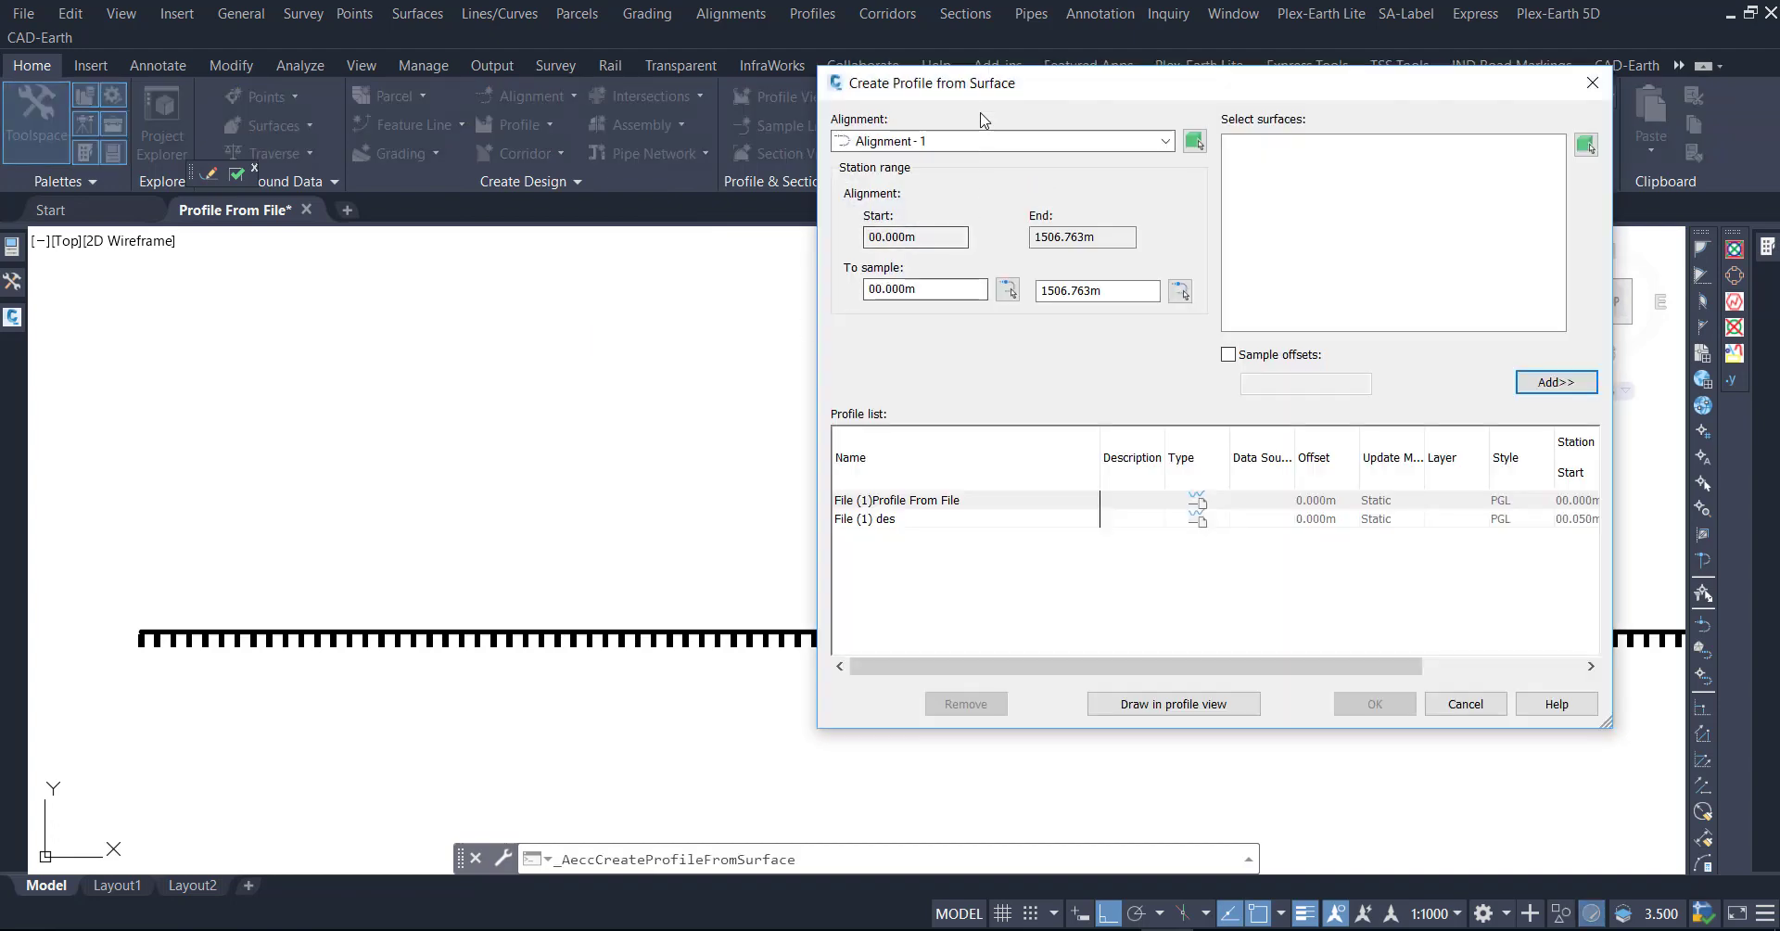
drag(969, 82, 651, 3)
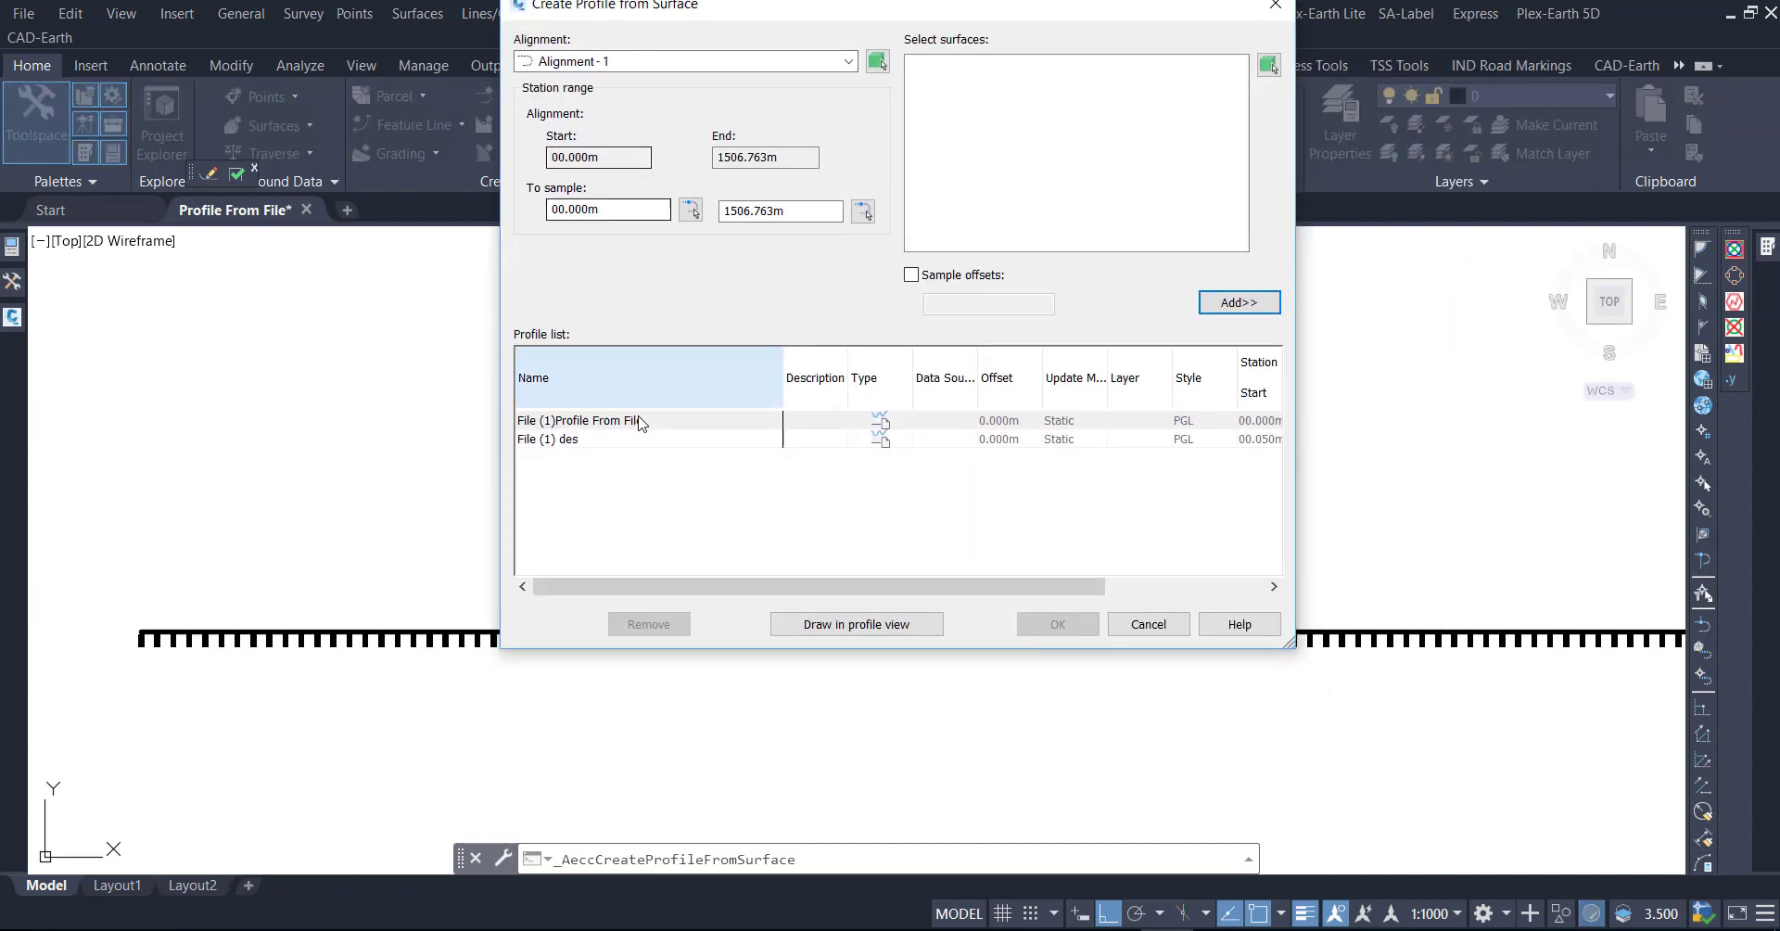
click(594, 439)
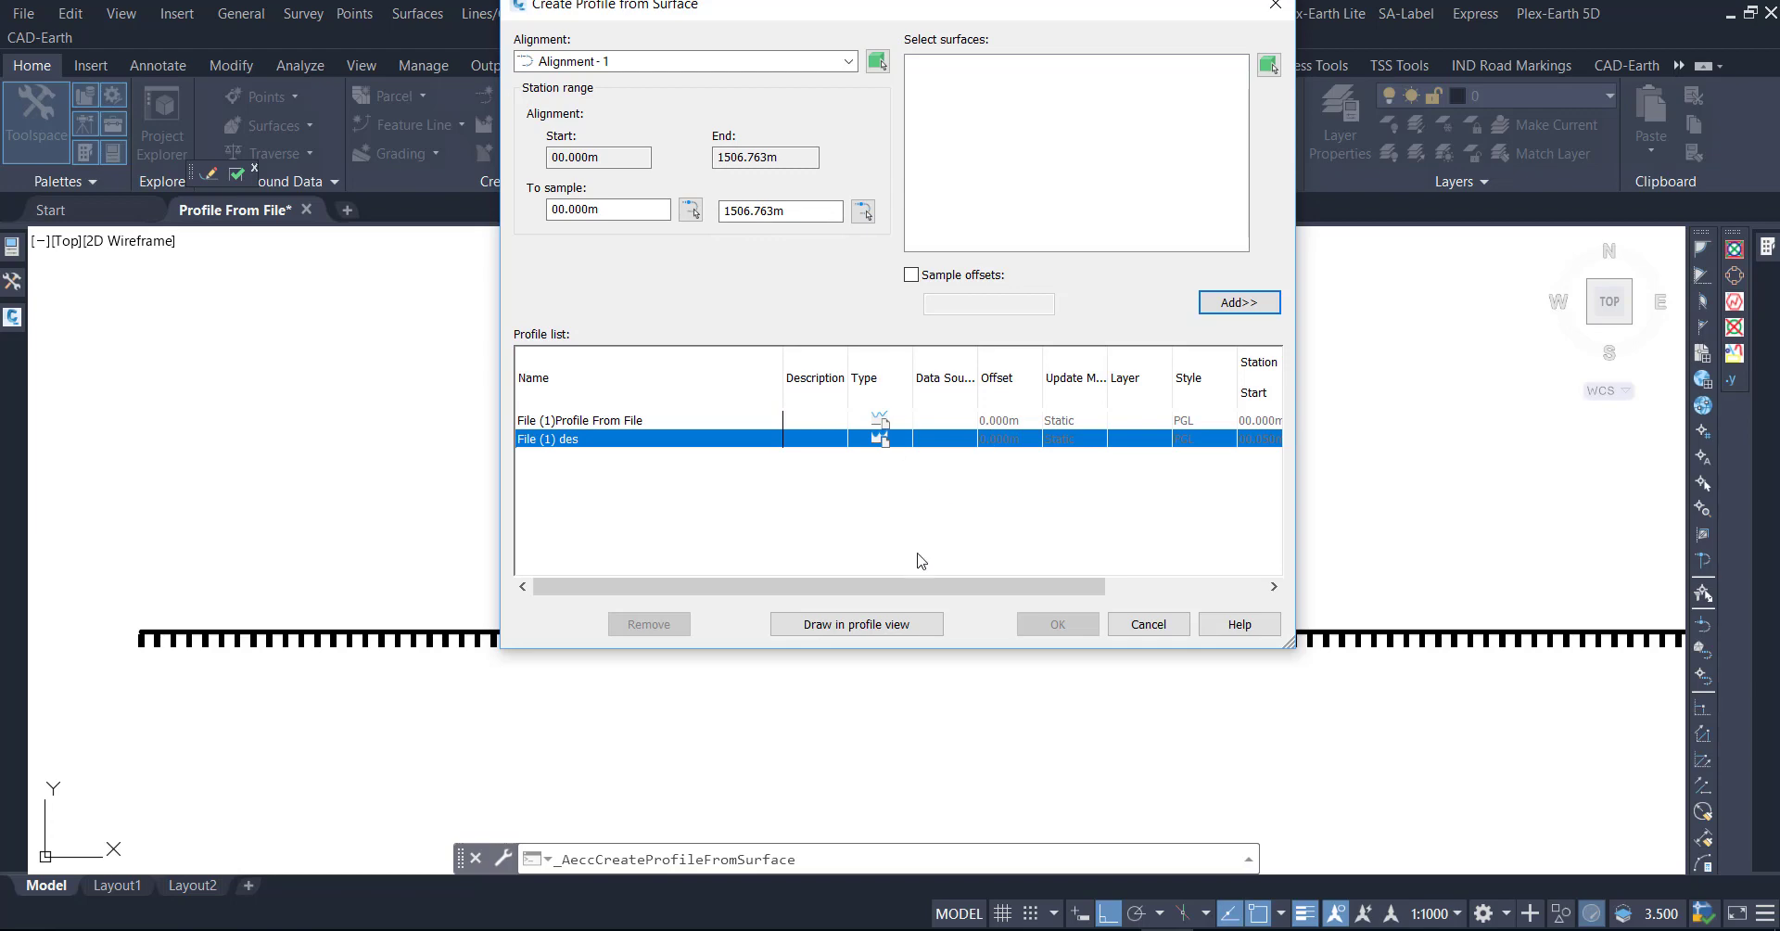
click(857, 627)
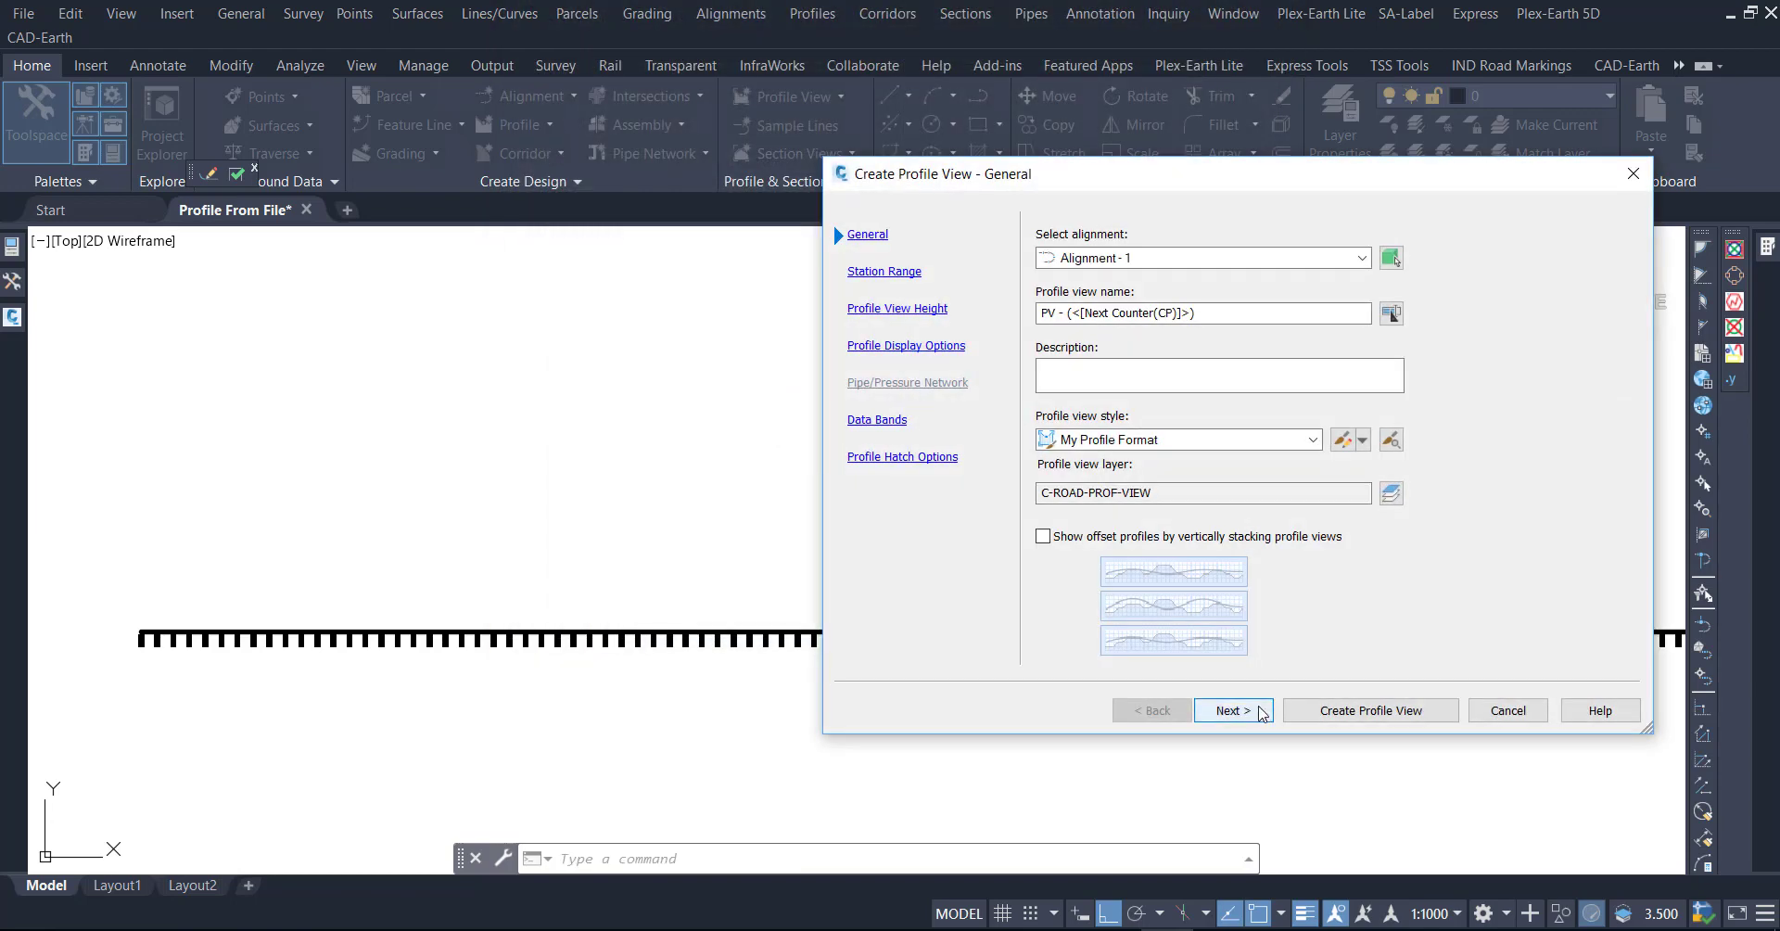
Append "design" to the profile view name and accept the automatic station range and profile view height.
click(1235, 321)
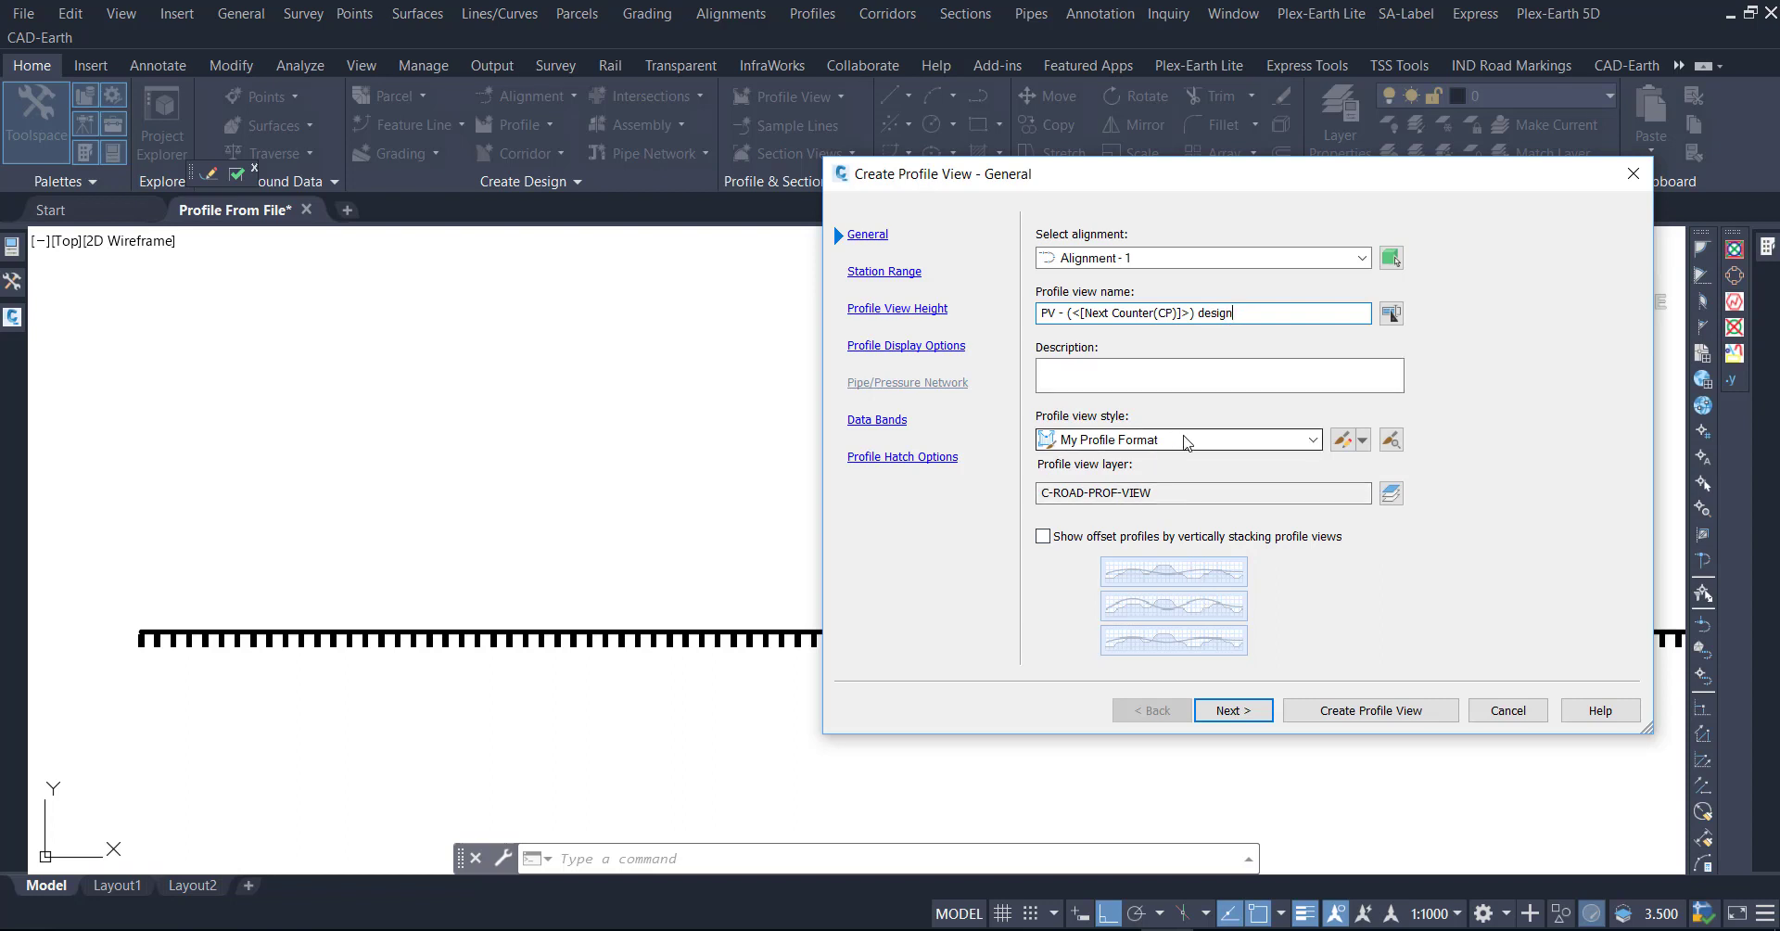
click(1233, 711)
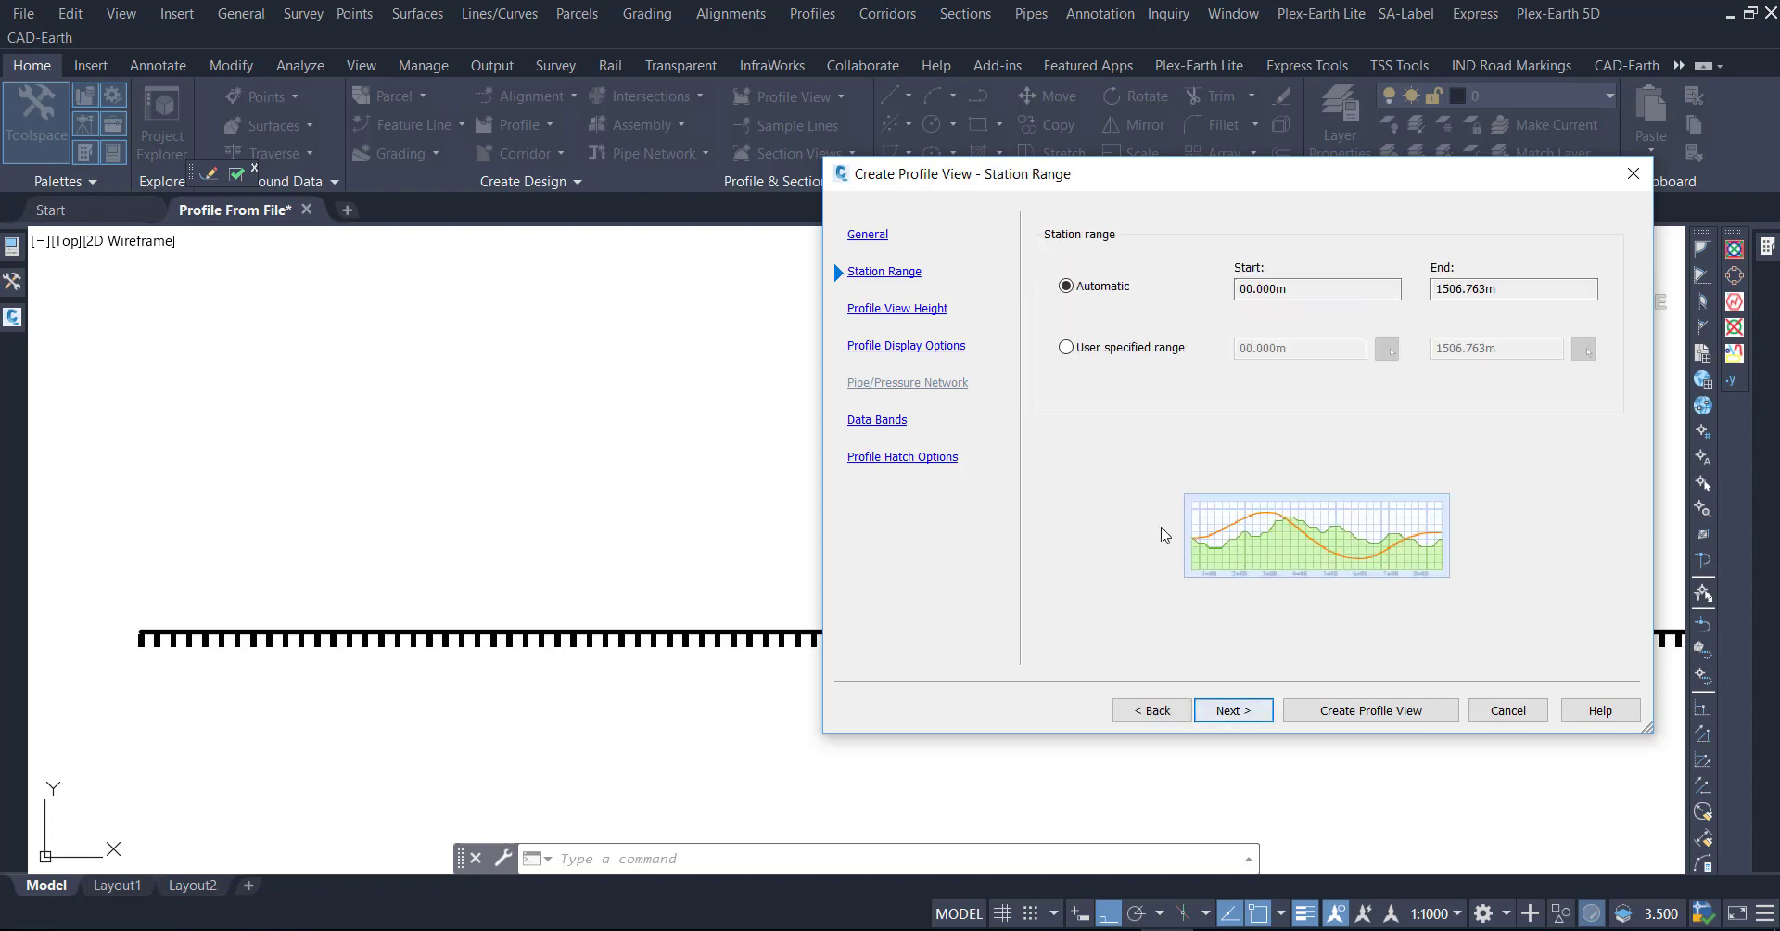
click(1228, 714)
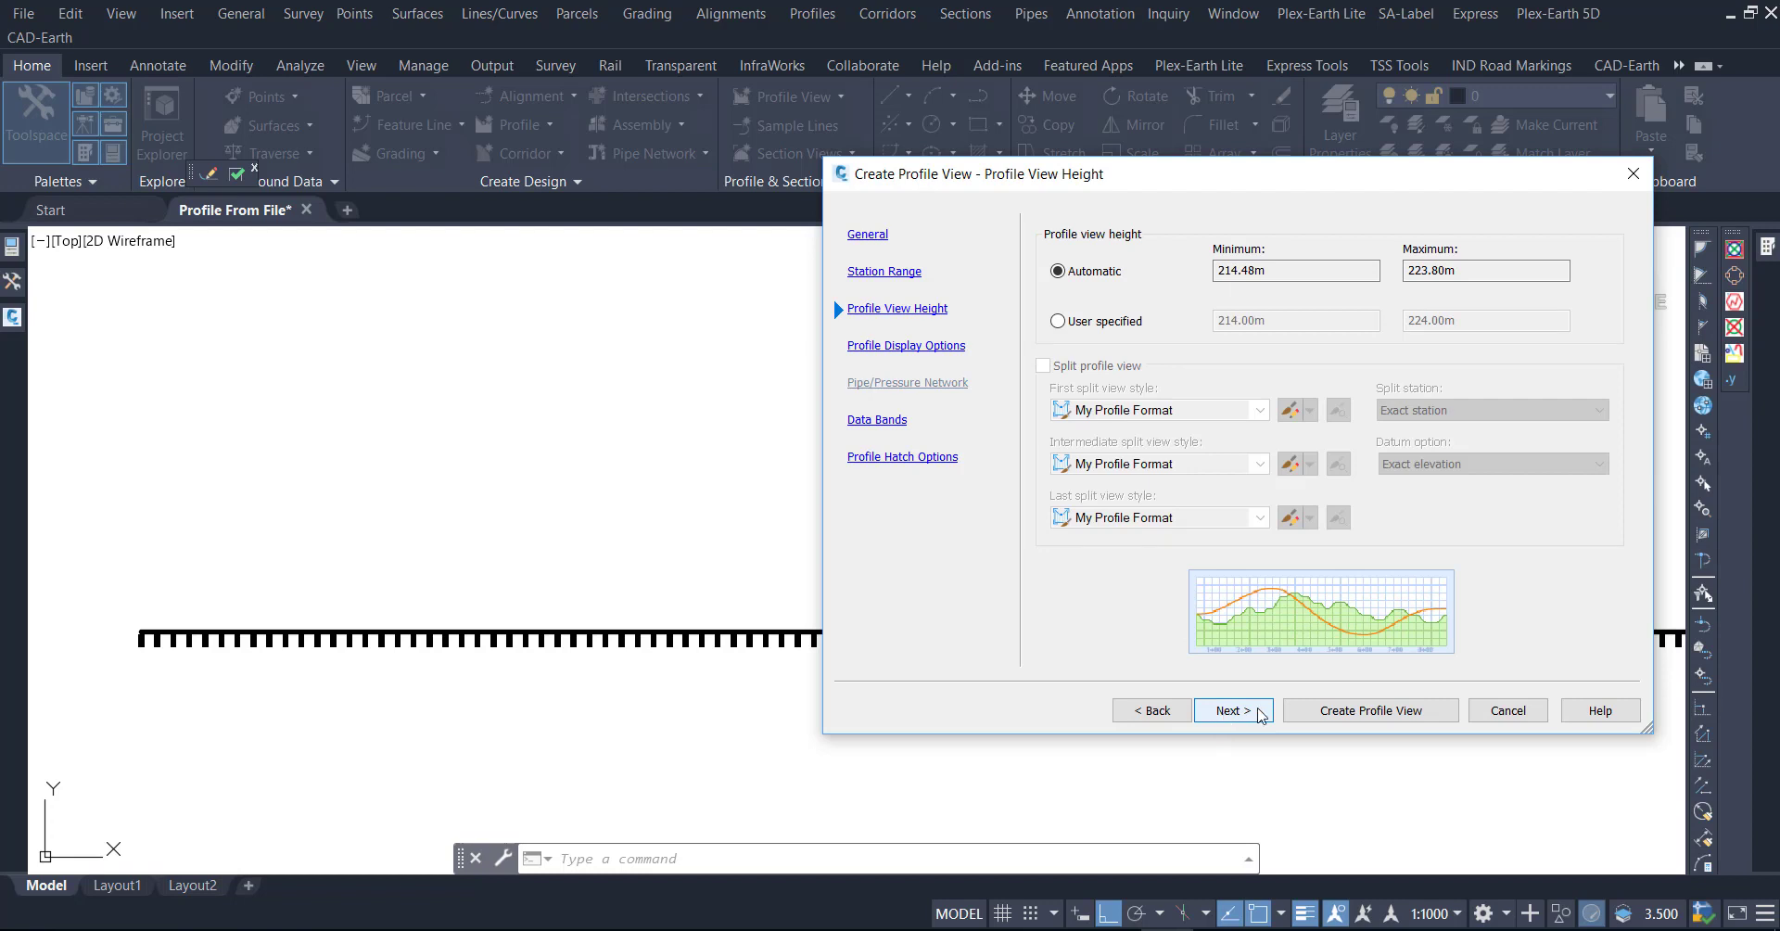
click(1261, 713)
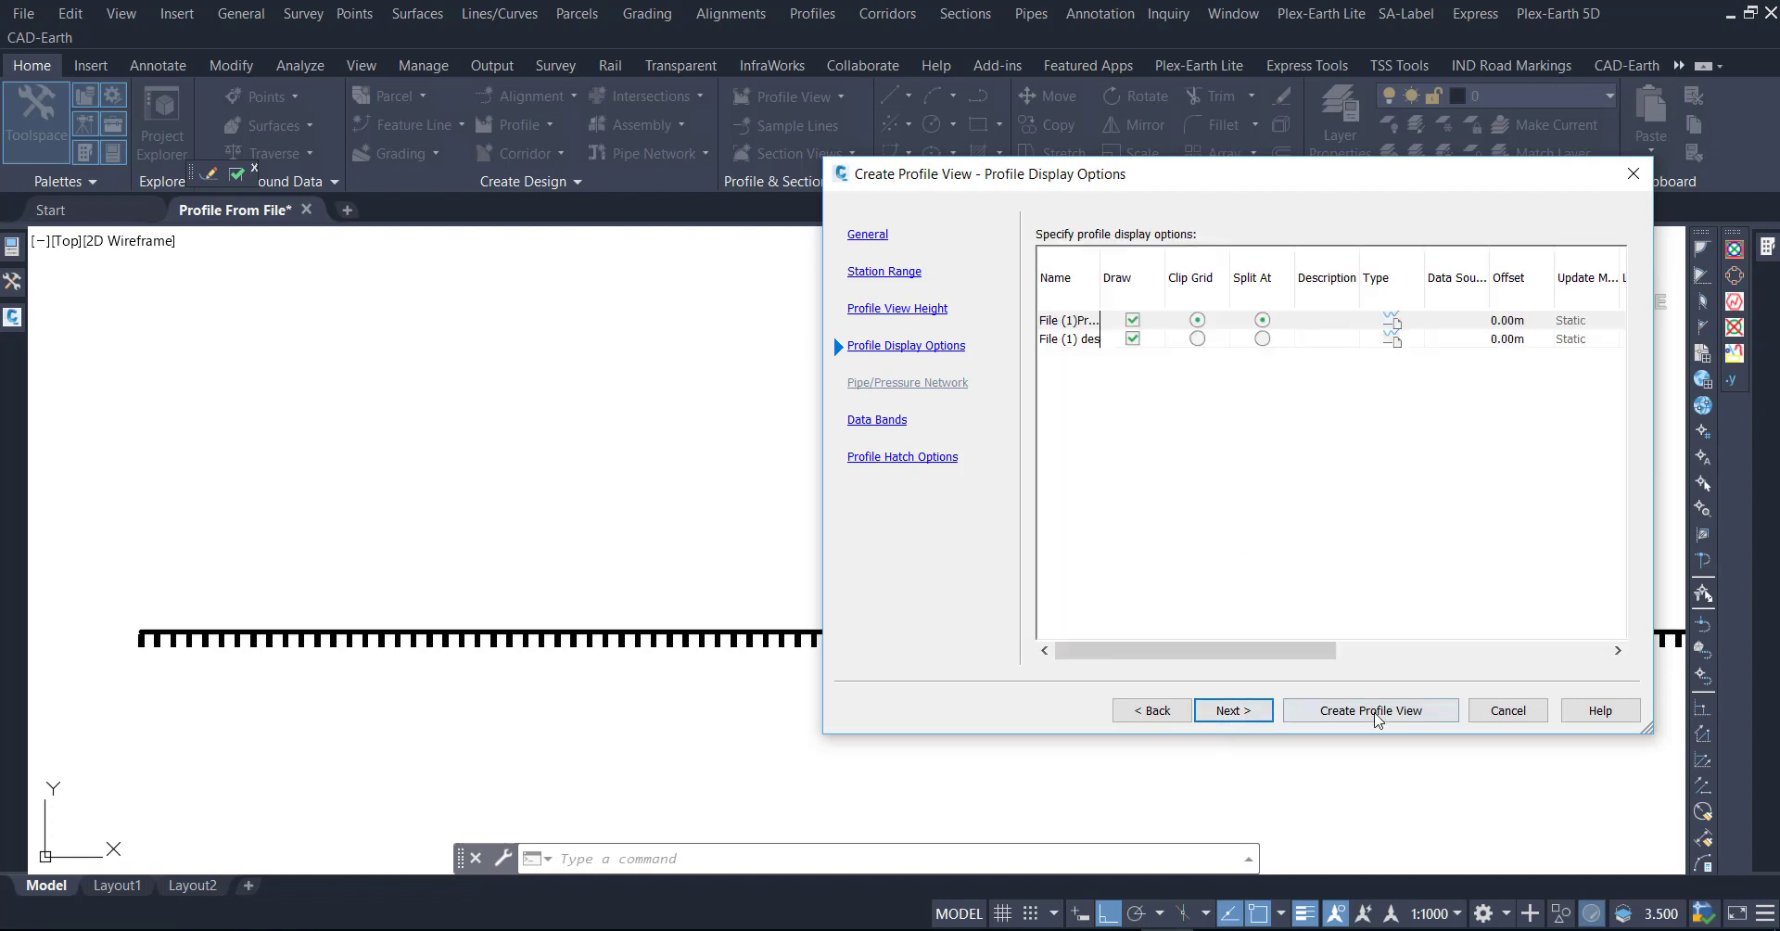
Exclude the original File (1) profile from drawing and make File (1) des the clip grid and split profile.
click(1132, 320)
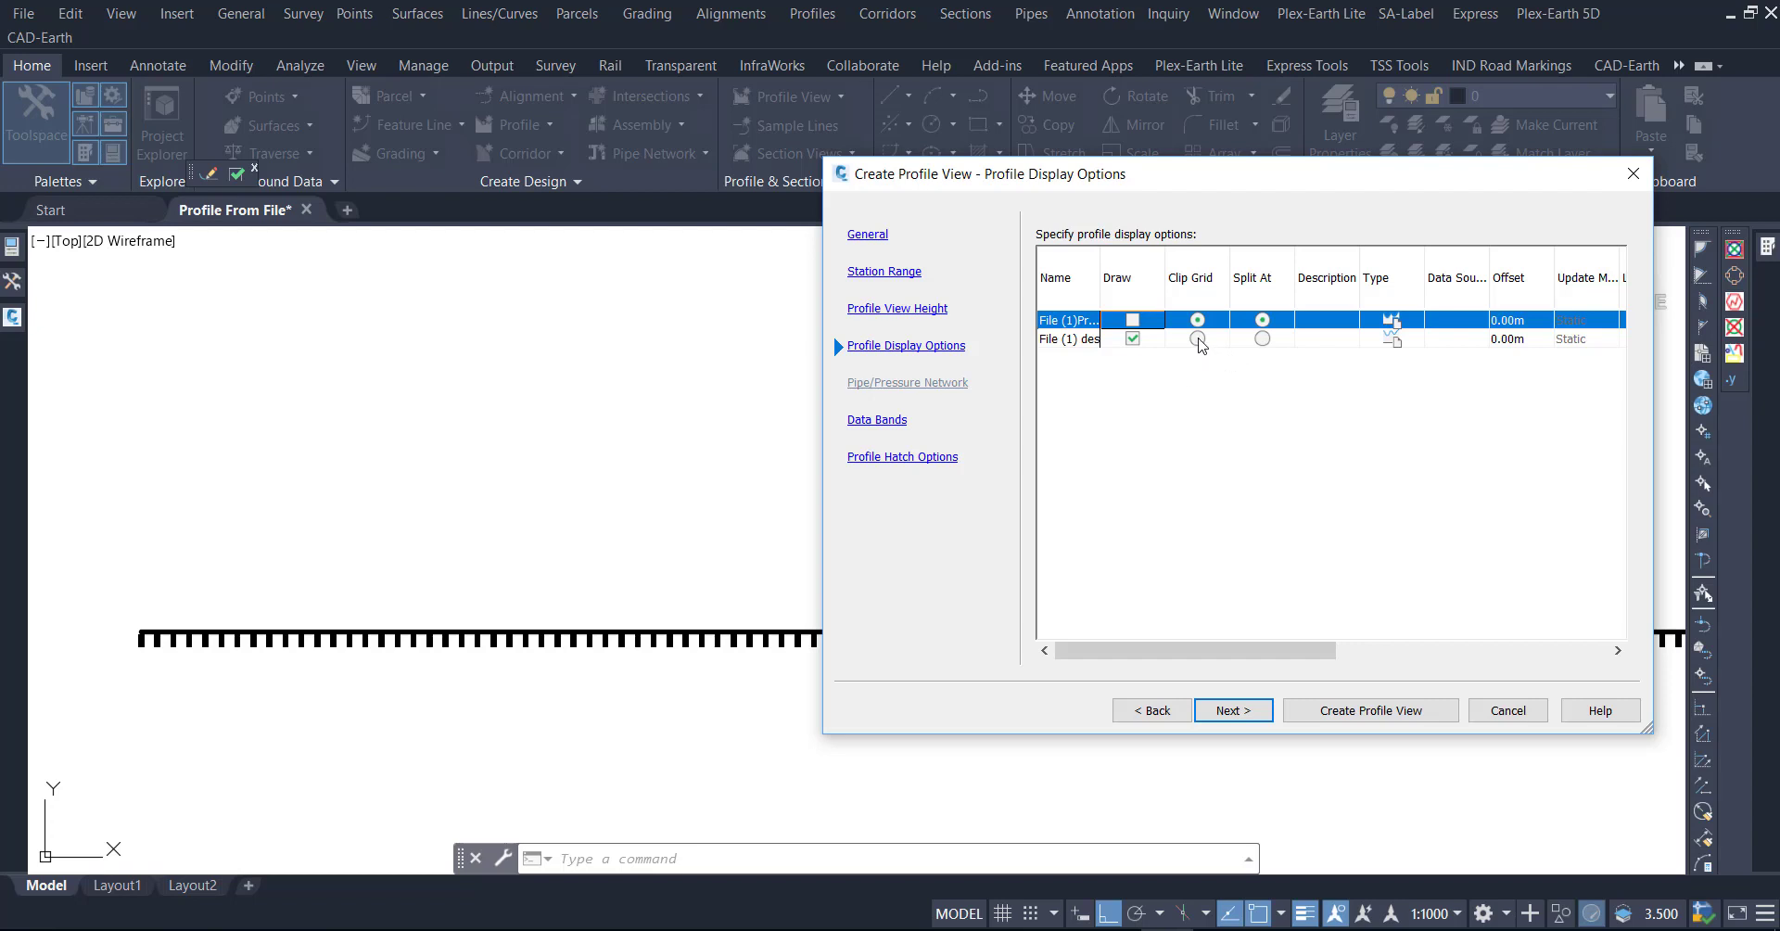
click(1197, 339)
click(1262, 339)
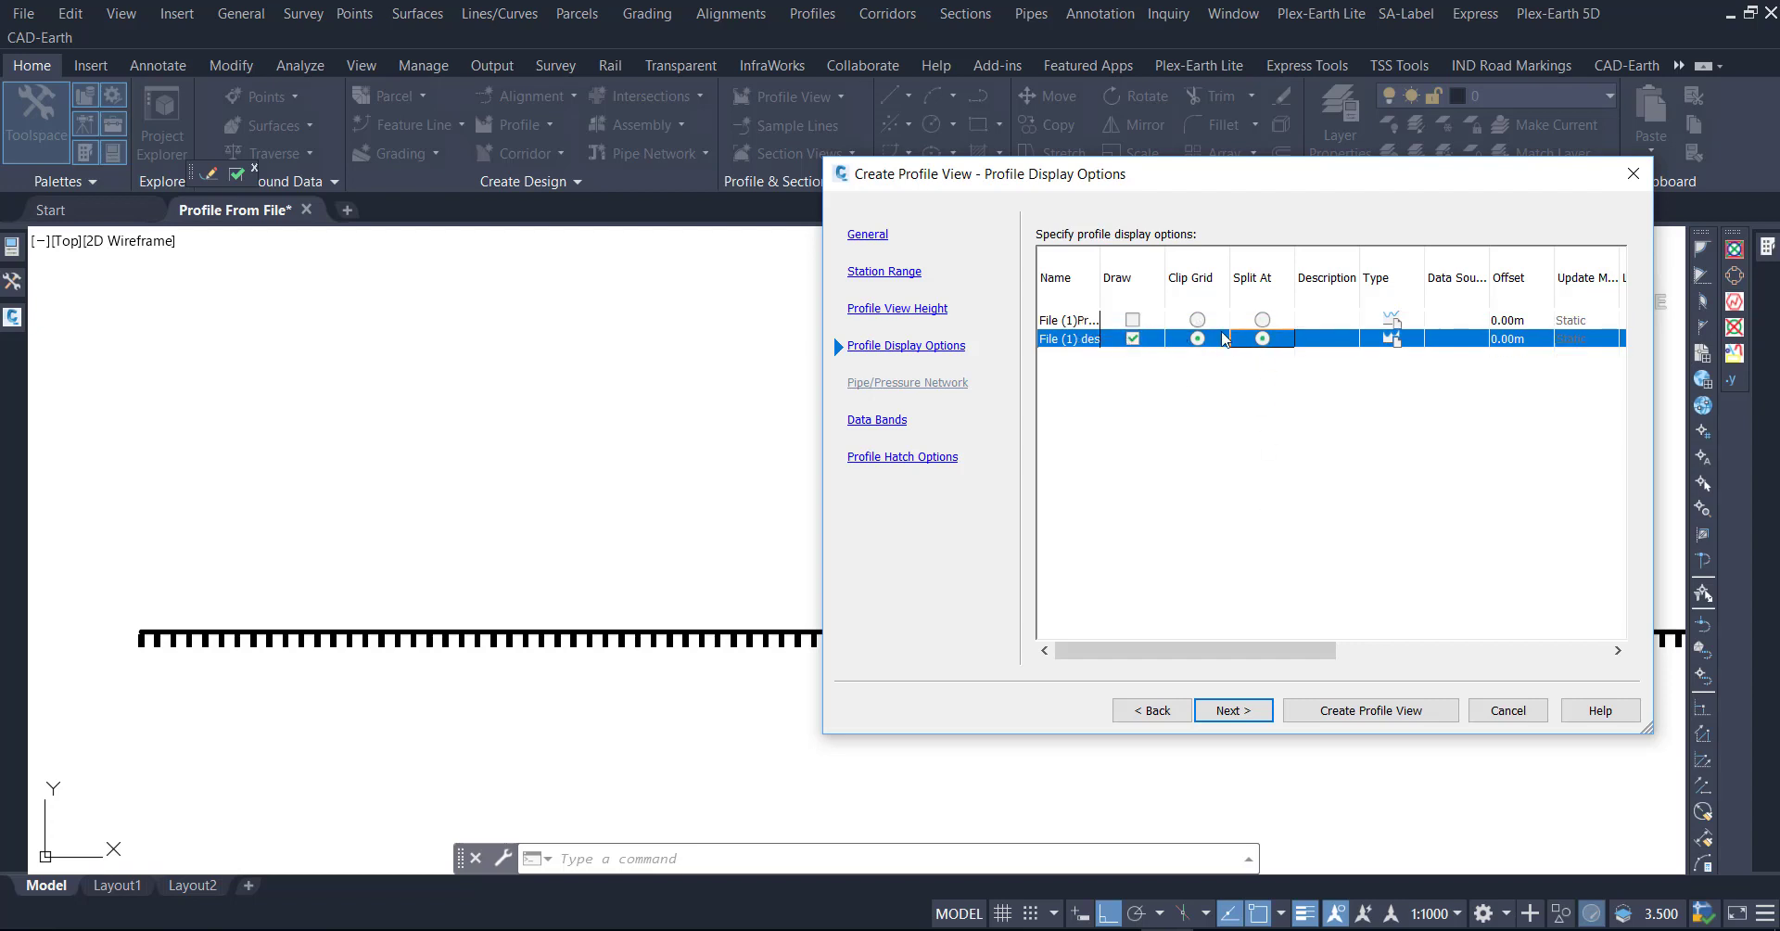
Accept the default data bands and create the profile view with its origin above the alignment.
click(1233, 710)
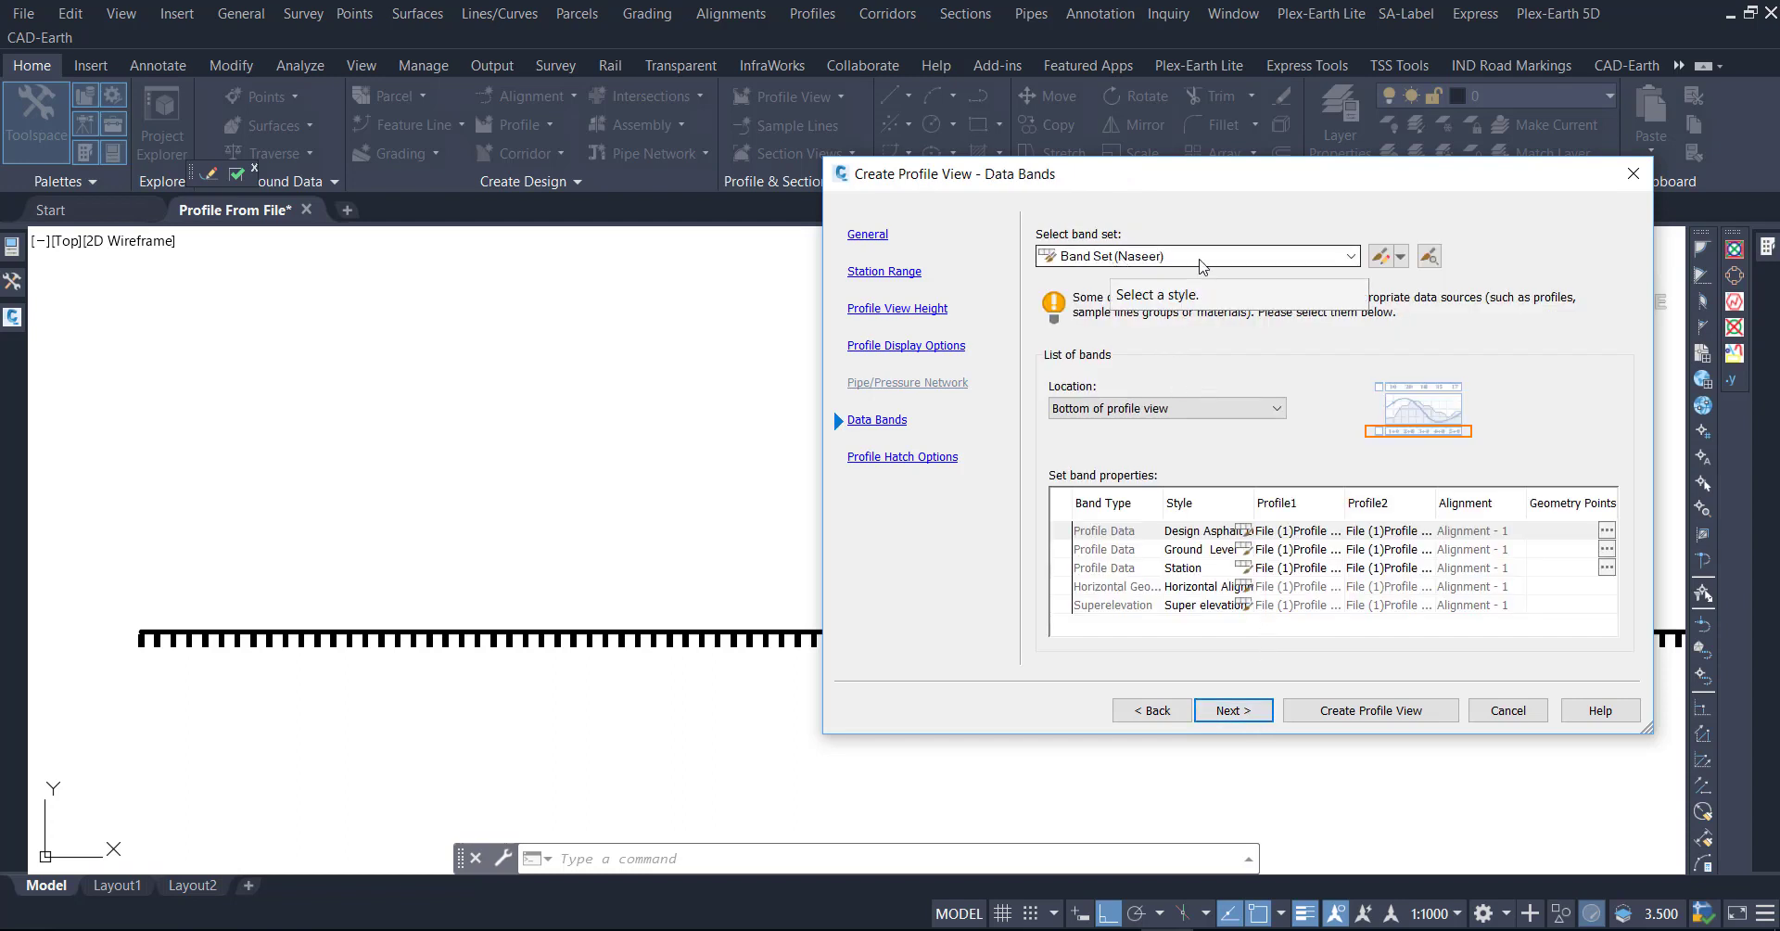
click(1249, 713)
click(1323, 714)
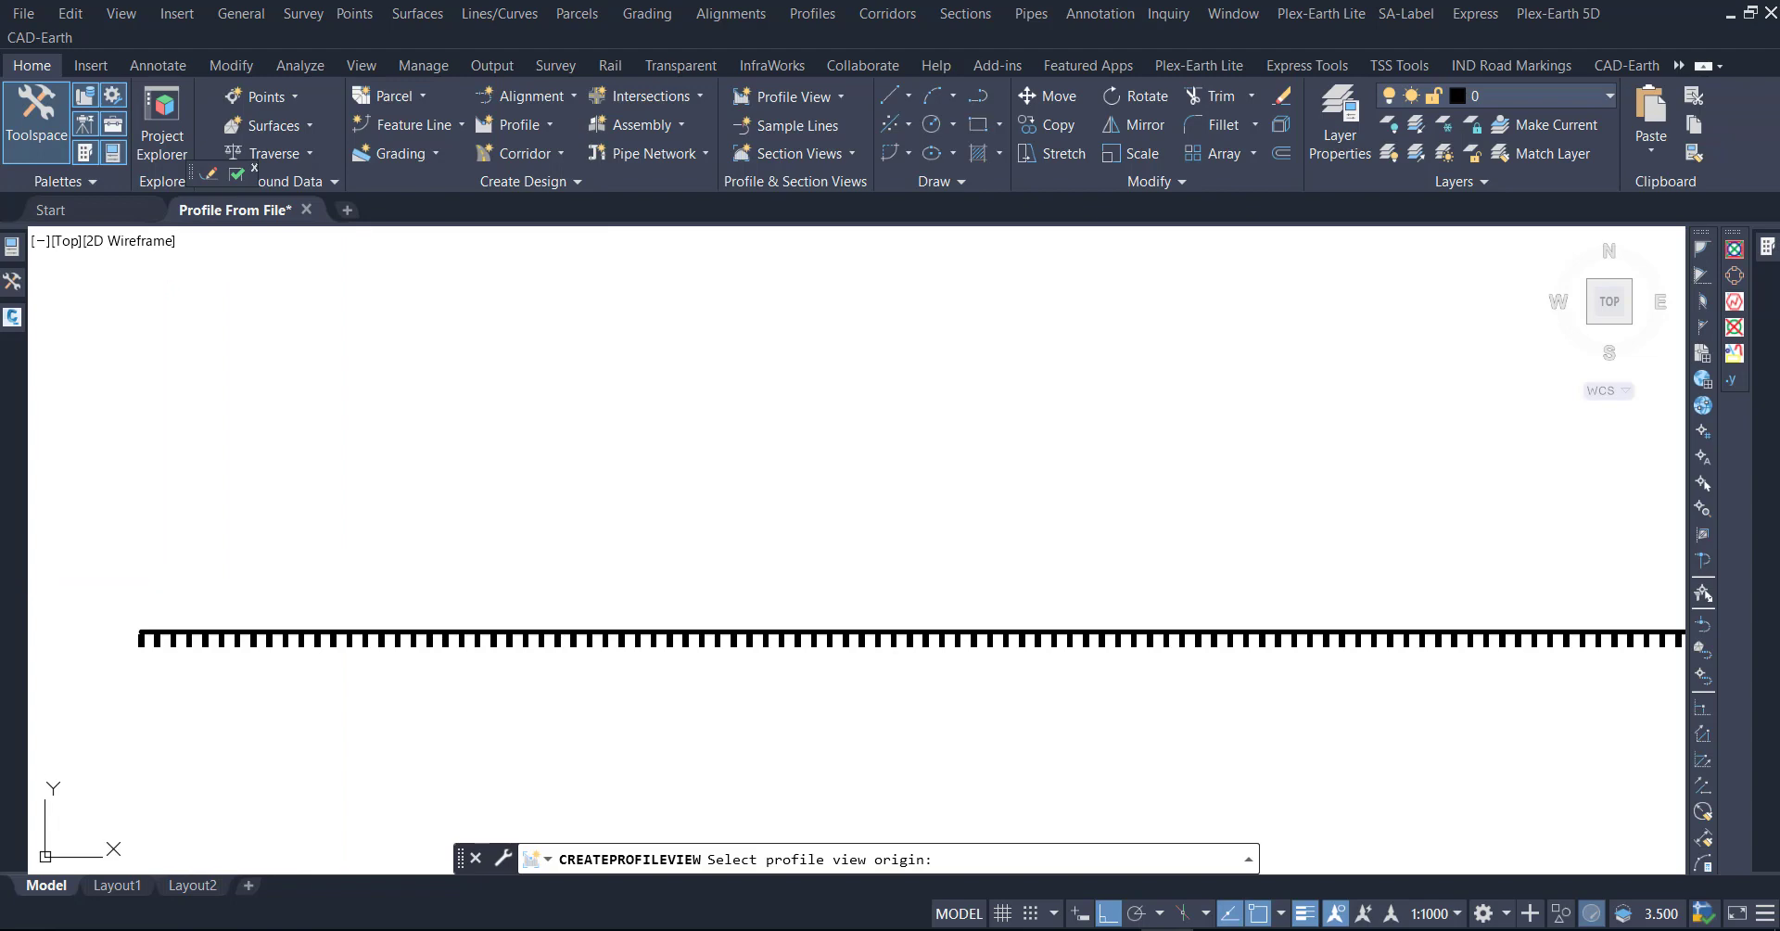
click(541, 444)
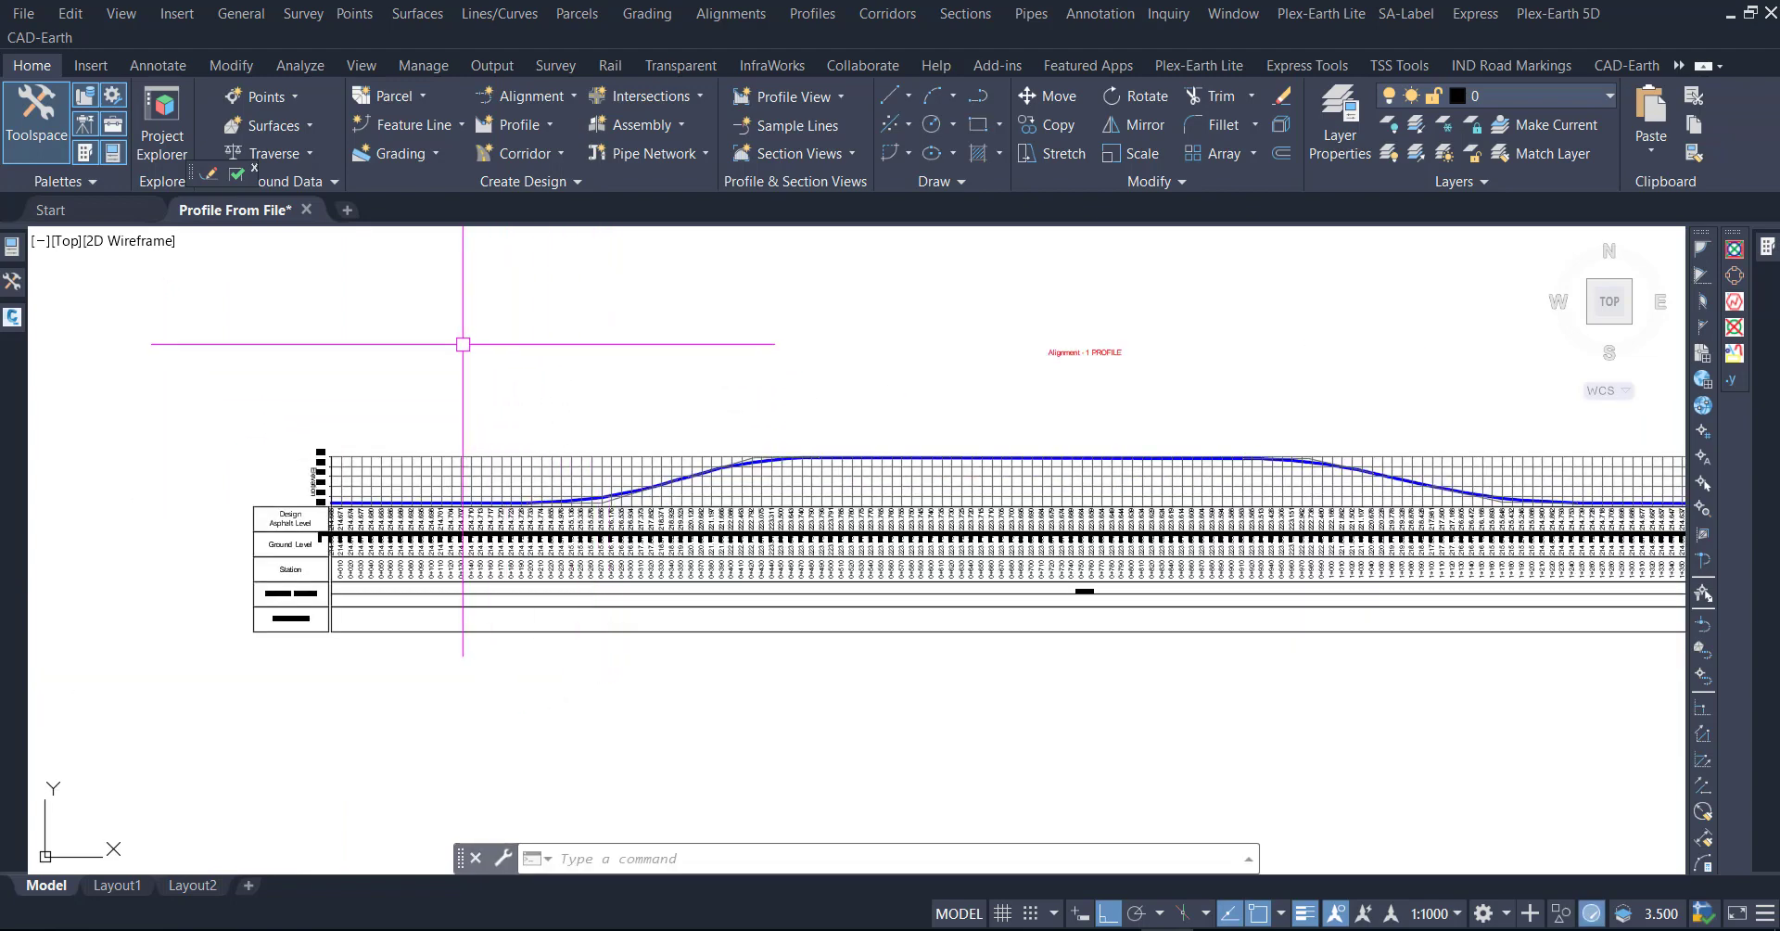
Move the profile view about 118.5 units straight up, clear of the alignment.
click(256, 501)
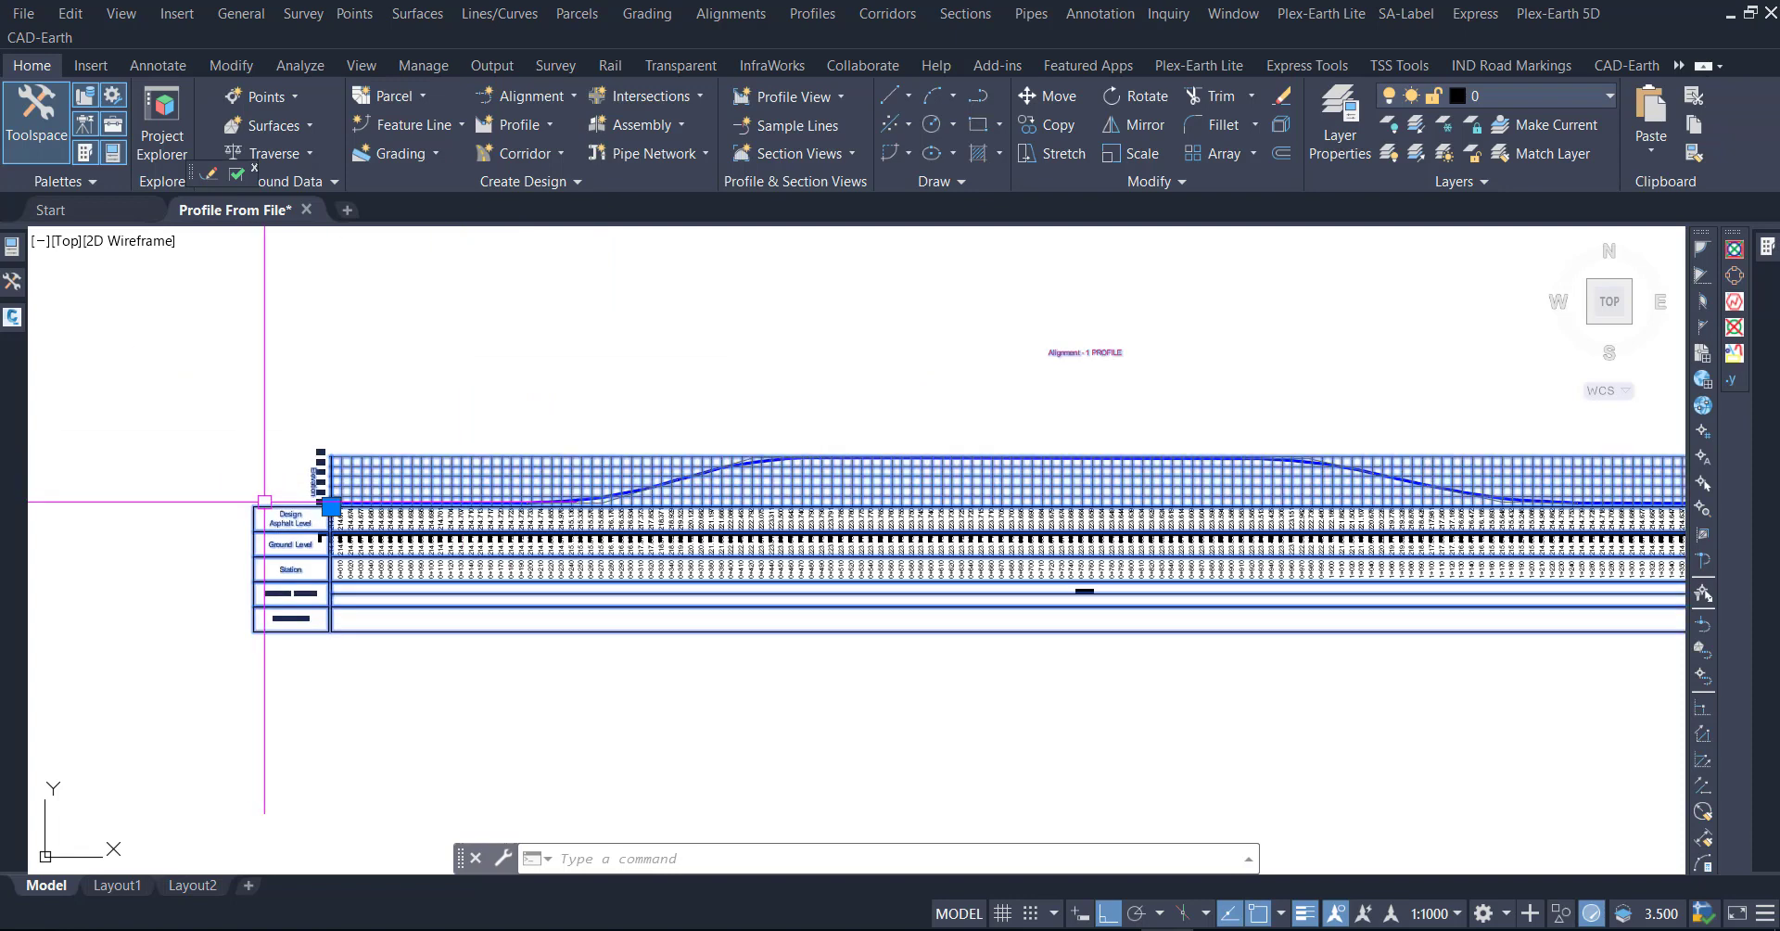
text(move)
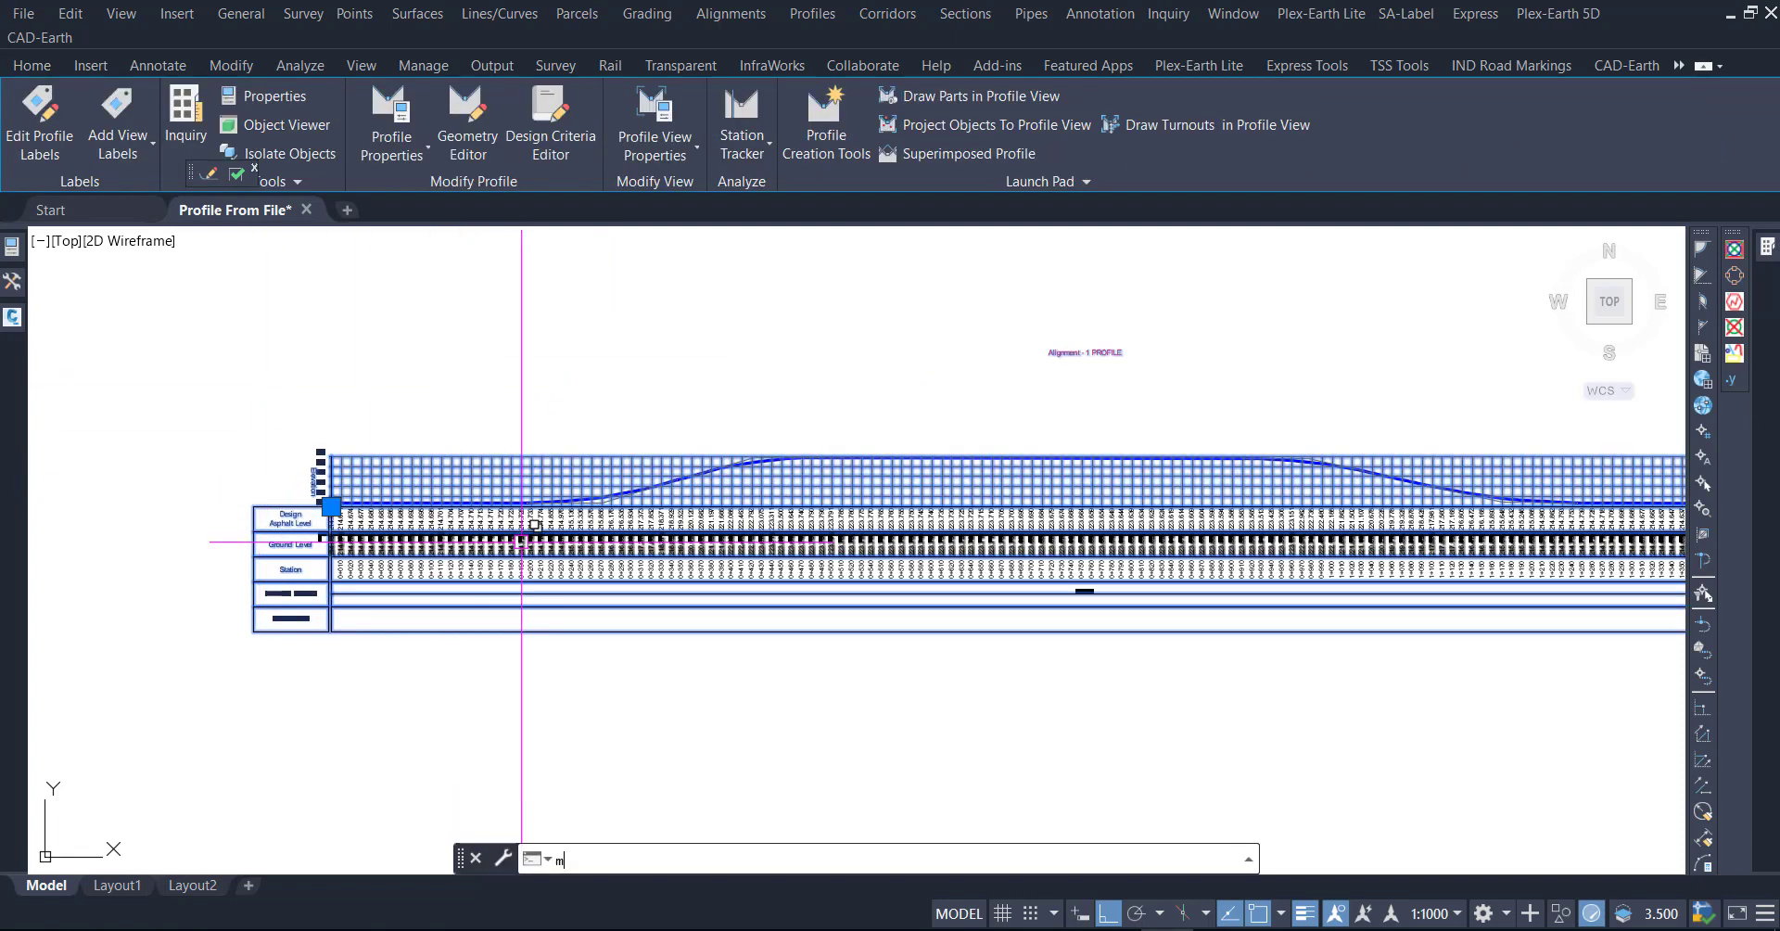
key(Return)
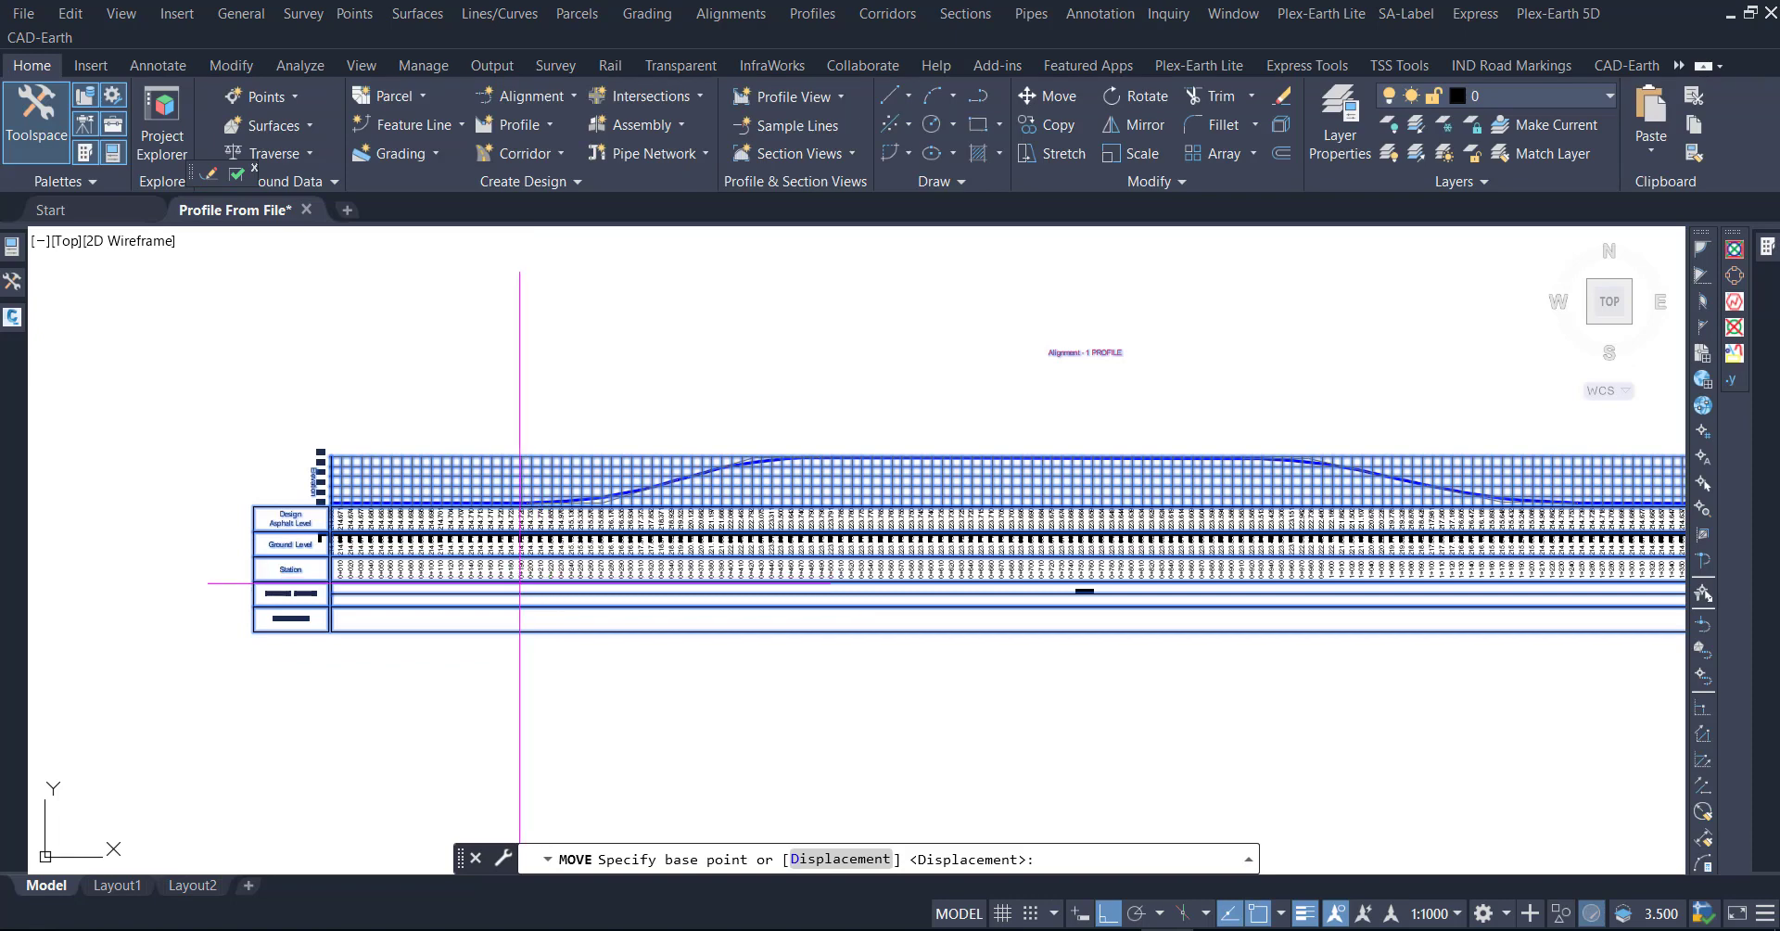
click(505, 423)
scroll(508, 402, down, 4)
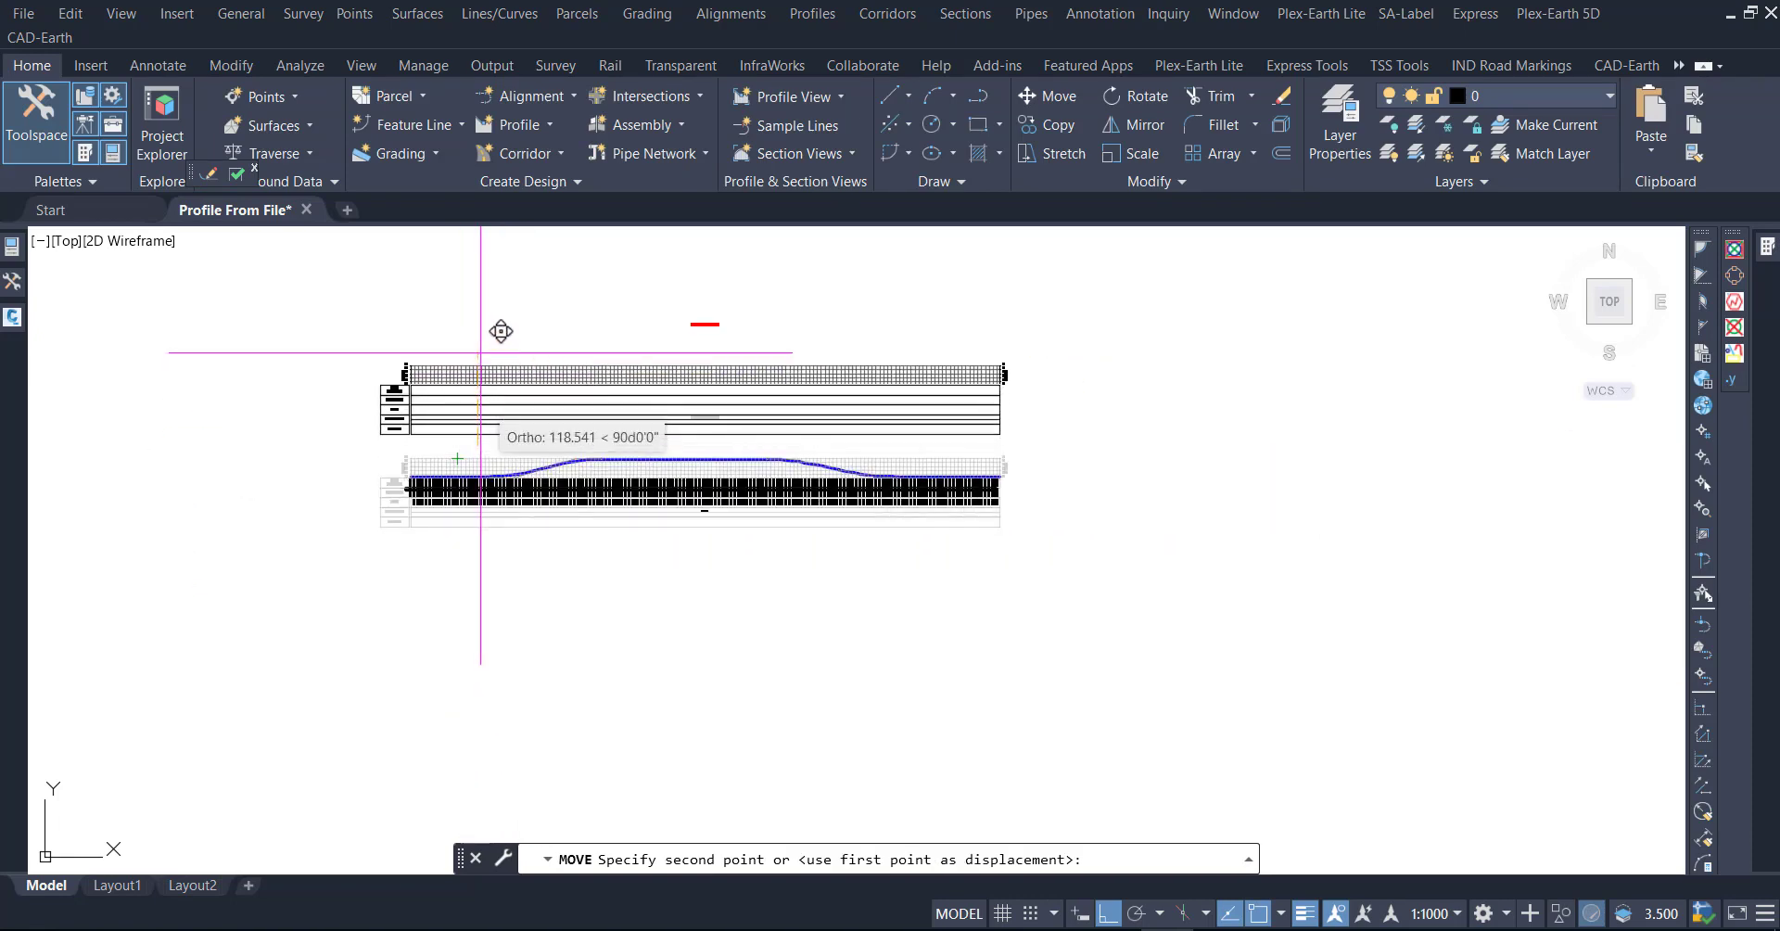
click(480, 352)
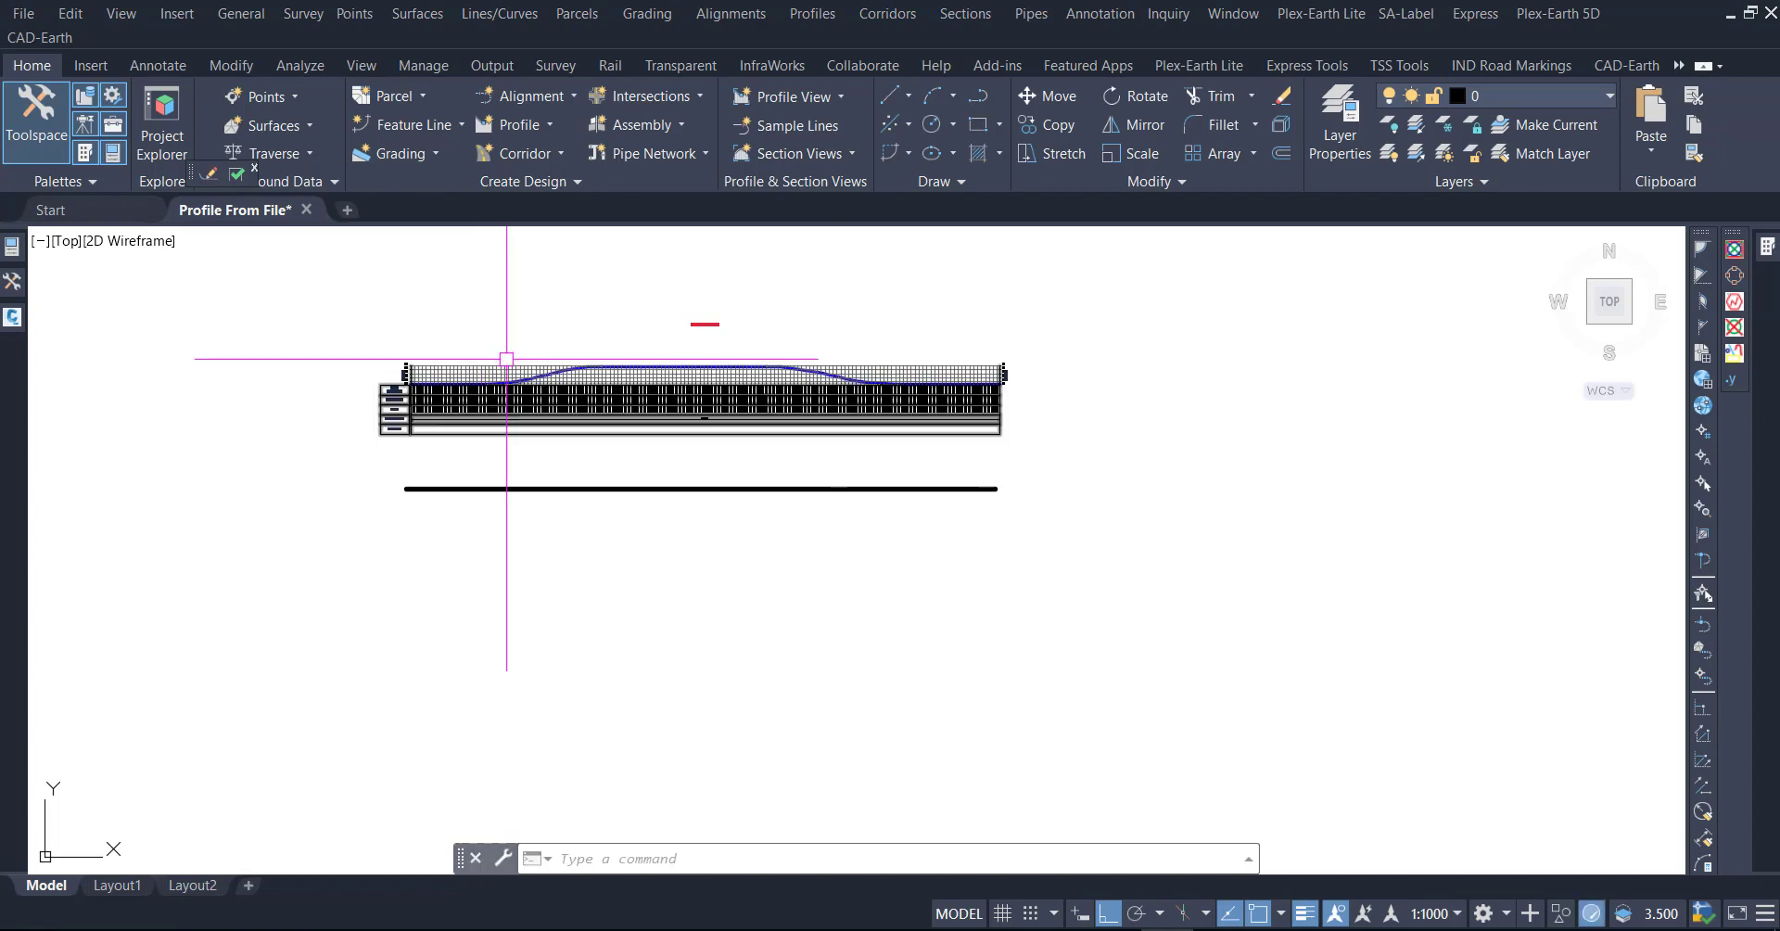
In the profile view's properties, set a user-specified elevation range from 210 m minimum to 230 m maximum.
scroll(464, 361, up, 2)
scroll(460, 364, up, 3)
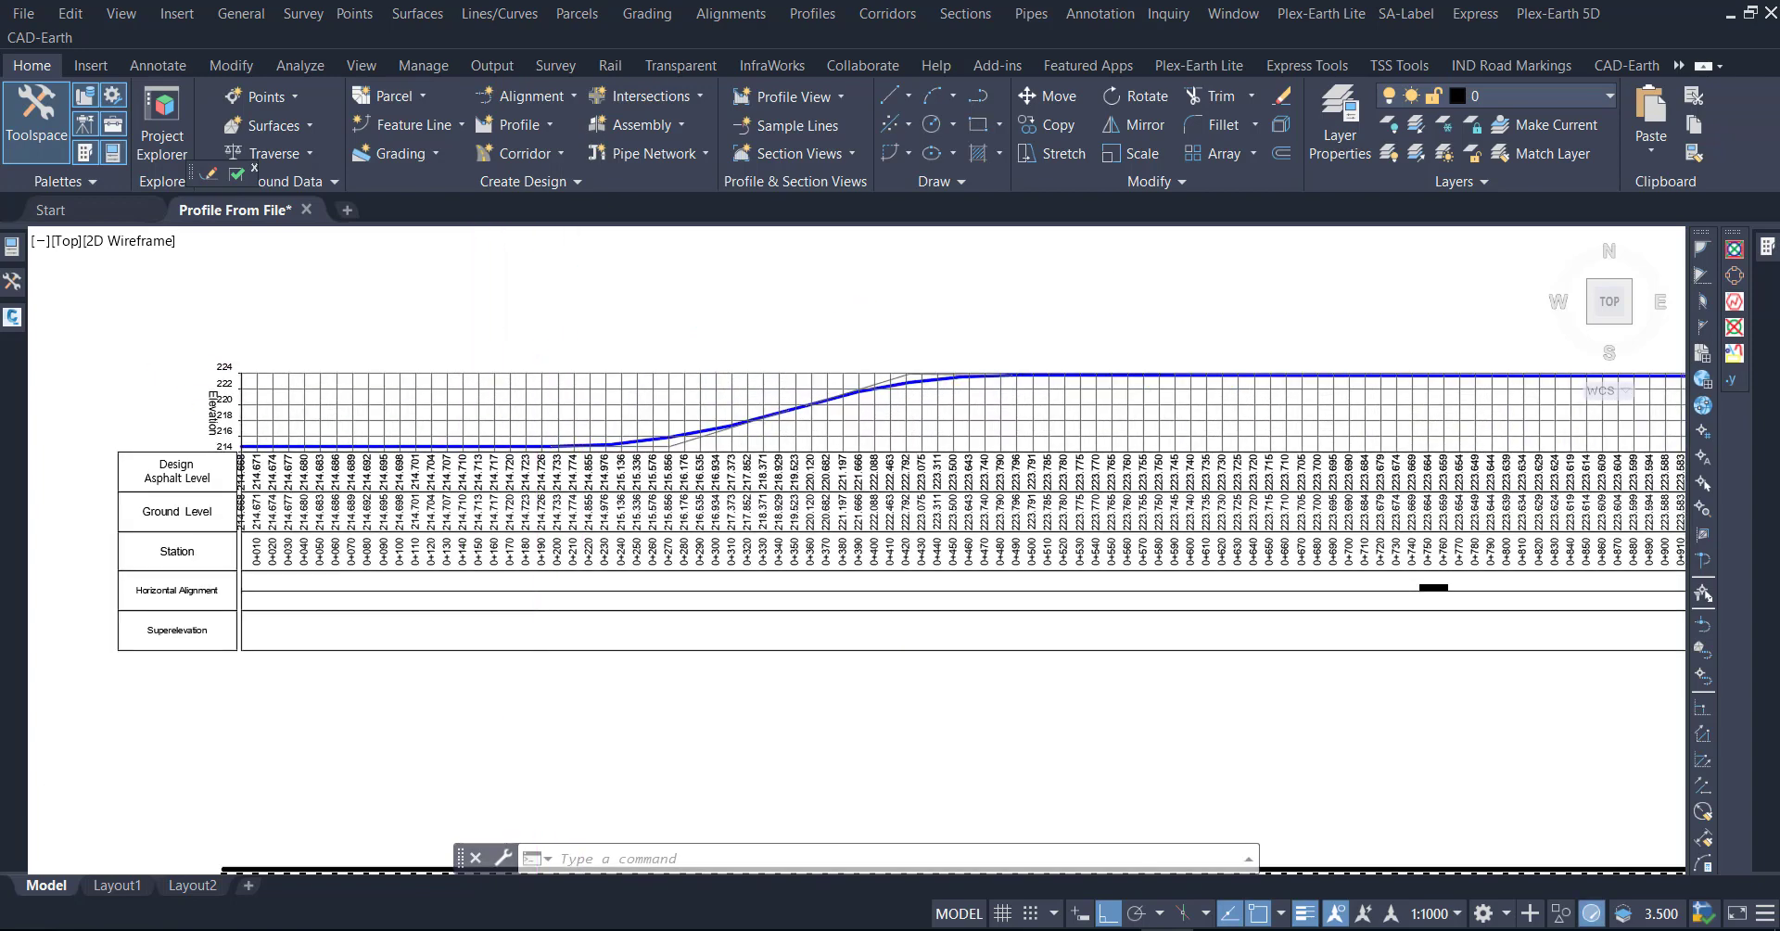
scroll(508, 560, down, 1)
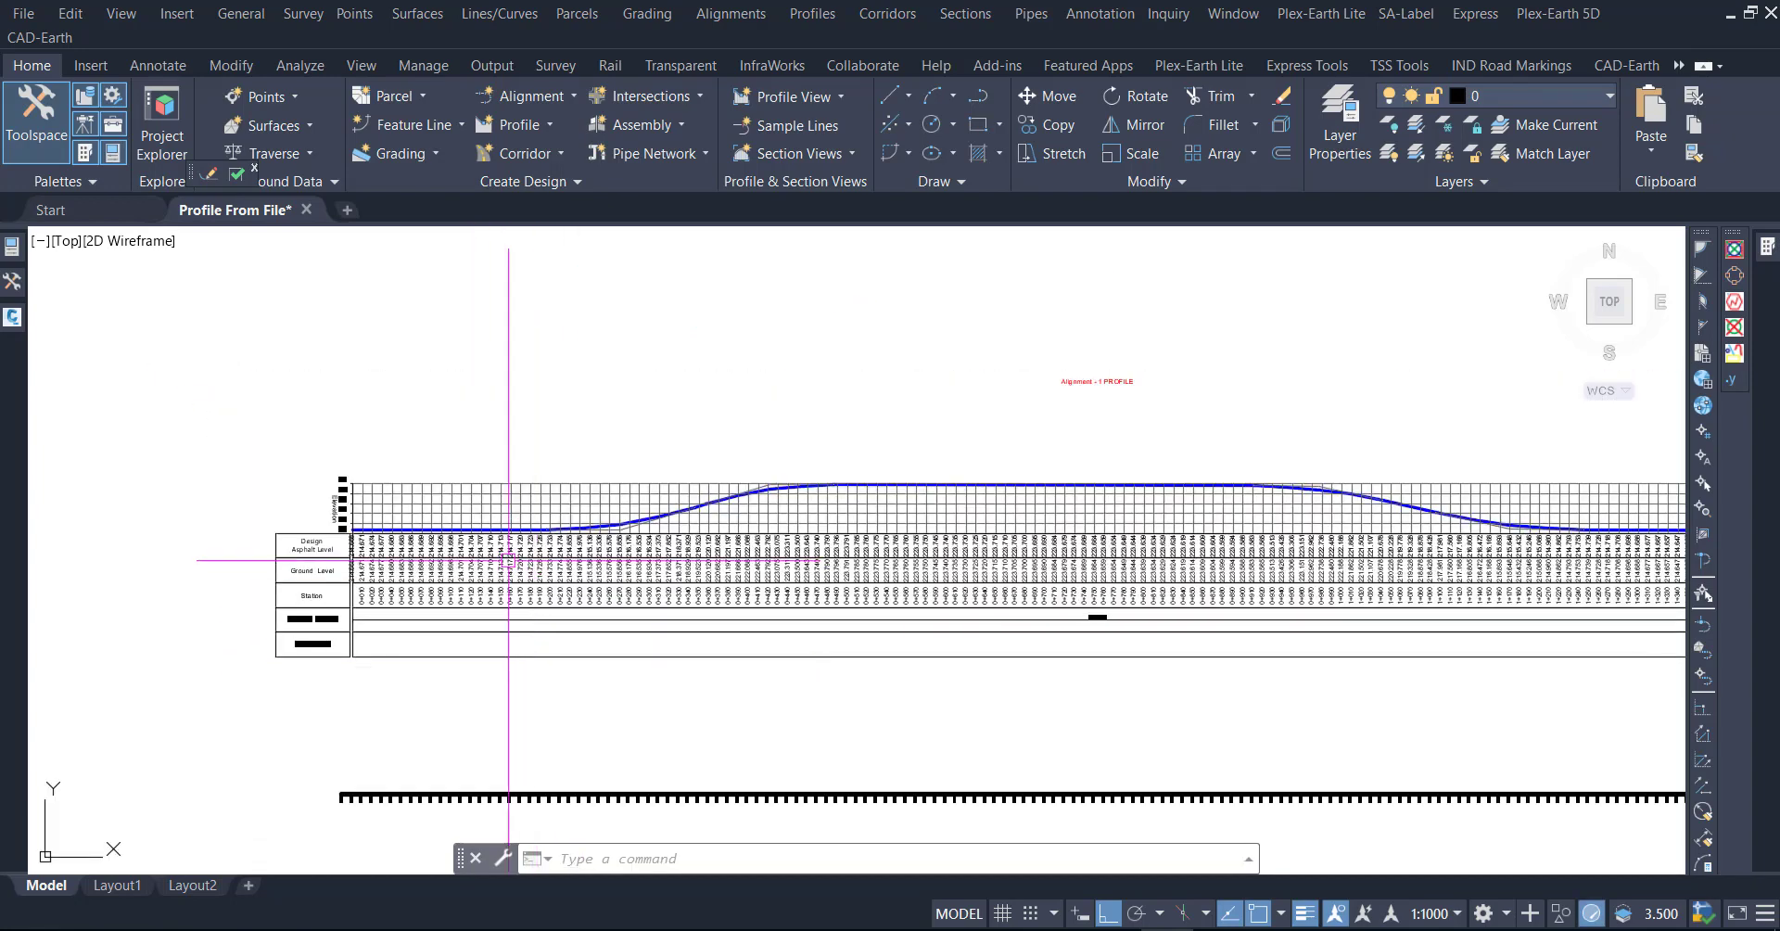
click(358, 480)
right_click(358, 480)
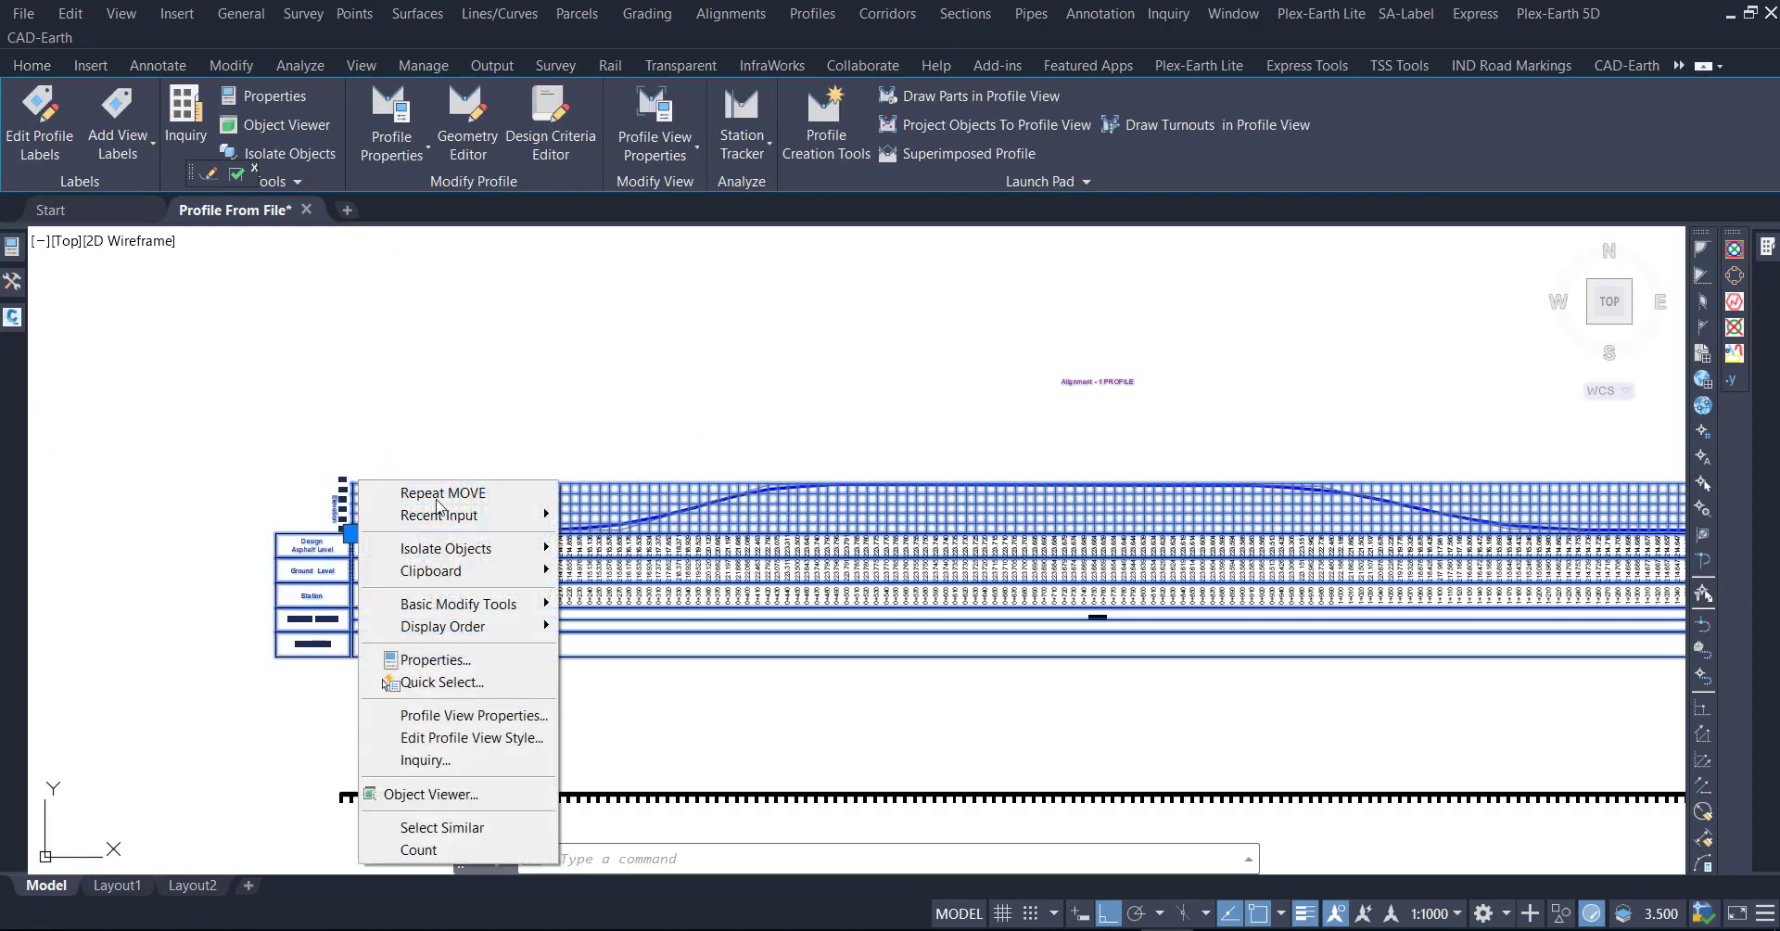
click(513, 717)
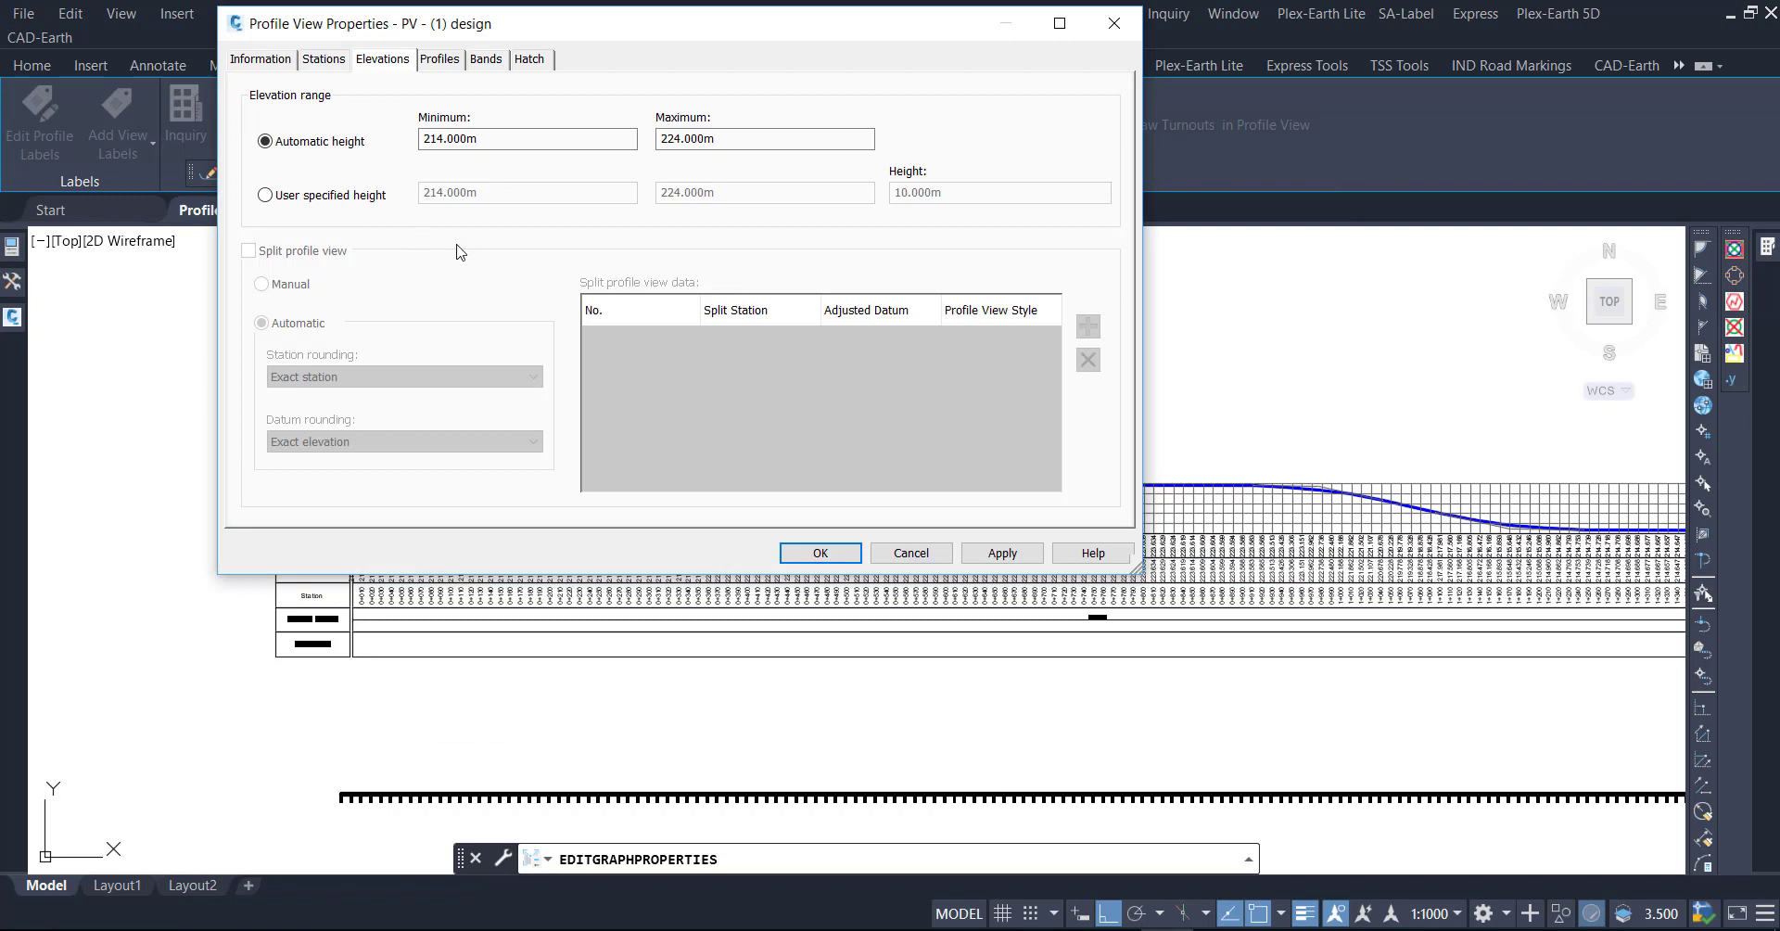
click(319, 195)
key(Tab)
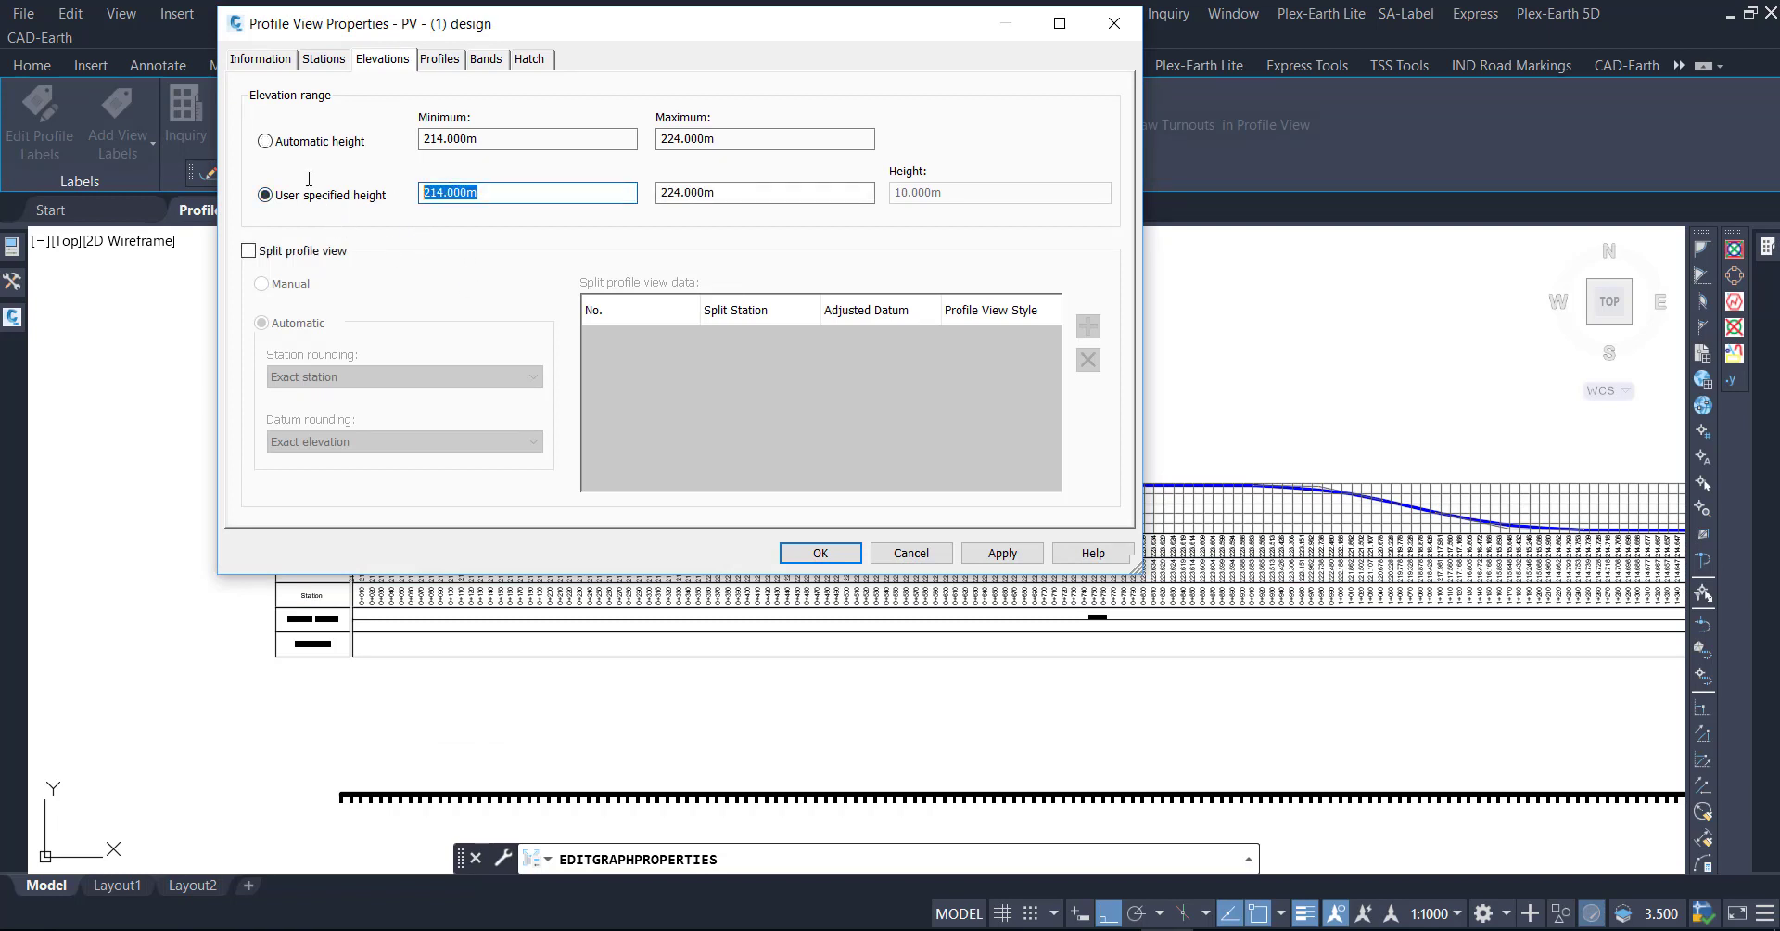
text(210)
click(528, 141)
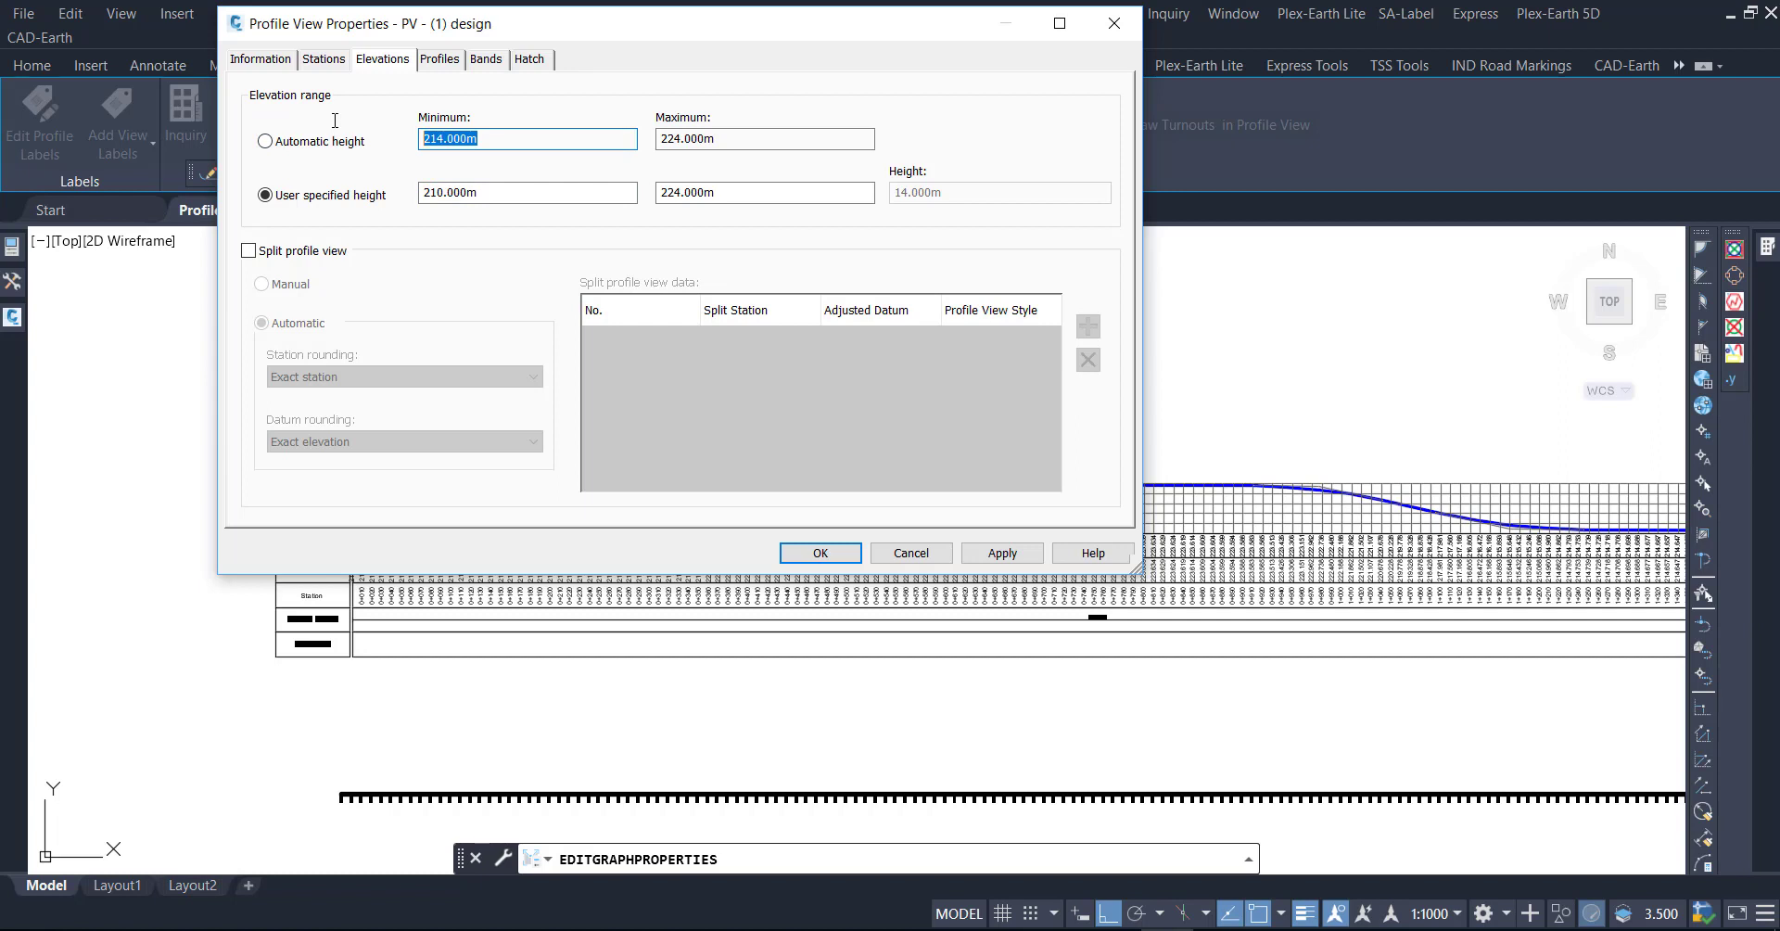
click(534, 195)
key(Tab)
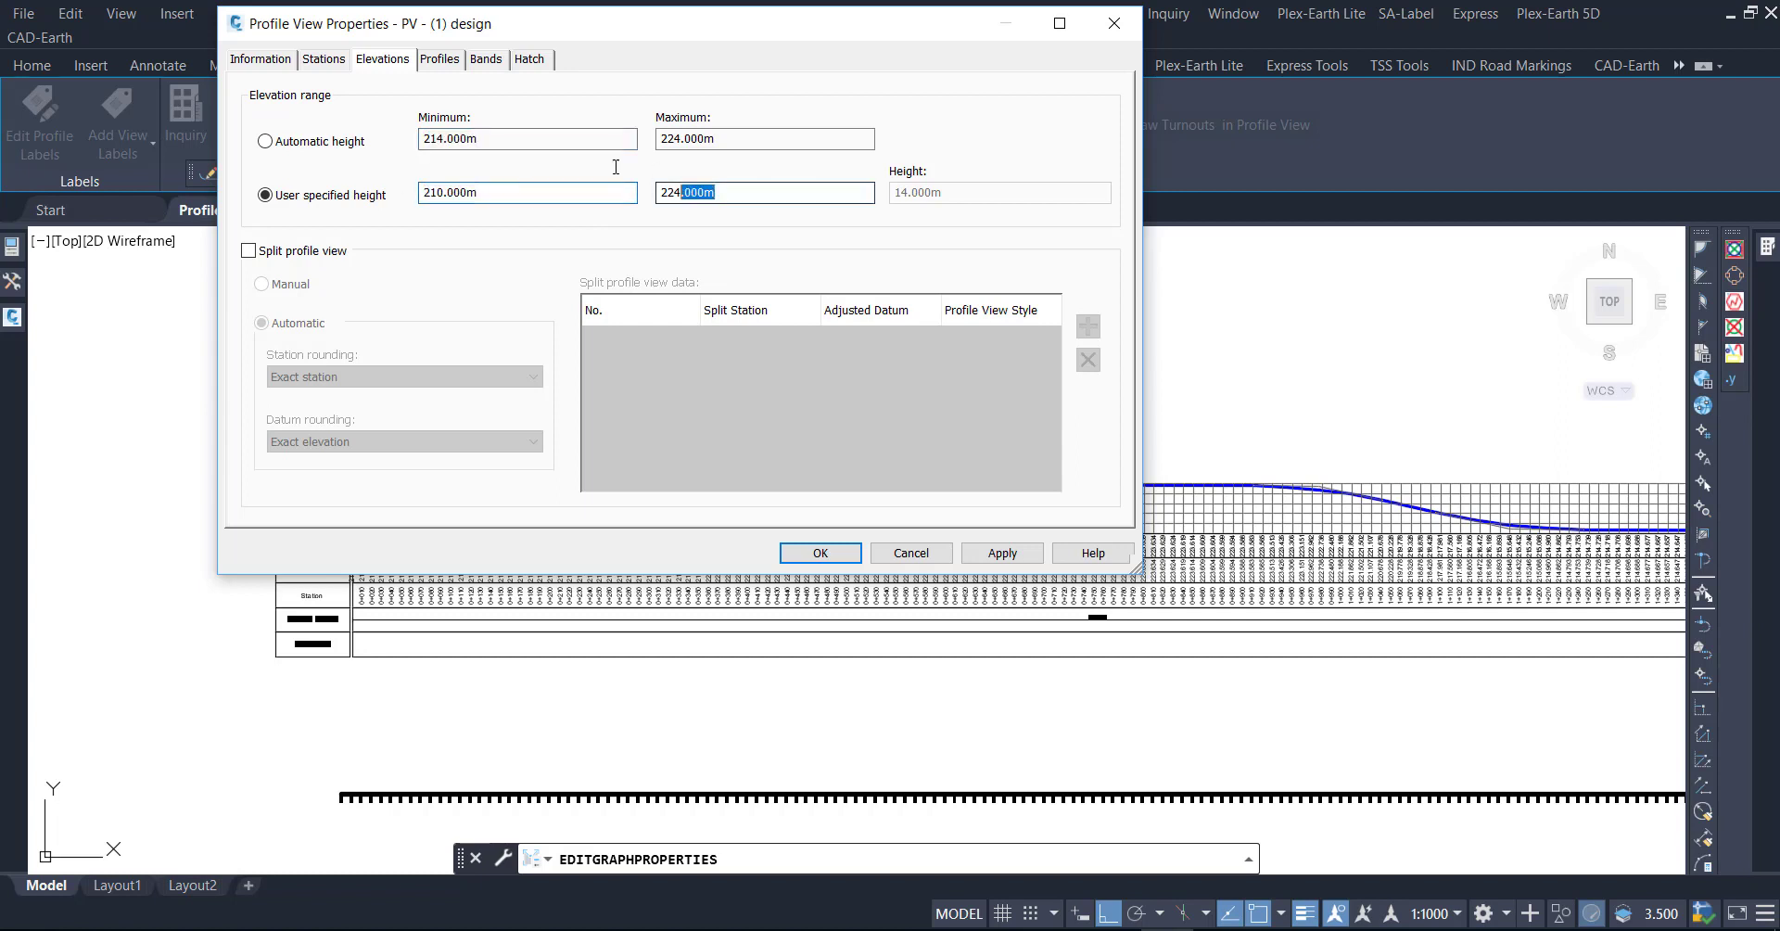
text(230)
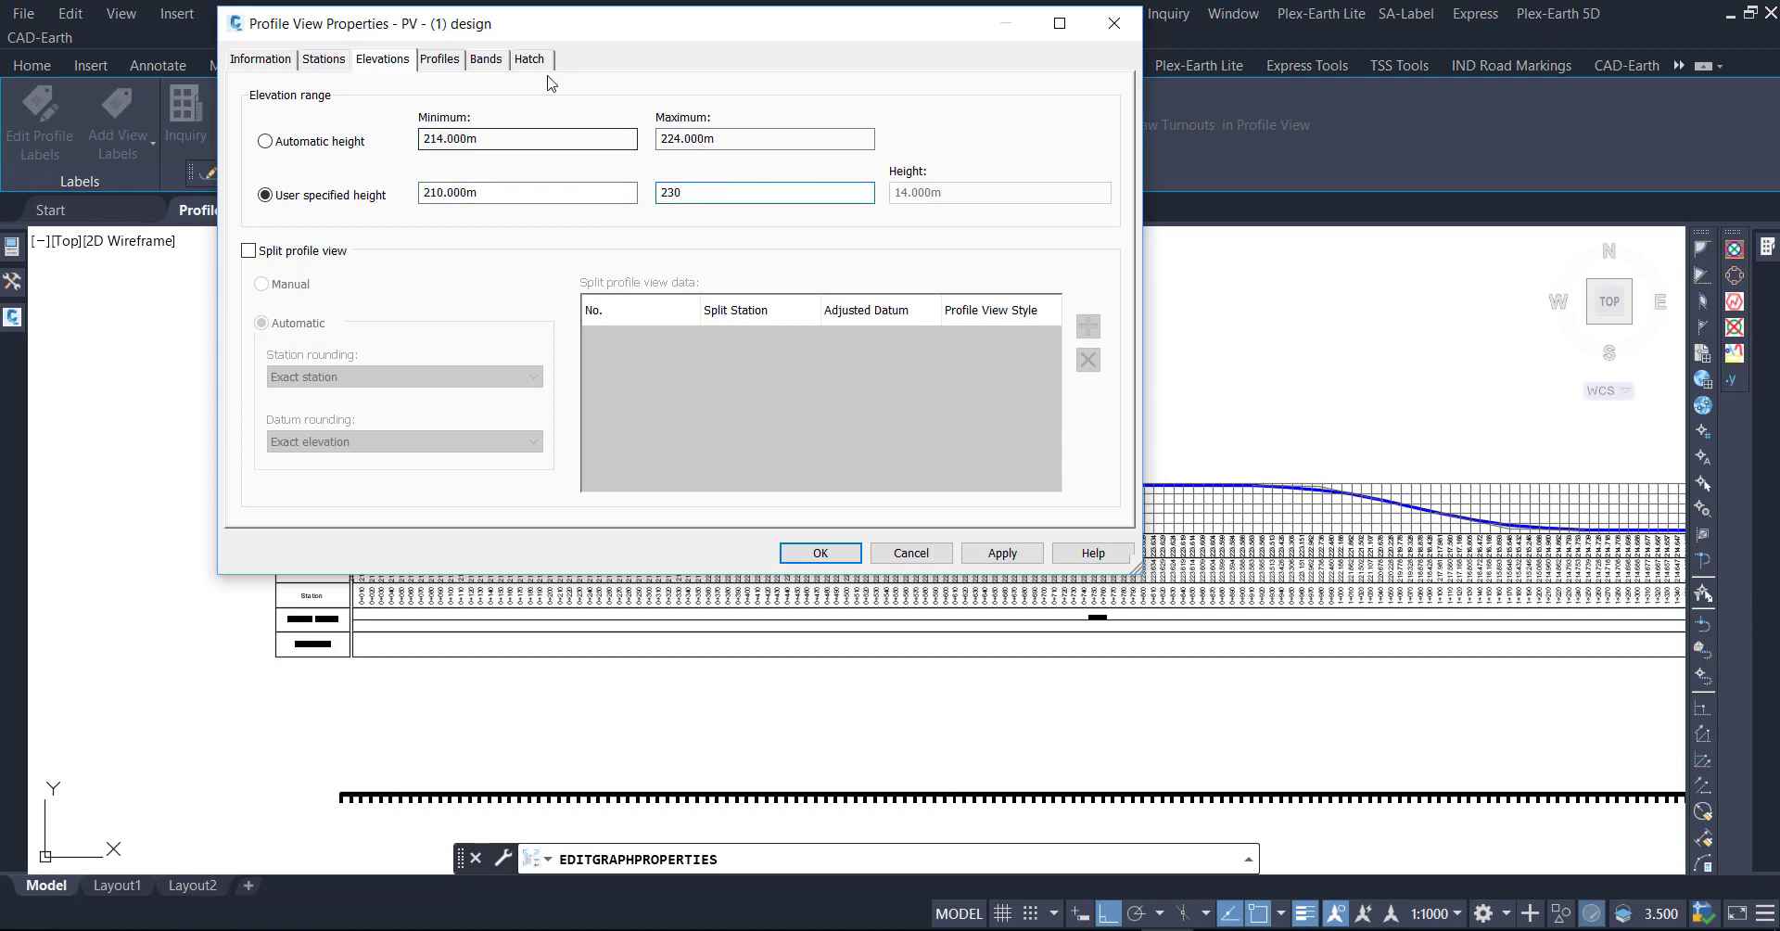
Set both Profile1 and Profile2 of the Design Asphalt Level band to File (1) des.
click(501, 62)
drag(585, 453, 832, 453)
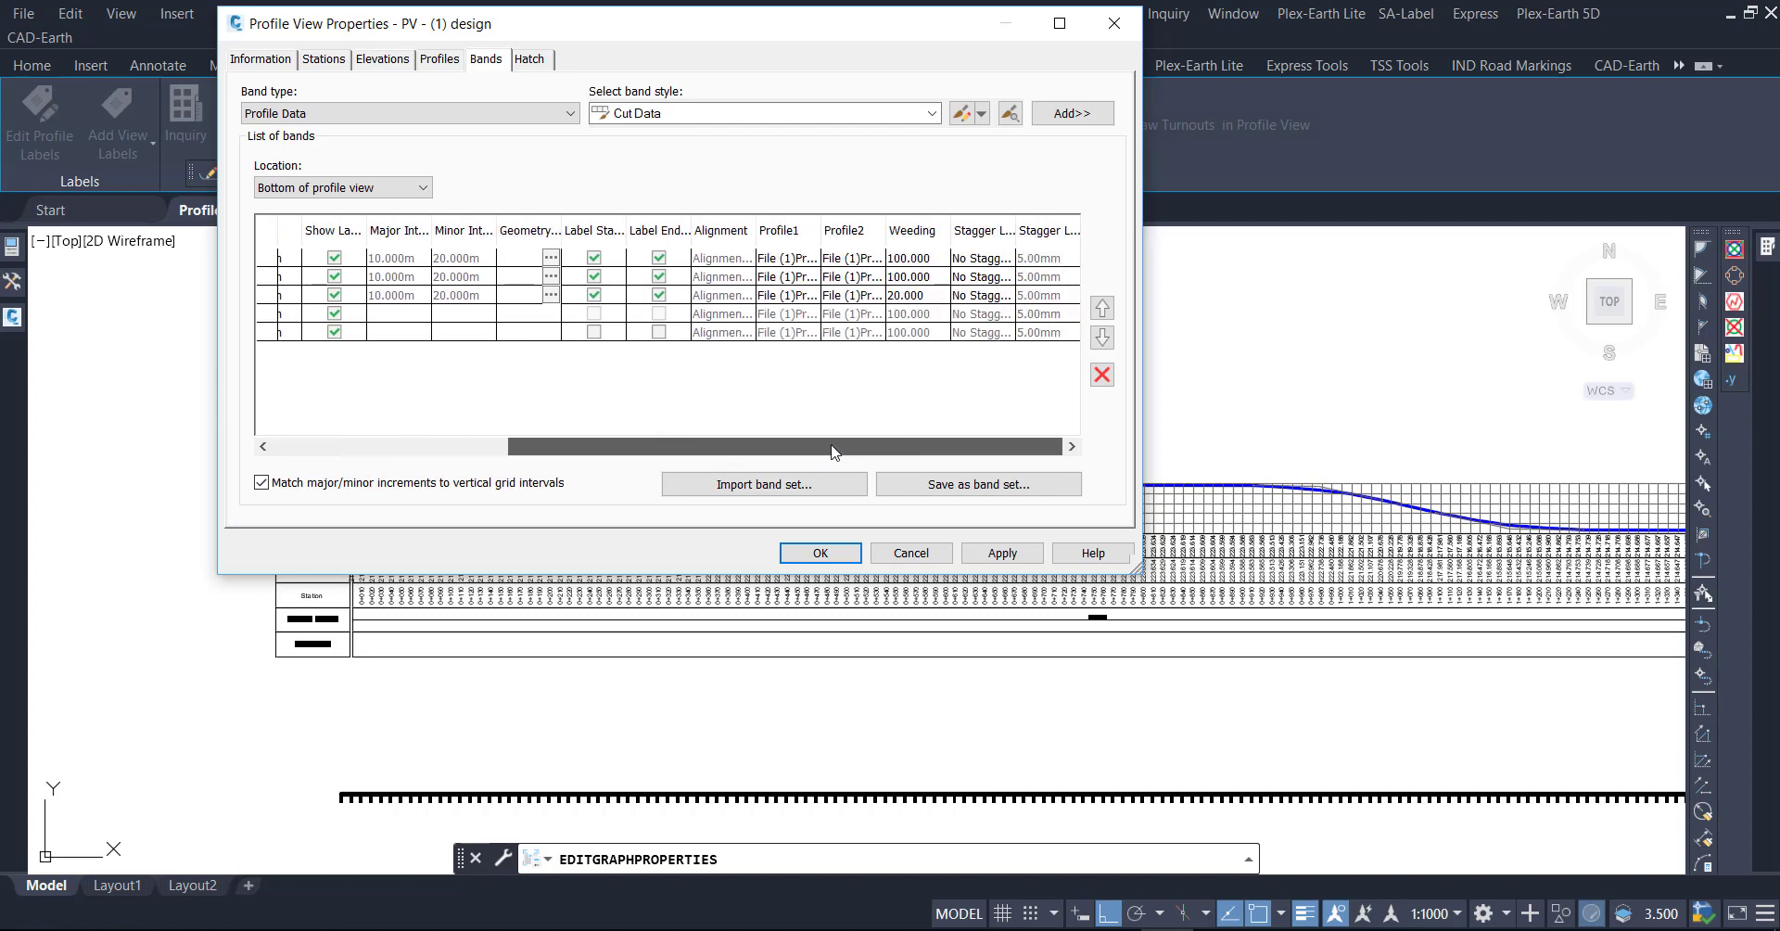
click(793, 262)
click(794, 263)
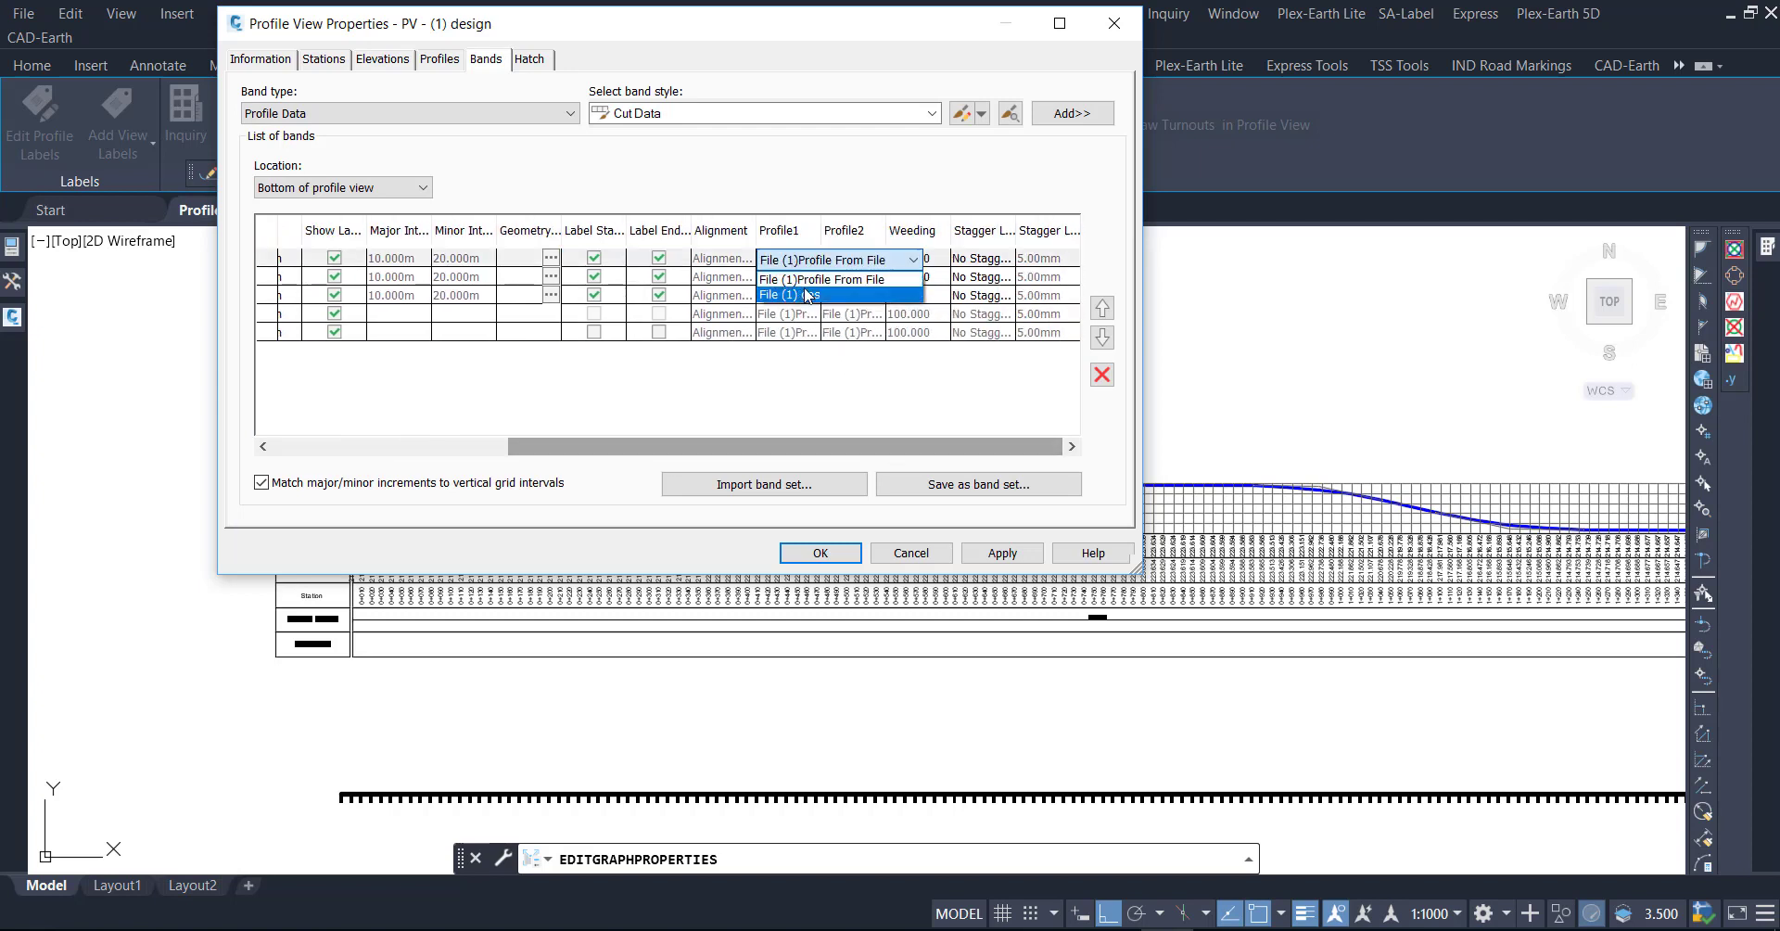
click(802, 280)
click(857, 272)
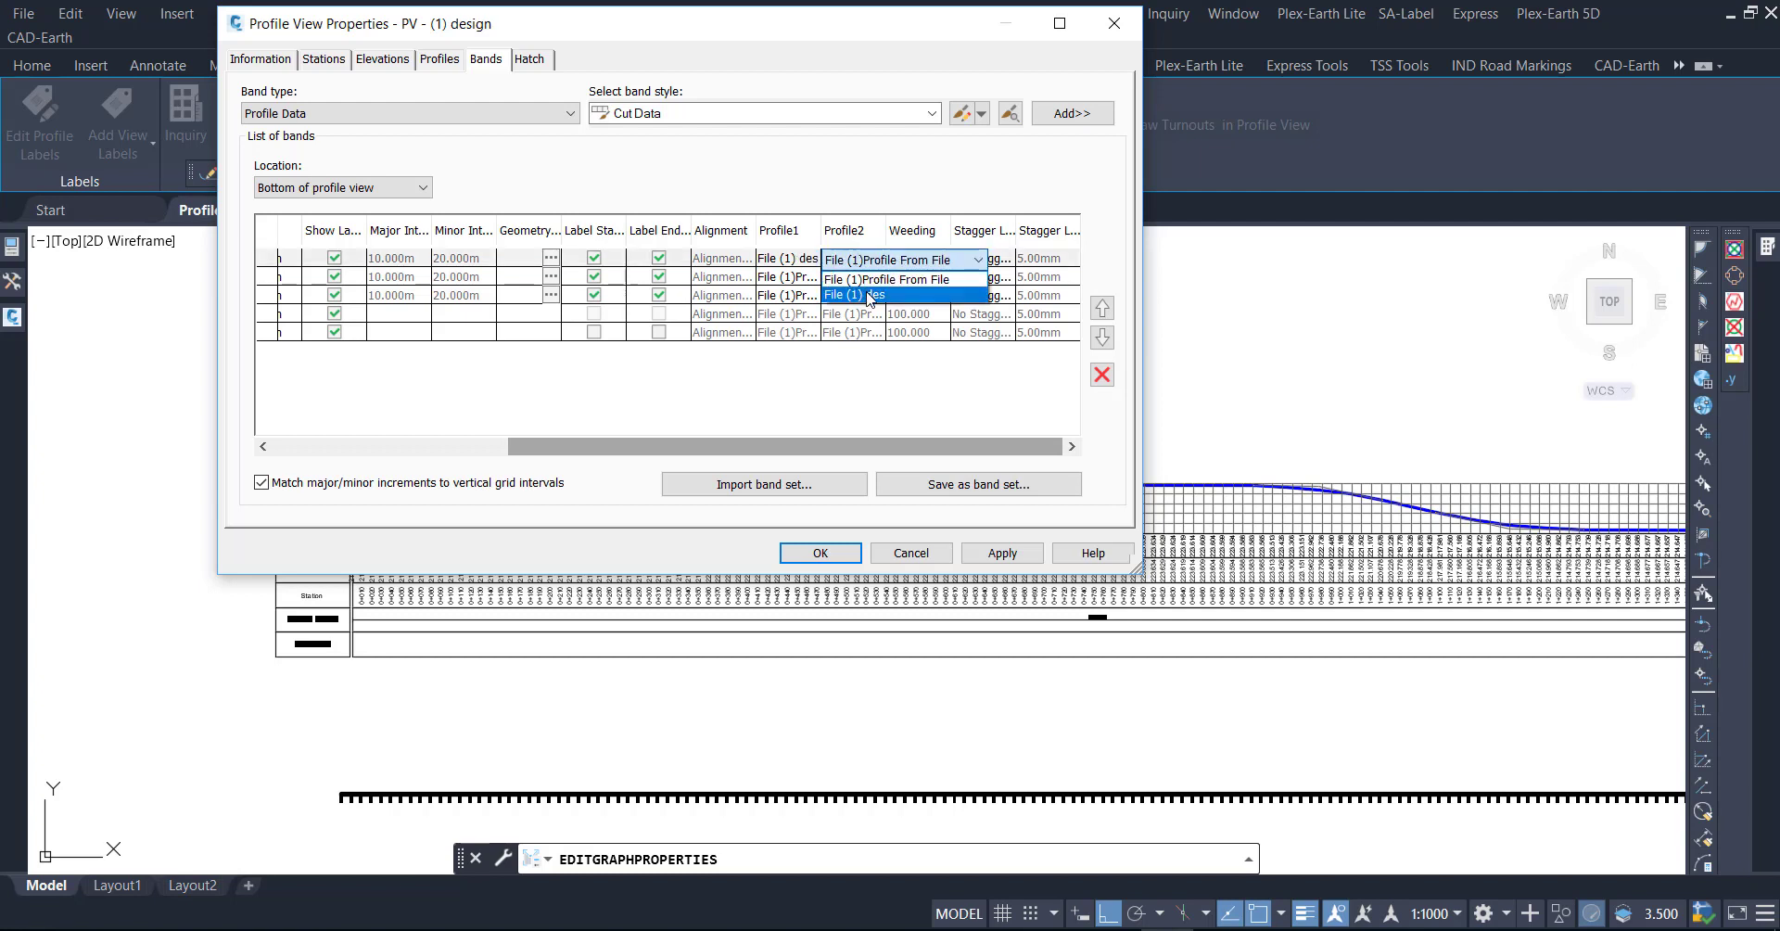
click(870, 296)
Set both Profile1 and Profile2 of the Station band to File (1) des and apply the profile view changes.
click(794, 294)
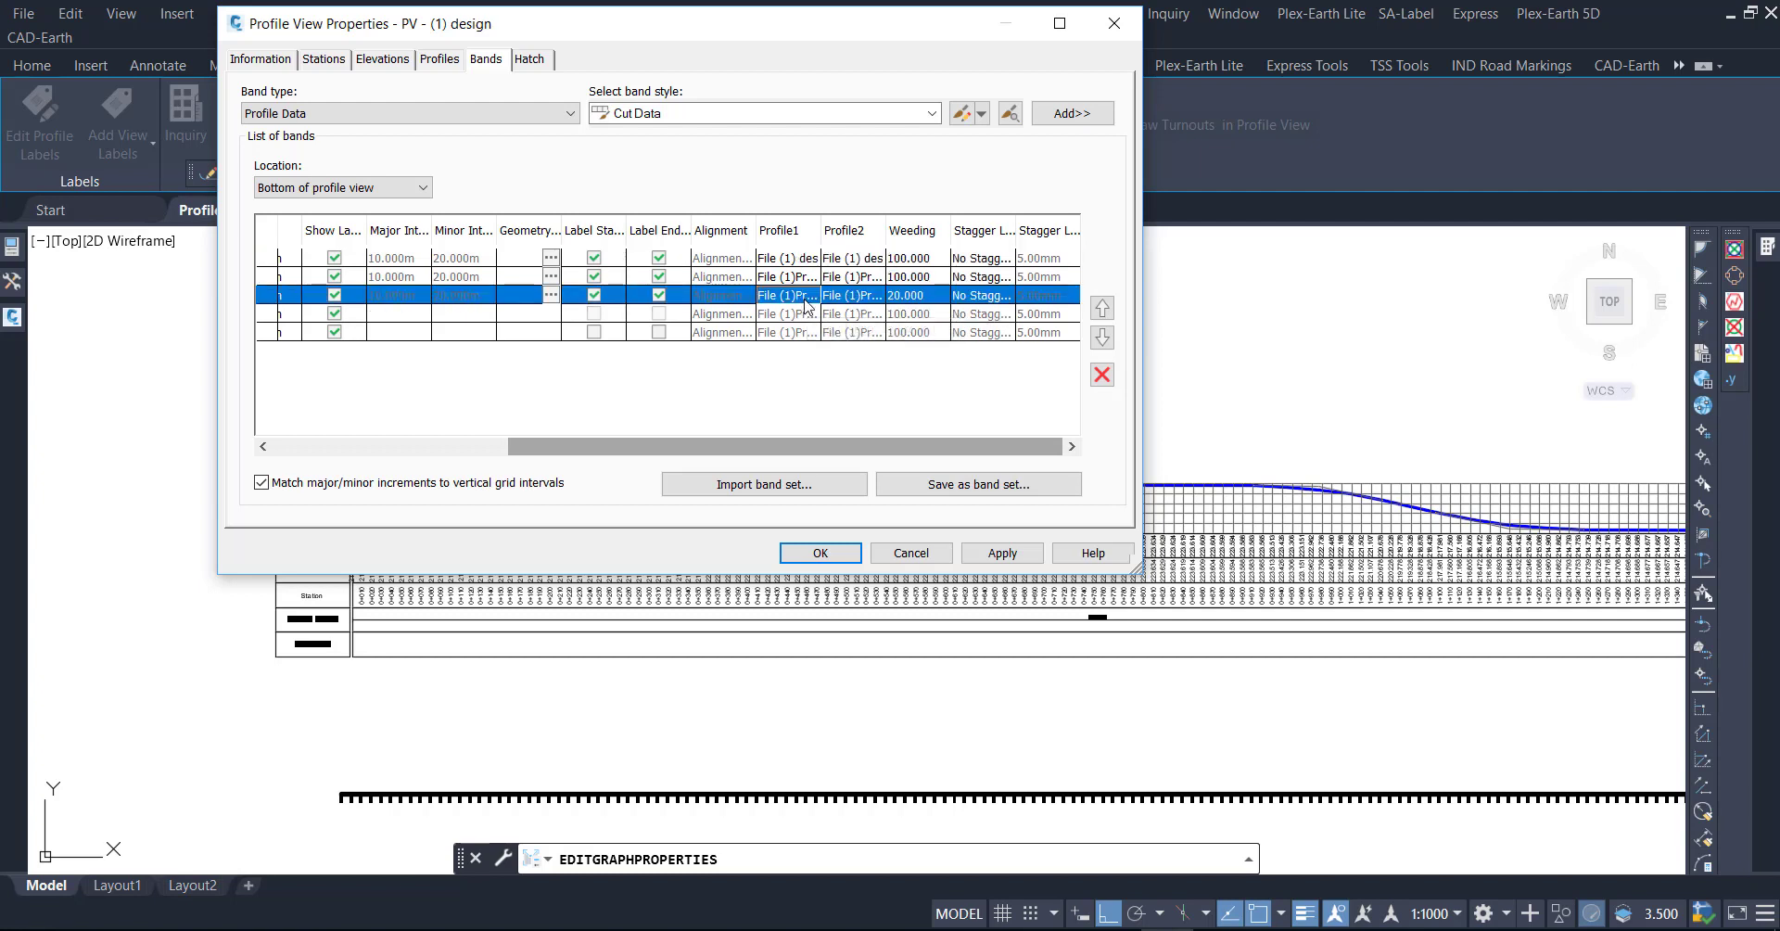
click(795, 296)
click(806, 331)
click(848, 296)
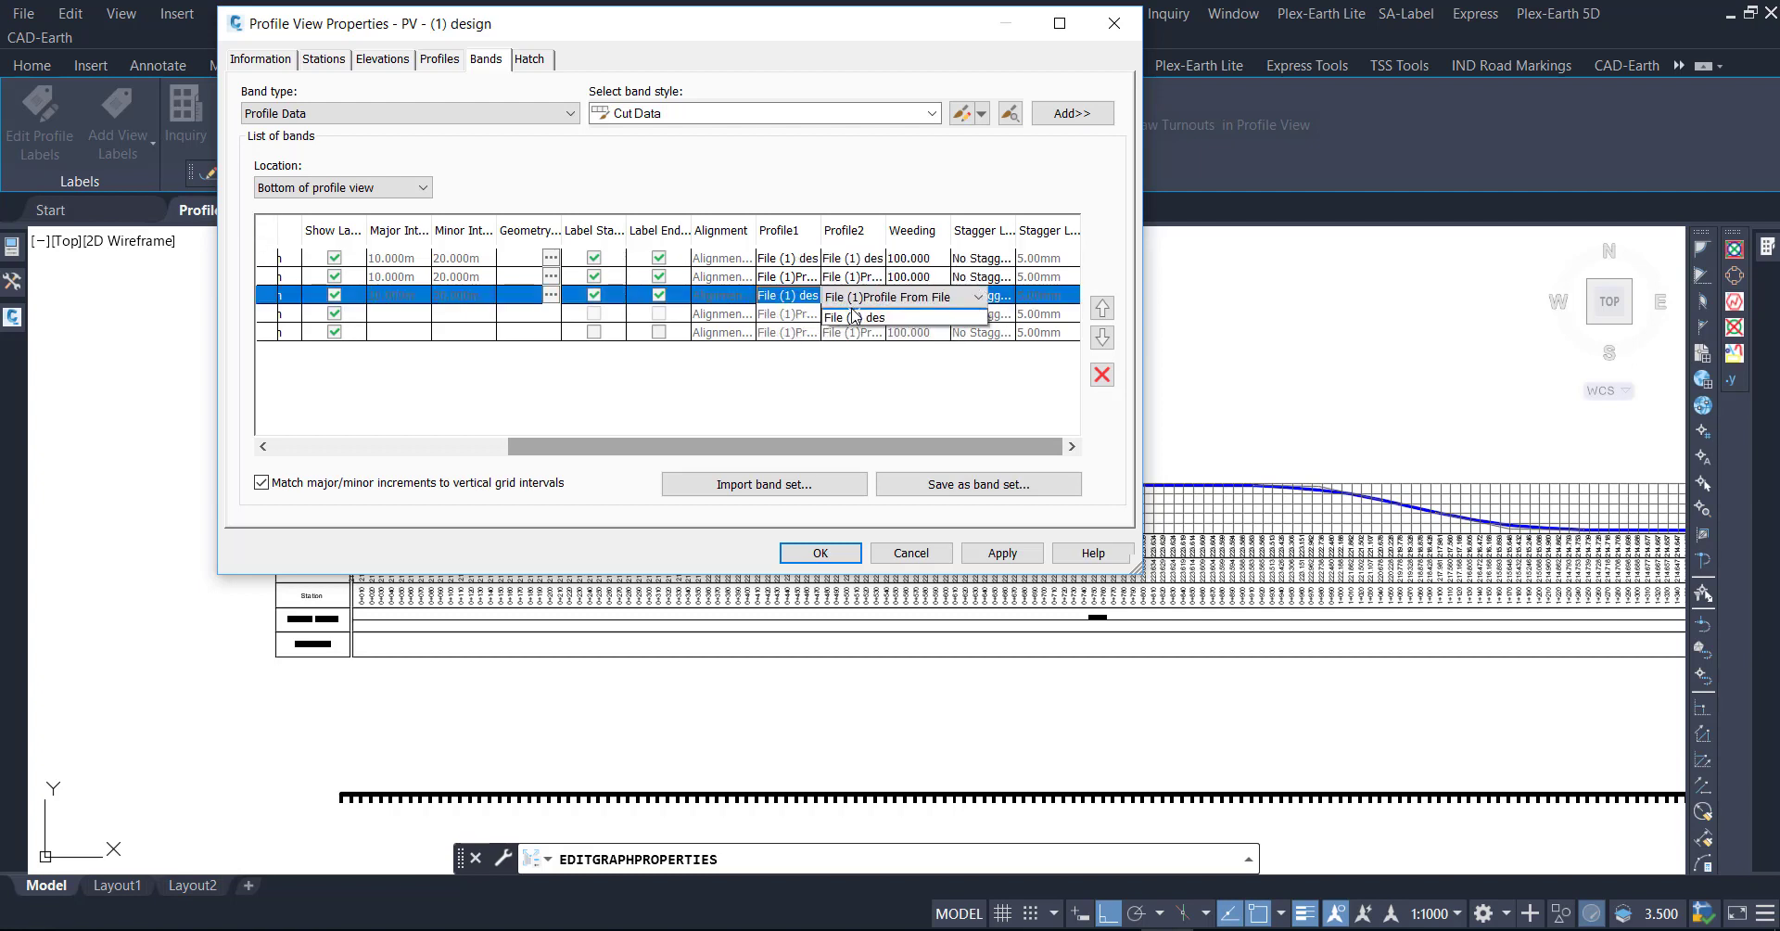
click(861, 333)
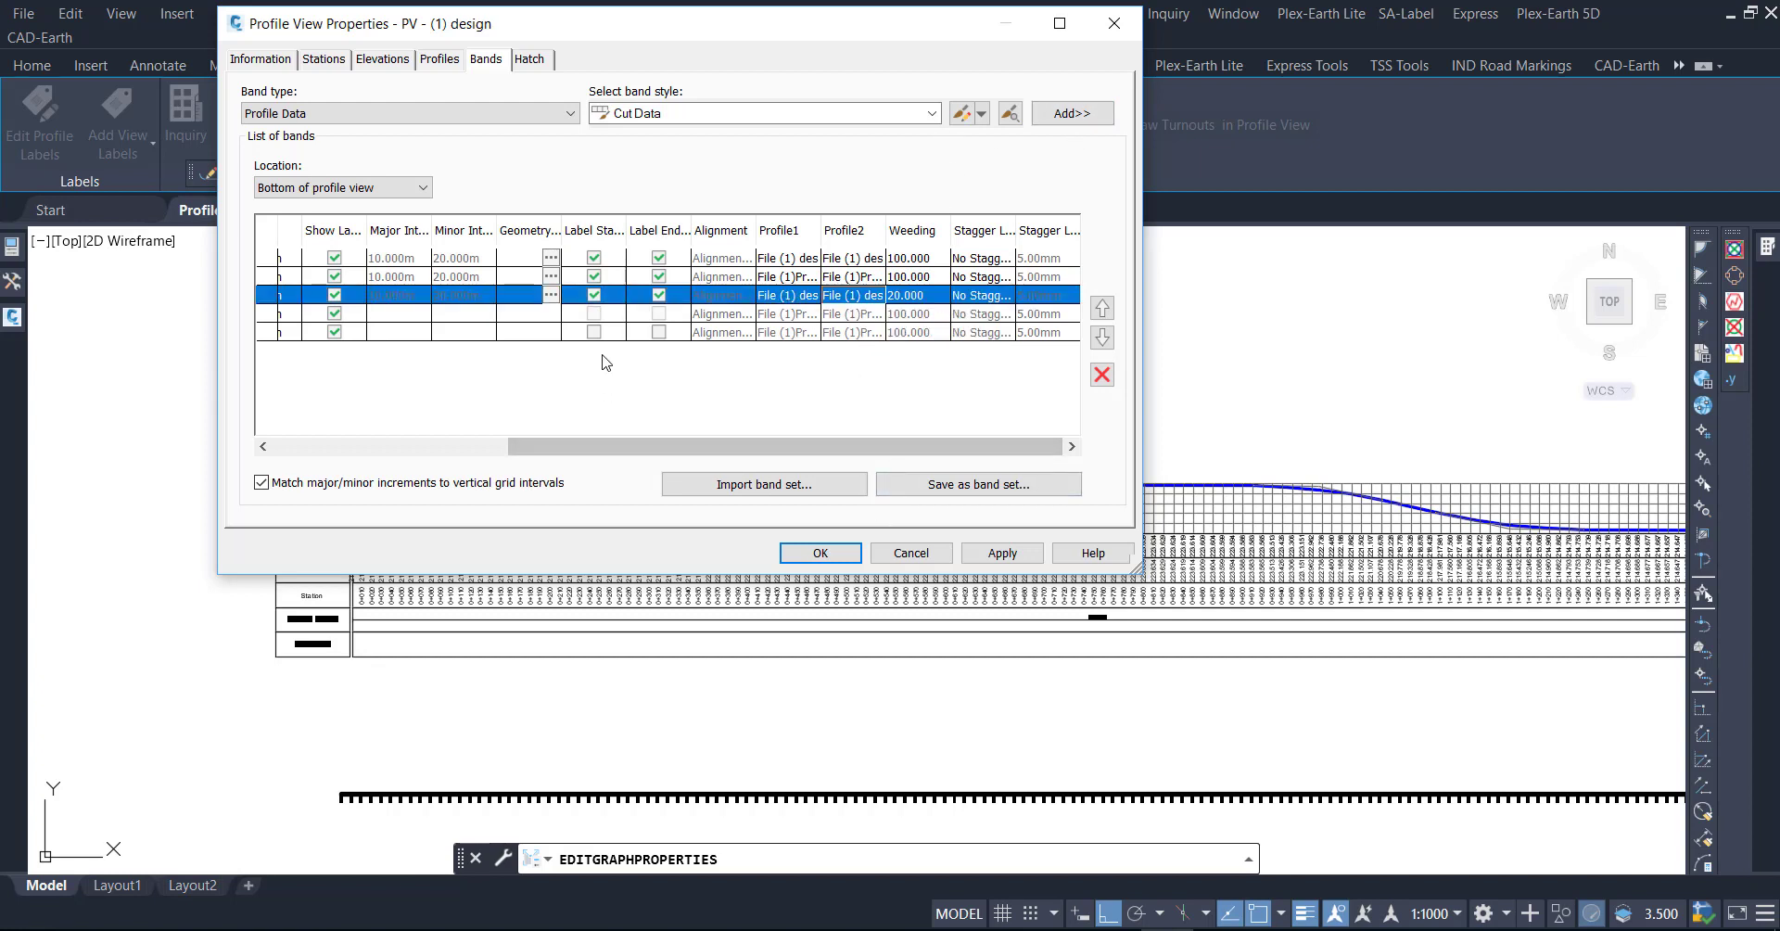
click(999, 553)
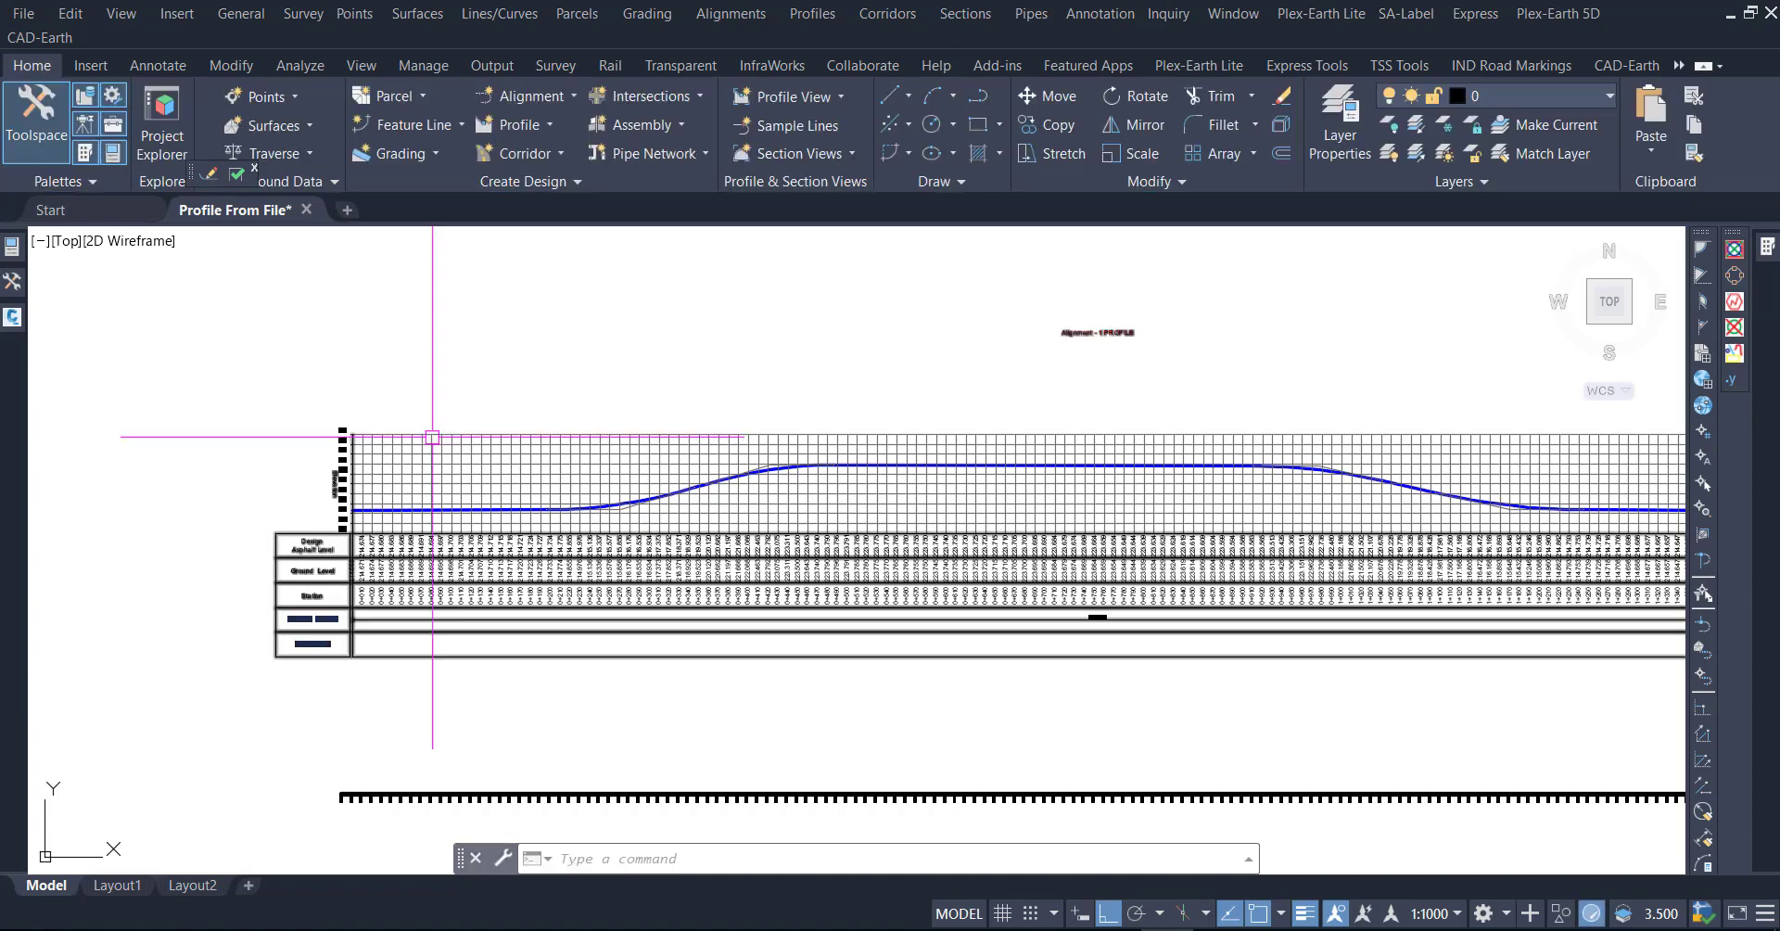
Remove the Horizontal Geometry, Superelevation and Ground Level bands from the profile view's properties and accept the changes.
click(432, 437)
right_click(432, 436)
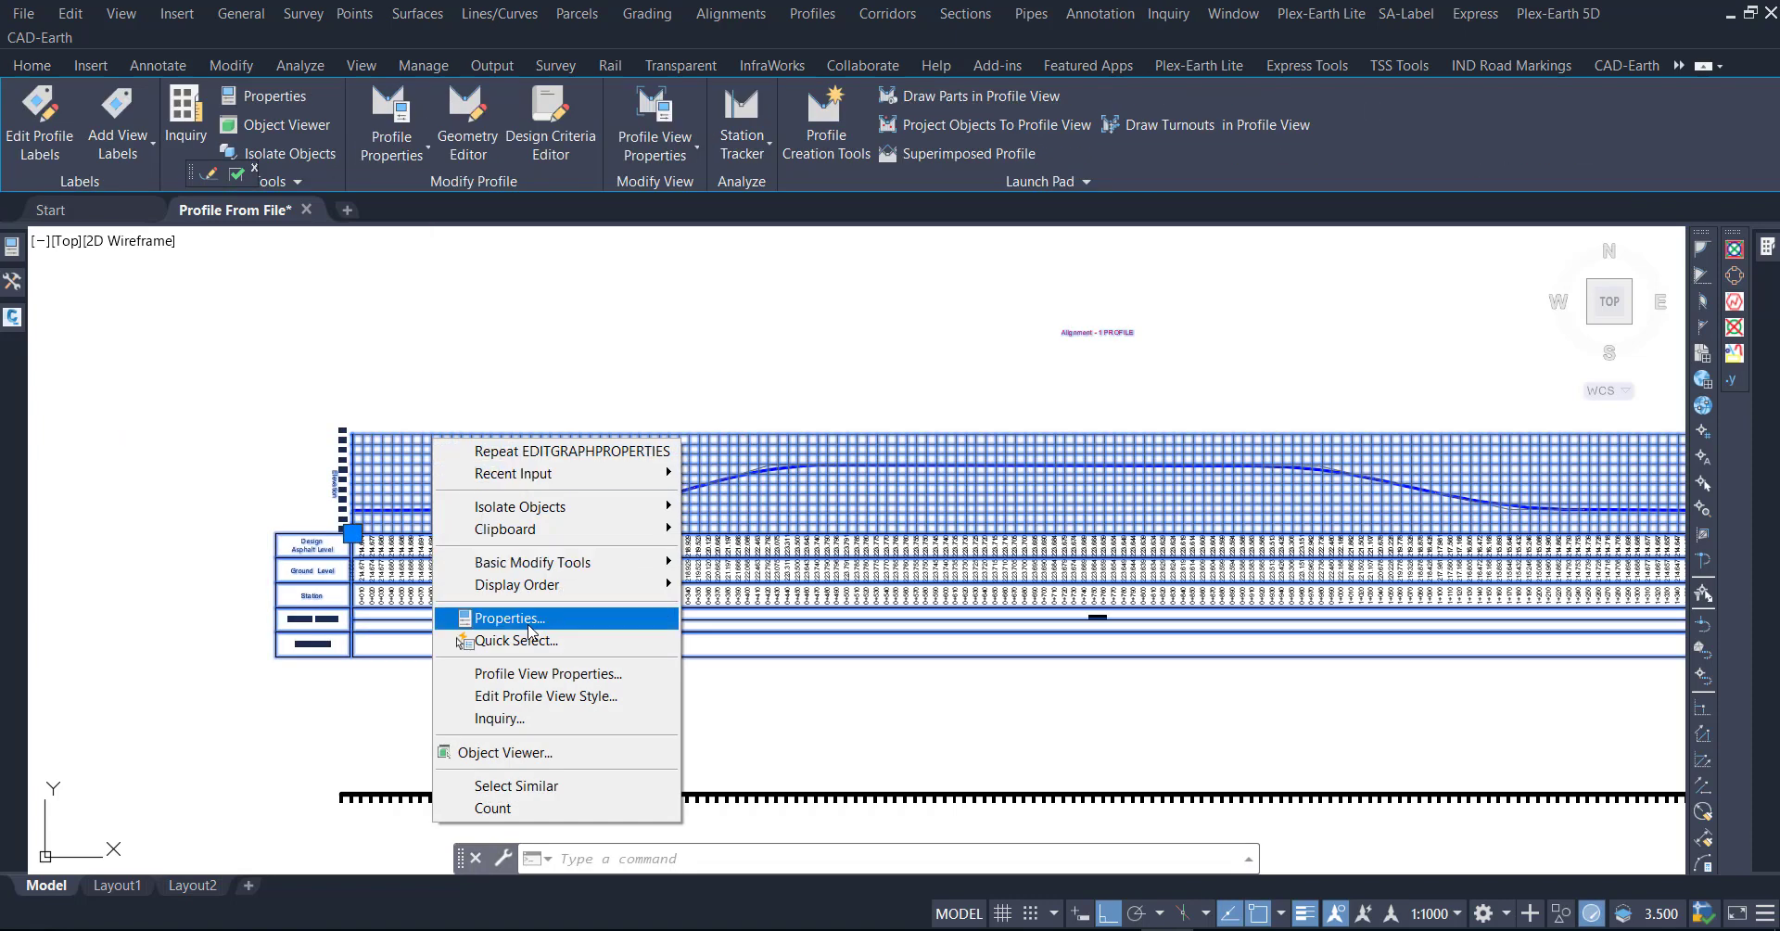
click(556, 673)
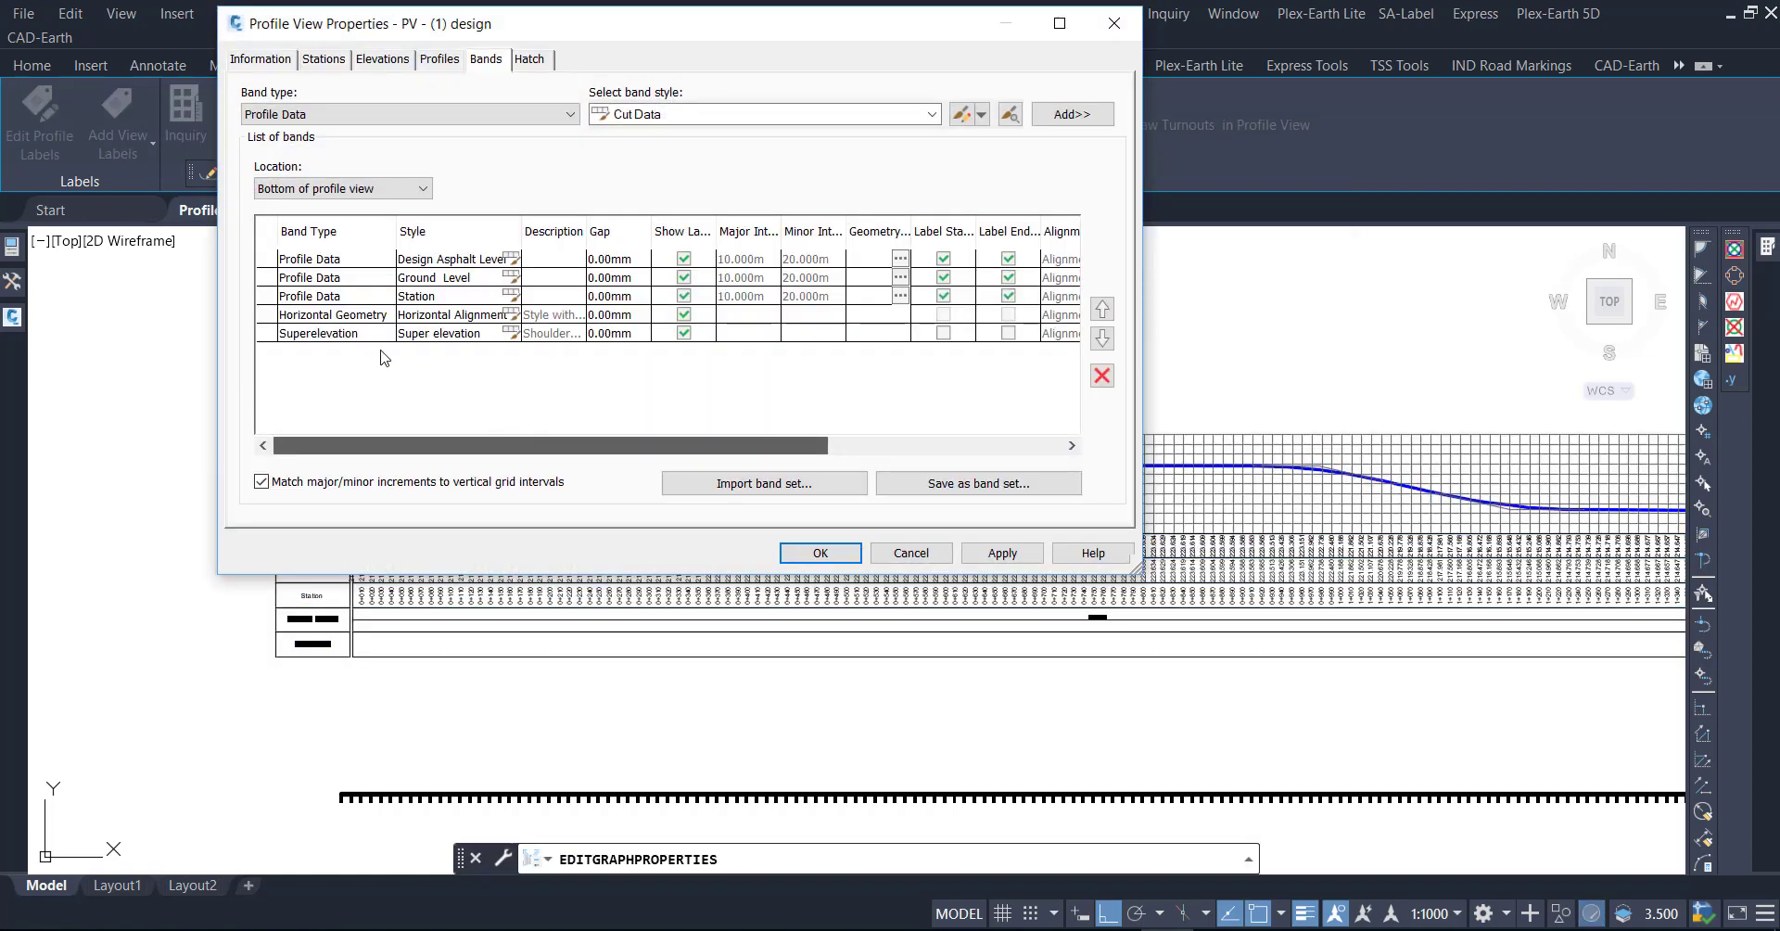
click(339, 317)
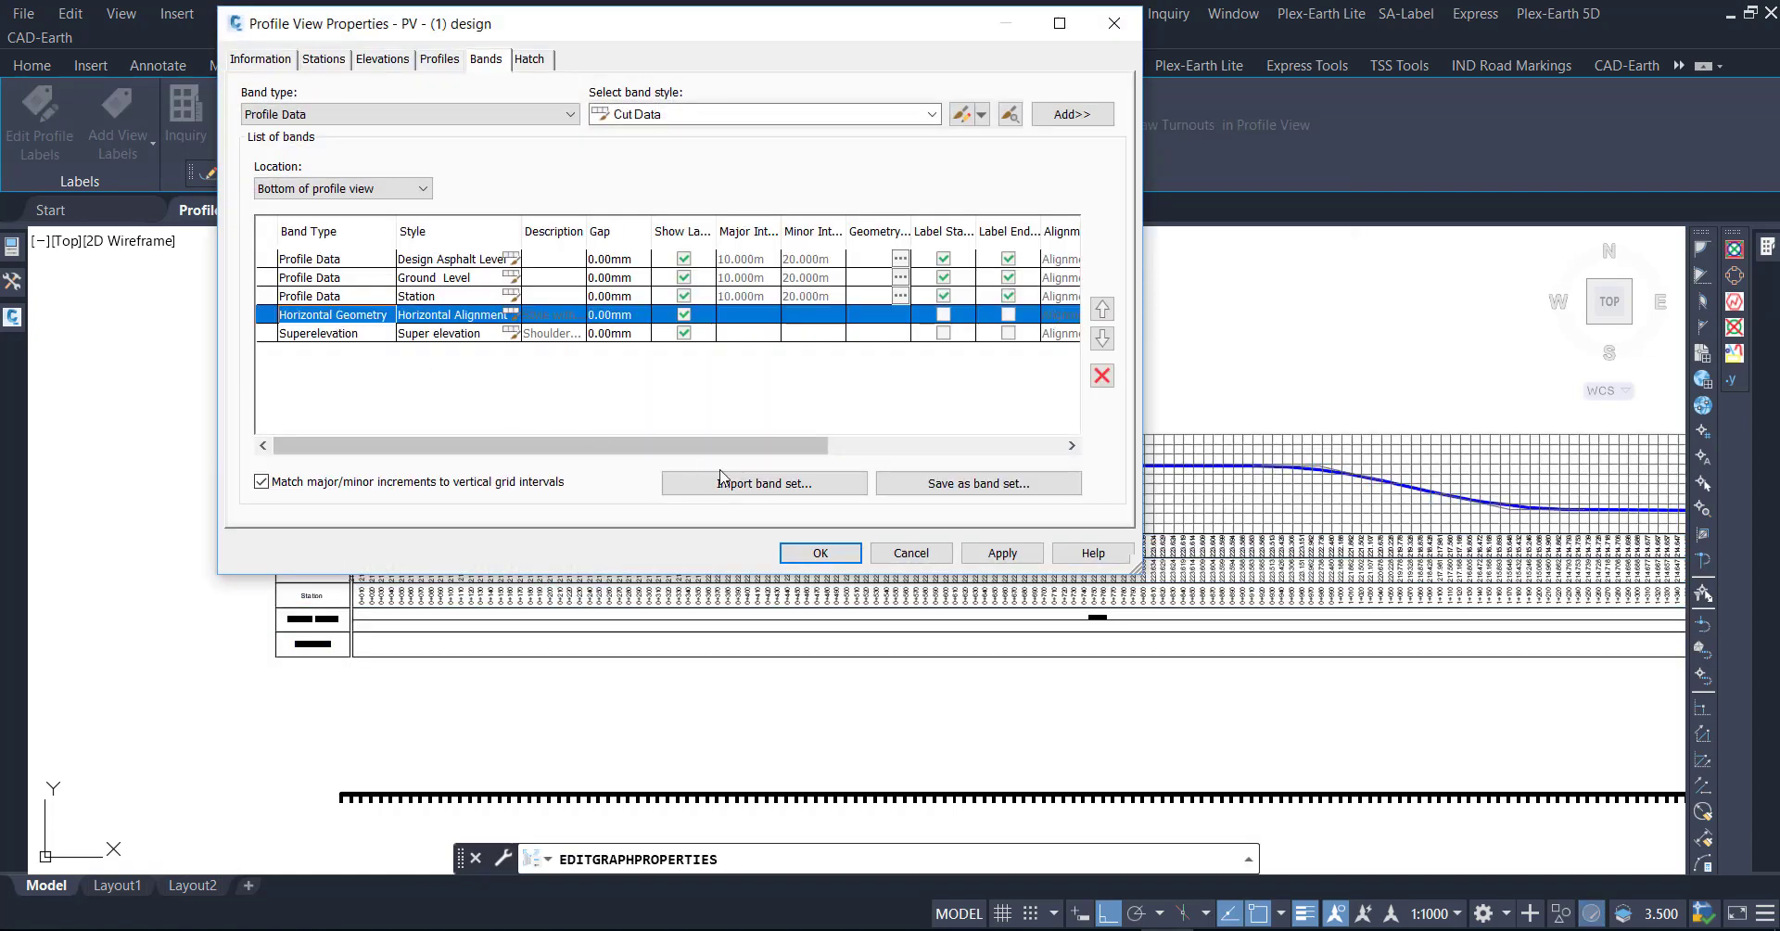
click(1101, 375)
click(1102, 376)
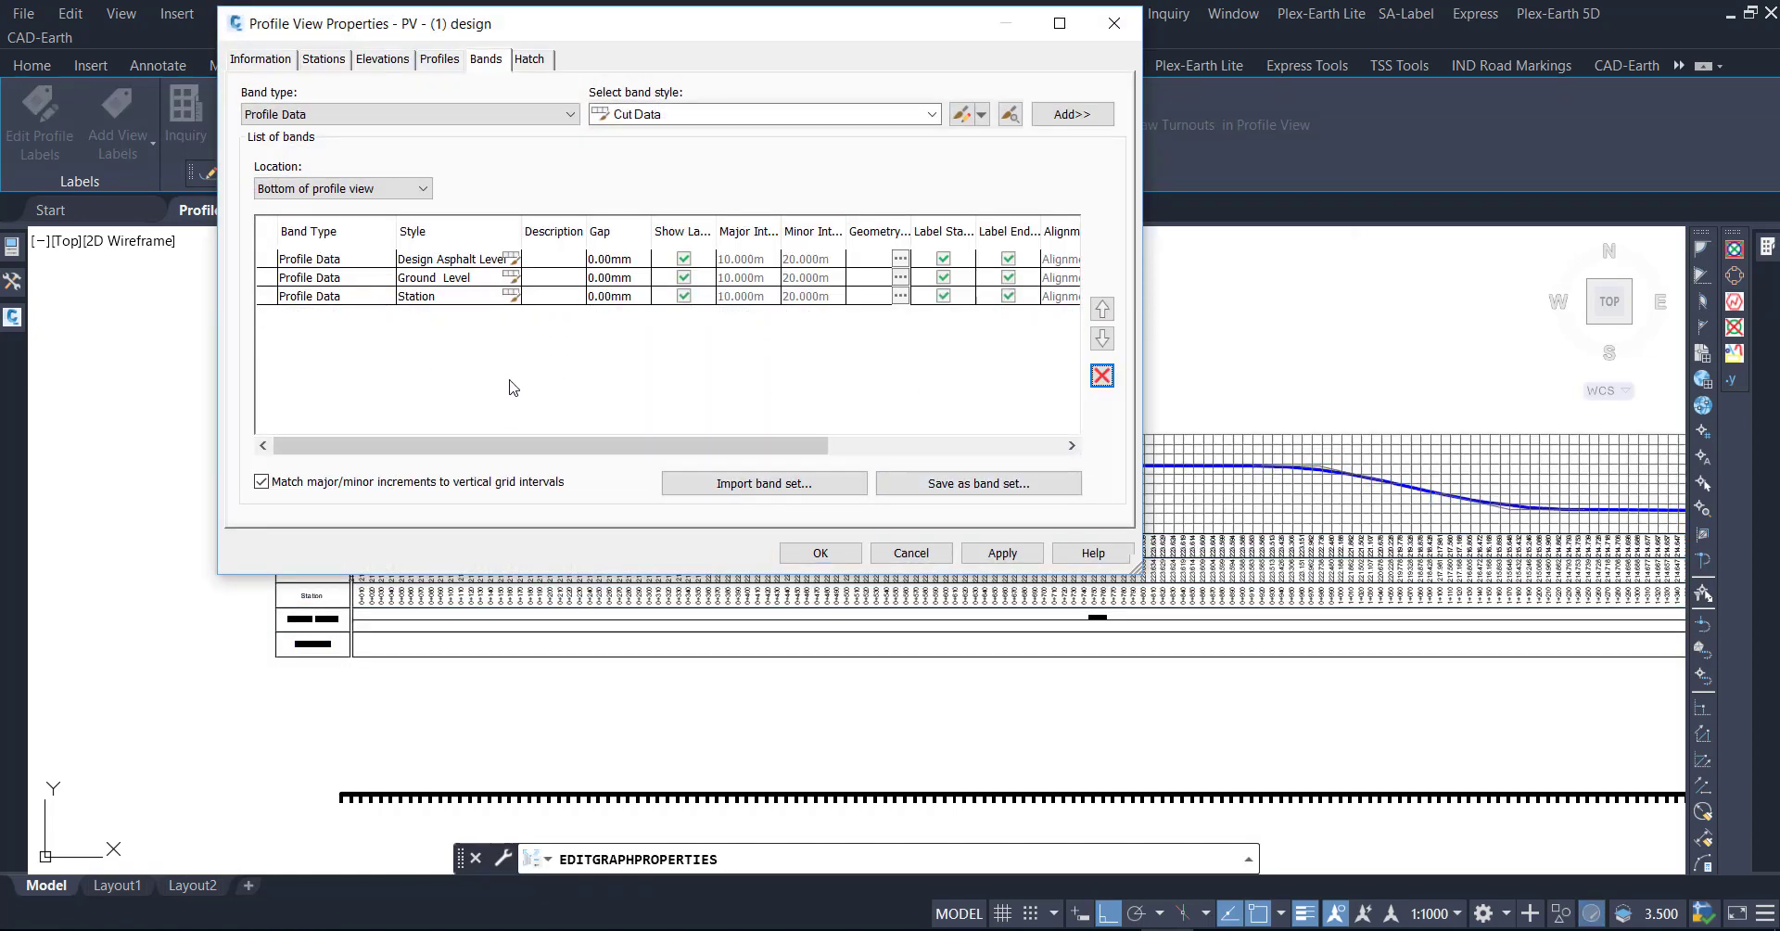
click(436, 280)
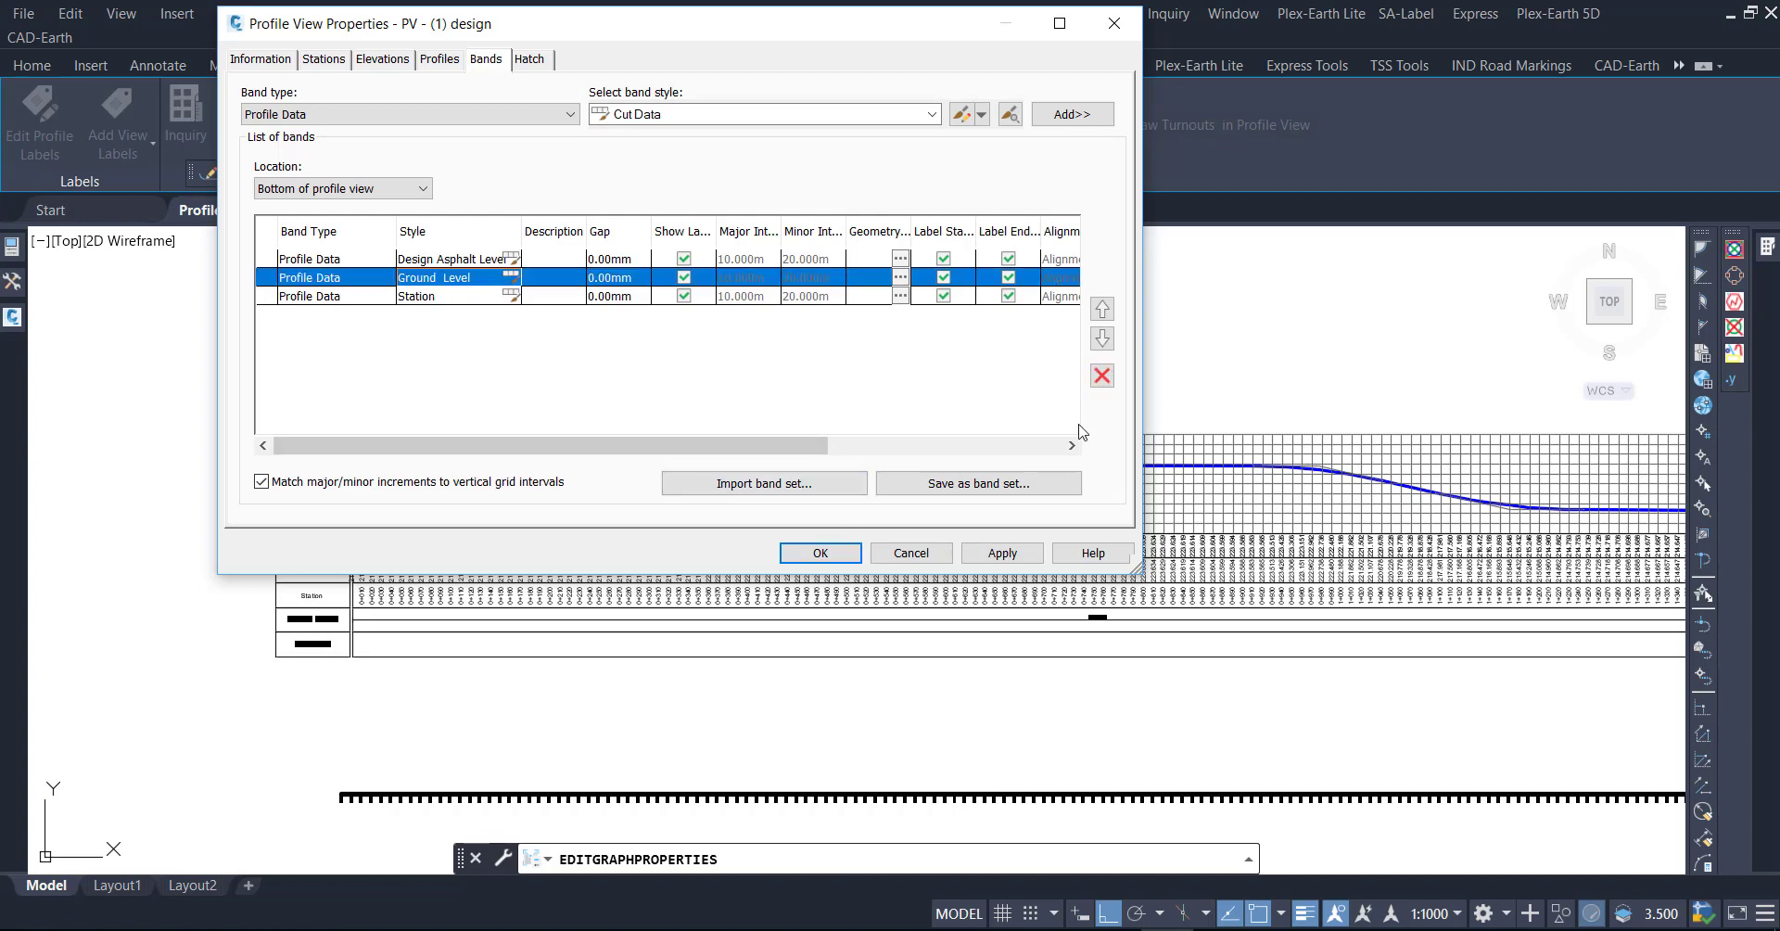
click(1101, 375)
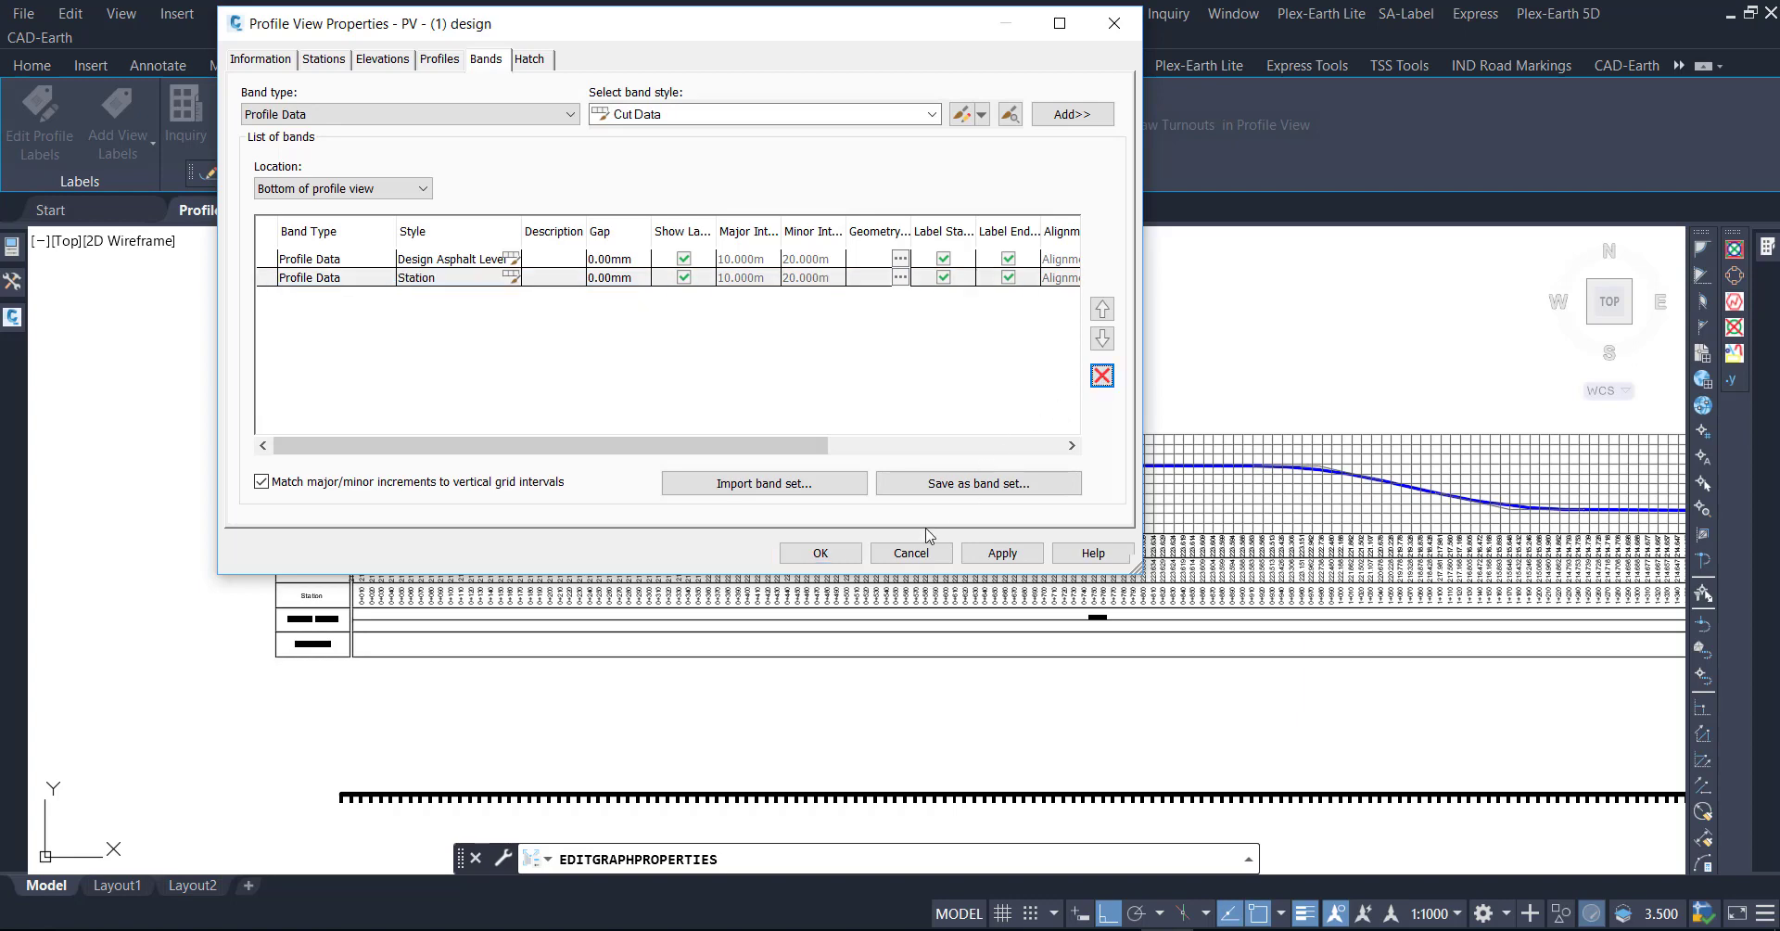
click(820, 553)
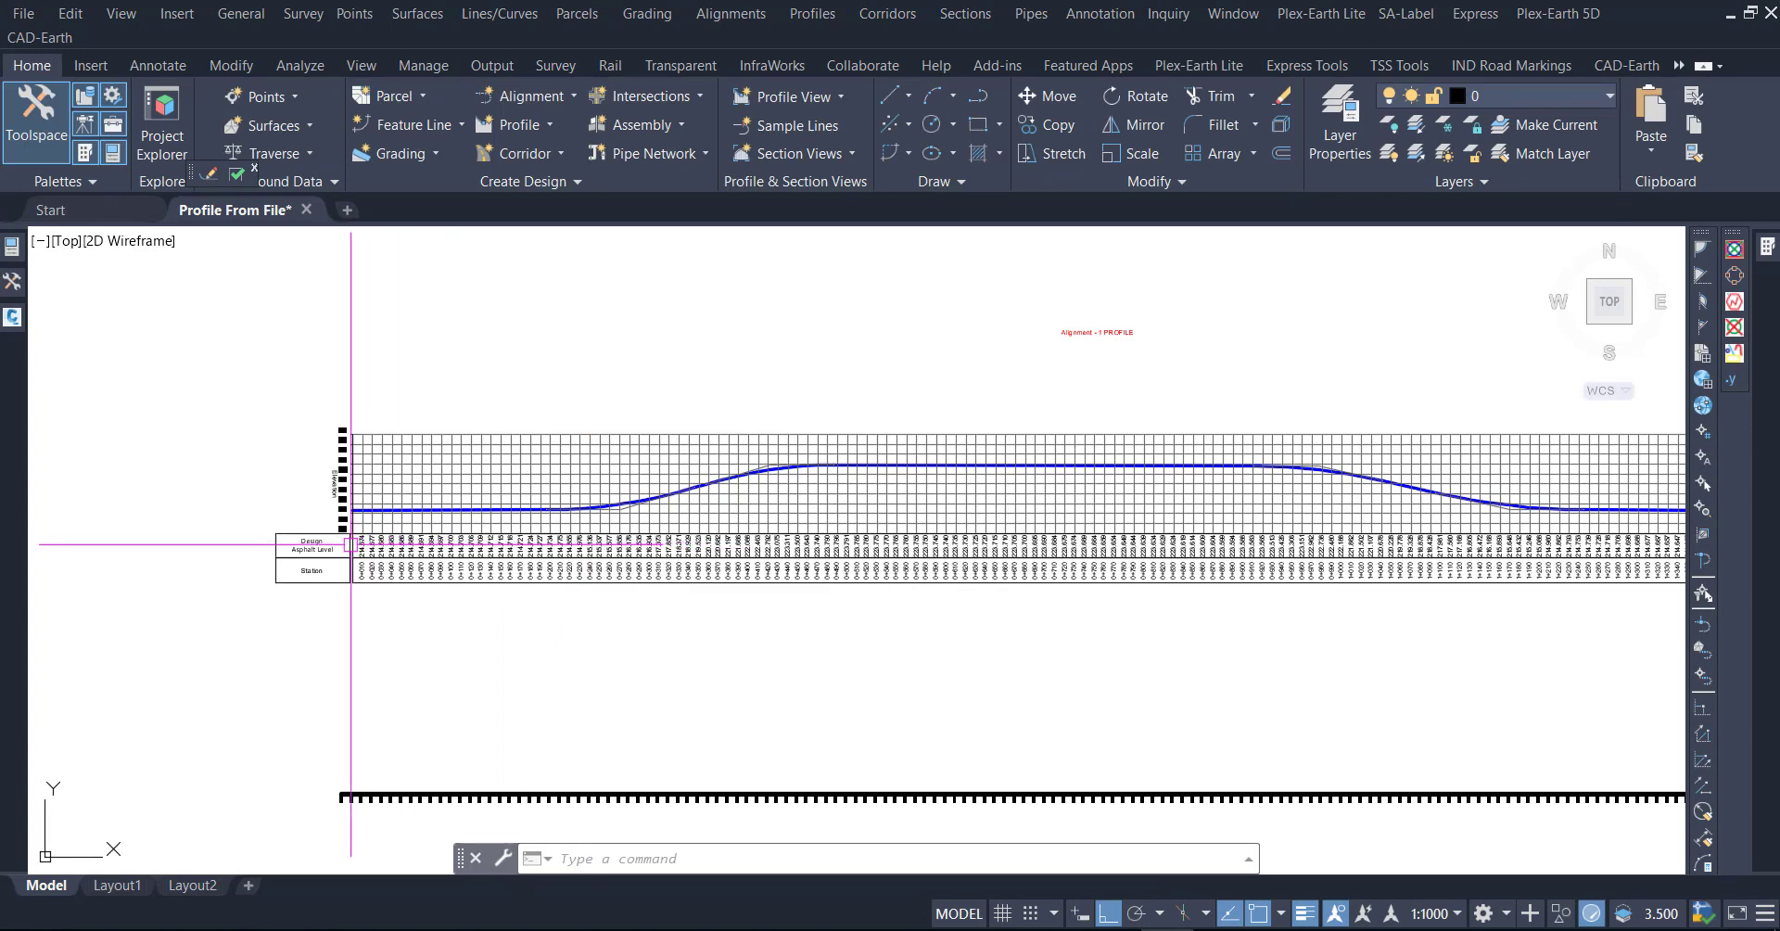
scroll(350, 544, up, 3)
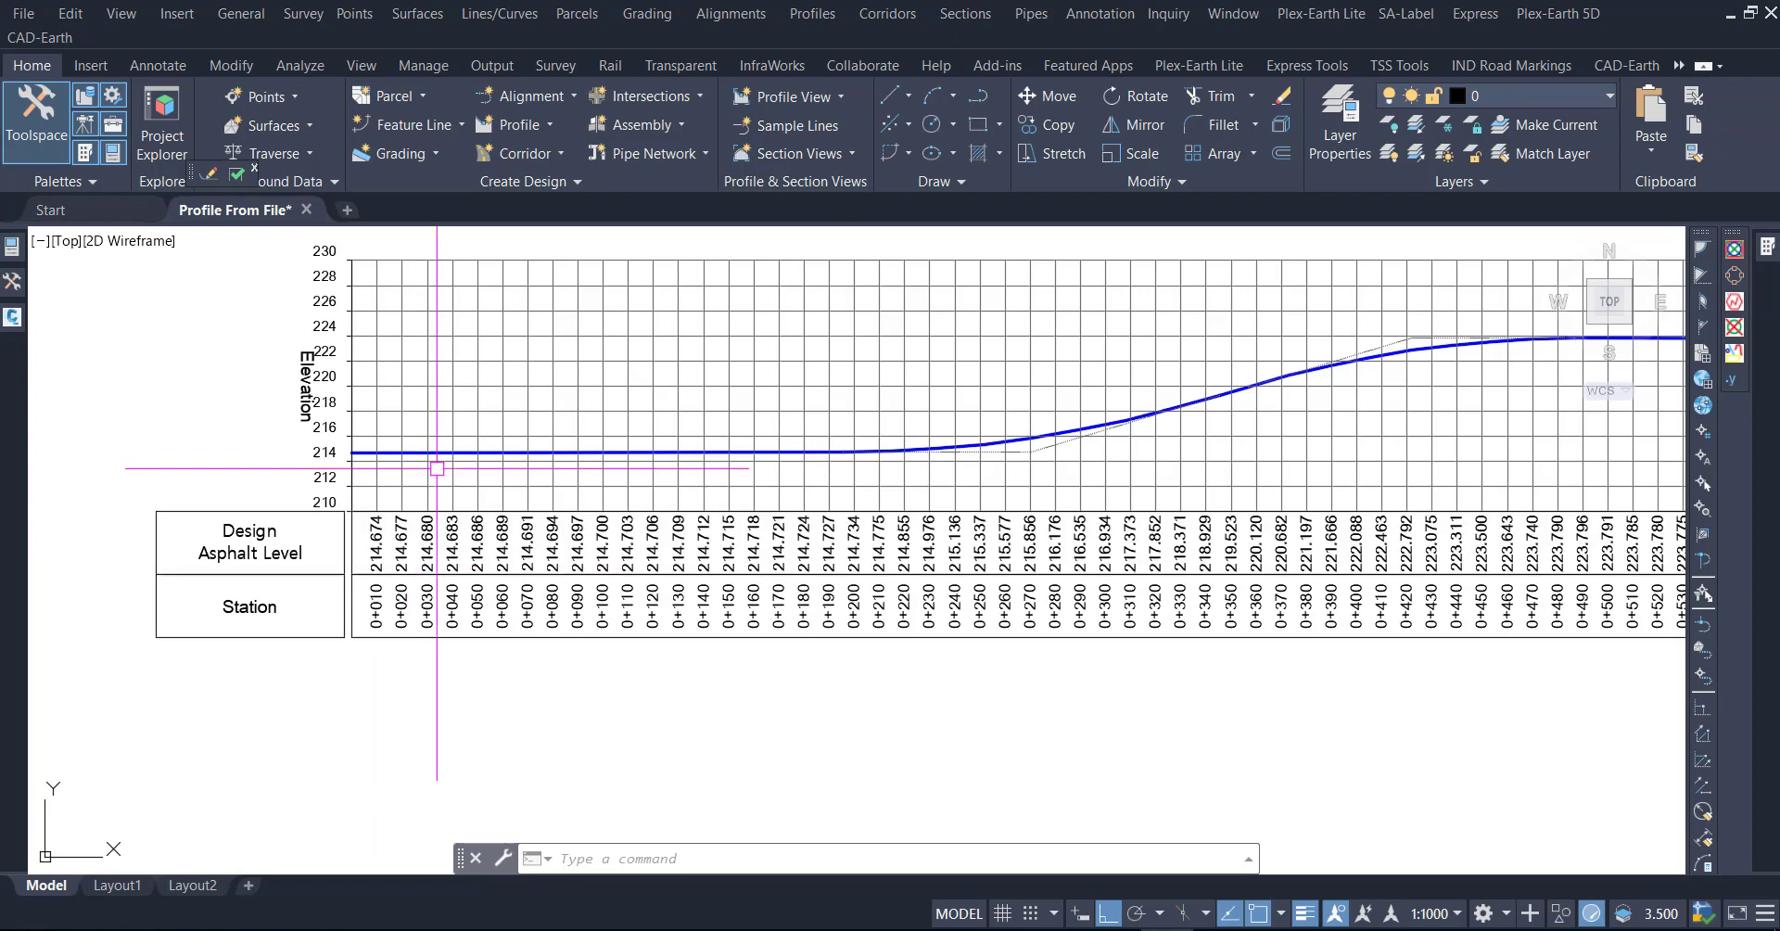
click(403, 447)
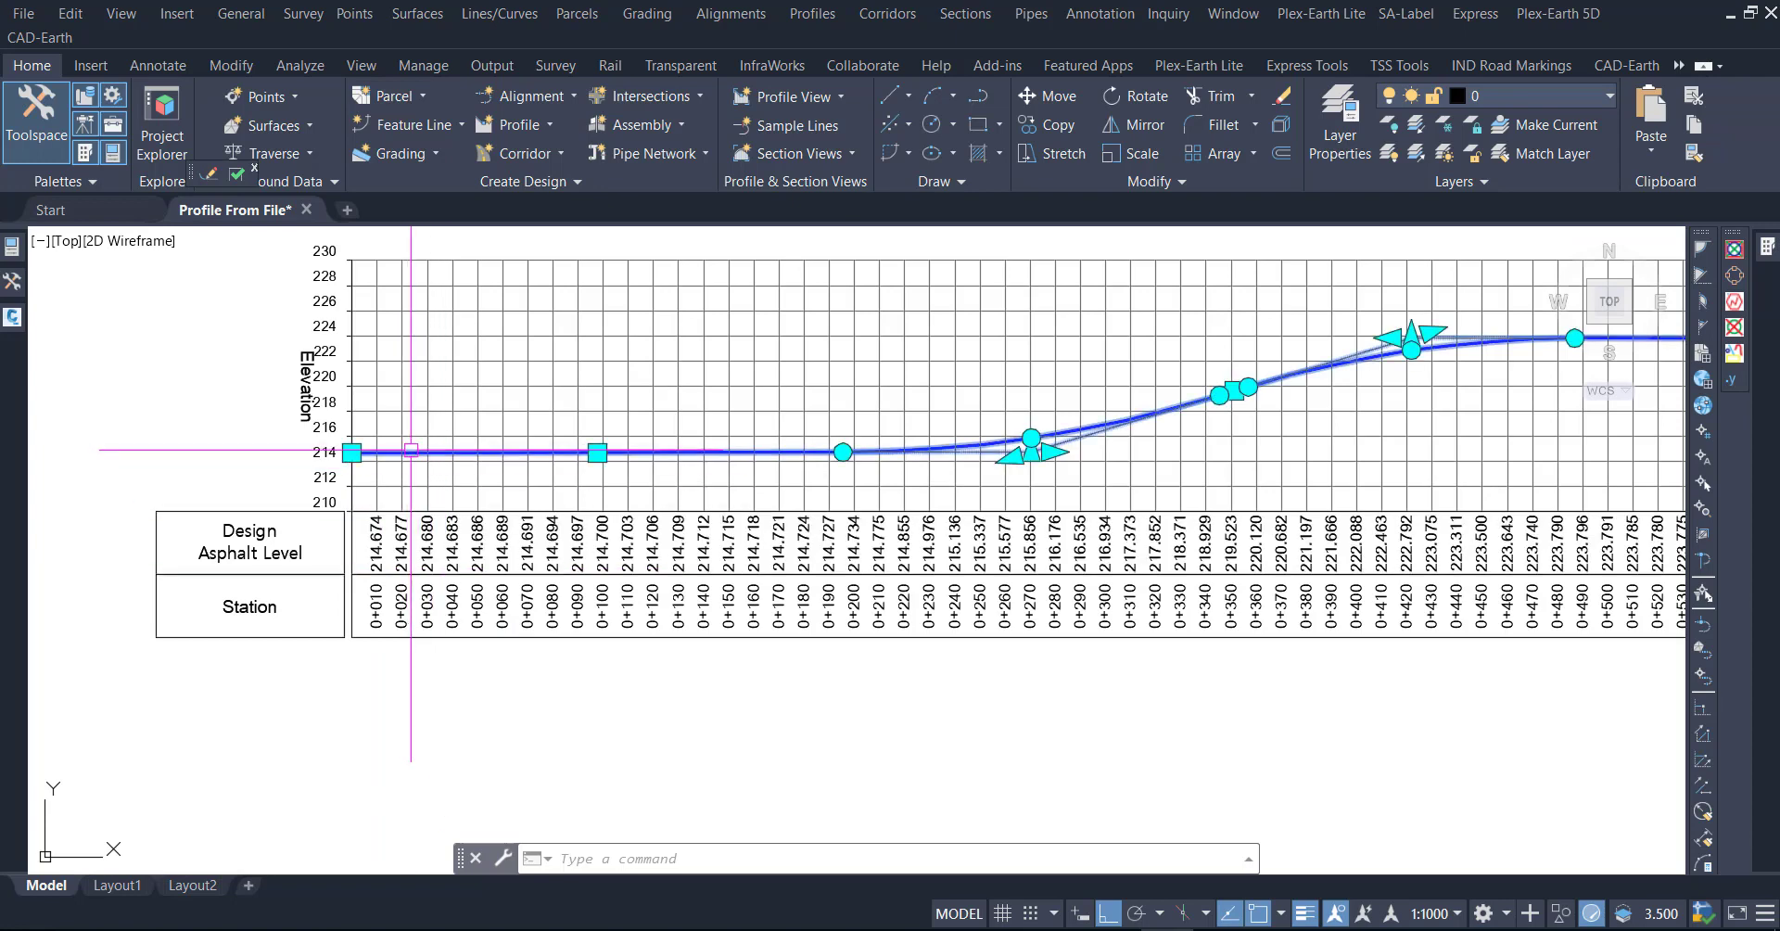
right_click(412, 454)
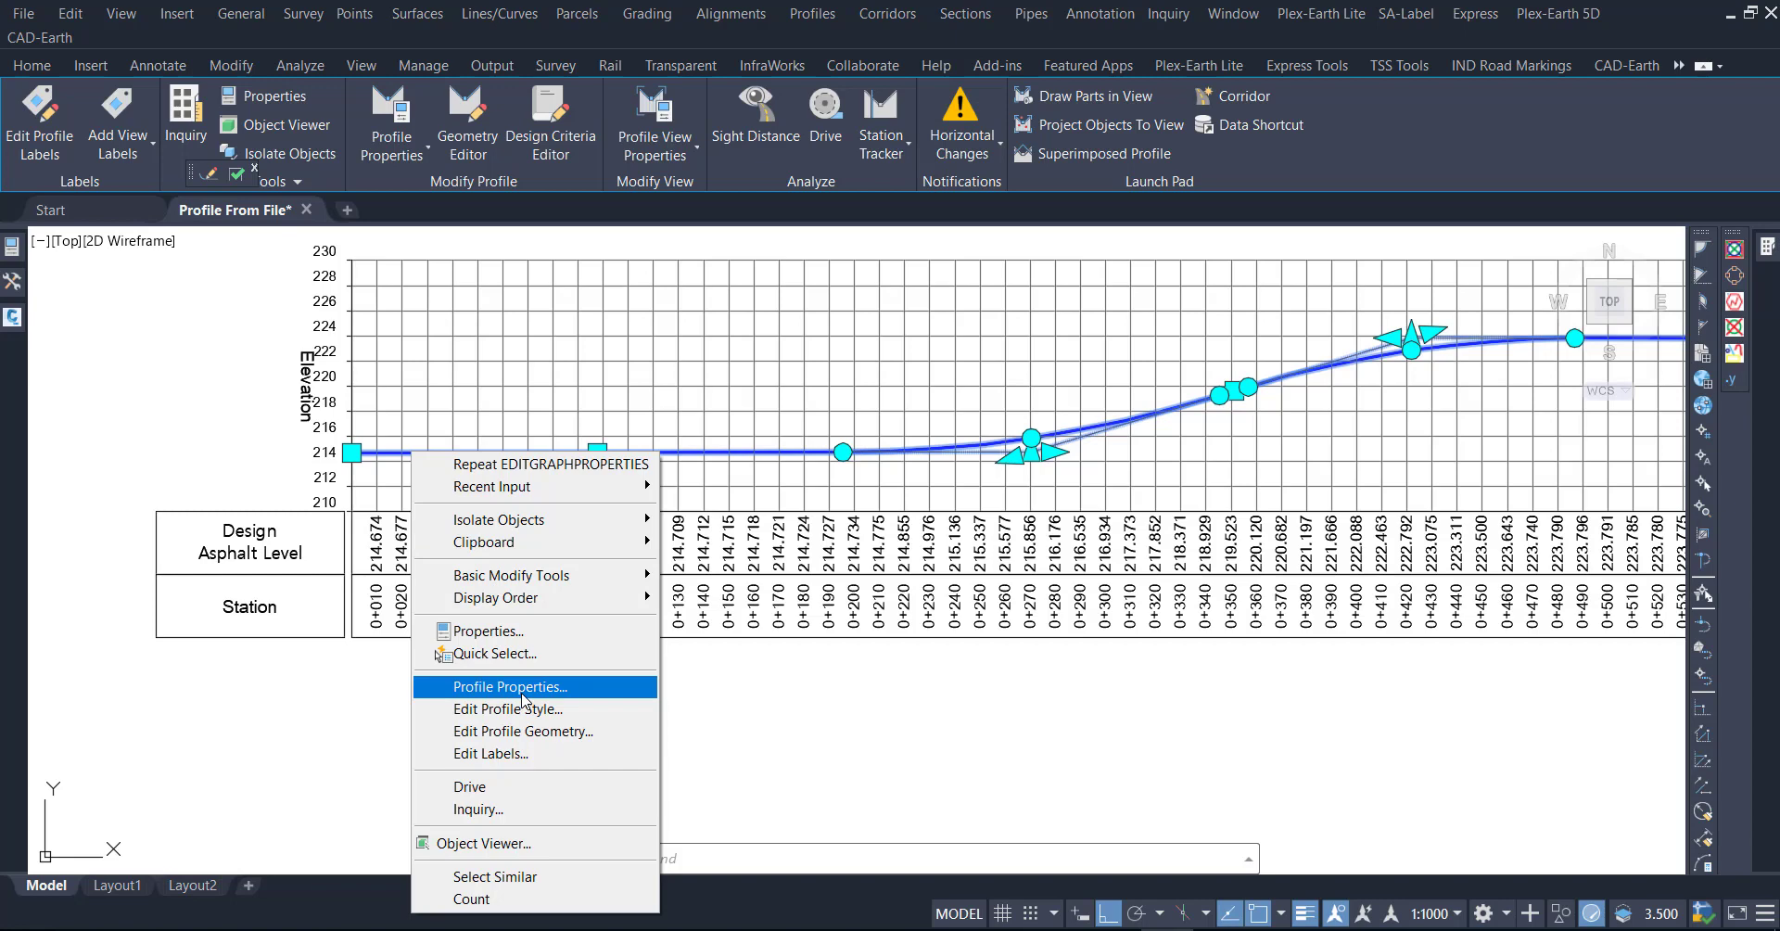
click(519, 688)
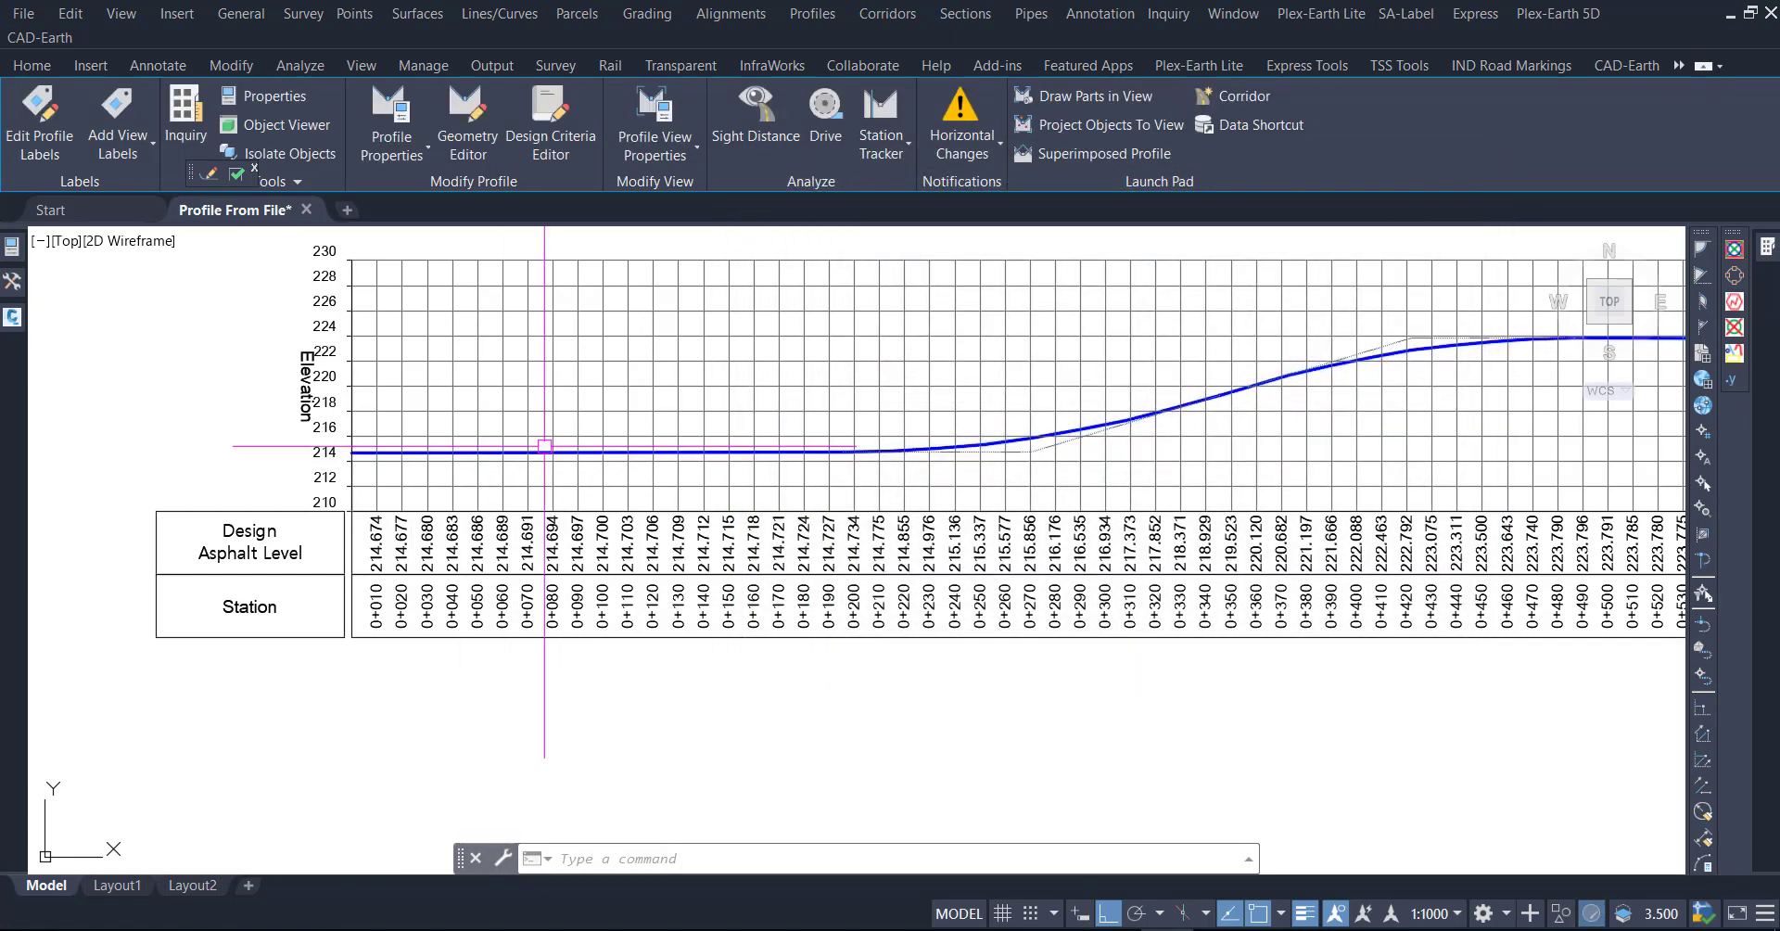
Open the label settings of the File (1) des profile for editing.
click(531, 453)
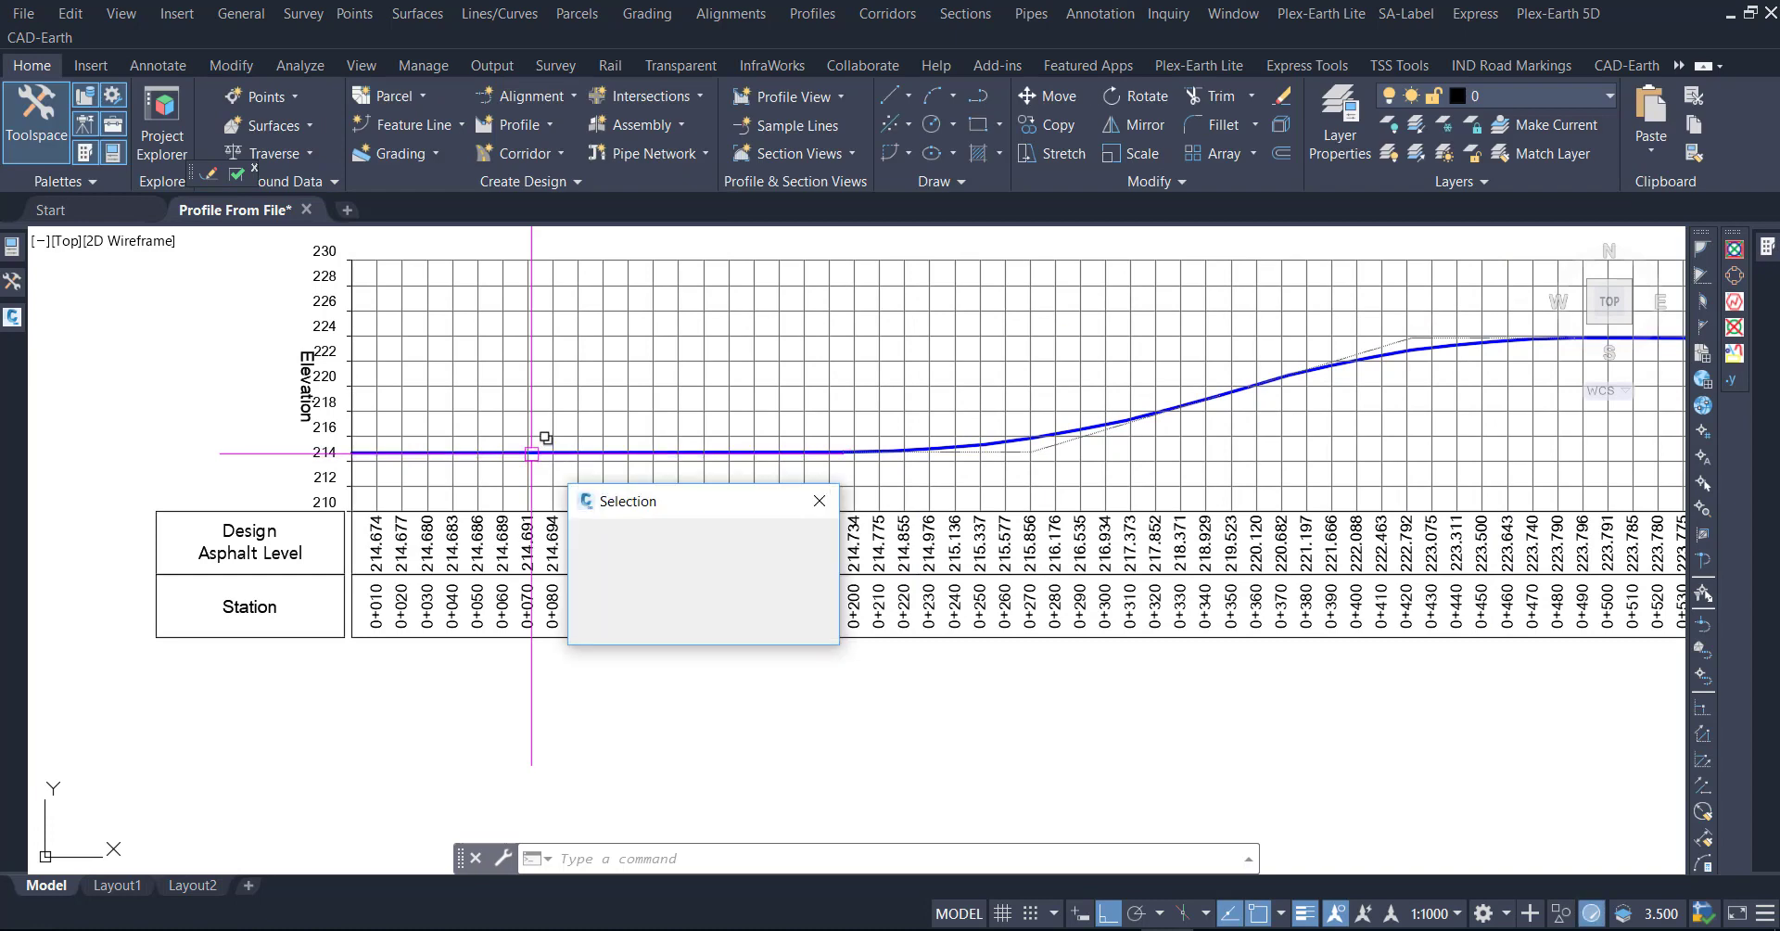
click(619, 537)
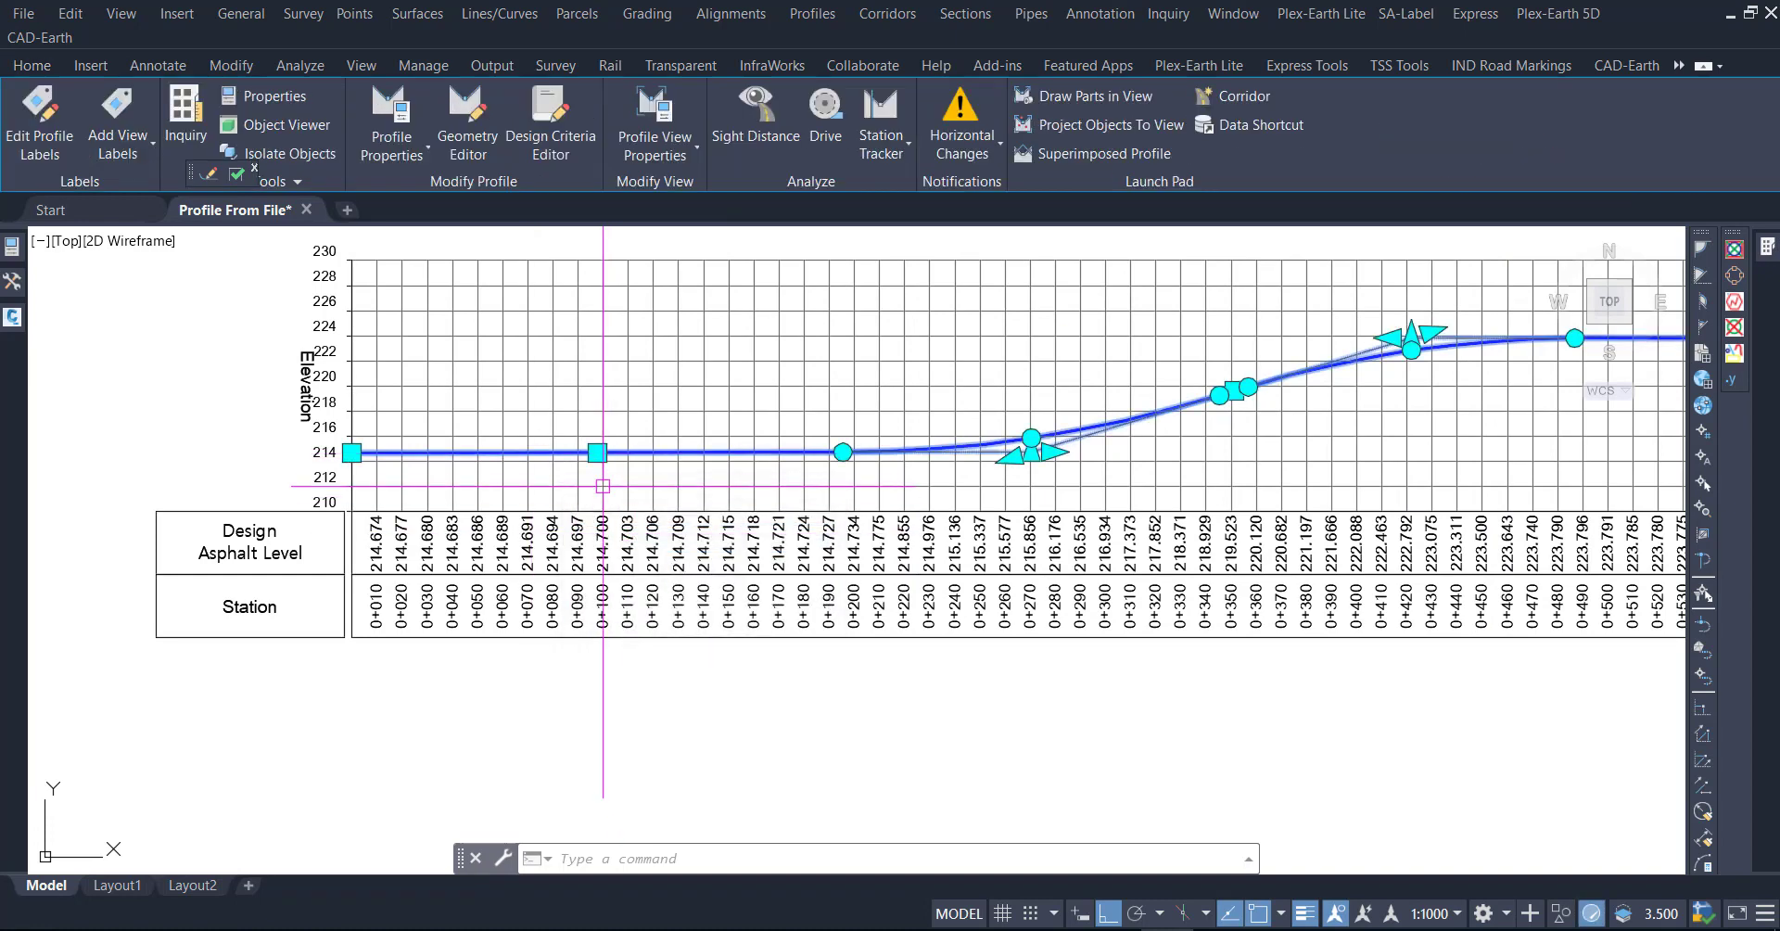
right_click(603, 481)
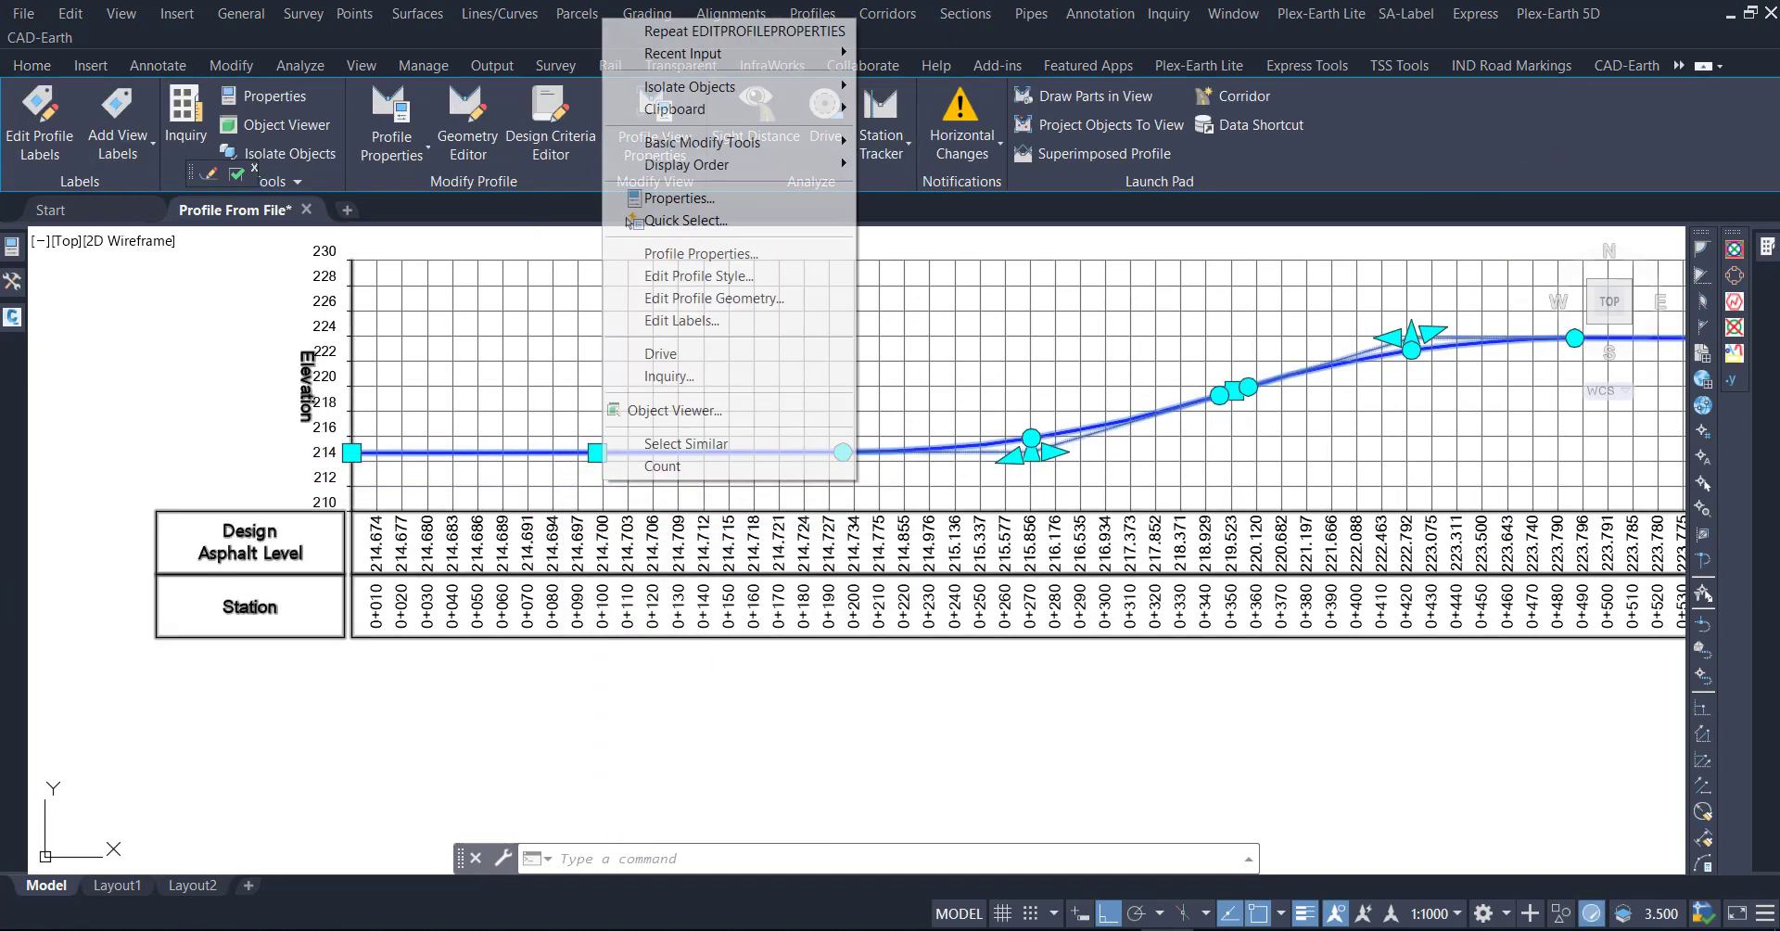
click(731, 324)
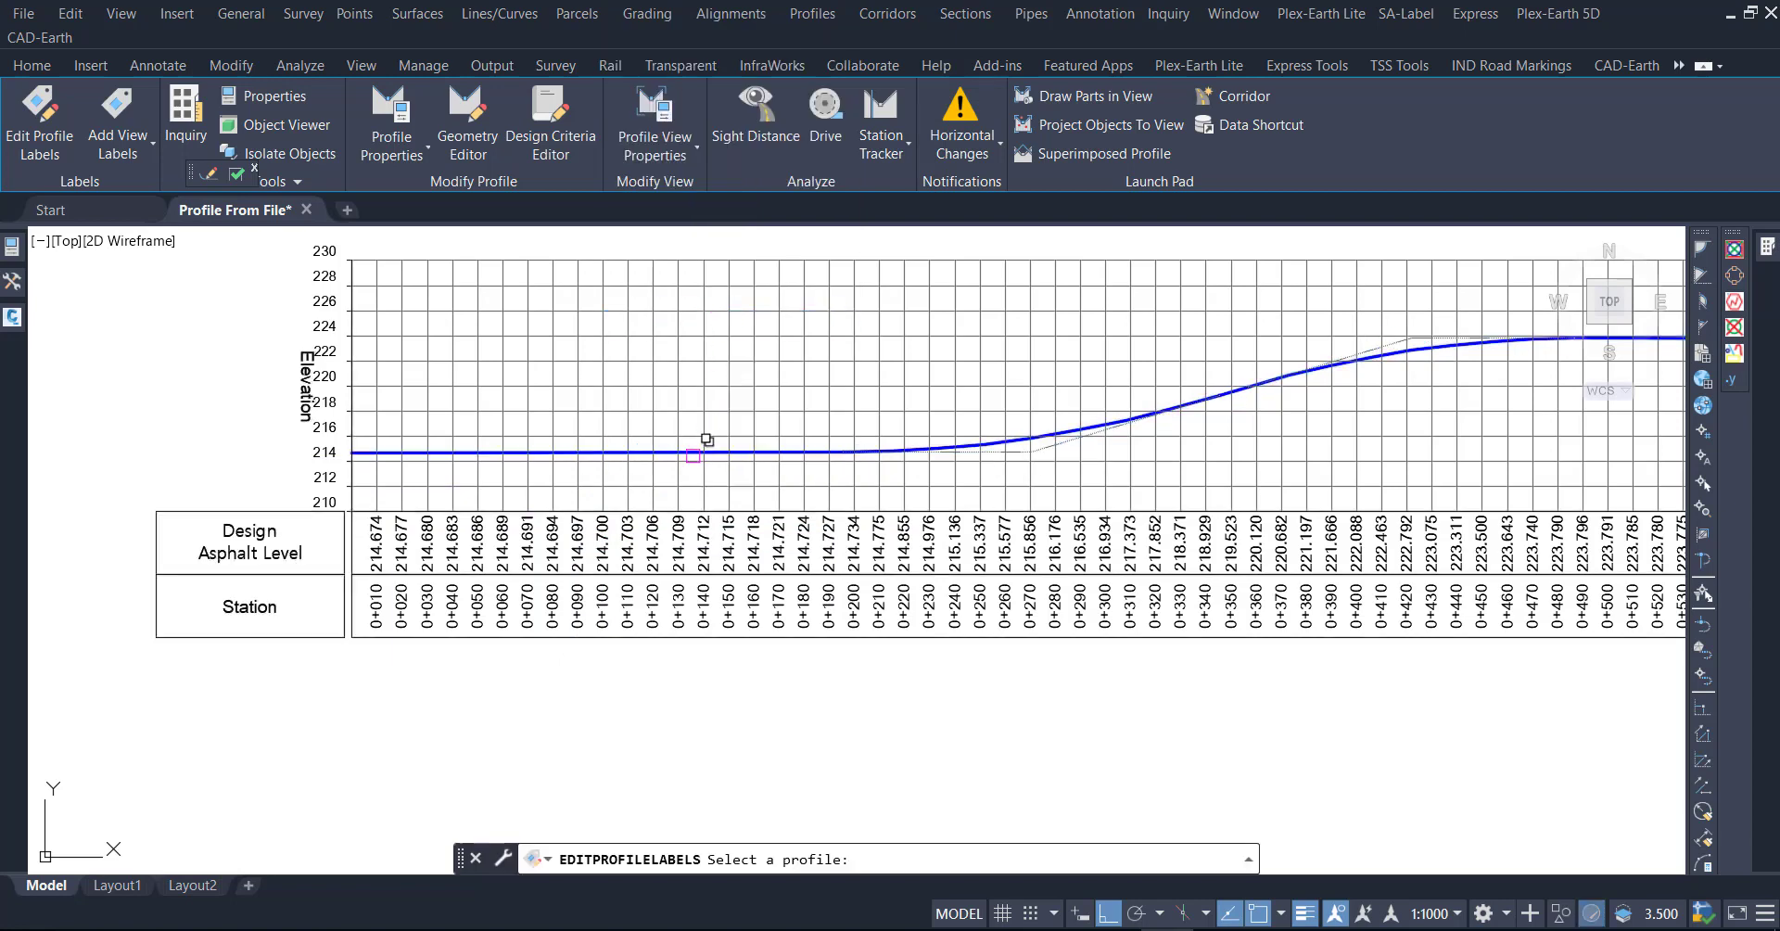
click(693, 453)
click(772, 541)
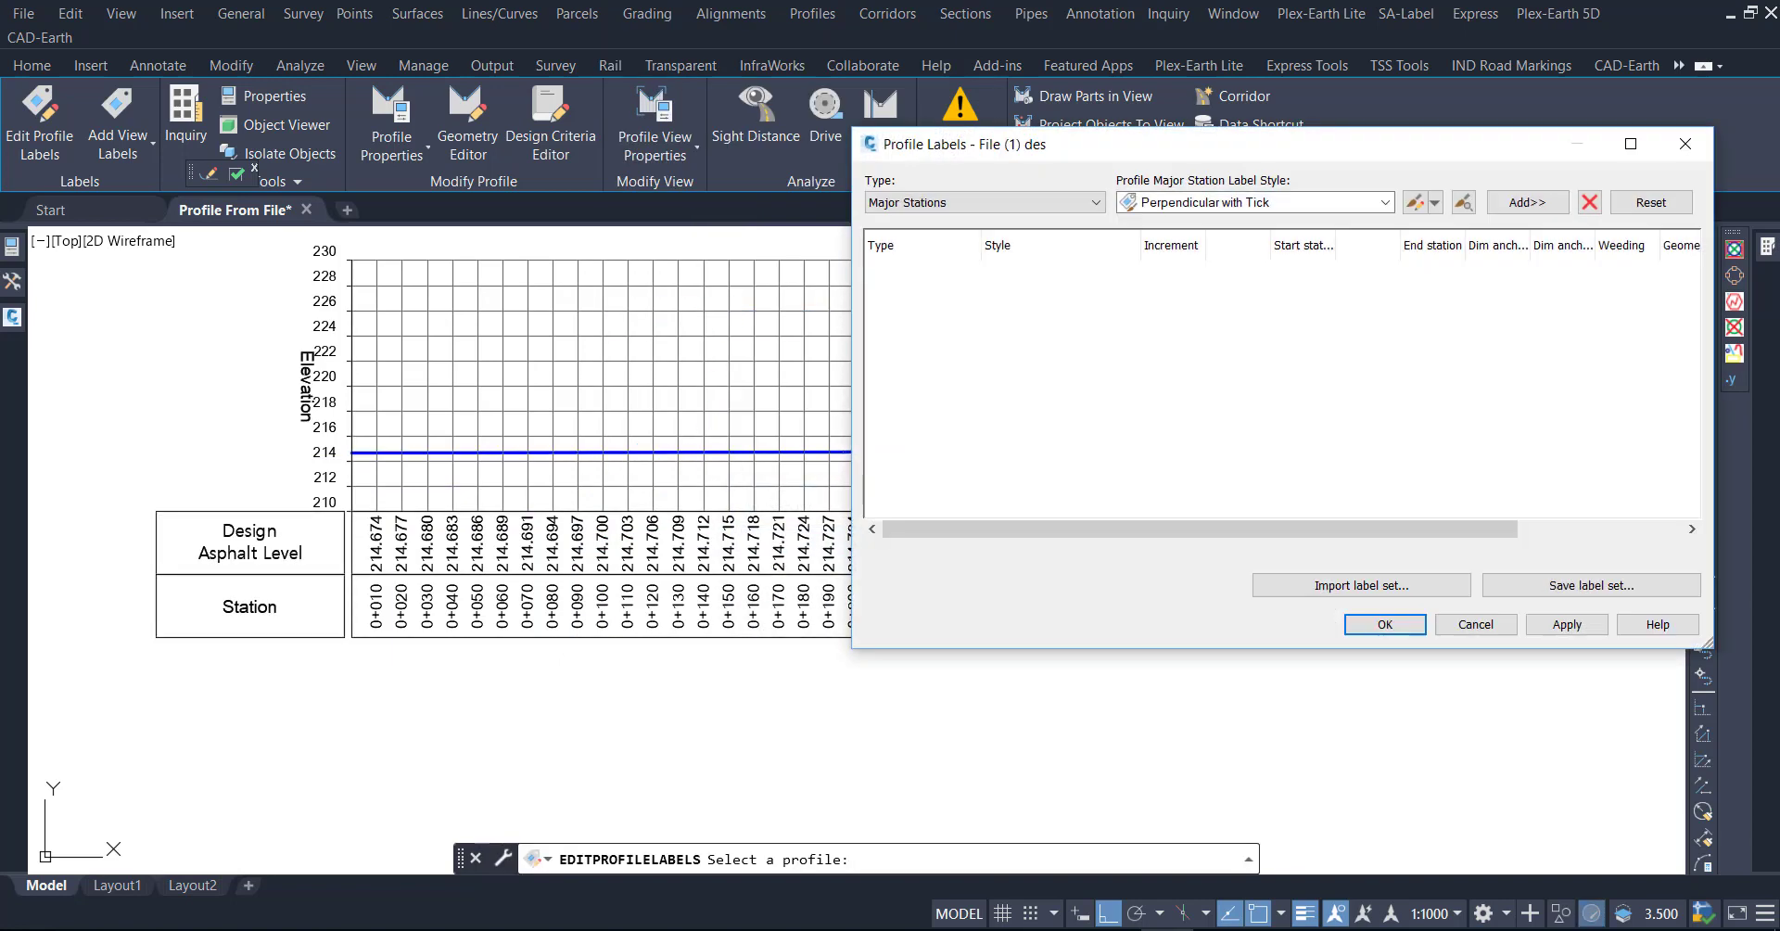
drag(1104, 150, 858, 114)
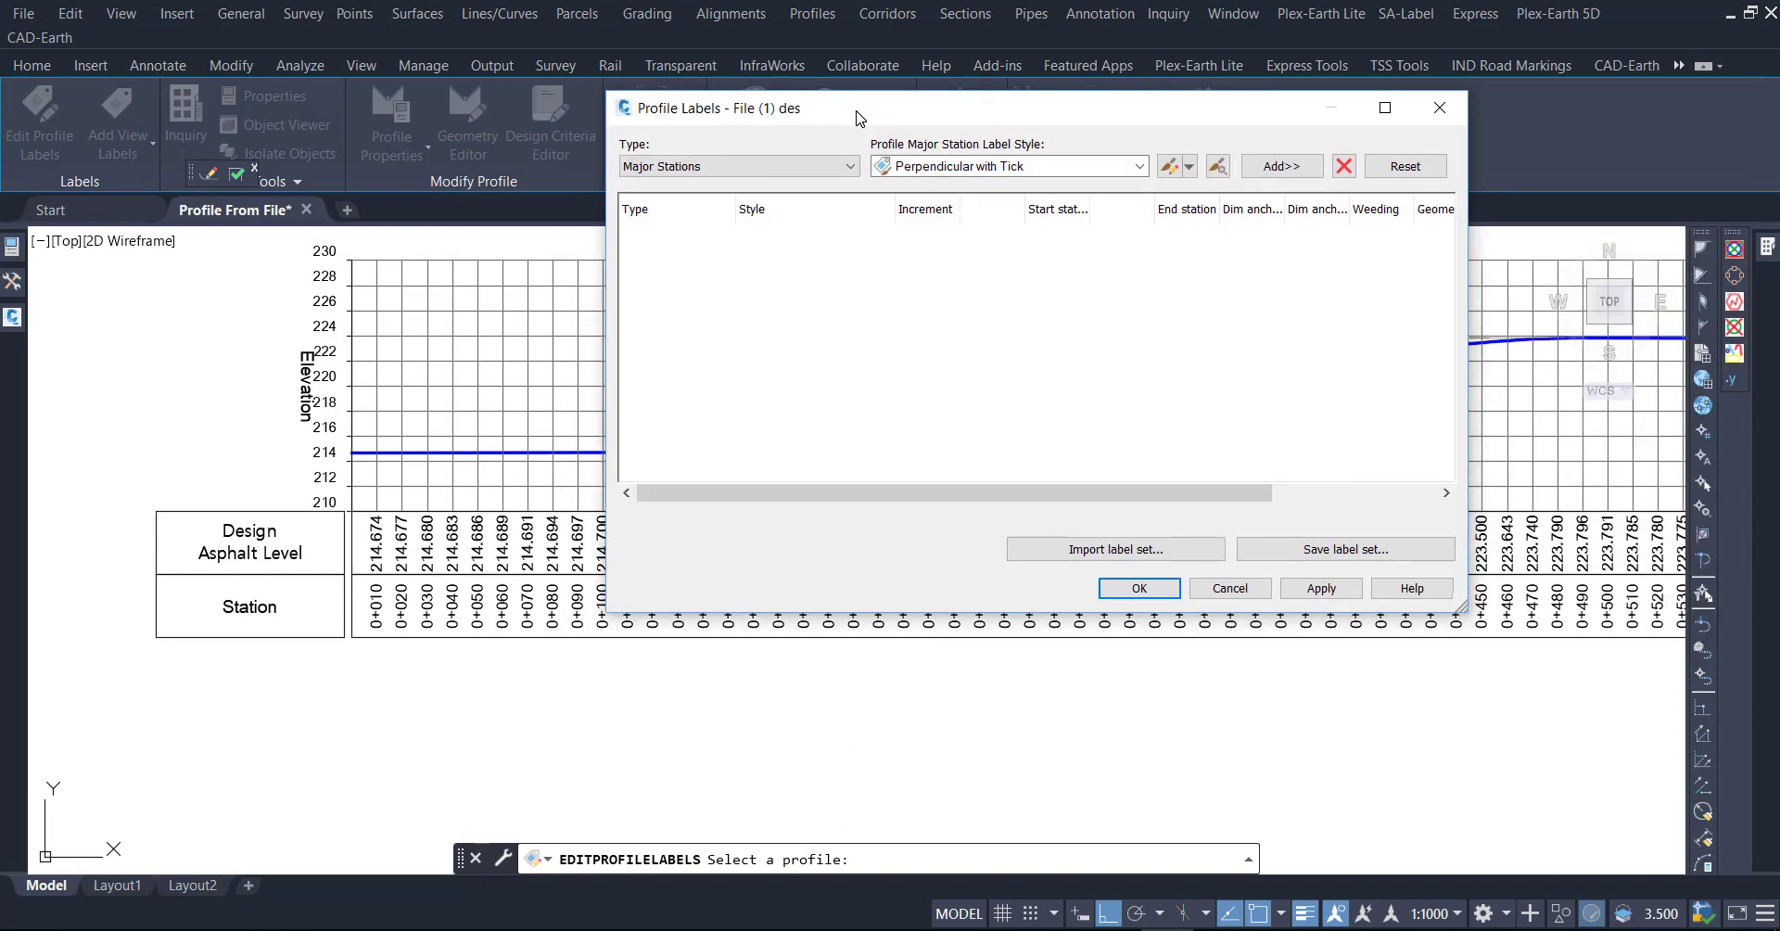
Add Crest Curves and Sag Curves labels to the profile's label list.
click(847, 168)
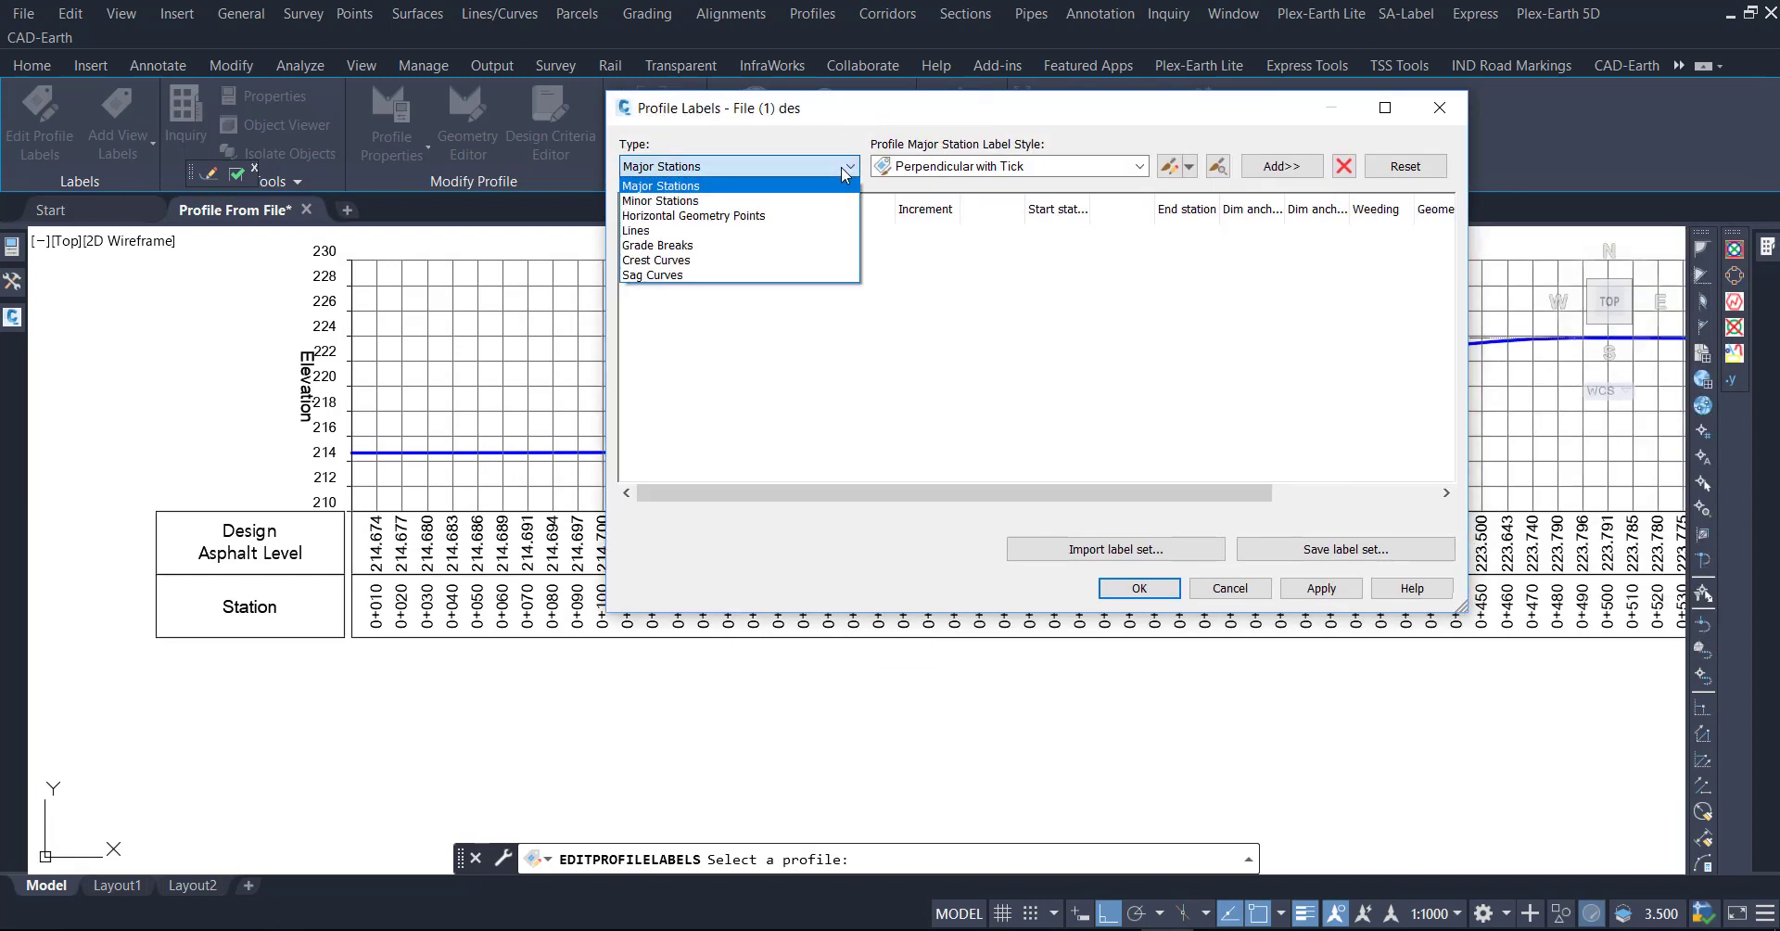
click(816, 261)
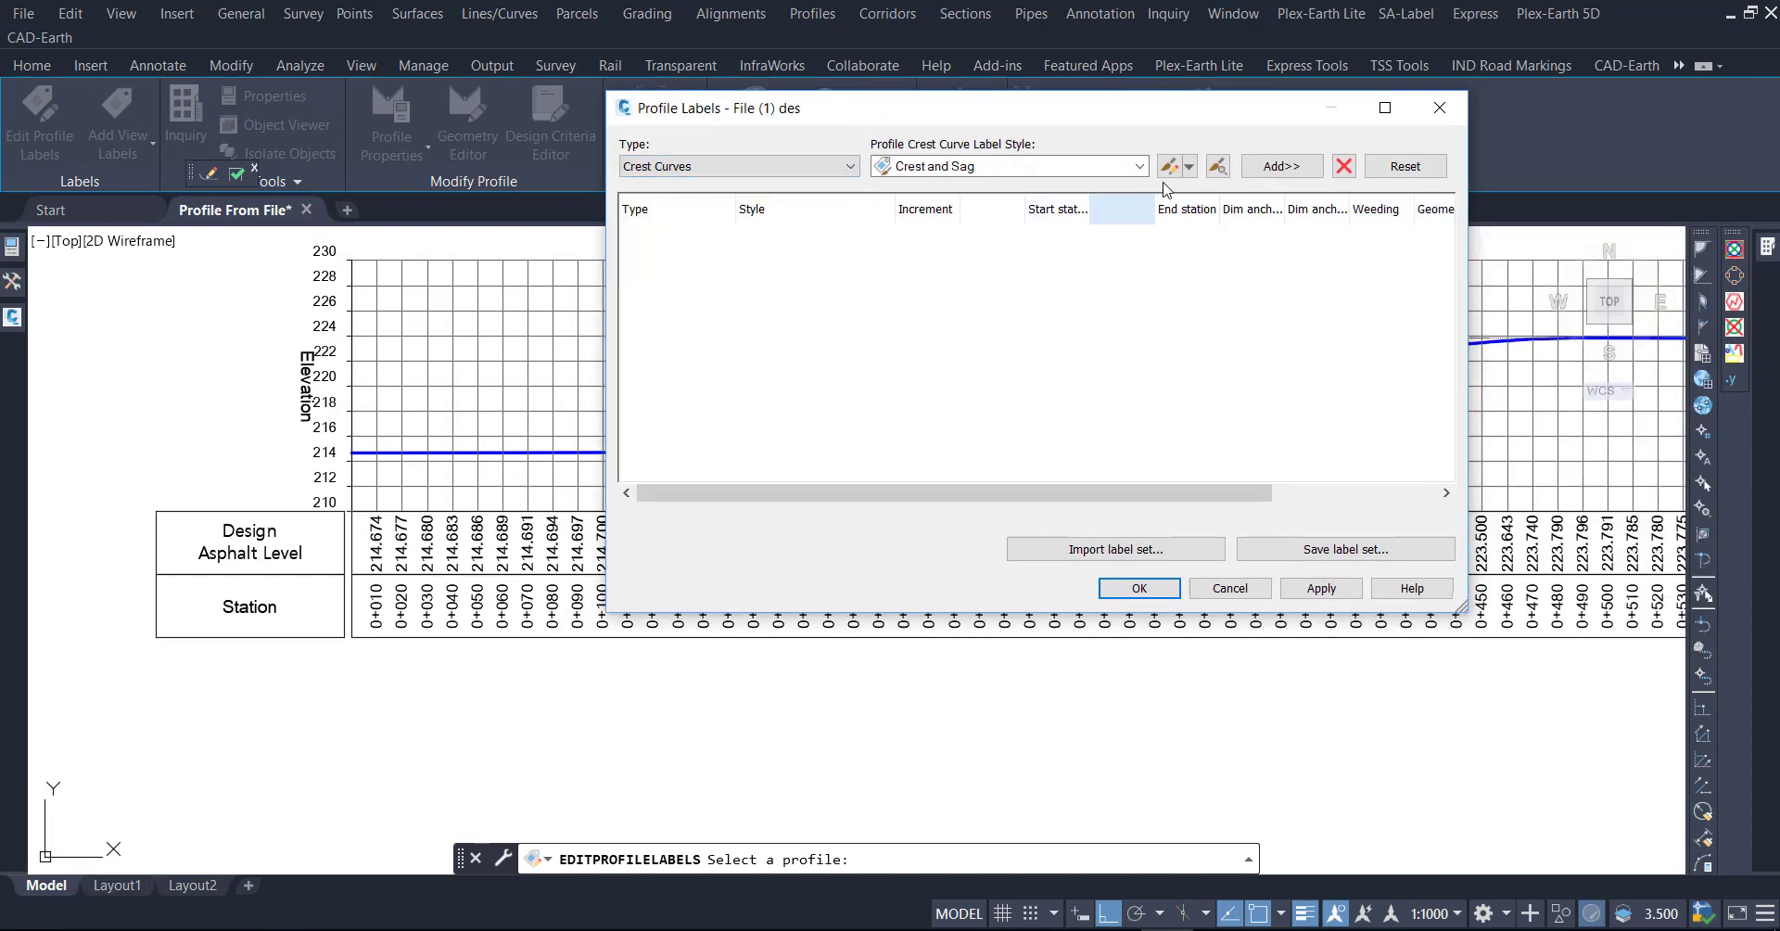
click(1280, 167)
click(822, 167)
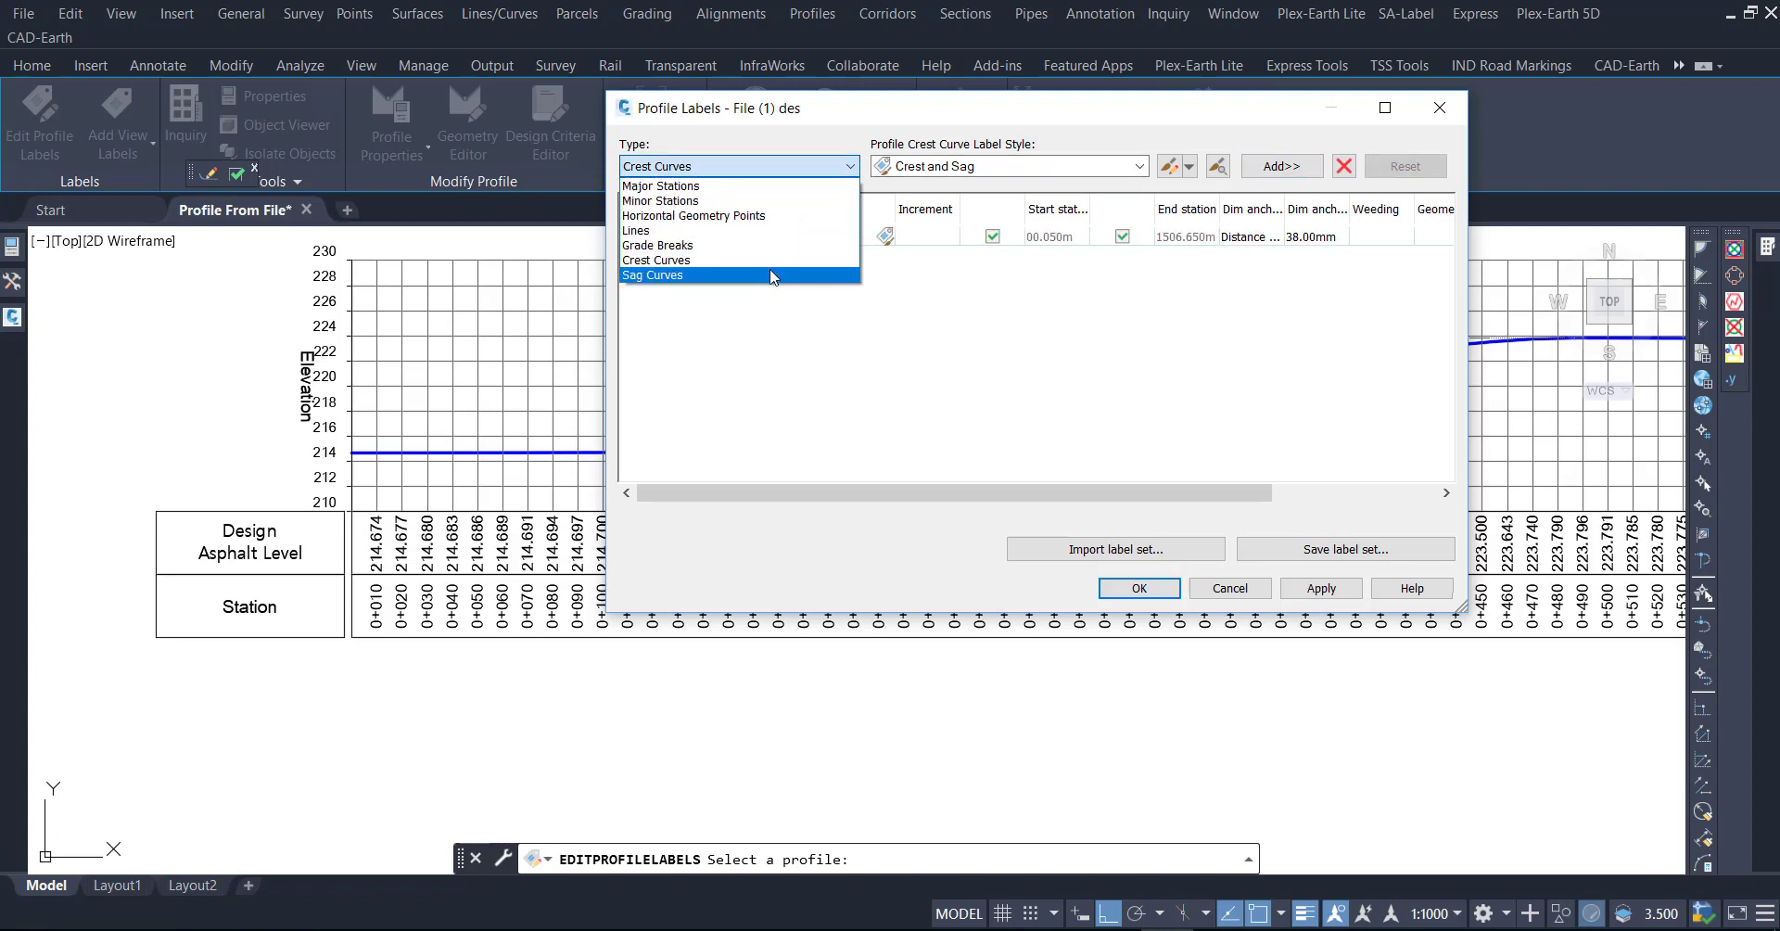
click(816, 278)
click(1263, 173)
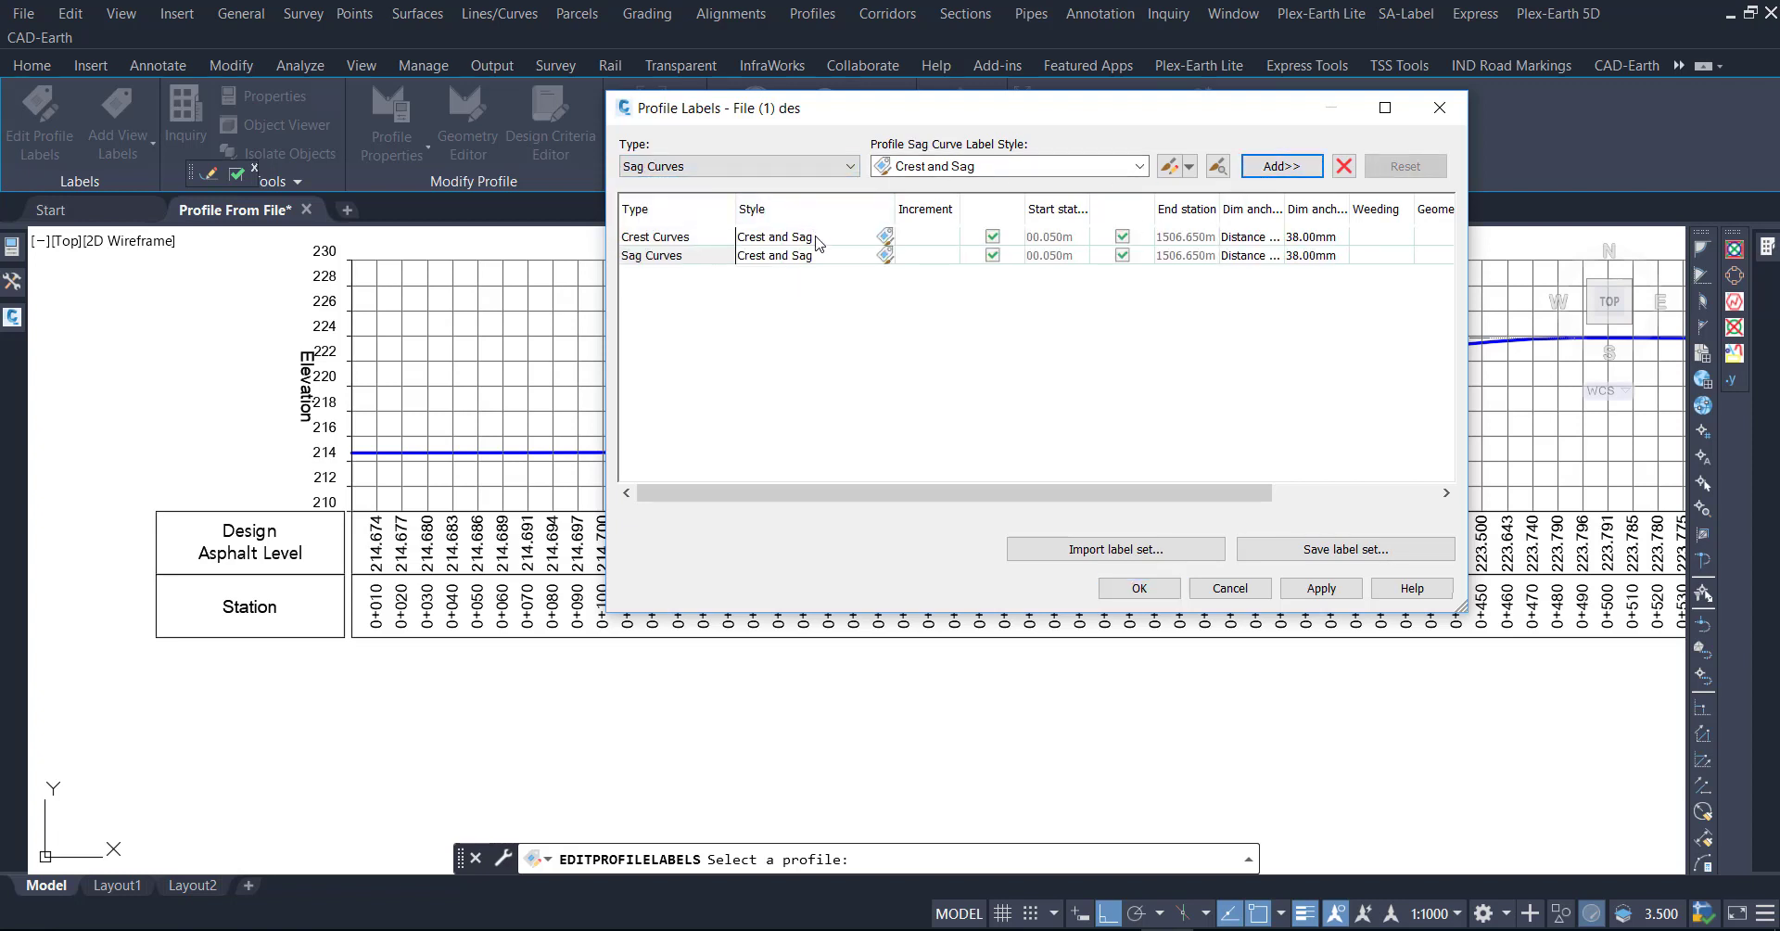
Set the label style of both the Crest Curves and Sag Curves entries to Crest & Sag.
click(886, 240)
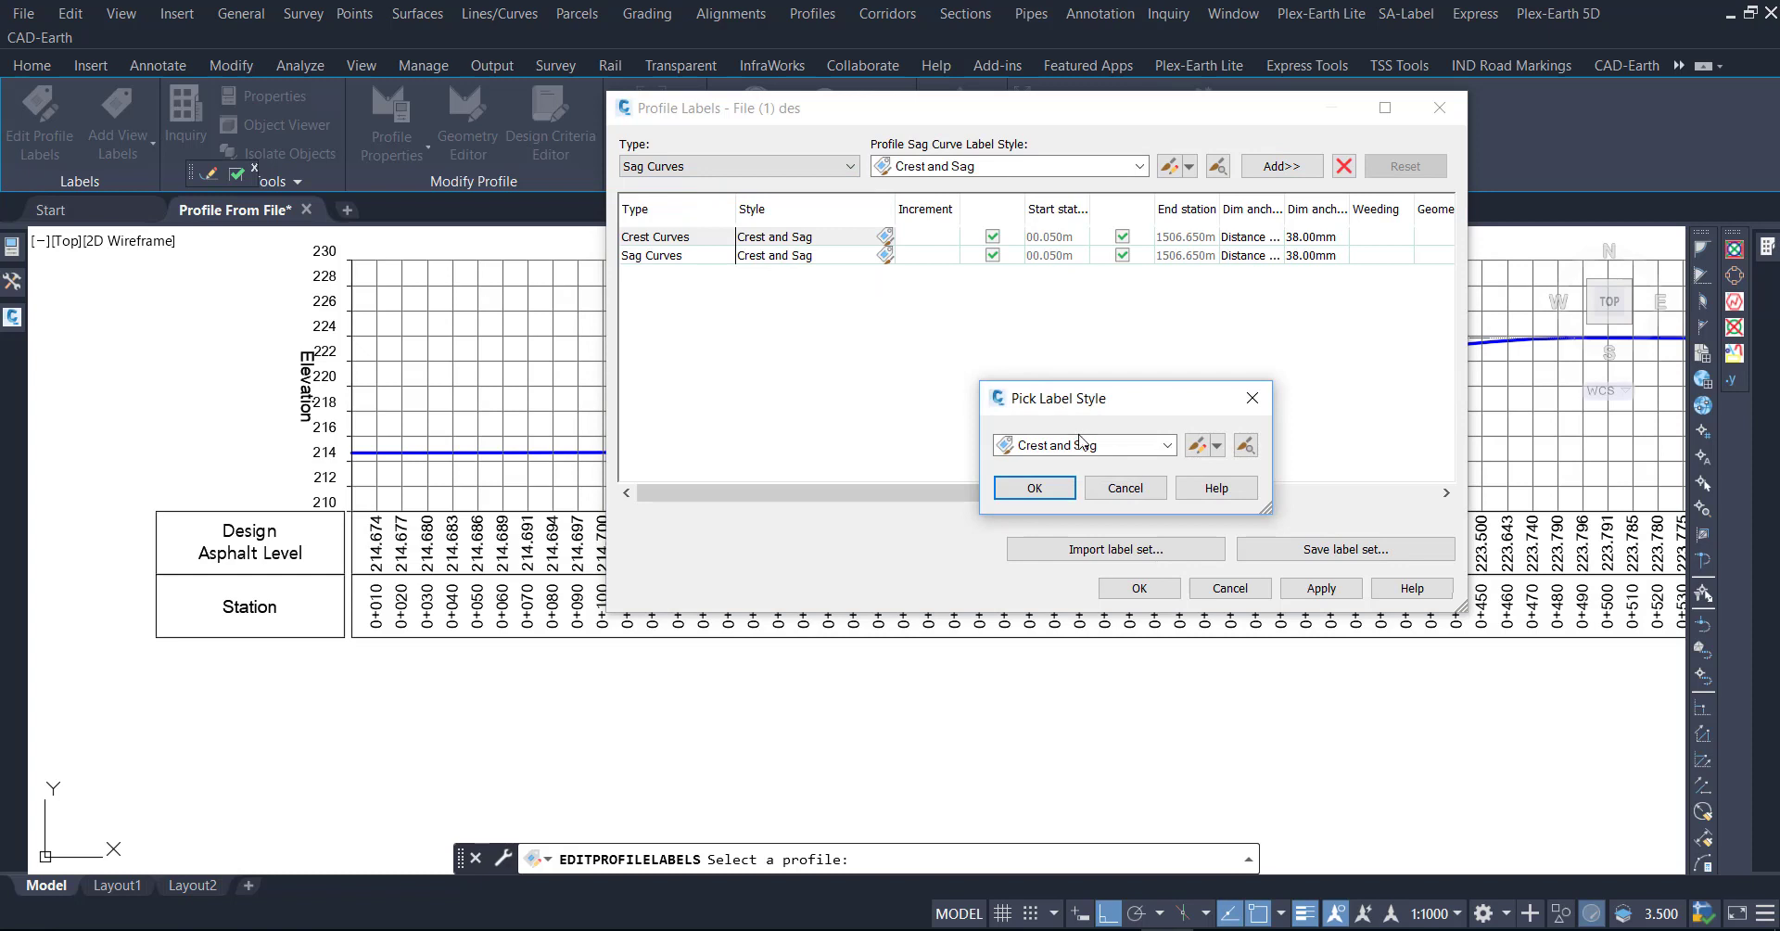
click(1081, 443)
click(1055, 482)
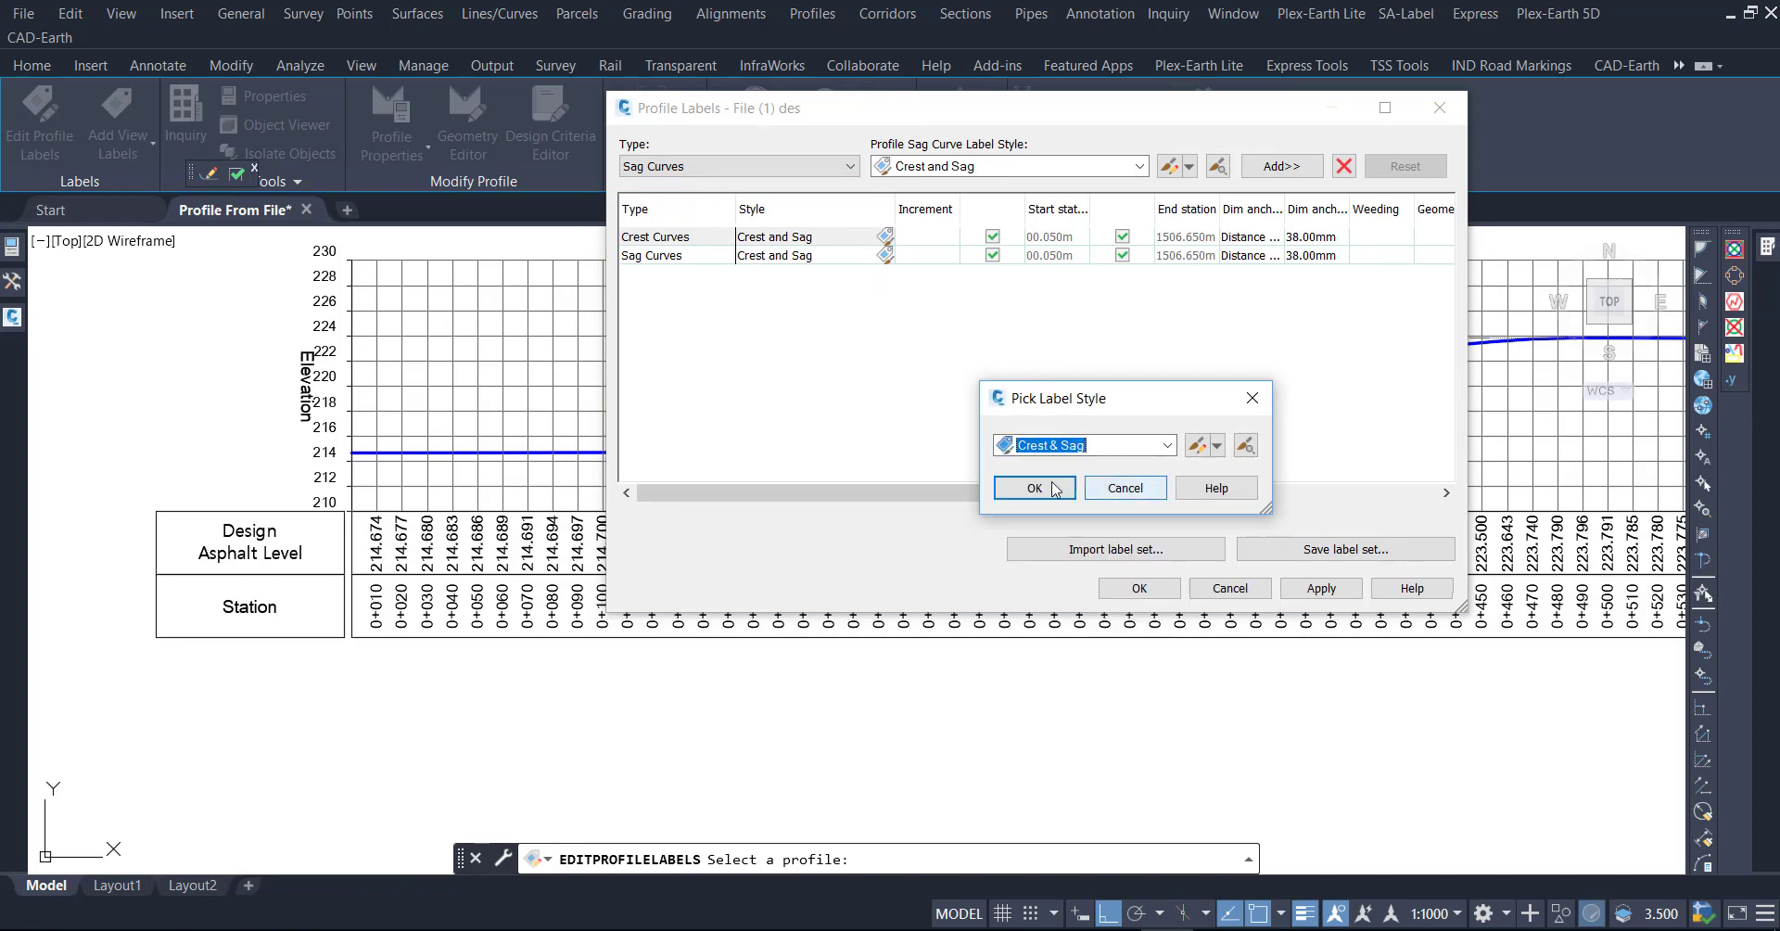
click(1034, 488)
click(886, 257)
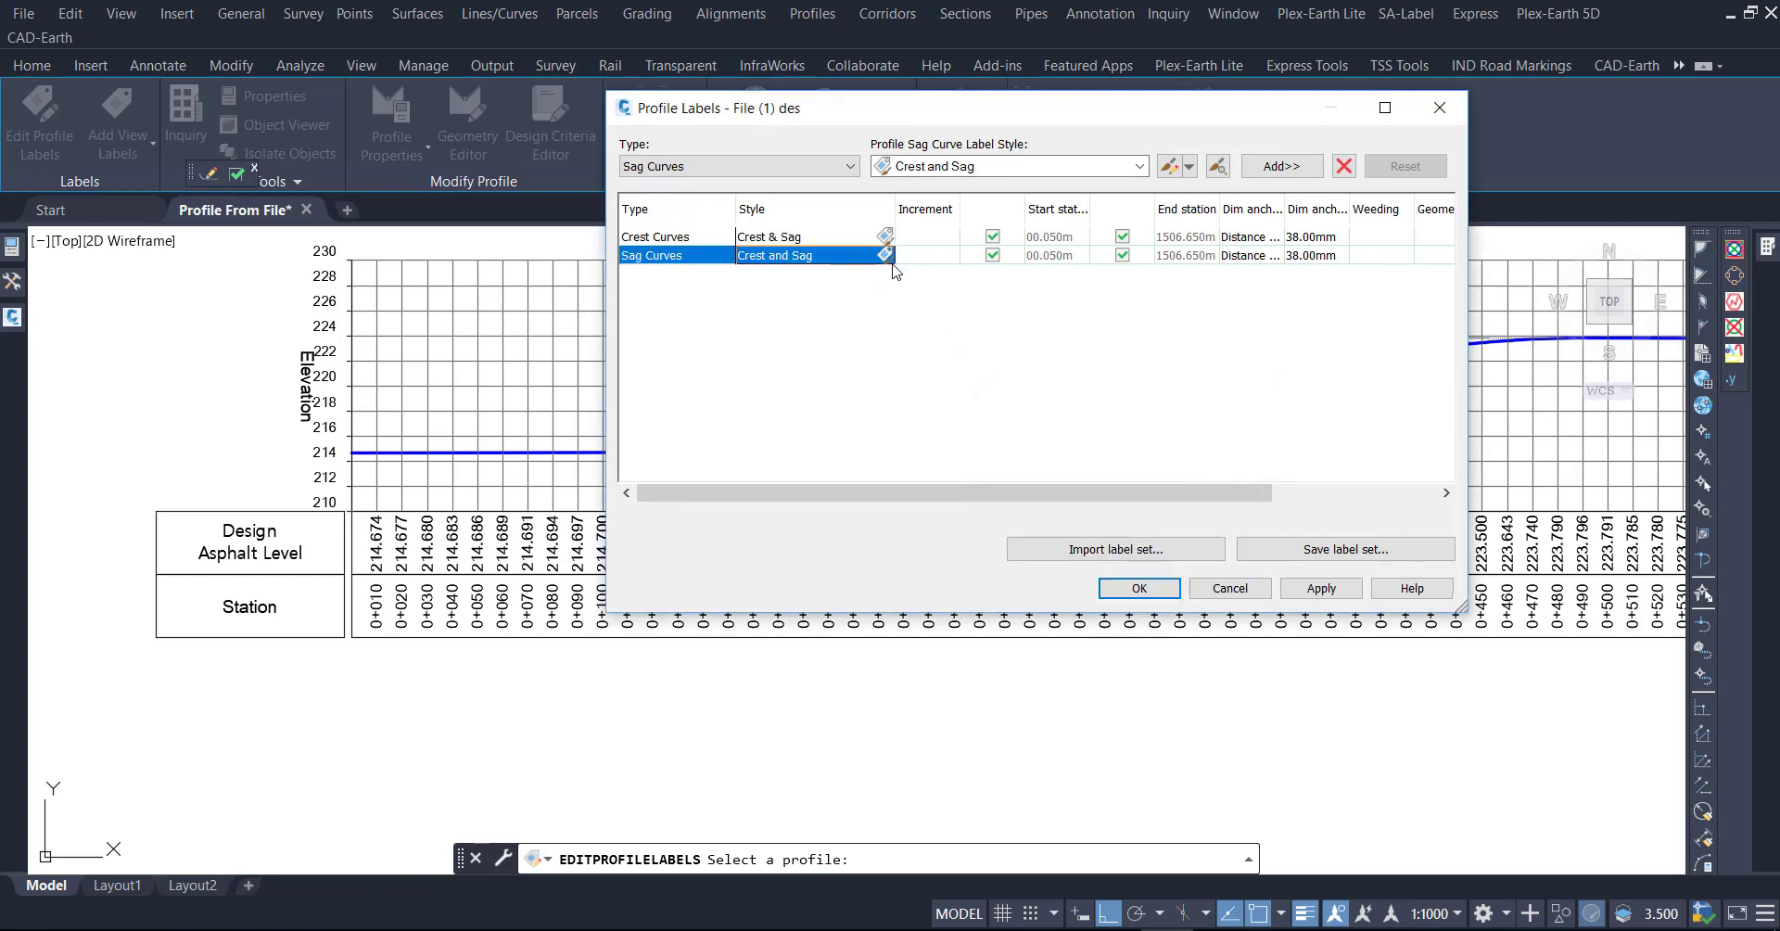
click(887, 257)
click(1081, 444)
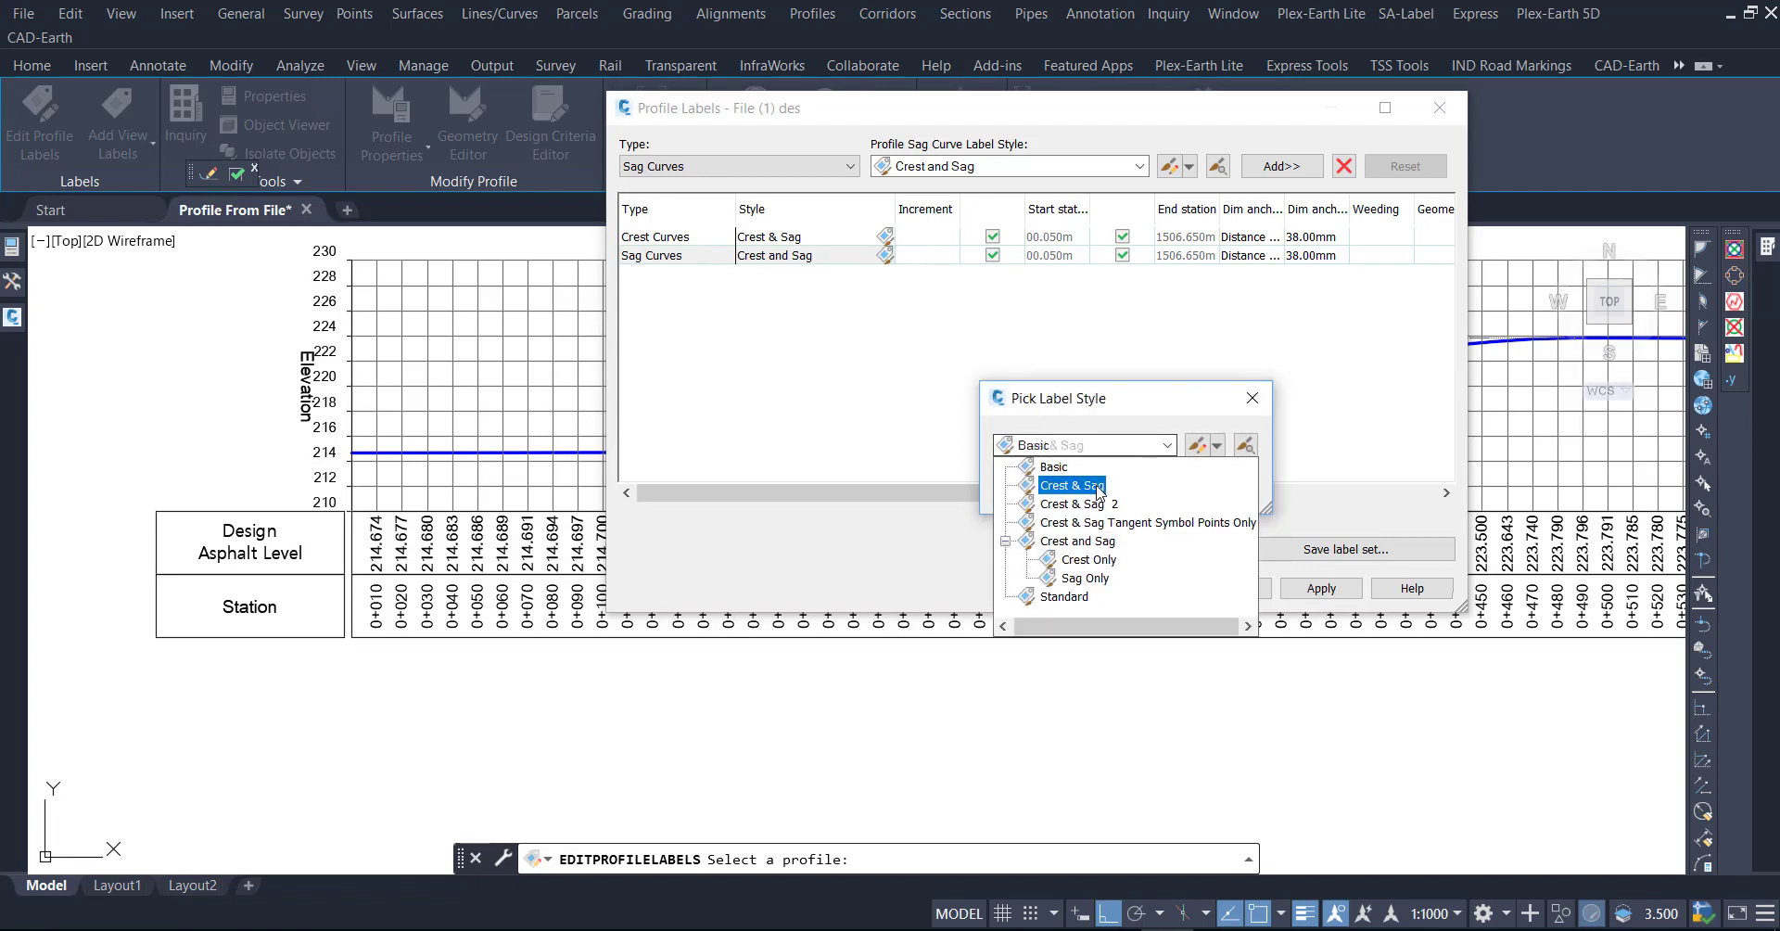
click(1052, 464)
click(1054, 486)
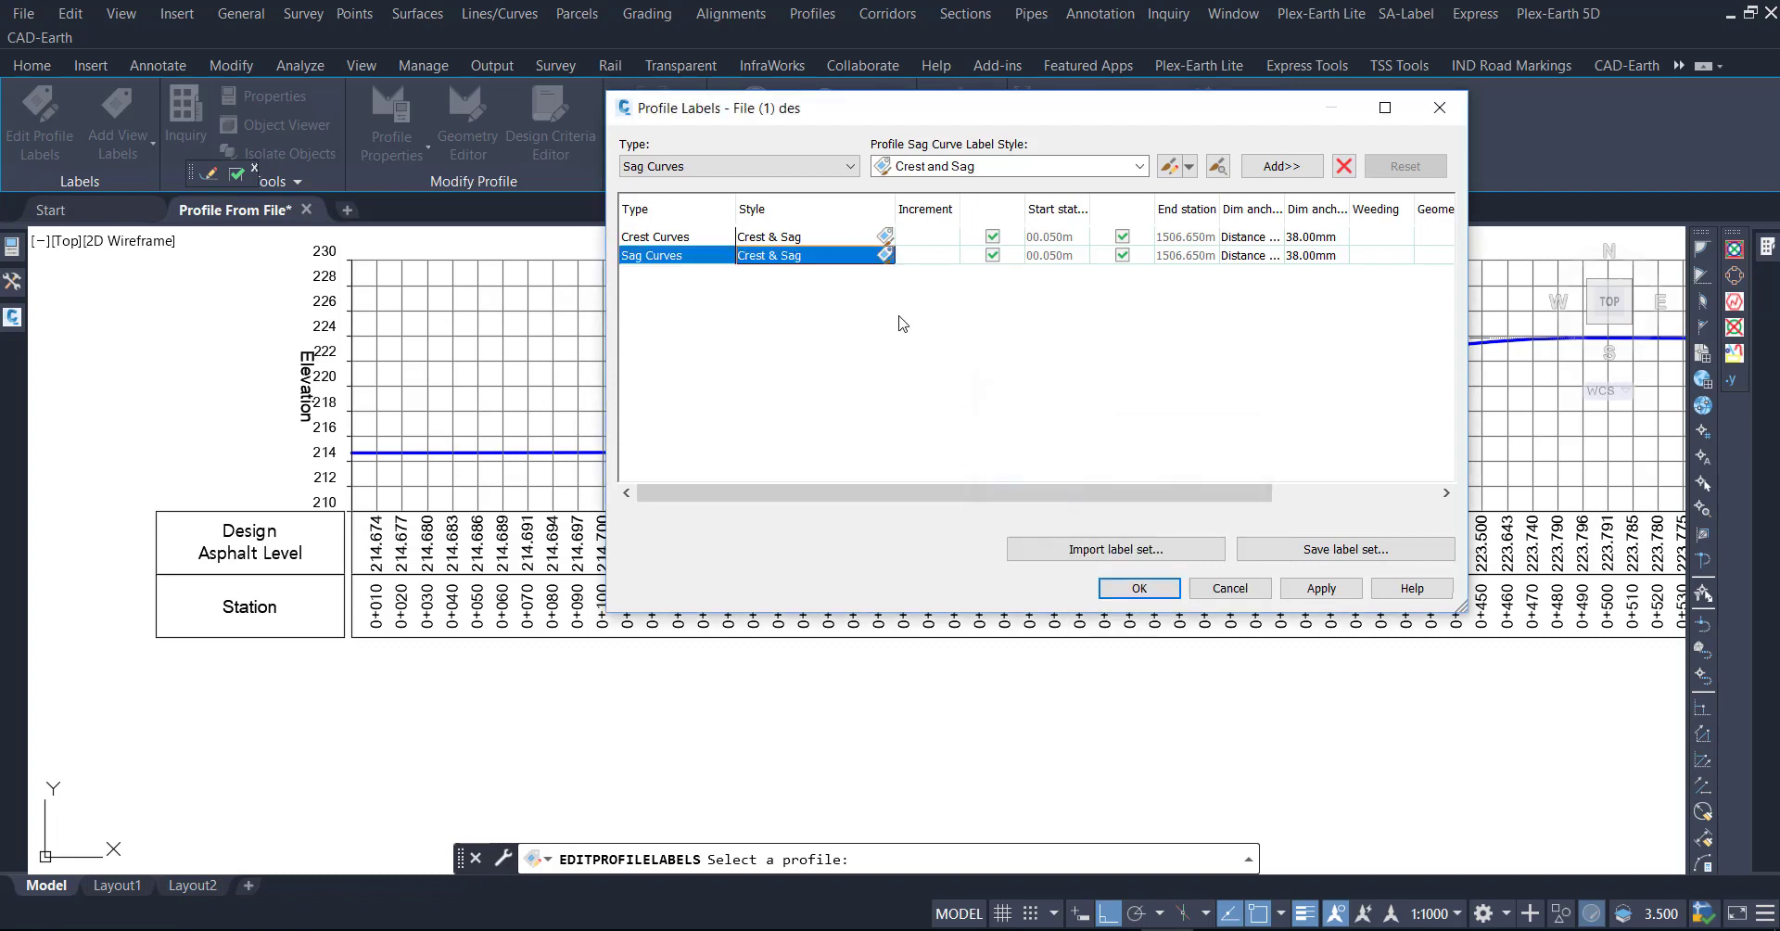
Add a Lines label to the profile's label list and set its style to Finished Grade.
click(788, 166)
click(779, 232)
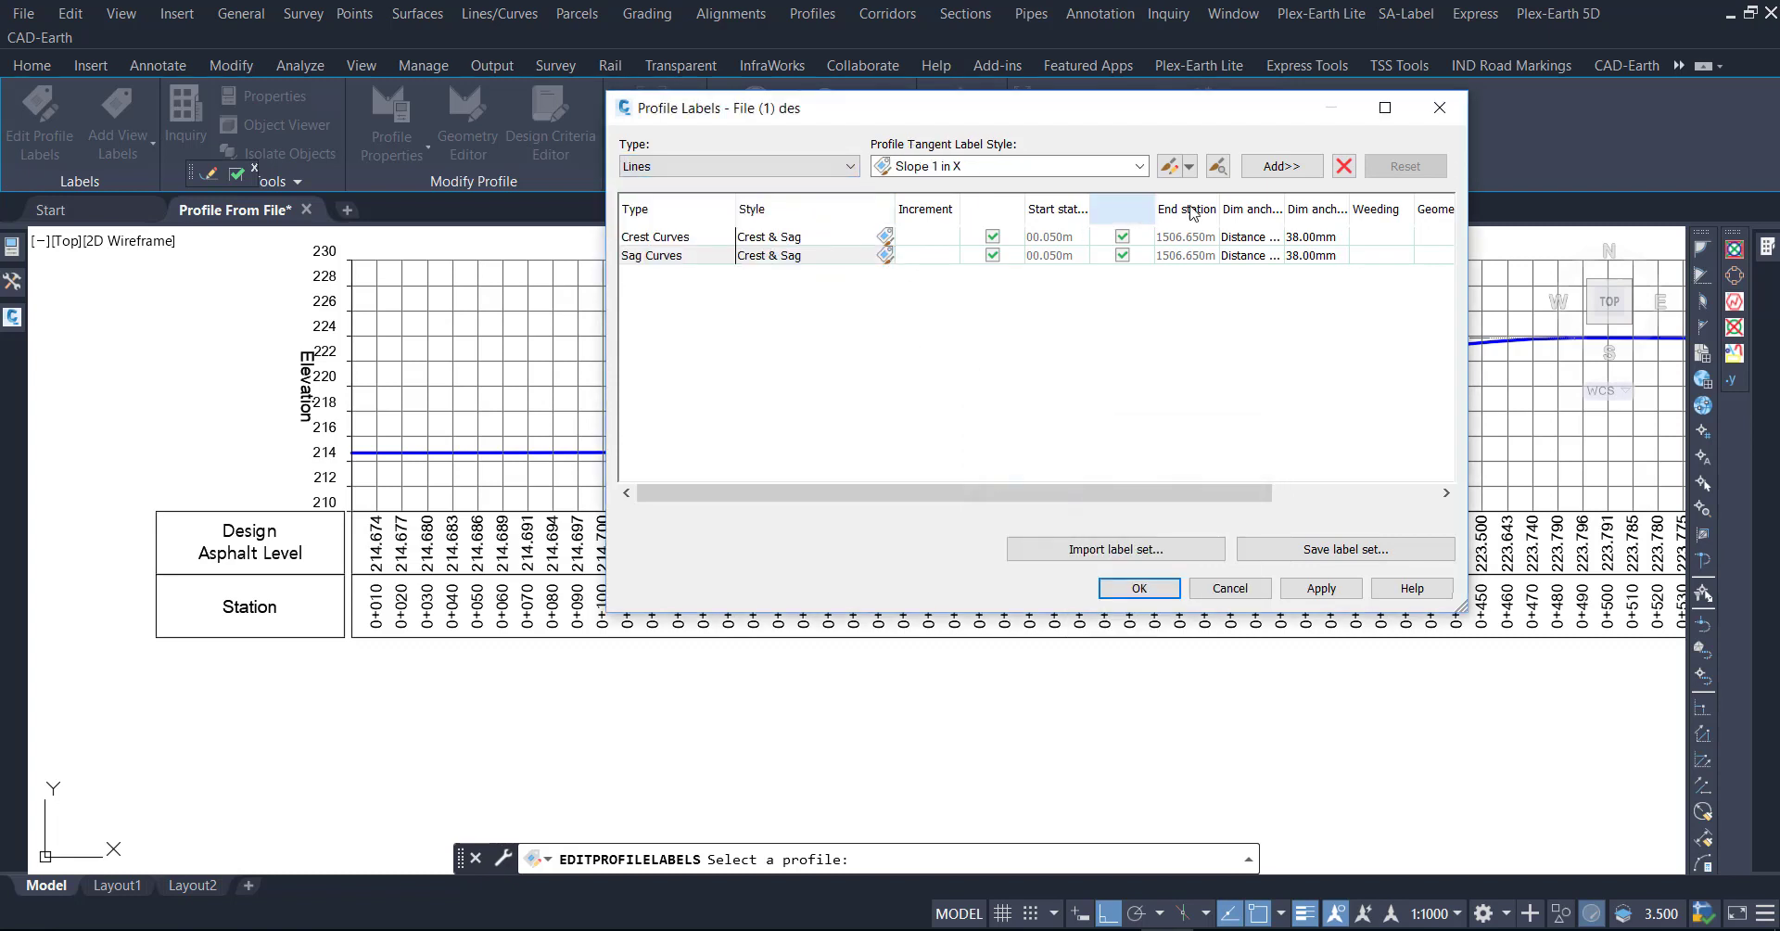
click(1281, 166)
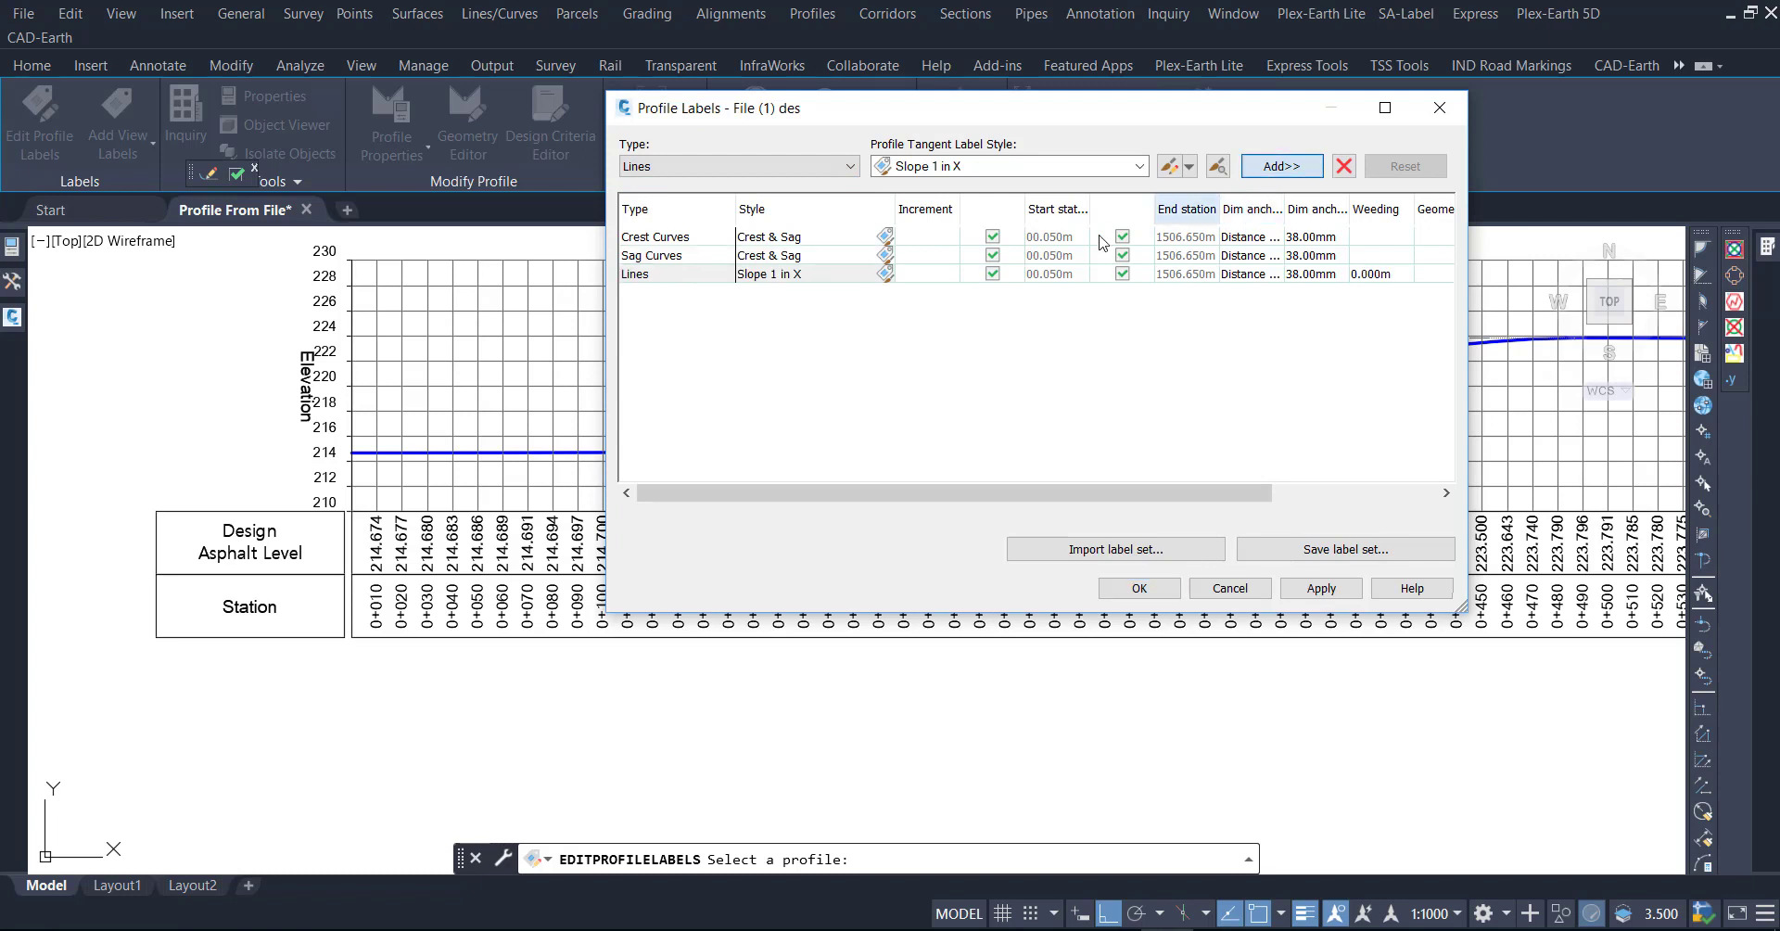
click(848, 276)
click(902, 277)
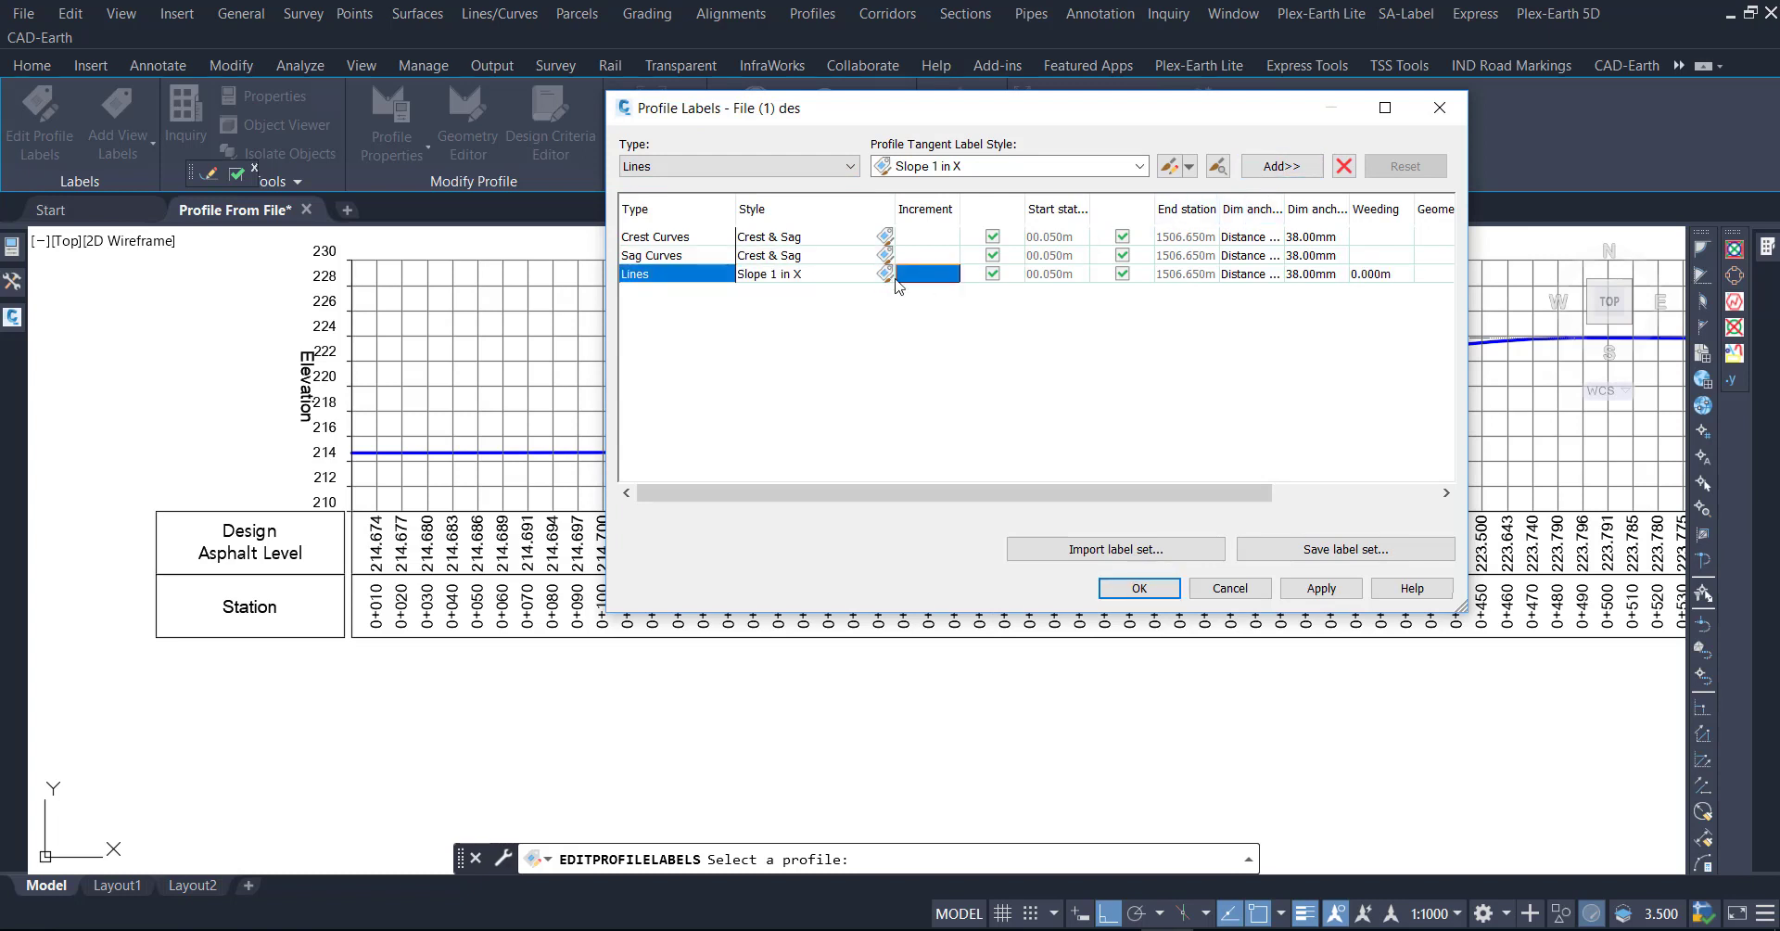
click(887, 275)
click(1062, 445)
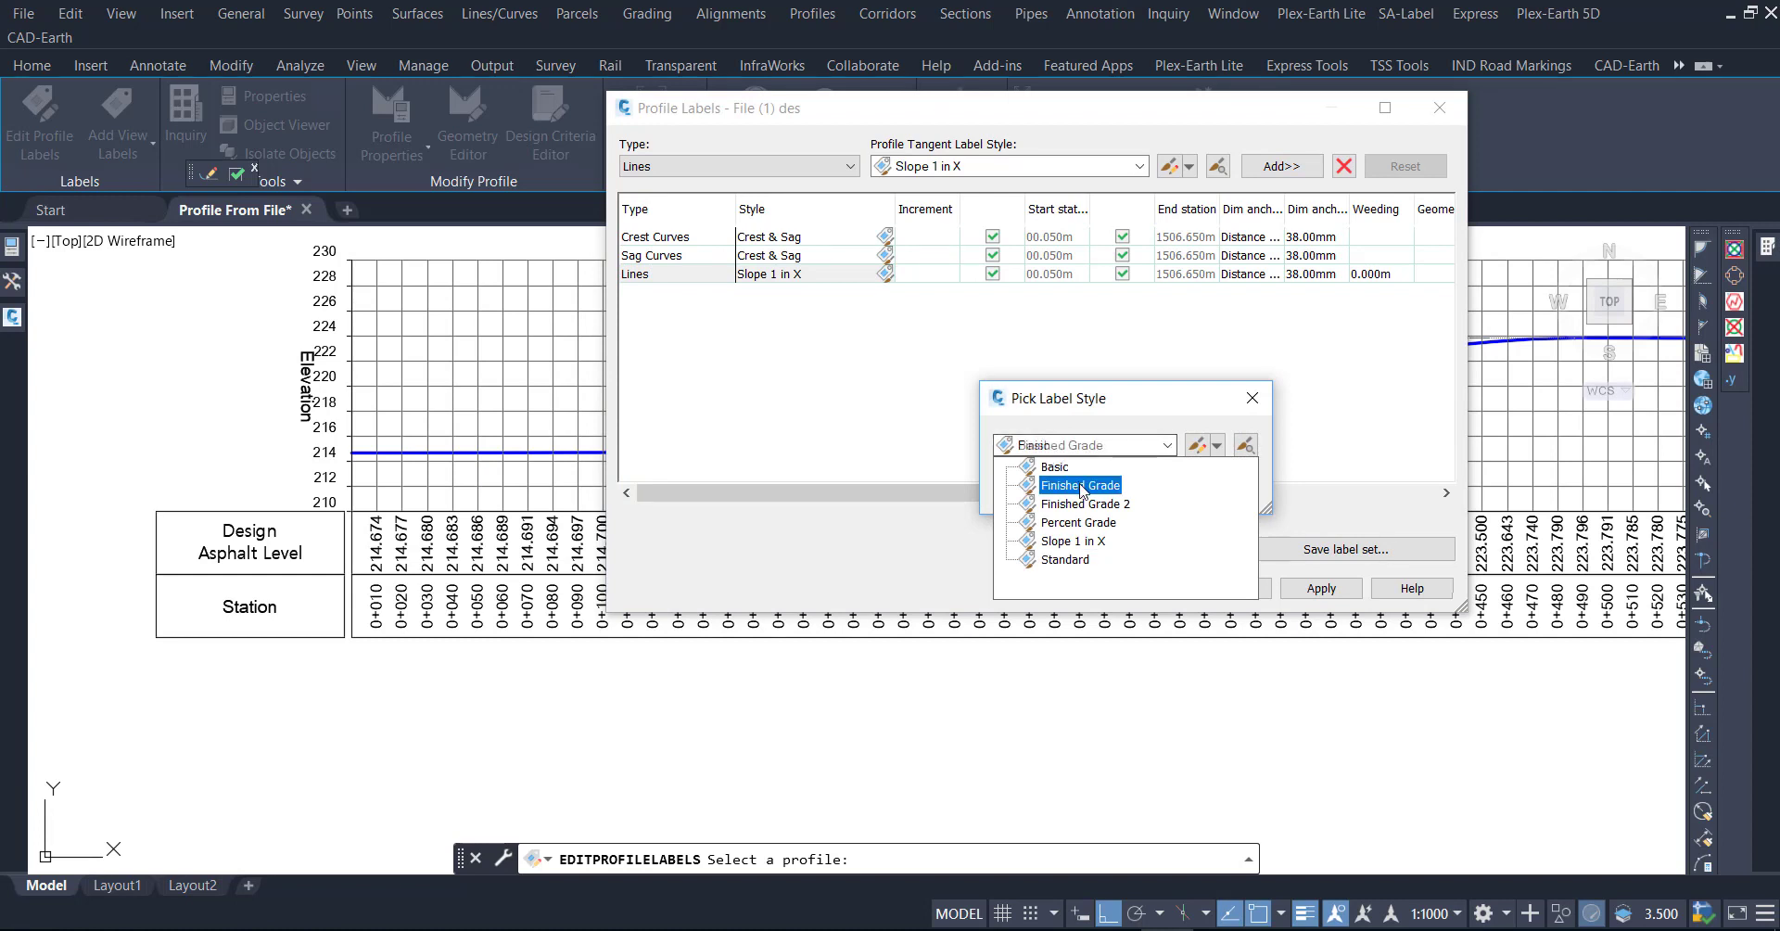
click(1081, 485)
click(1026, 482)
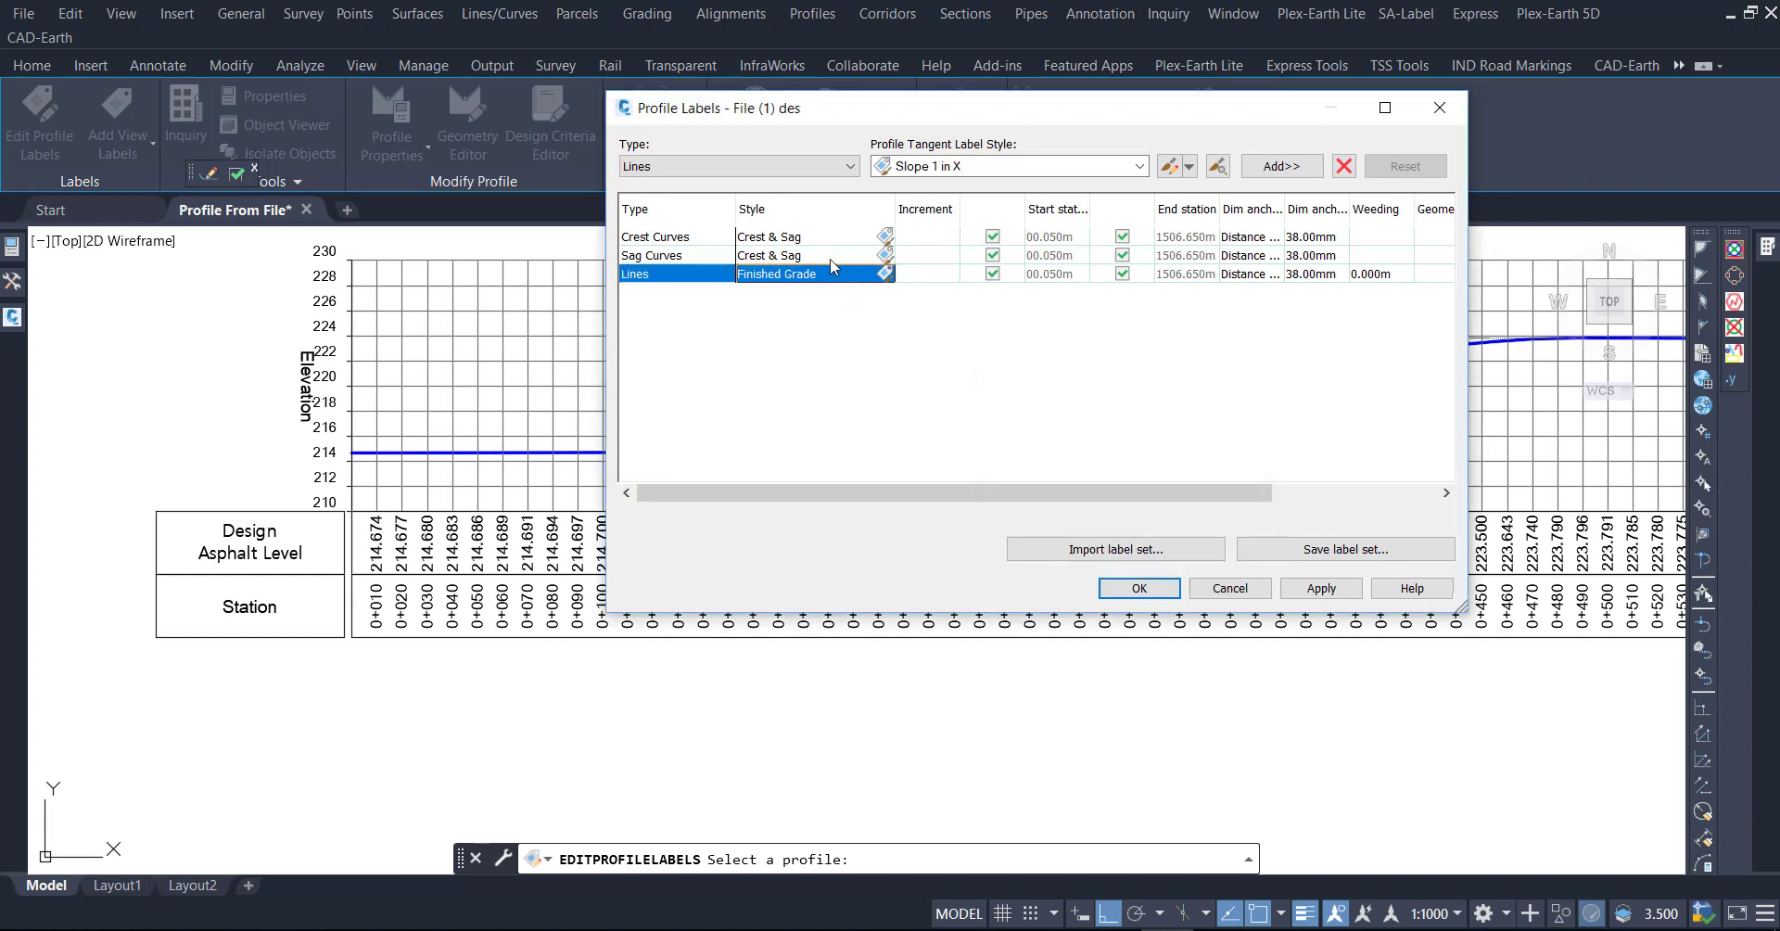
Add a Grade Breaks label to the profile's label list and set its style to Grade Break over Level.
click(776, 173)
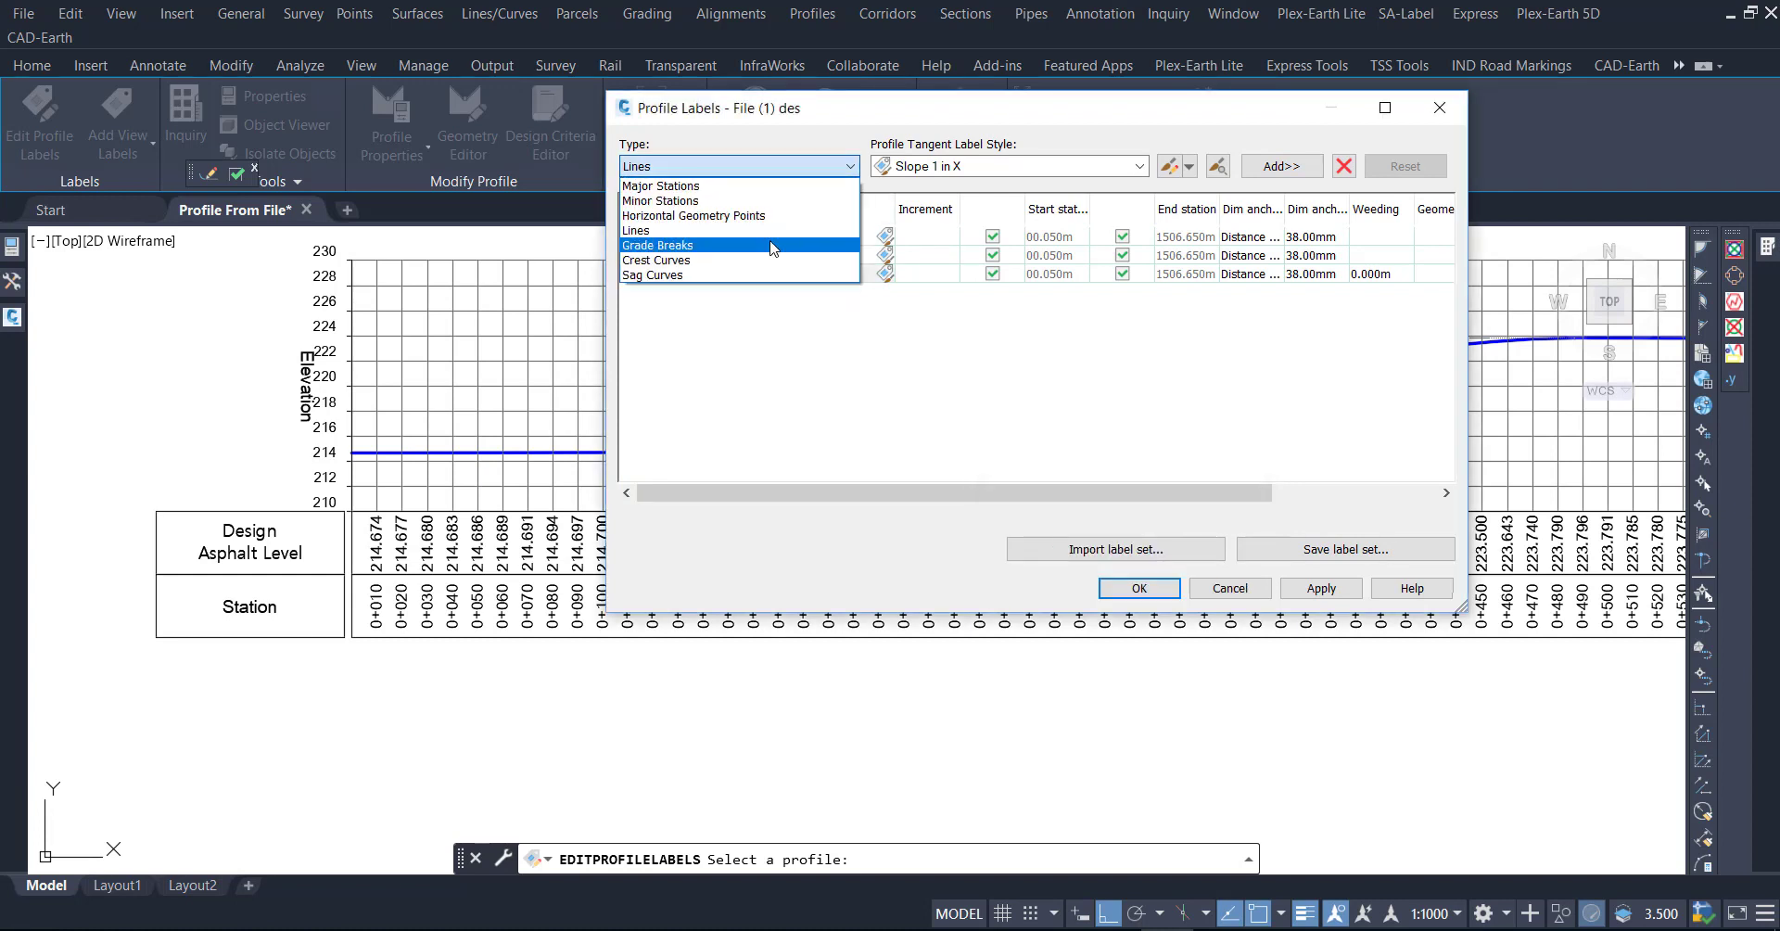
click(705, 243)
click(1282, 166)
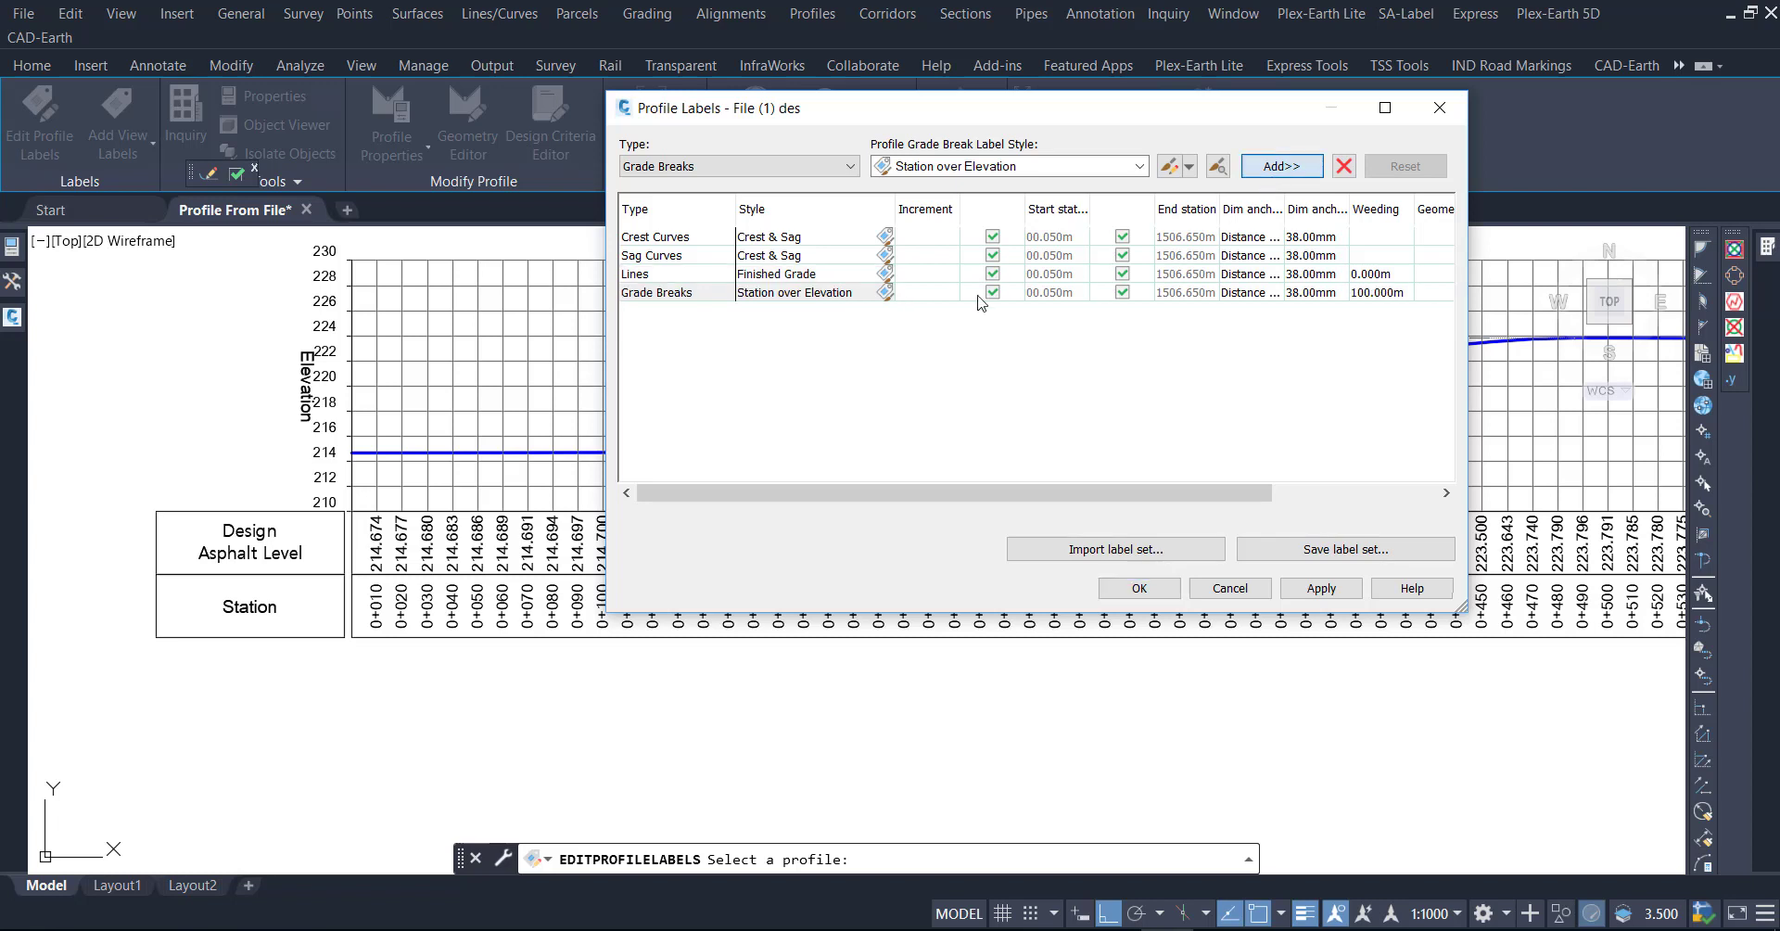
click(887, 294)
click(1083, 446)
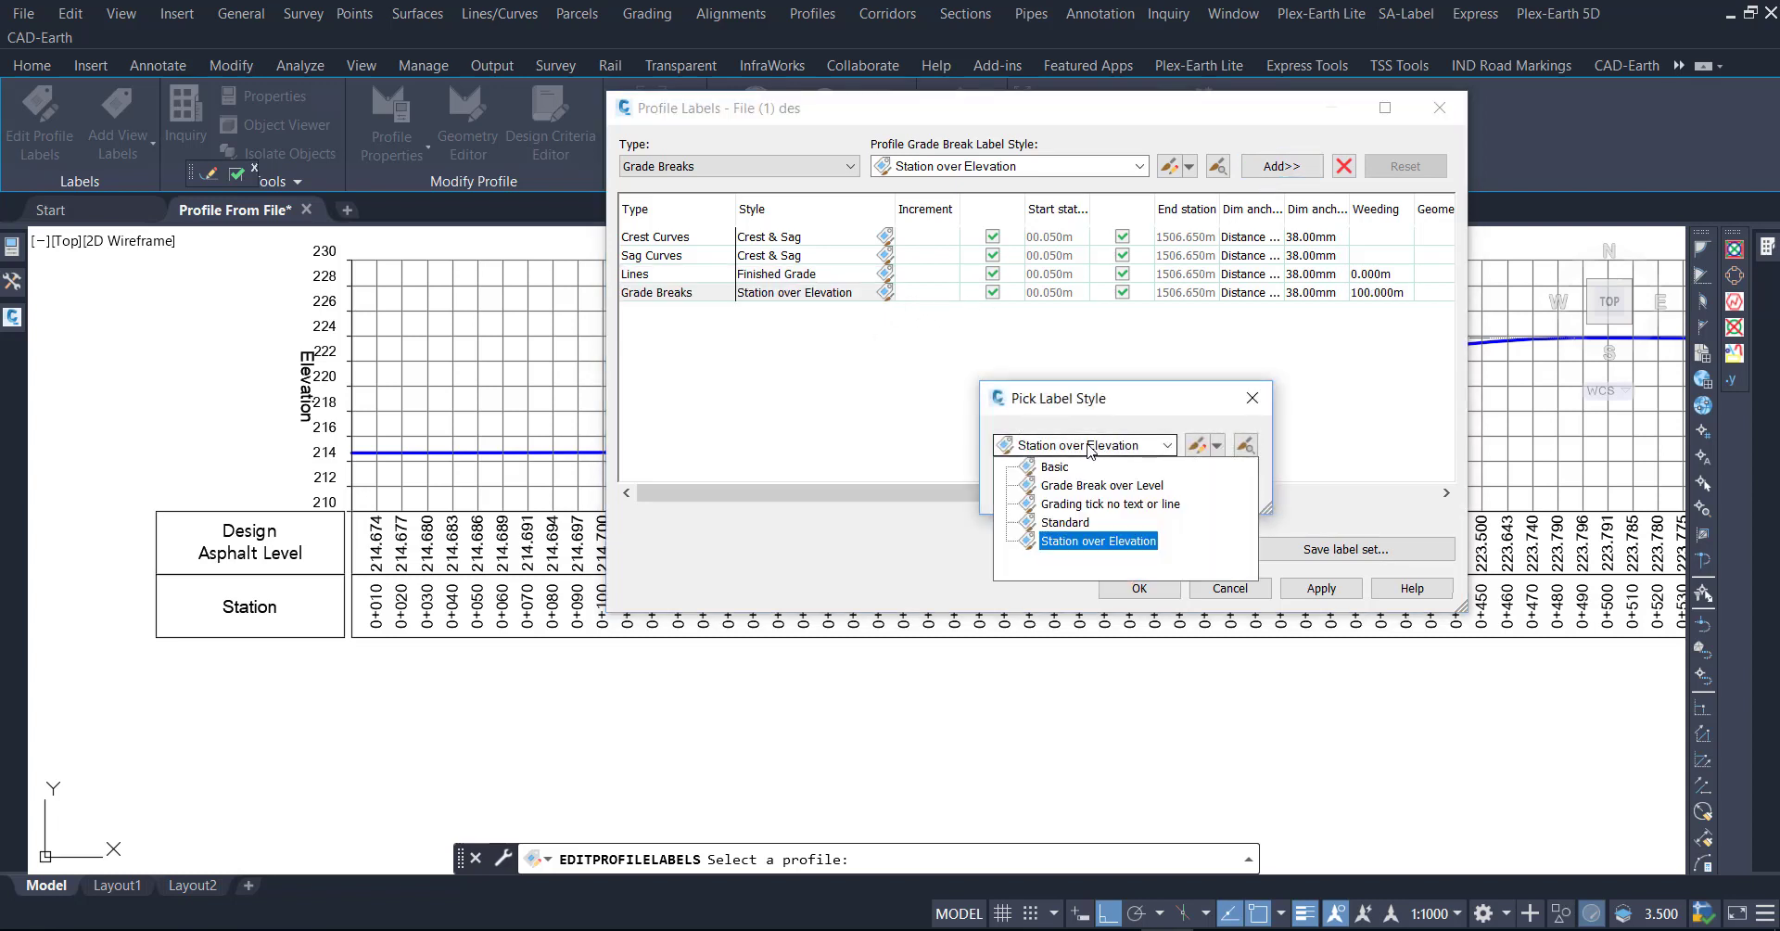
click(1103, 485)
click(1033, 490)
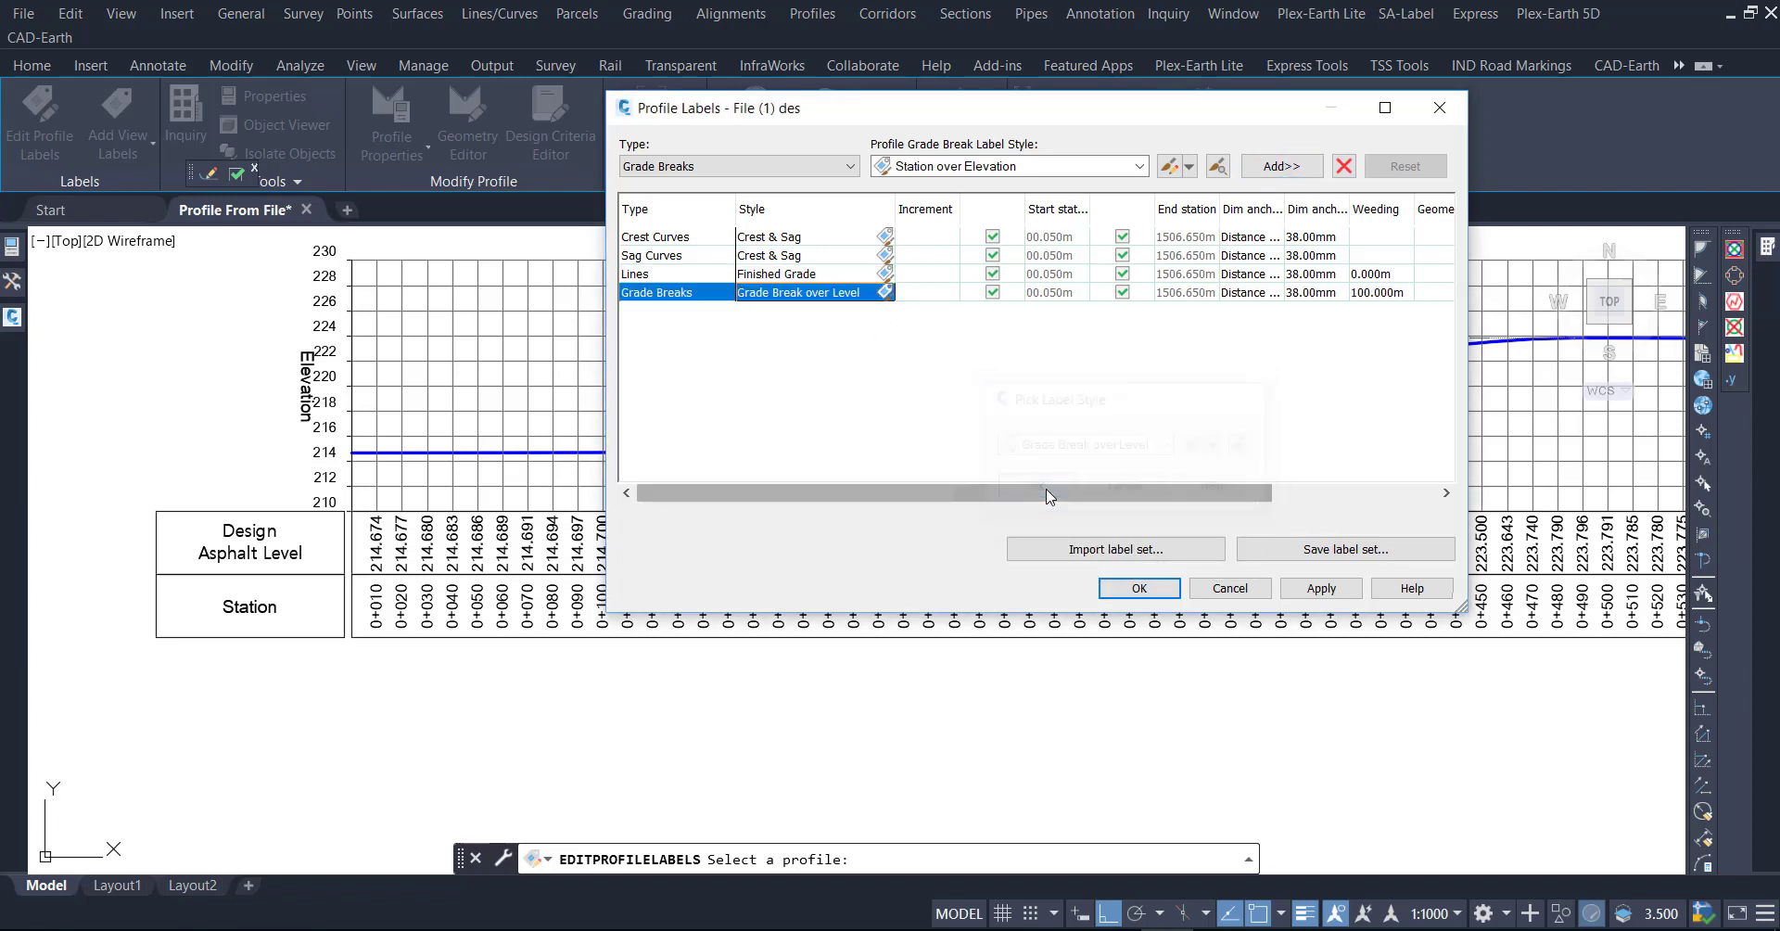
Apply the configured curve, line and grade break labels to the design profile and finish editing its labels.
click(1315, 598)
click(1138, 587)
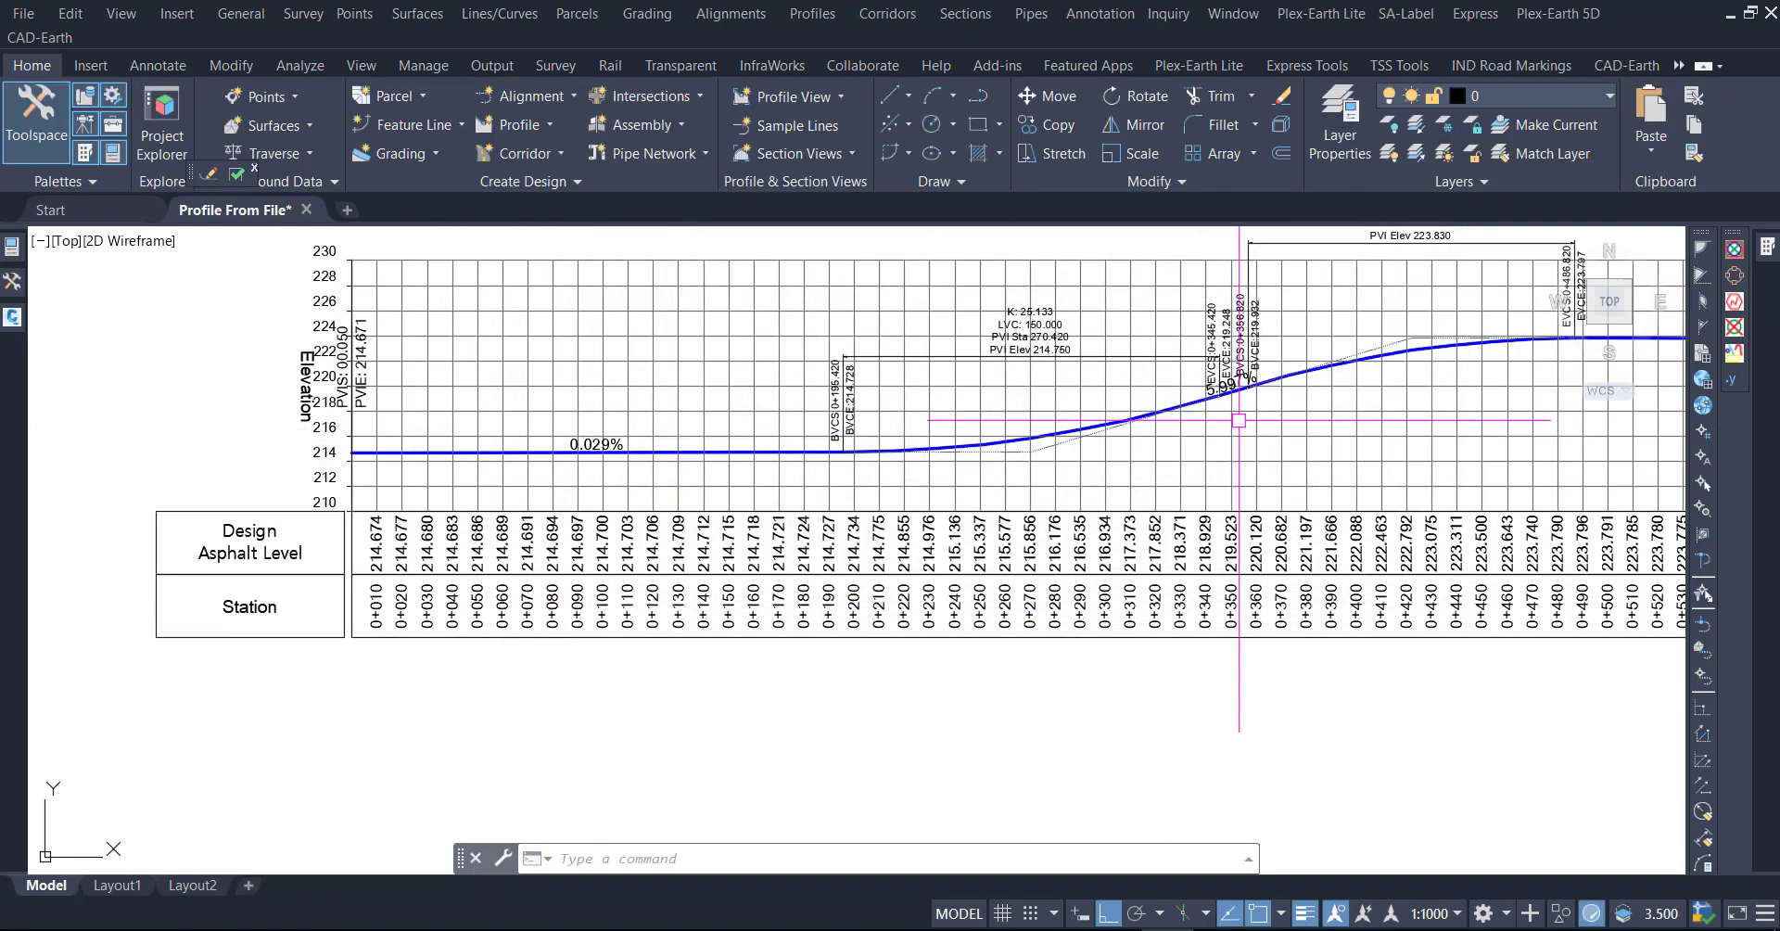
Move the first sag curve's label straight up by about 43 units so its dimension line sits above the profile view grid.
scroll(1186, 371, up, 2)
scroll(818, 544, down, 4)
scroll(807, 505, up, 4)
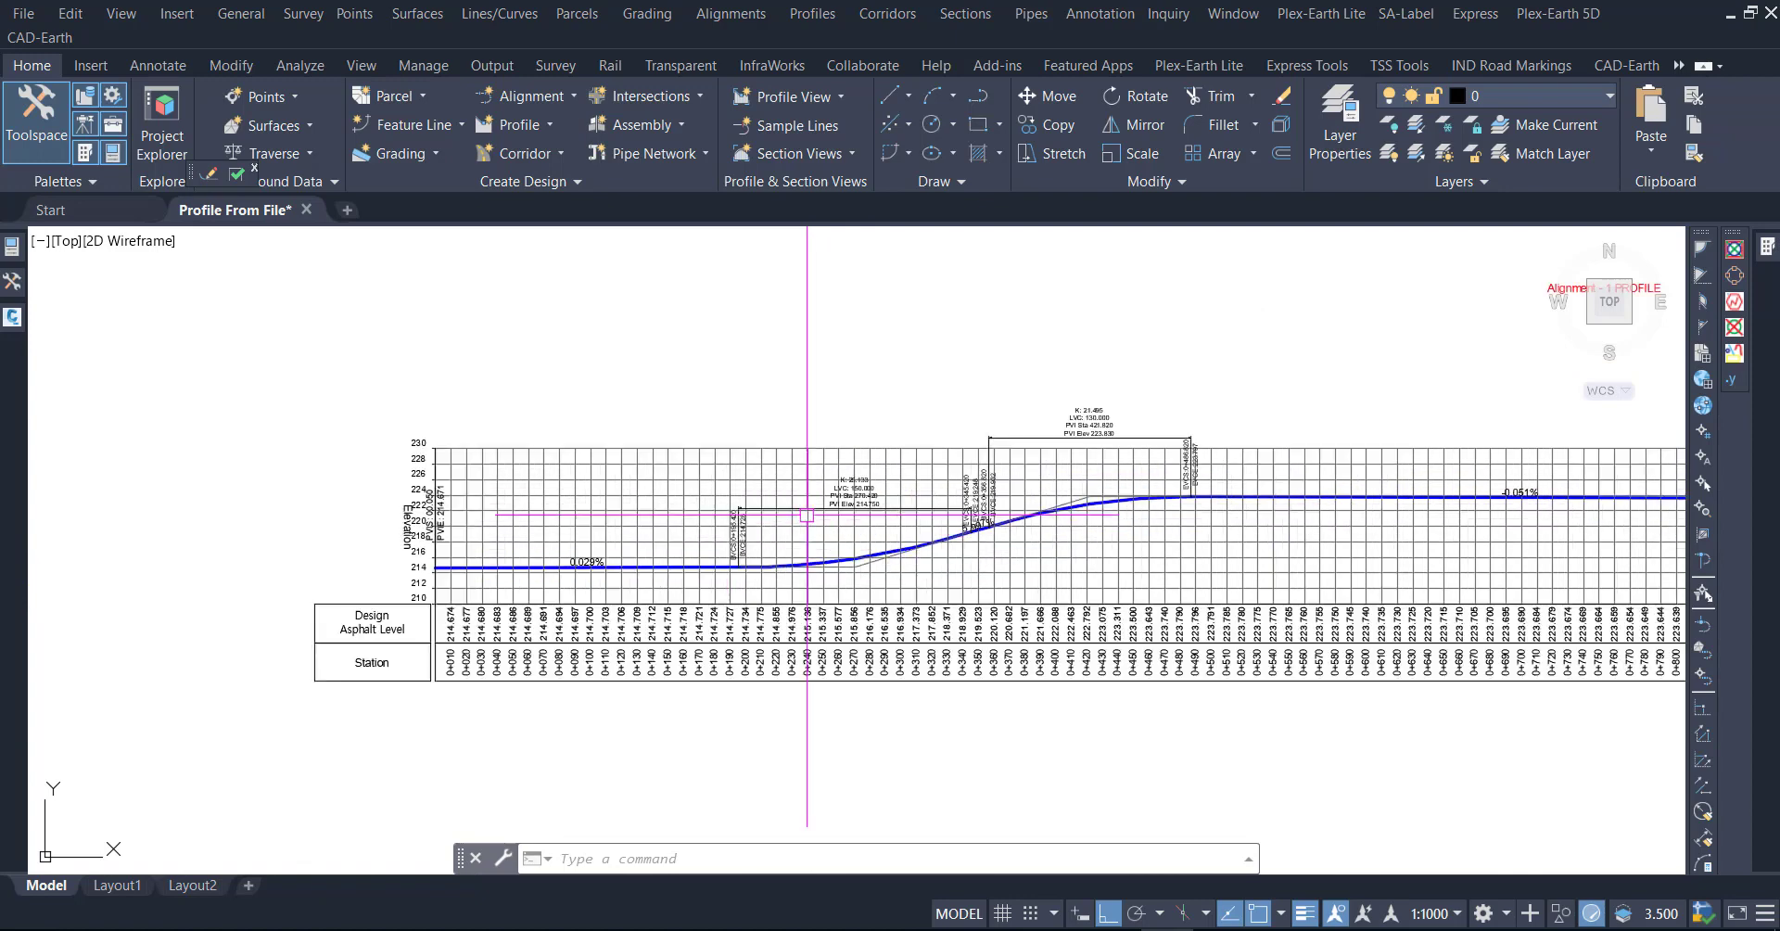
click(890, 494)
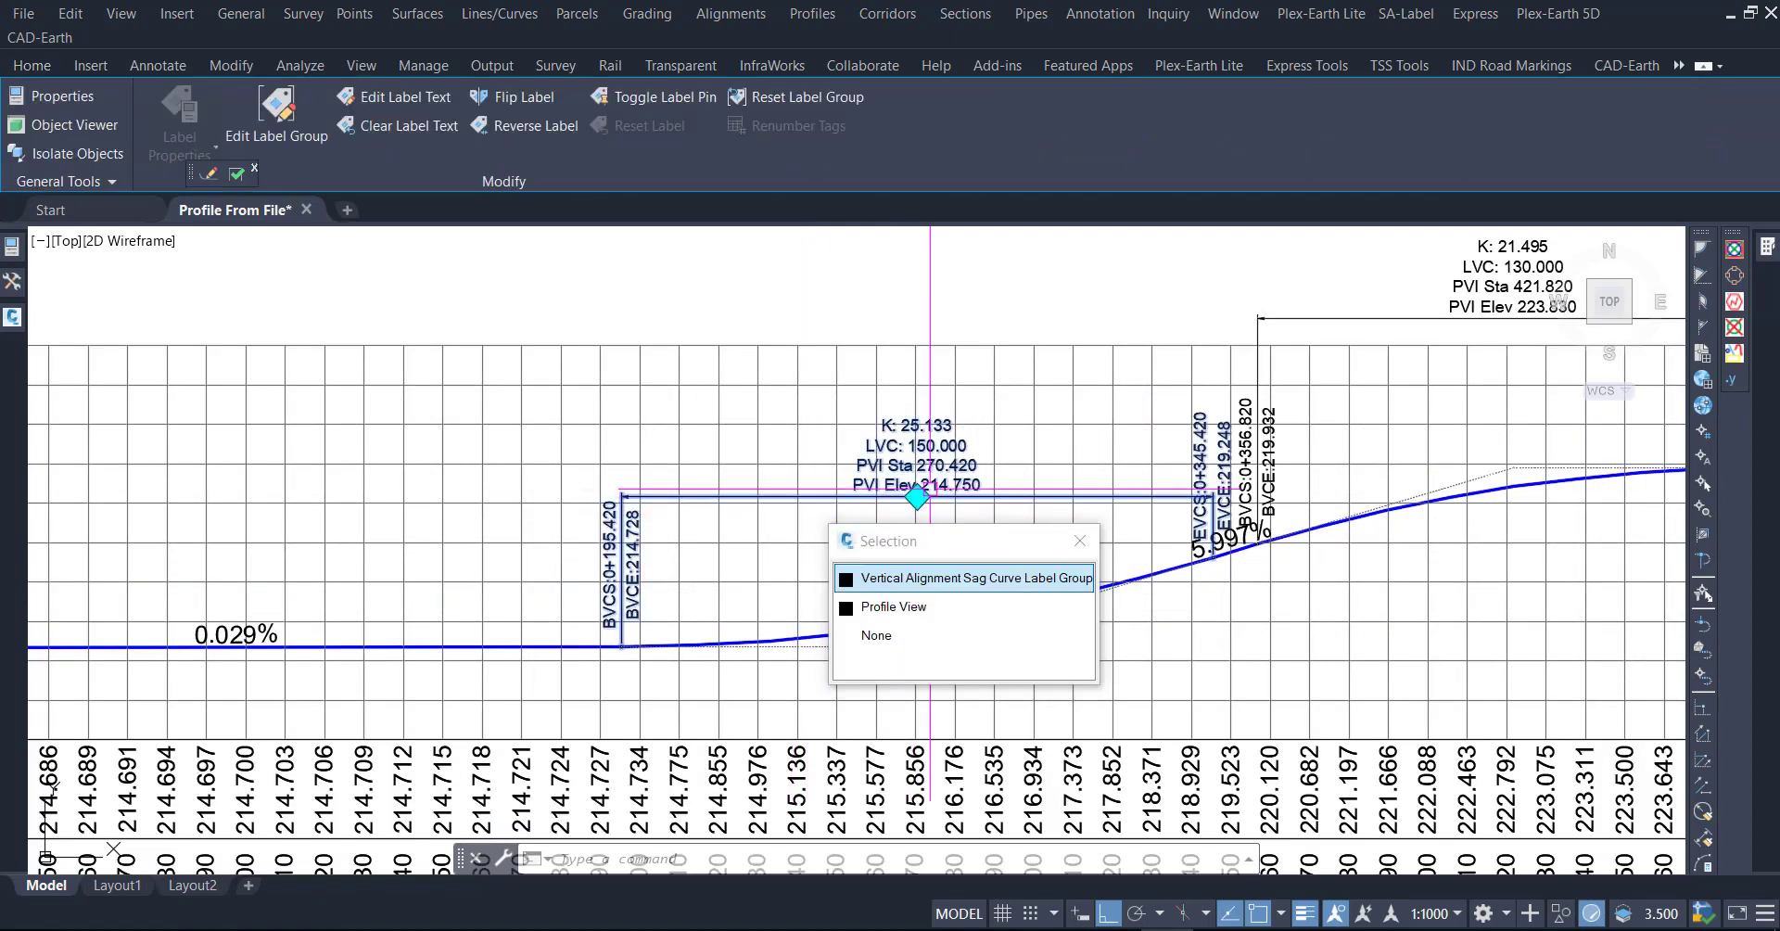
click(917, 496)
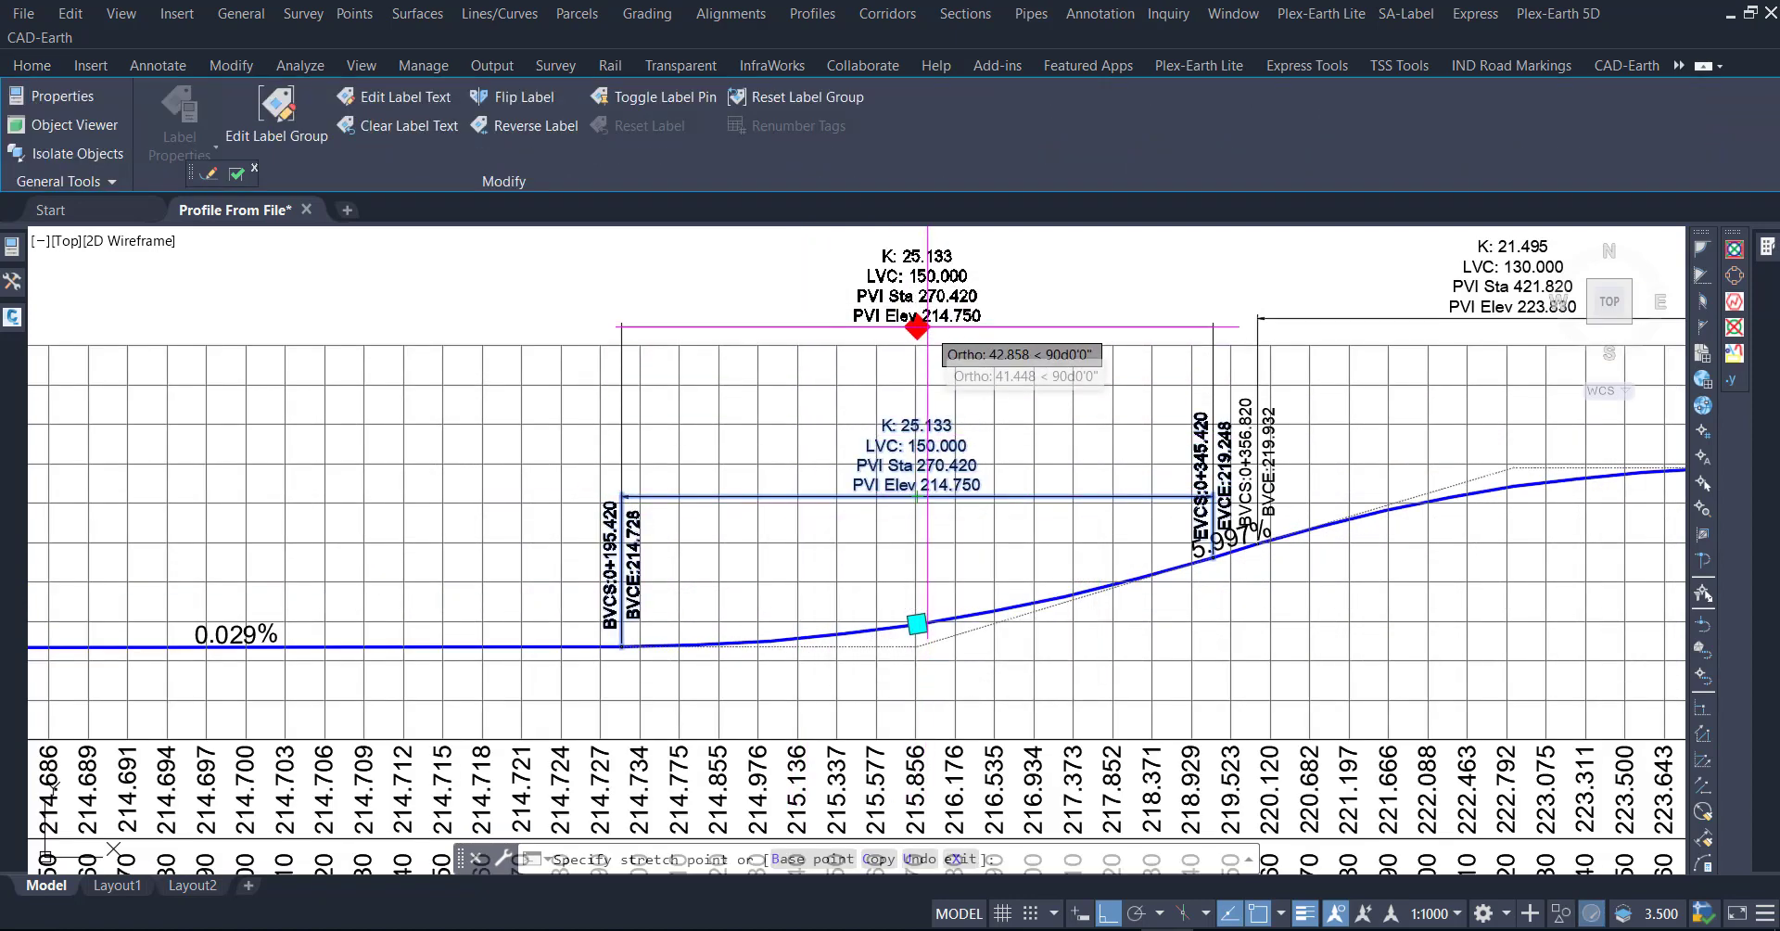
click(927, 325)
scroll(676, 505, down, 4)
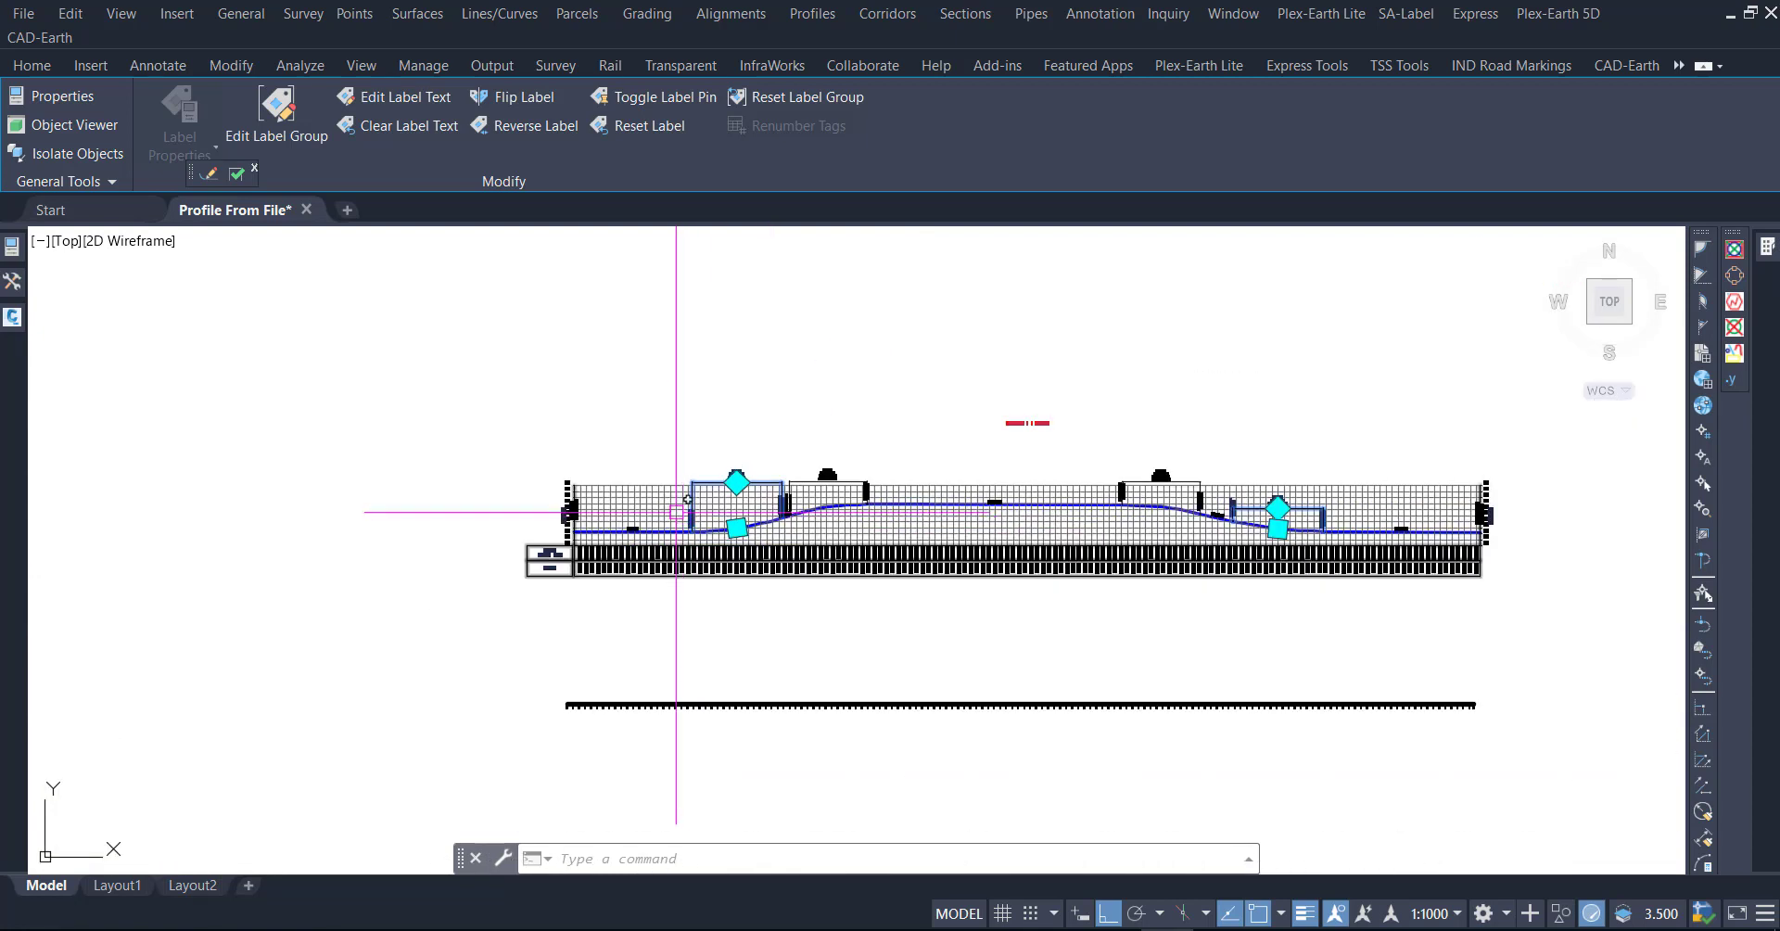
key(Escape)
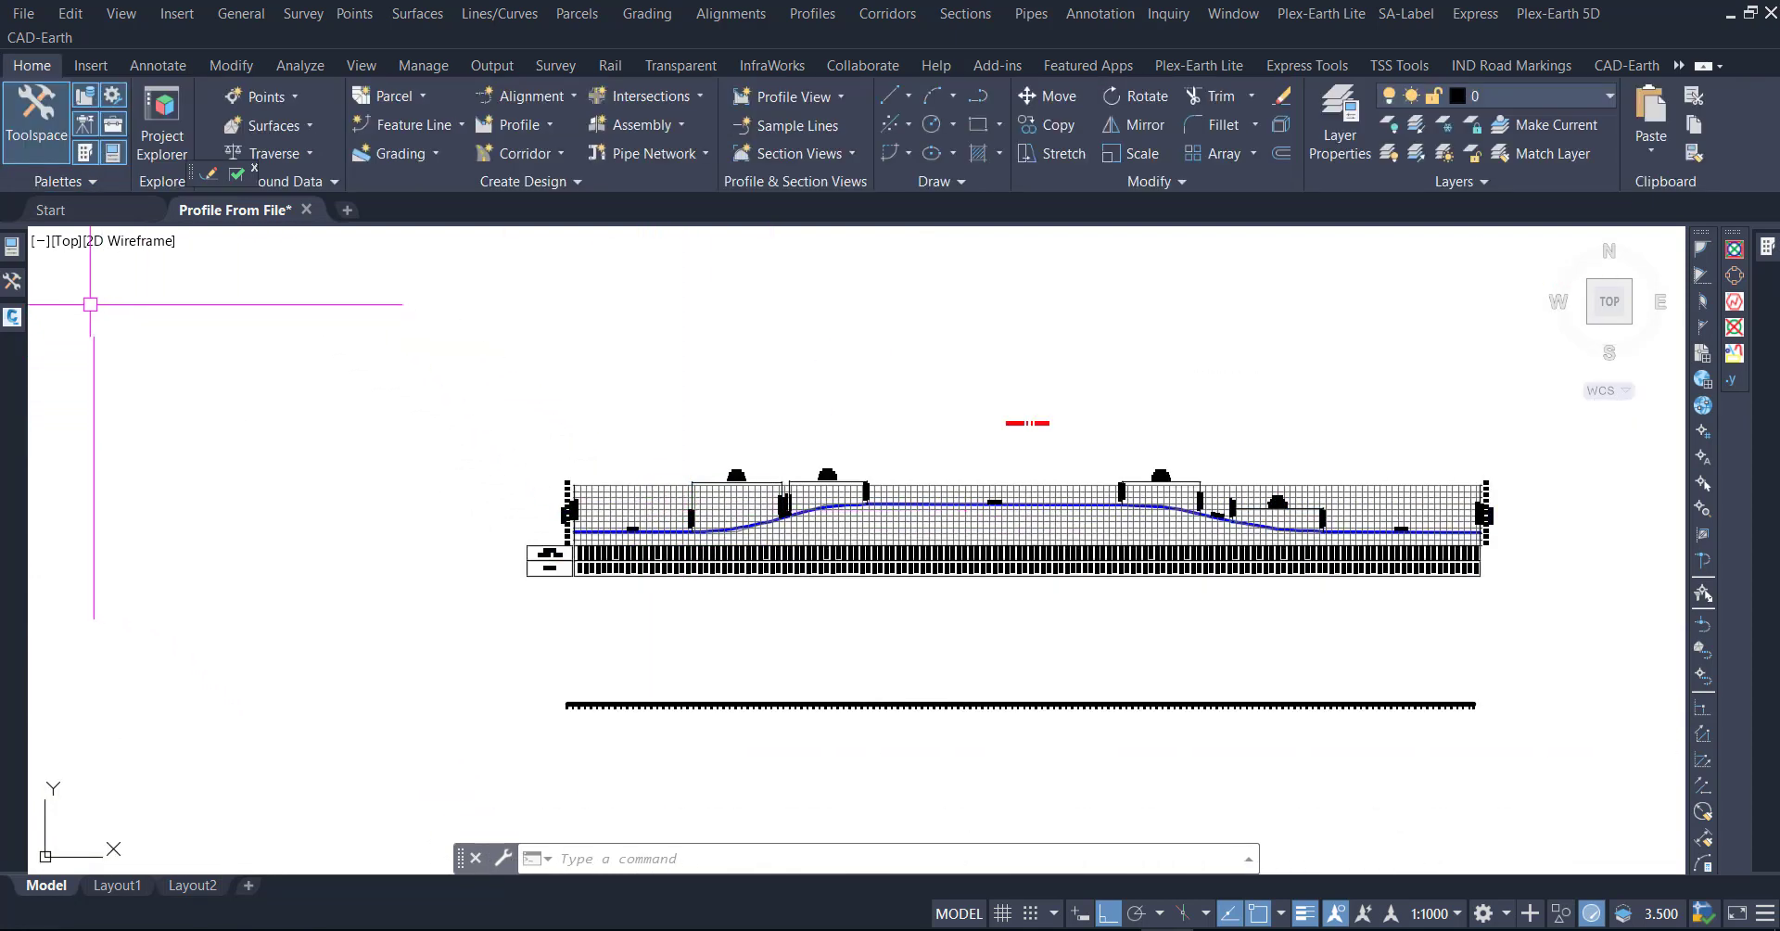
Bring up the Toolspace Toolbox with its report managers and utilities.
mouse_move(17, 281)
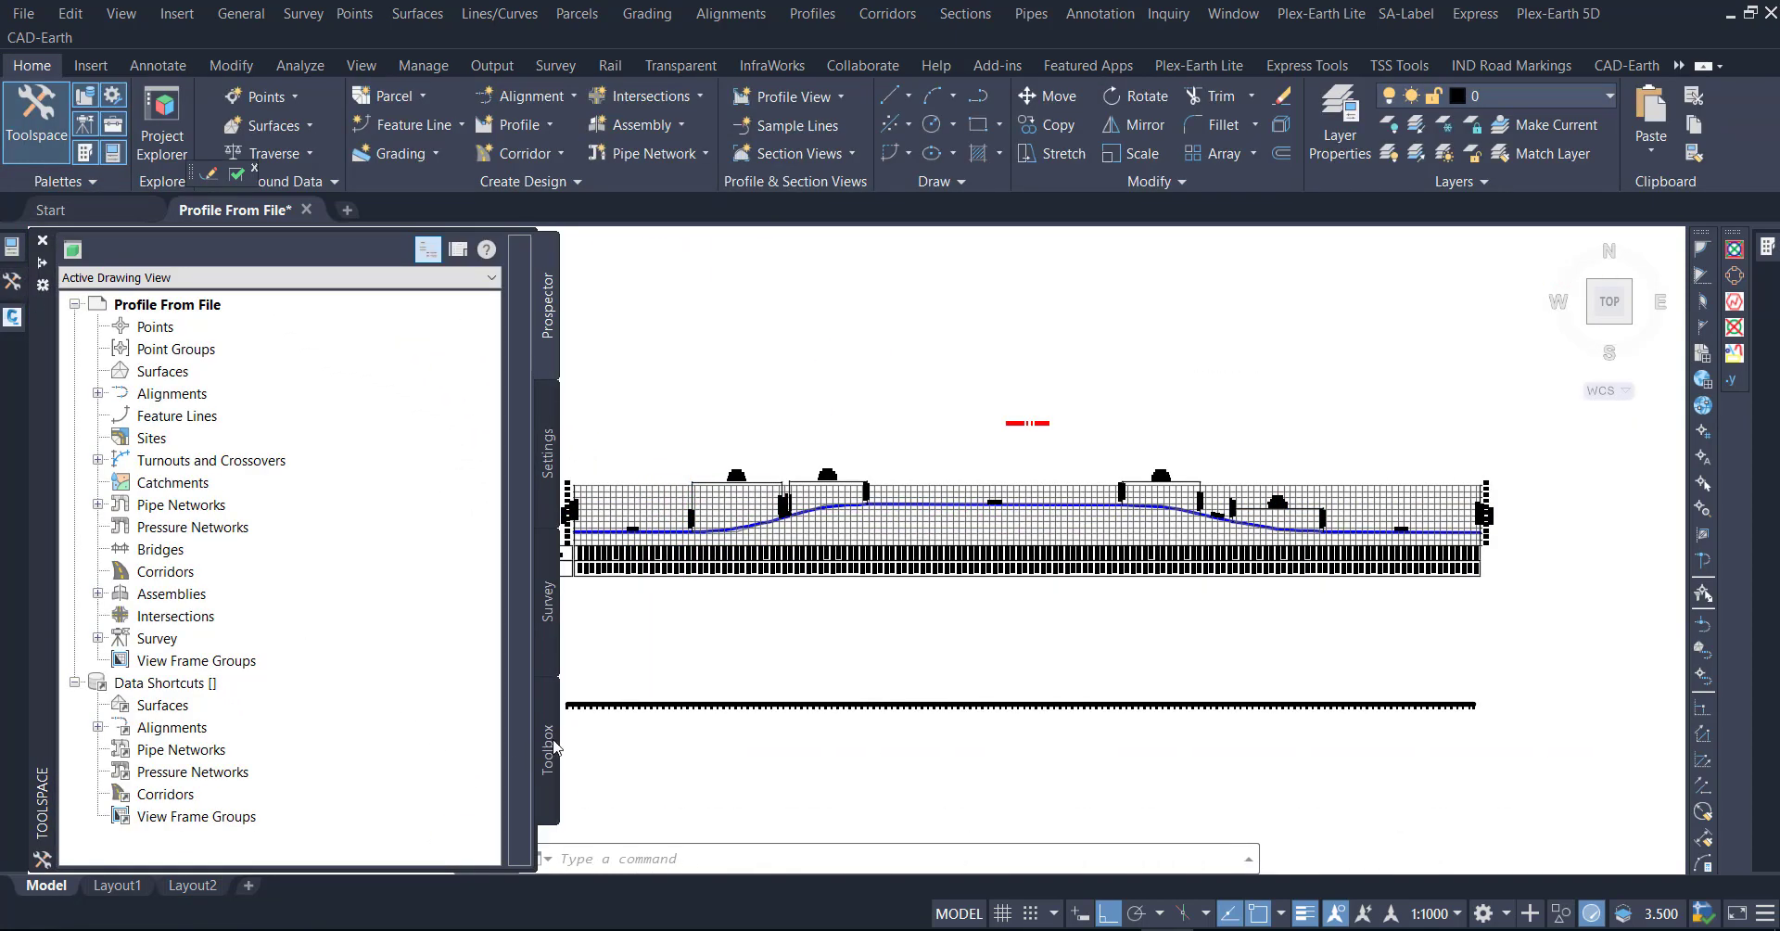
click(549, 748)
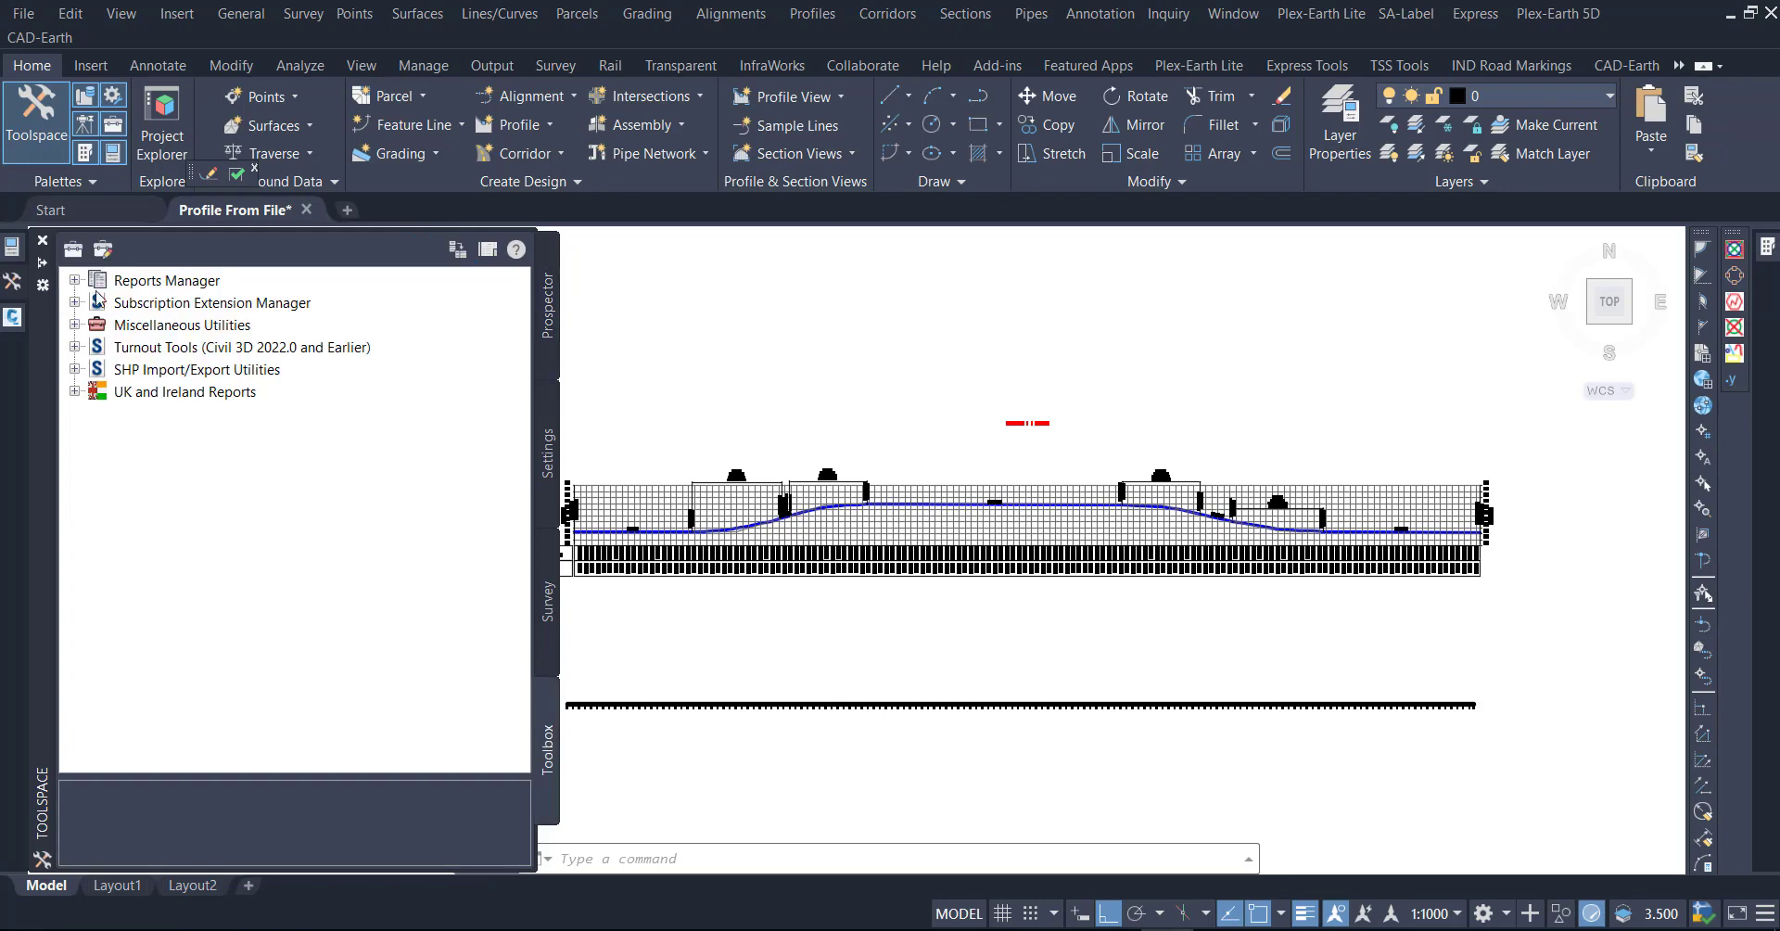